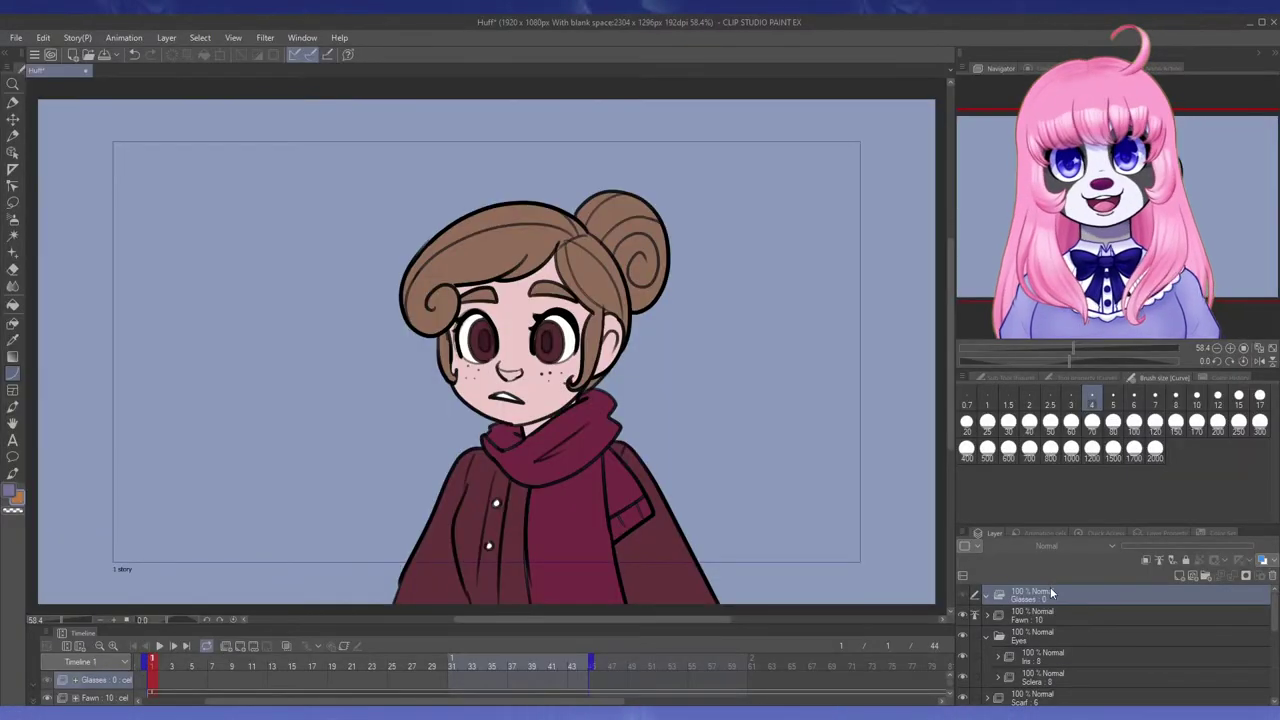
- Add vector animation cels to the Glasses folder at frames 1, 11 and 20
{"action": "left_click", "coordinate": [249, 648]}
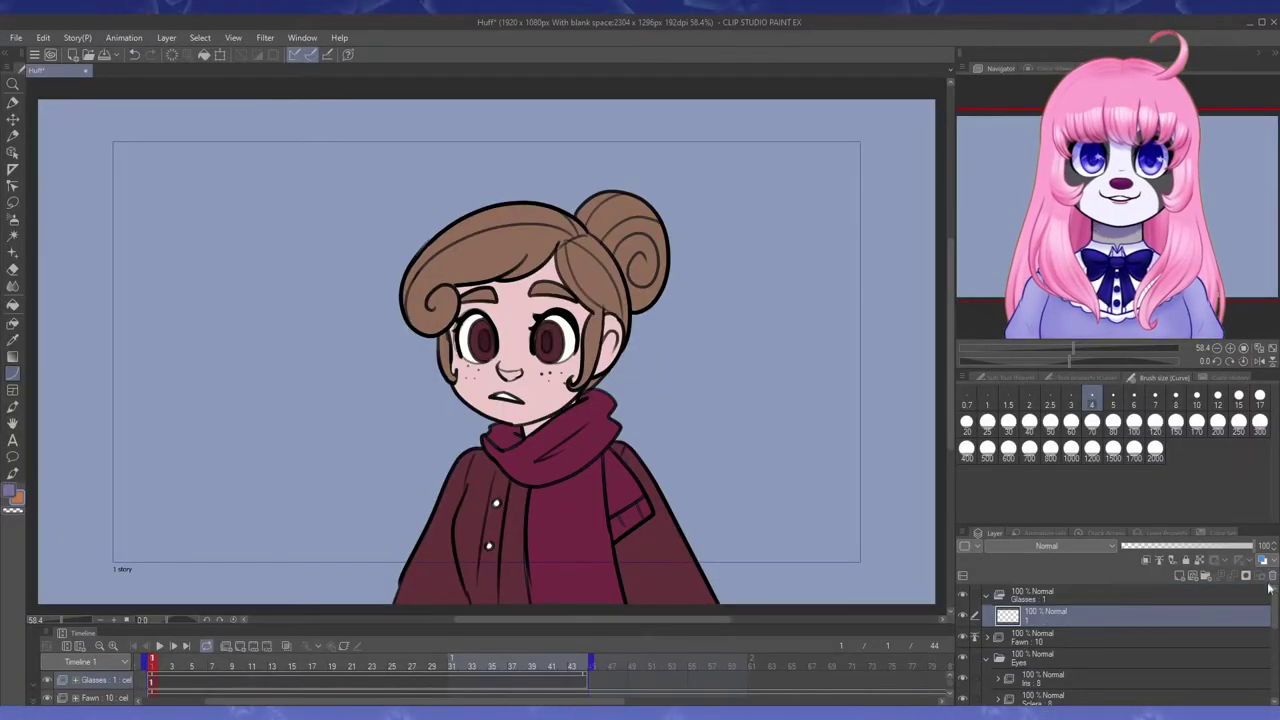
{"action": "left_click", "coordinate": [254, 684]}
{"action": "left_click", "coordinate": [240, 647]}
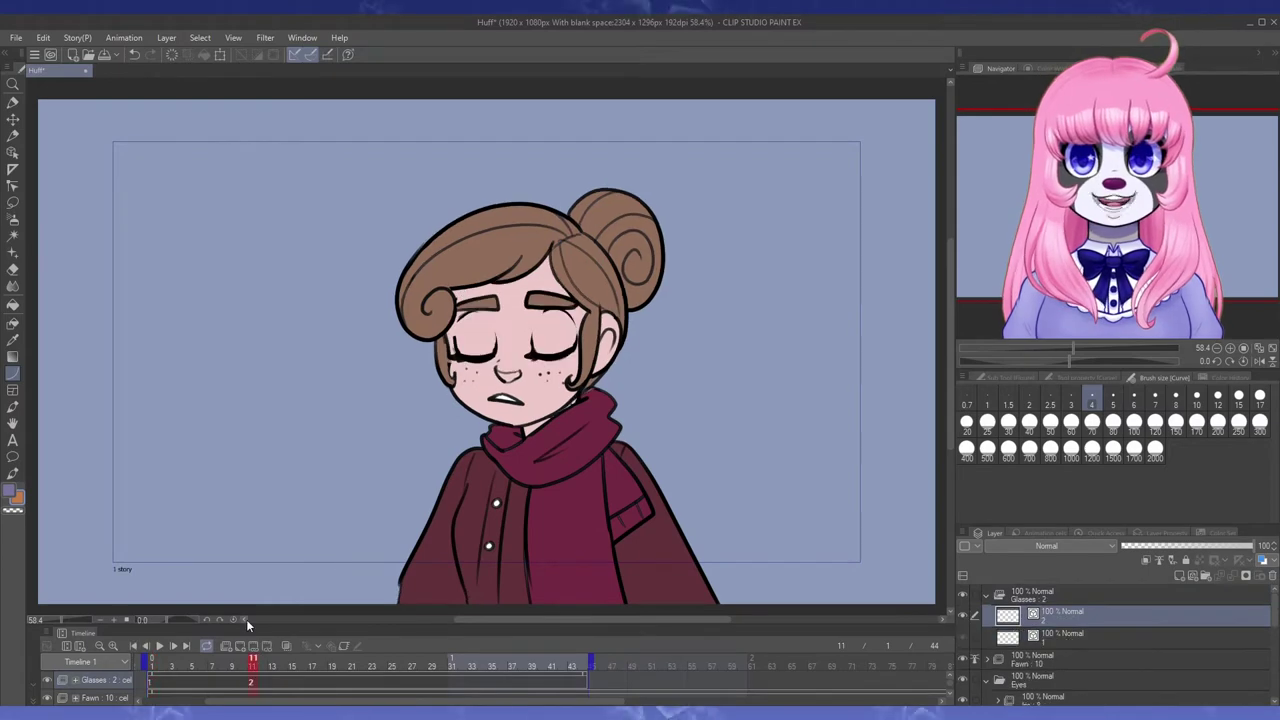
{"action": "left_click", "coordinate": [343, 683]}
{"action": "left_click", "coordinate": [240, 648]}
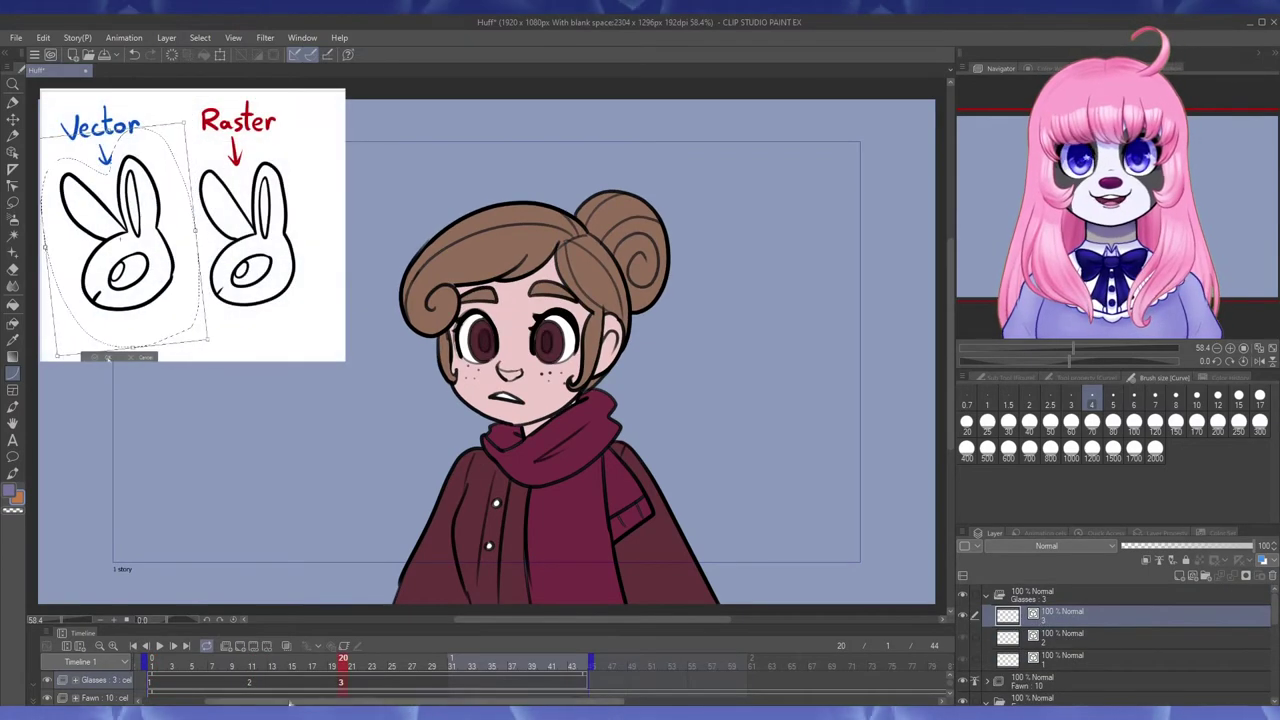
- Remove the second and third cels from the Glasses folder, keeping only the cel at frame 1
{"action": "left_click", "coordinate": [1273, 576]}
{"action": "left_click", "coordinate": [1273, 576]}
{"action": "left_click", "coordinate": [235, 682]}
{"action": "left_click", "coordinate": [134, 55]}
{"action": "left_click", "coordinate": [134, 55]}
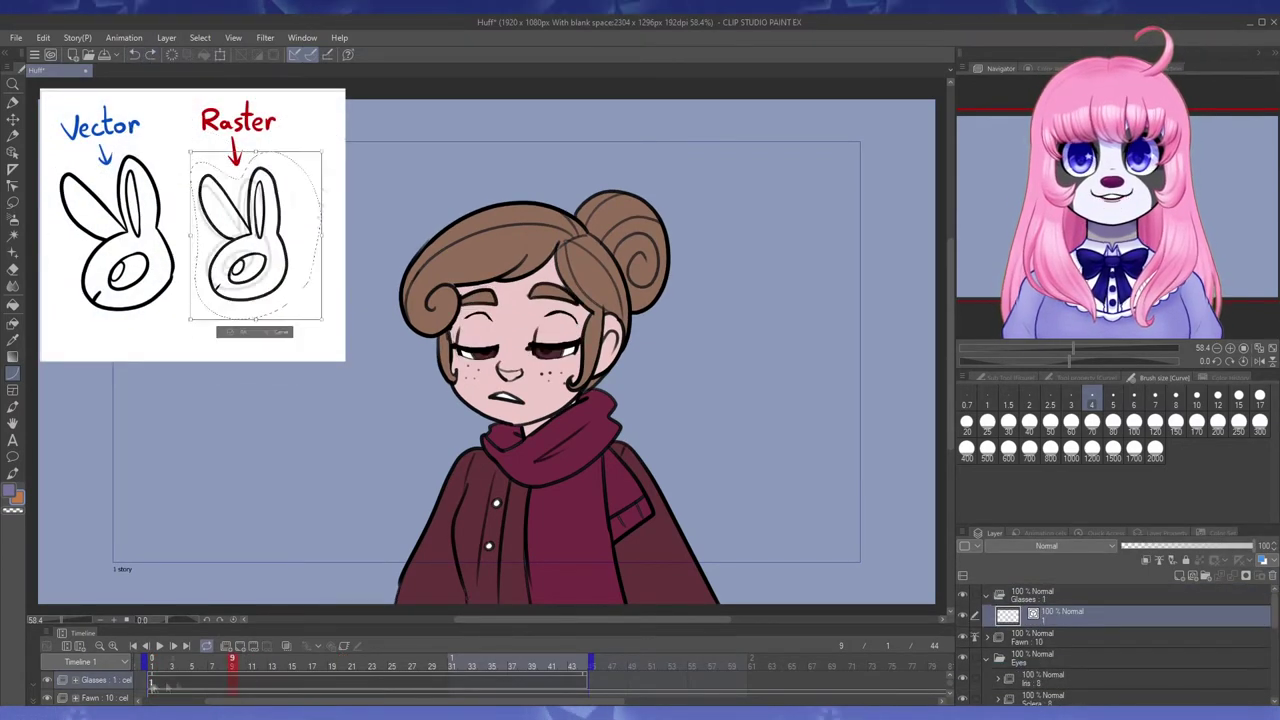
- On frame 1 of Glasses, draw a black ellipse with brush size 12 around the character's eye nearest the hair curl
{"action": "left_click", "coordinate": [152, 680]}
{"action": "right_click", "coordinate": [527, 540]}
{"action": "left_click", "coordinate": [1010, 378]}
{"action": "left_click", "coordinate": [1210, 414]}
{"action": "left_click", "coordinate": [1160, 378]}
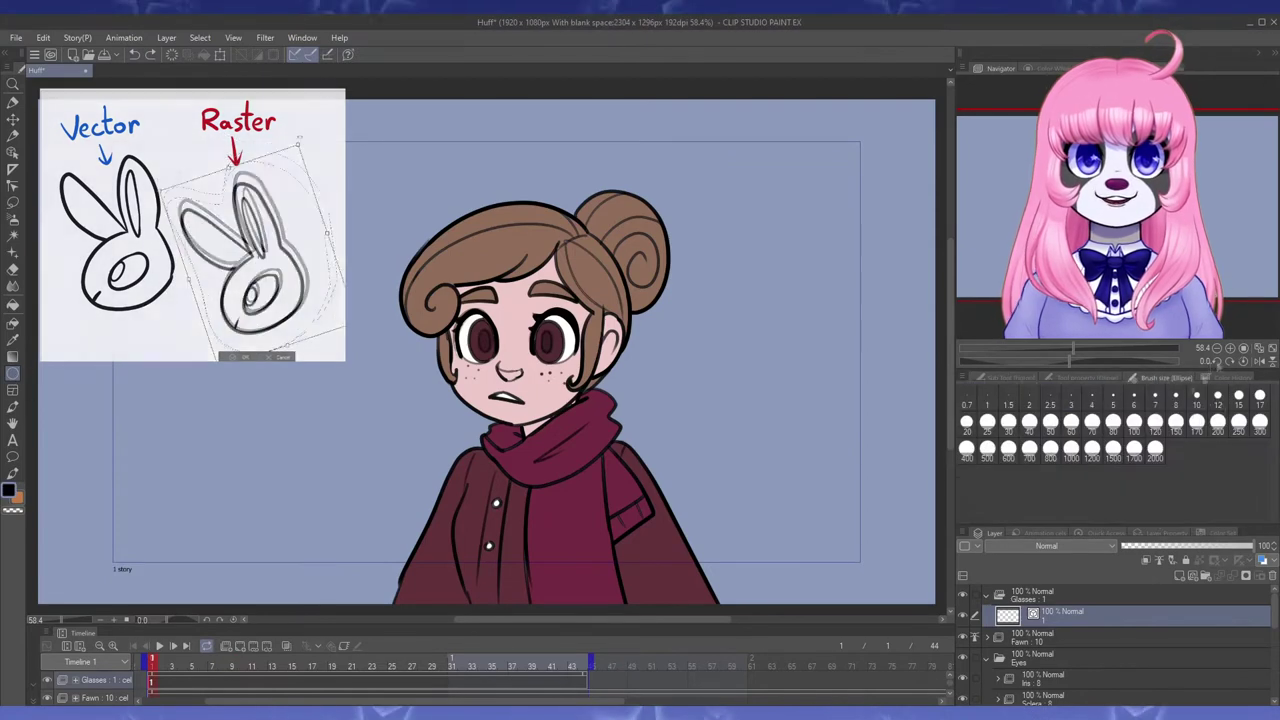
{"action": "left_click", "coordinate": [1197, 397]}
{"action": "left_click", "coordinate": [1217, 398]}
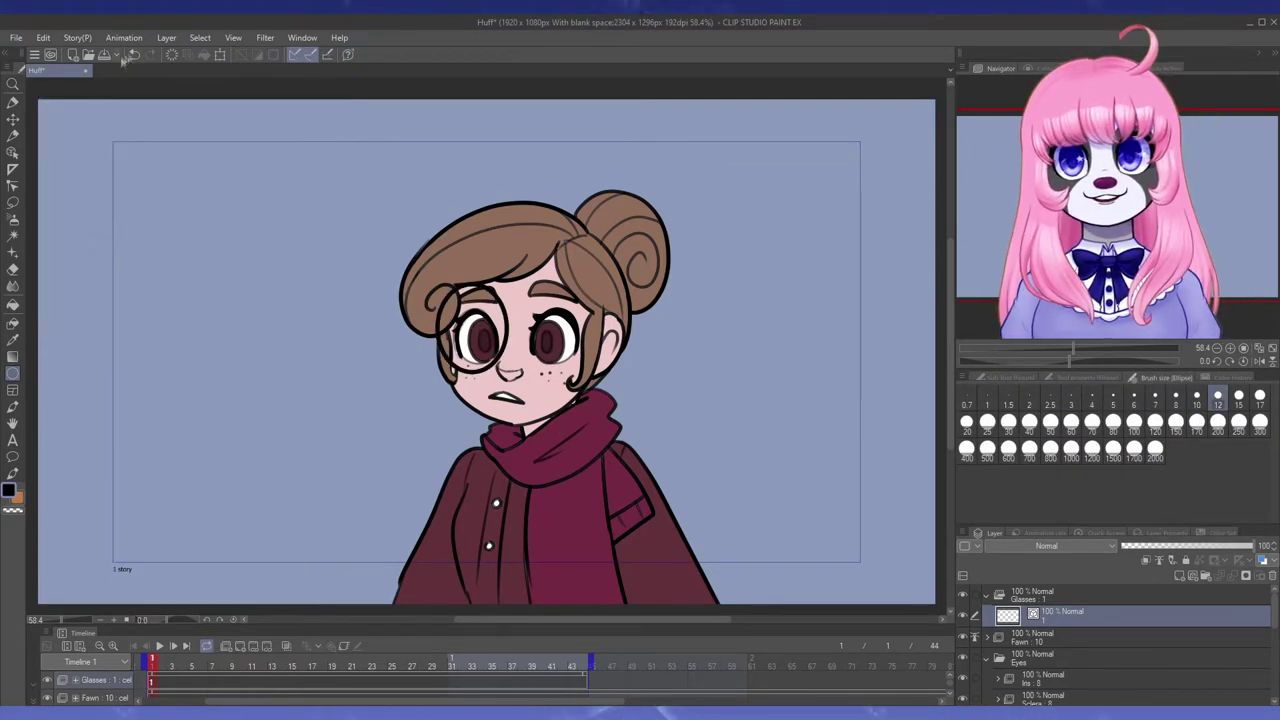
- Resize the first lens ellipse slightly smaller and place a matching lens around the other eye
{"action": "key", "text": "o"}
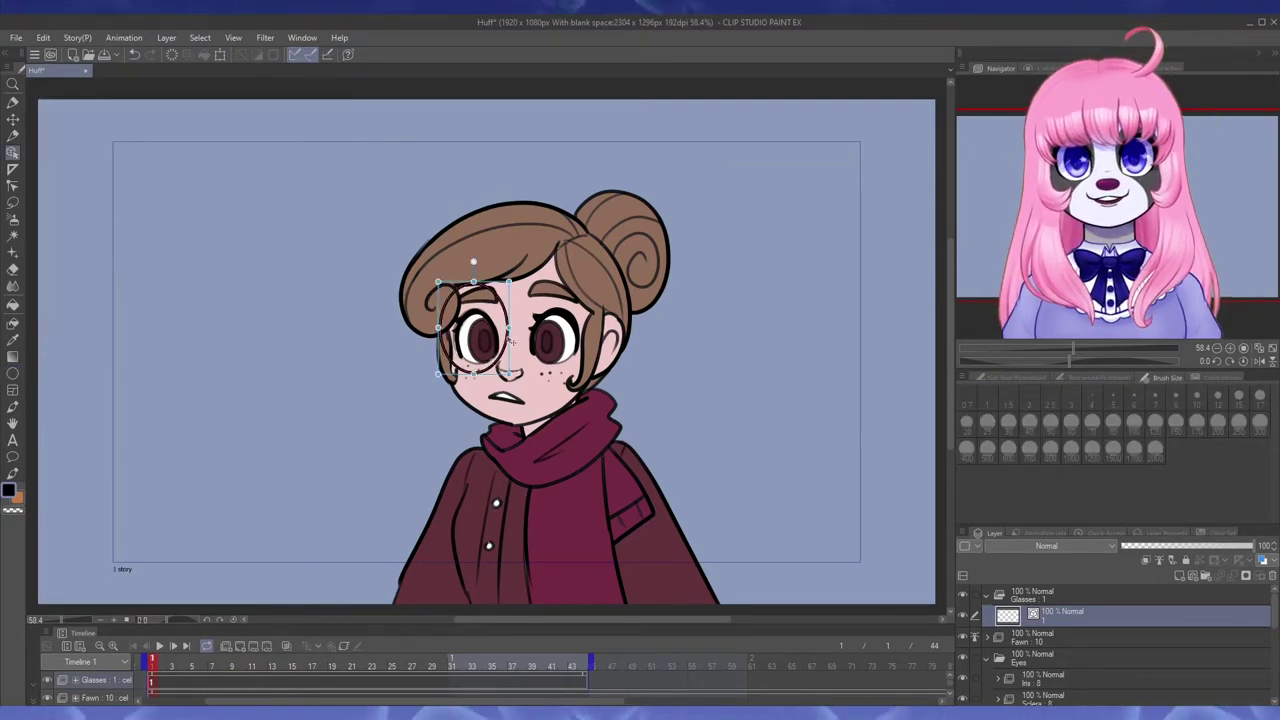
{"action": "left_click_drag", "start_coordinate": [474, 281], "coordinate": [474, 286]}
{"action": "left_click_drag", "start_coordinate": [438, 329], "coordinate": [578, 364]}
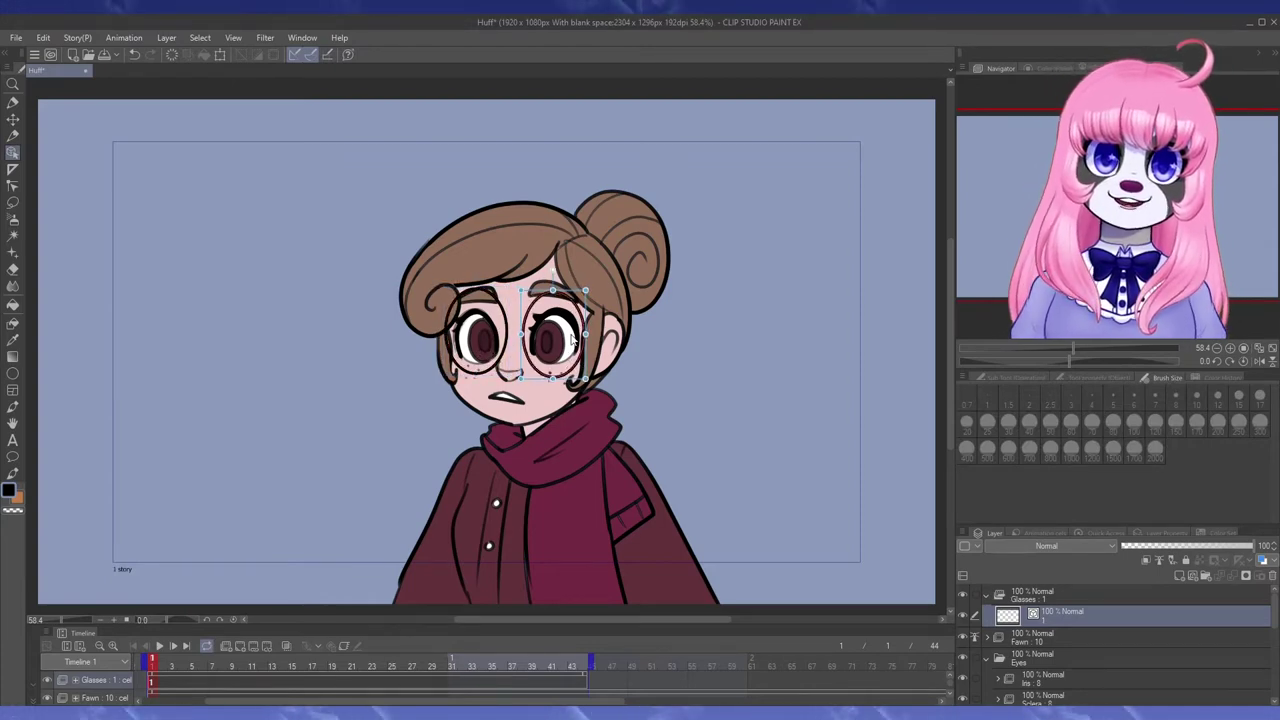
- Draw a curved bridge between the two lenses over the nose with brush size 10
{"action": "left_click", "coordinate": [13, 374]}
{"action": "left_click", "coordinate": [995, 379]}
{"action": "left_click", "coordinate": [1232, 377]}
{"action": "left_click", "coordinate": [1165, 377]}
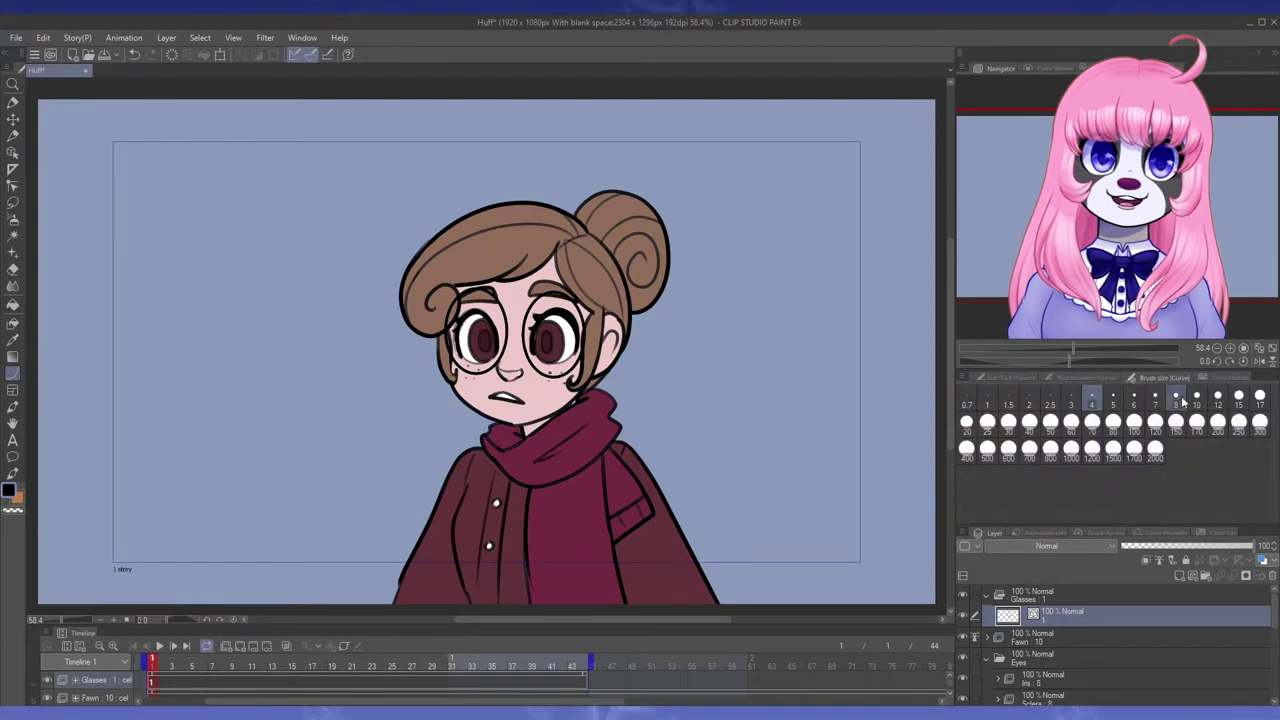
{"action": "left_click", "coordinate": [1196, 399]}
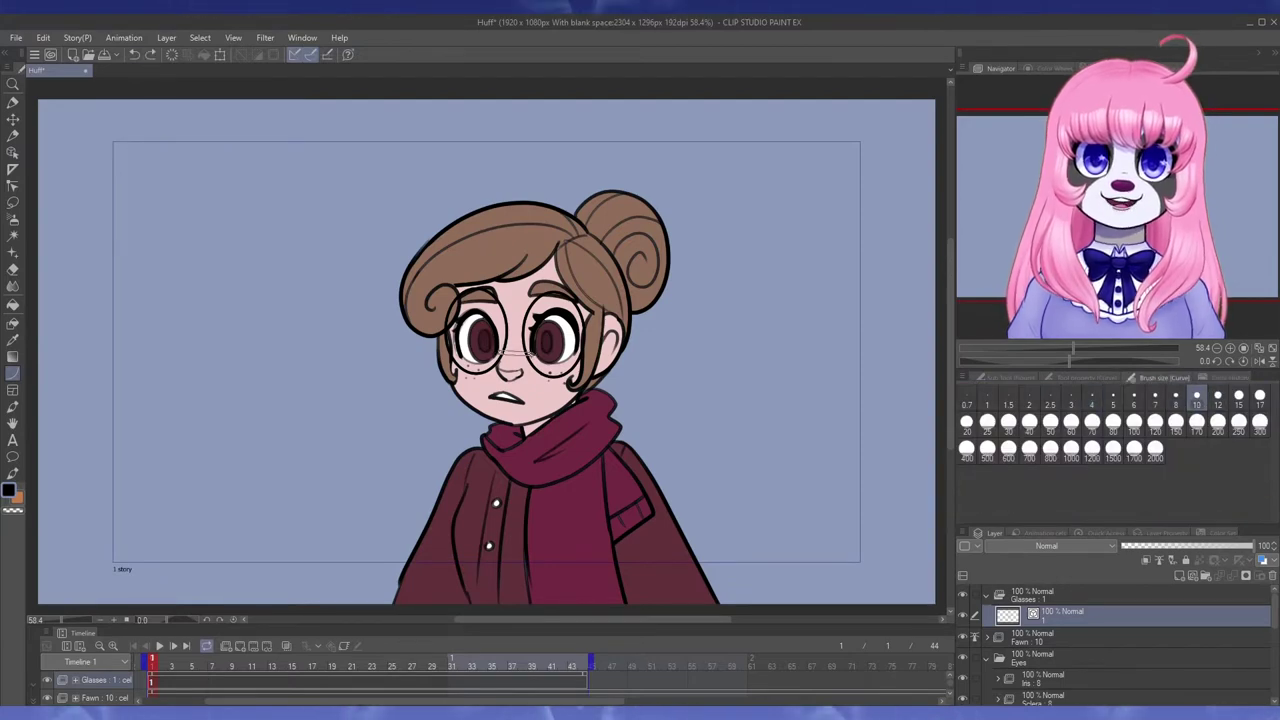
{"action": "left_click", "coordinate": [514, 343]}
- Trim the bridge ends that overlap the lenses using the vector eraser at size 1.5
{"action": "left_click", "coordinate": [13, 270]}
{"action": "left_click", "coordinate": [1230, 348]}
{"action": "left_click", "coordinate": [1230, 348]}
{"action": "left_click", "coordinate": [1230, 348]}
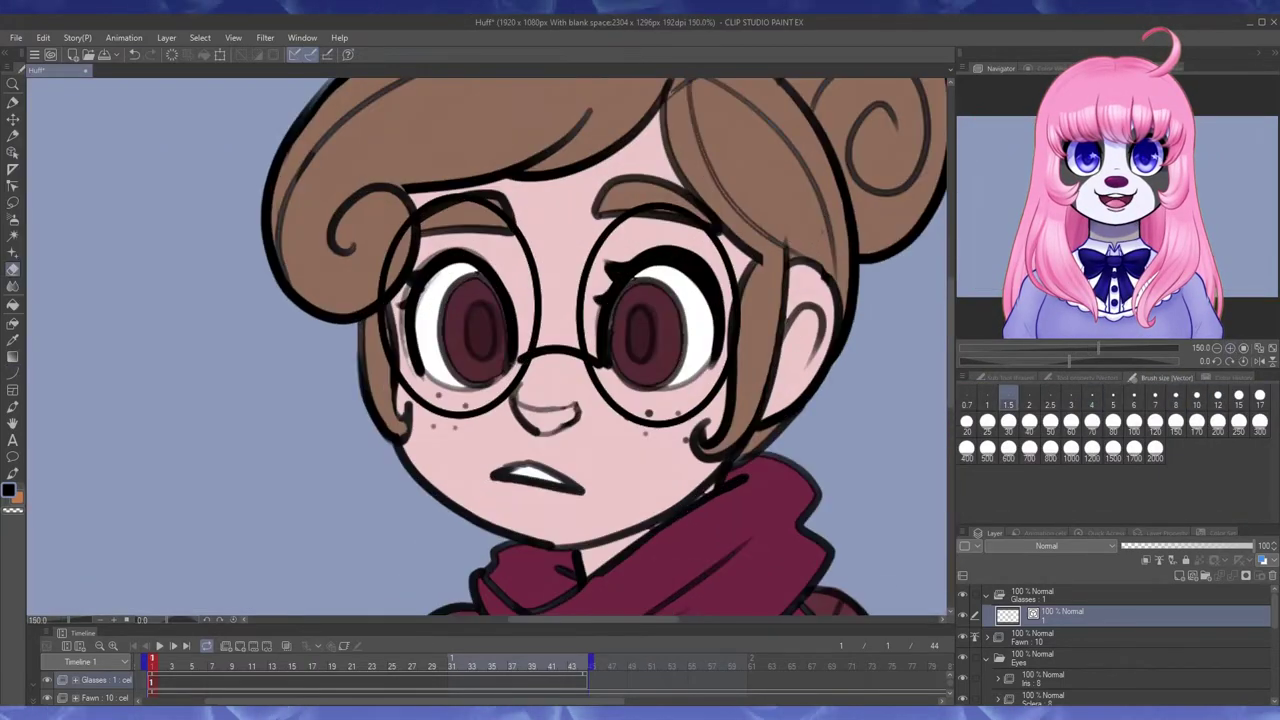
{"action": "left_click", "coordinate": [1012, 377]}
{"action": "left_click", "coordinate": [1087, 377]}
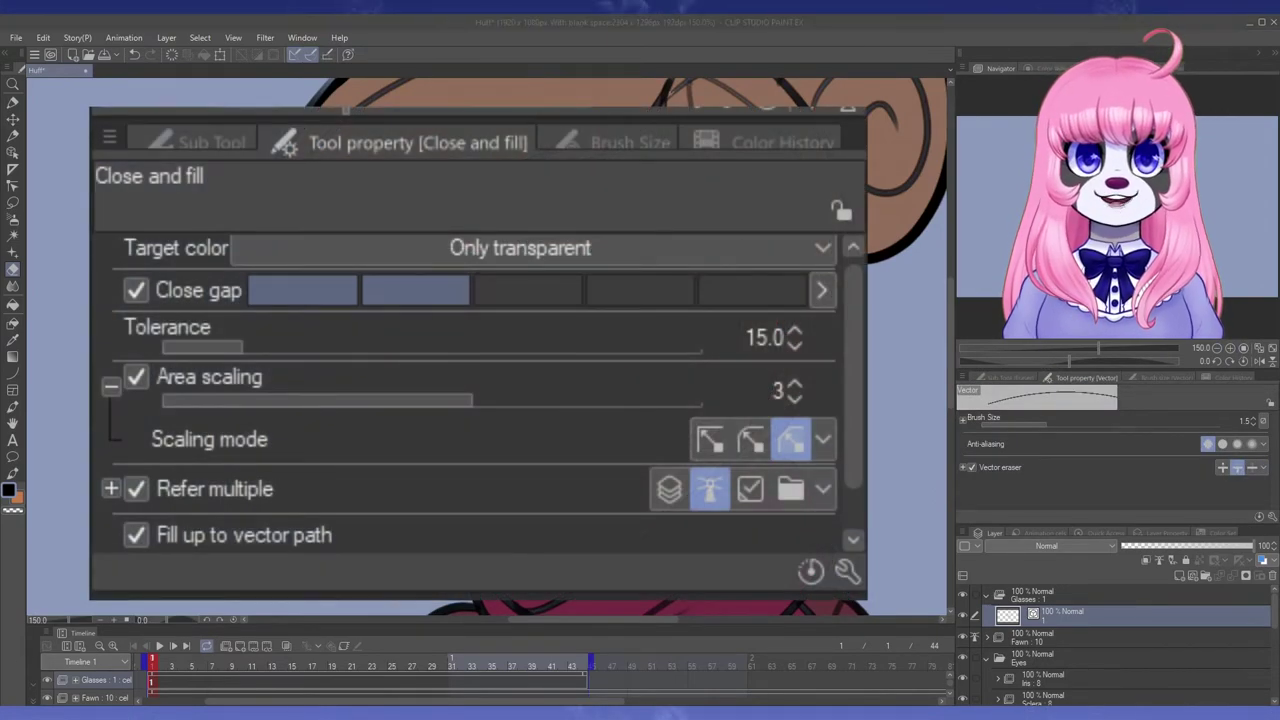
- Add an empty vector cel 2 to Glasses, assign it to frame 11, and bring cel 1 back at frame 13
{"action": "left_click", "coordinate": [1179, 577]}
{"action": "left_click", "coordinate": [251, 666]}
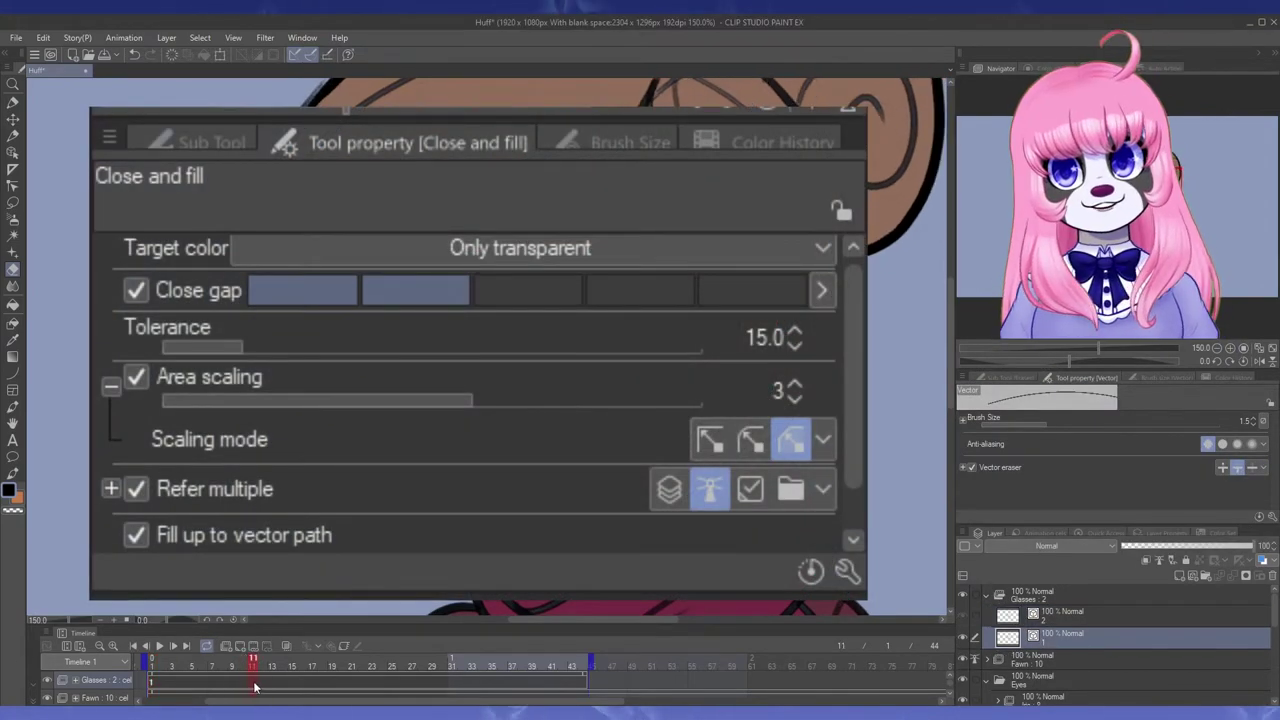
{"action": "right_click", "coordinate": [253, 683]}
{"action": "left_click", "coordinate": [272, 668]}
{"action": "left_click", "coordinate": [13, 153]}
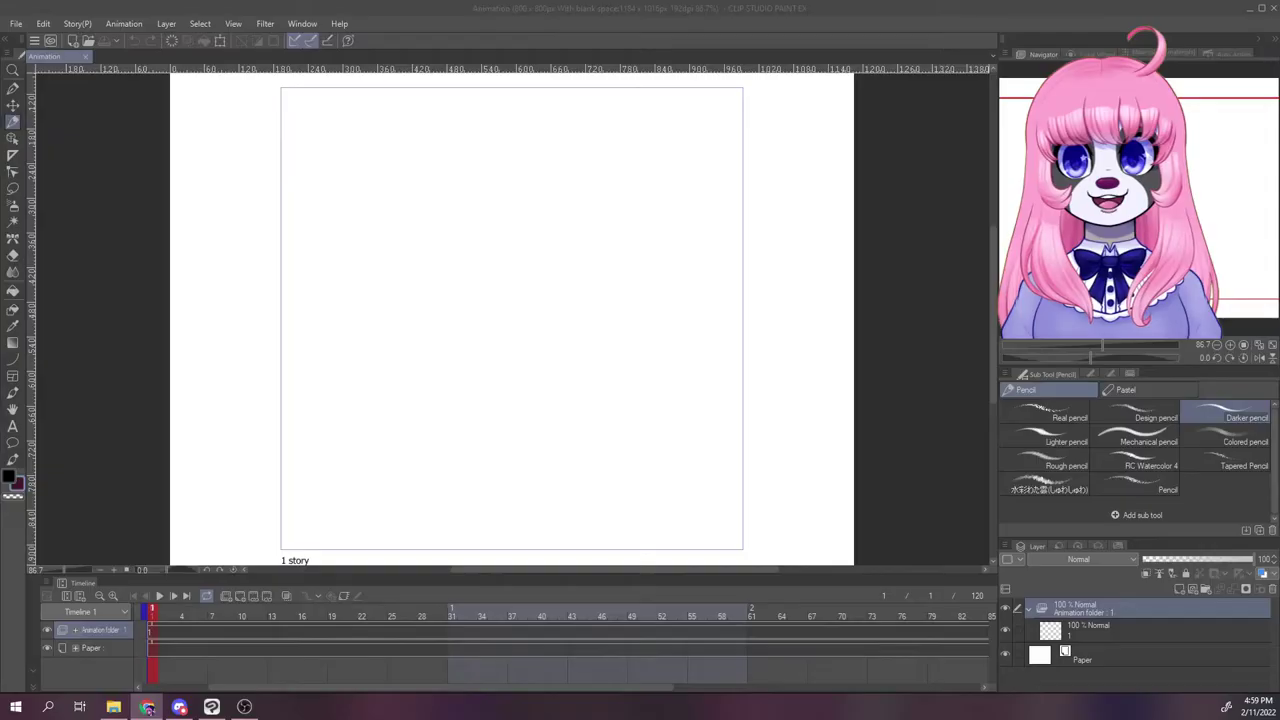
- In the Animation document, create a new animation folder with a vector layer as its first cel on frame 1
{"action": "left_click", "coordinate": [1110, 612]}
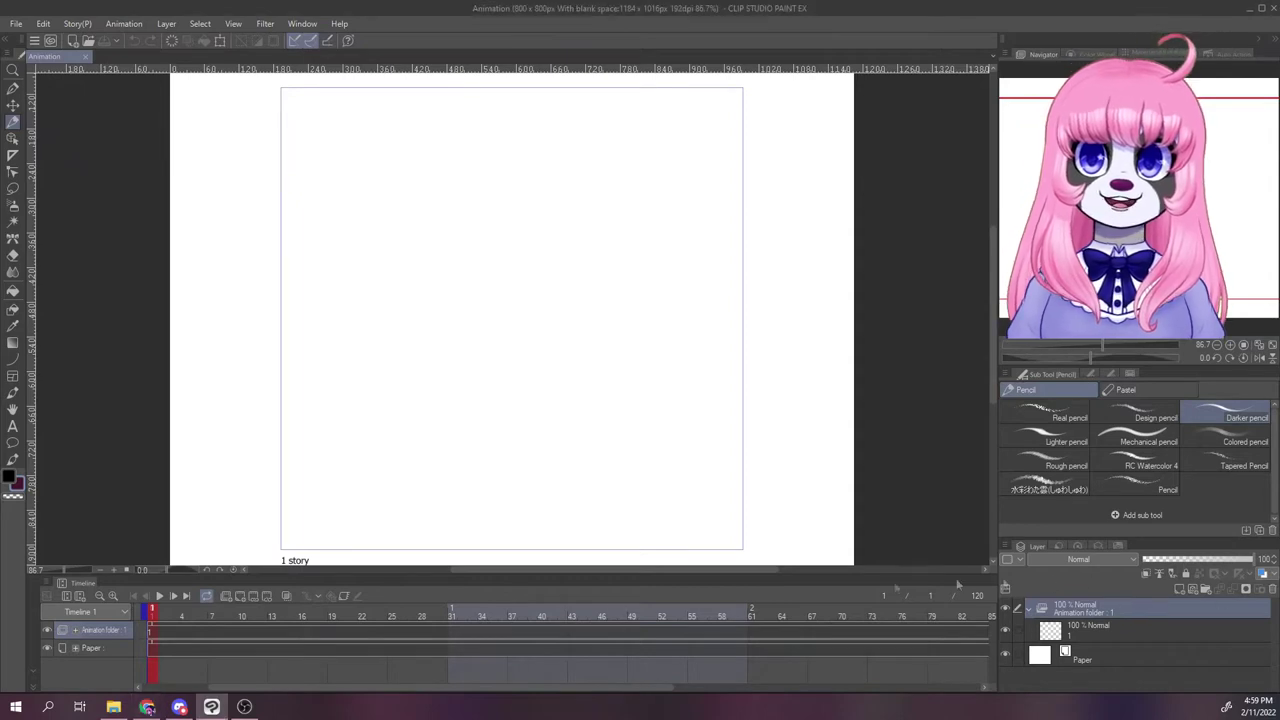
{"action": "left_click", "coordinate": [227, 596]}
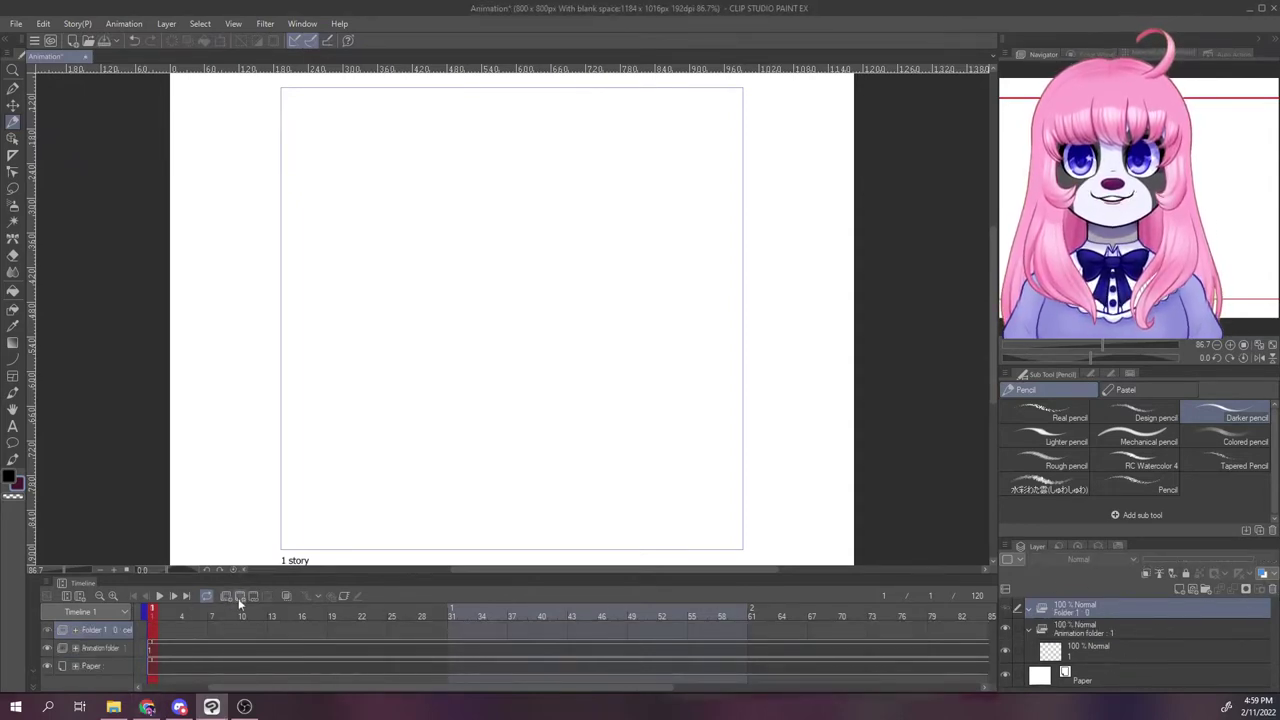
{"action": "left_click", "coordinate": [240, 598]}
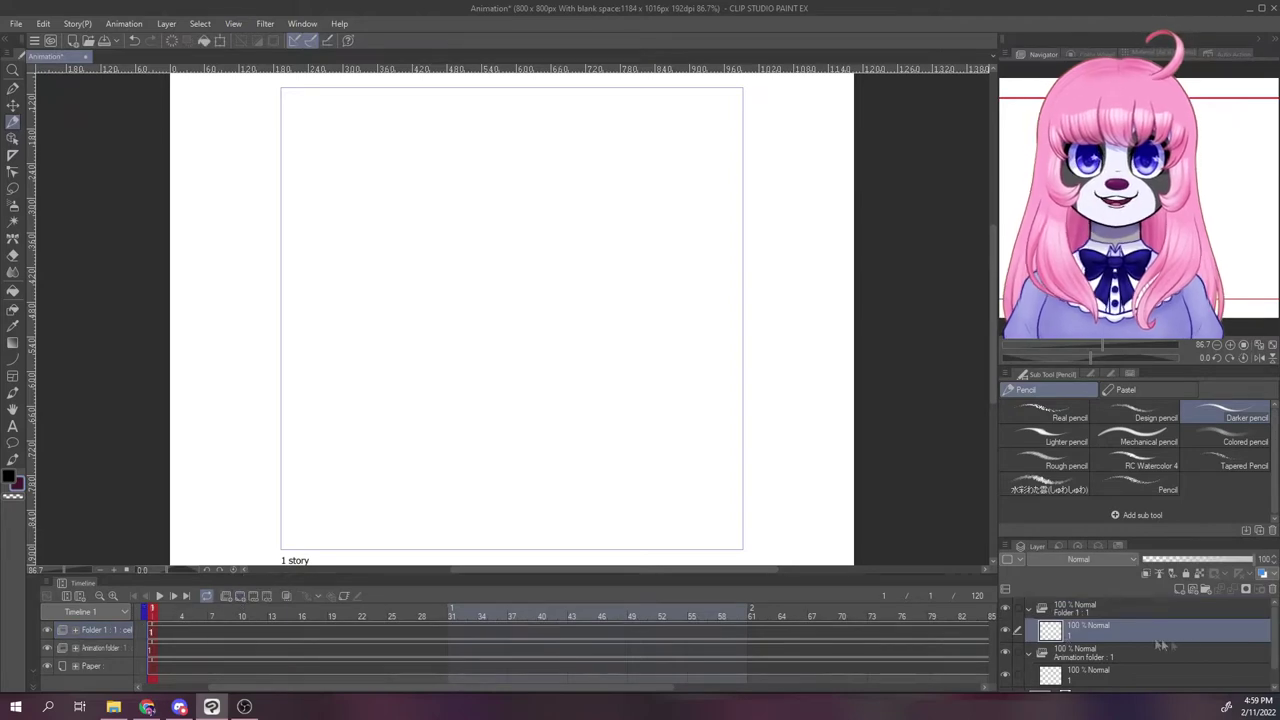
{"action": "left_click", "coordinate": [1274, 590]}
{"action": "left_click", "coordinate": [1194, 589]}
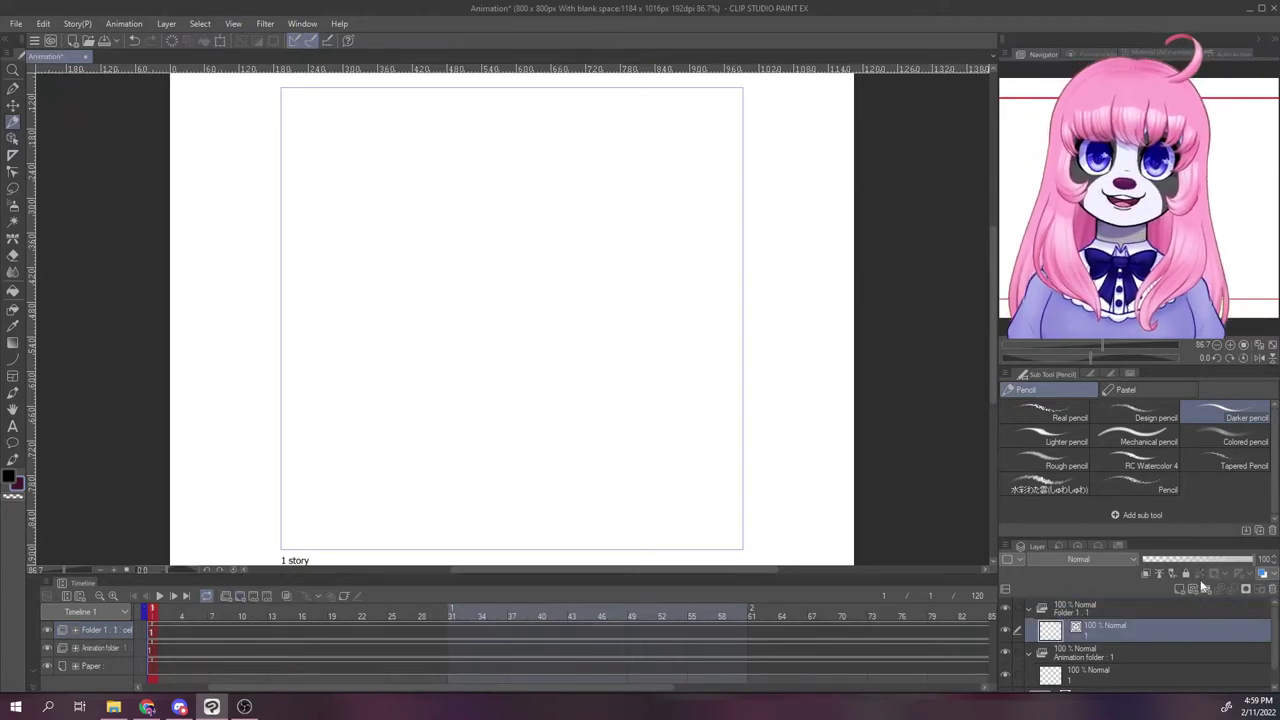
- Add a second vector layer to the original animation folder and assign it as the cel on frame 1
{"action": "left_click", "coordinate": [1131, 680]}
{"action": "left_click", "coordinate": [1193, 590]}
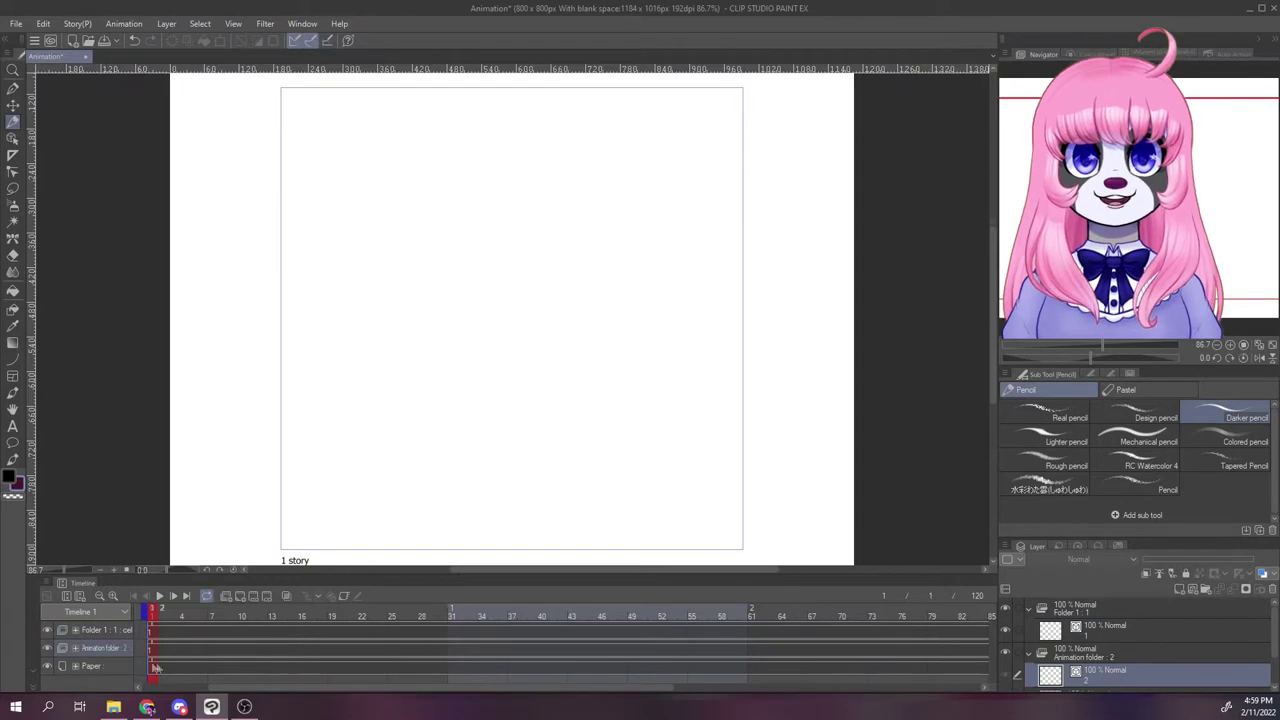
{"action": "right_click", "coordinate": [152, 650]}
{"action": "left_click", "coordinate": [170, 402]}
- Add vector cels 2 and 3 to Folder 1 at frames 9 and 17
{"action": "left_click", "coordinate": [1110, 625]}
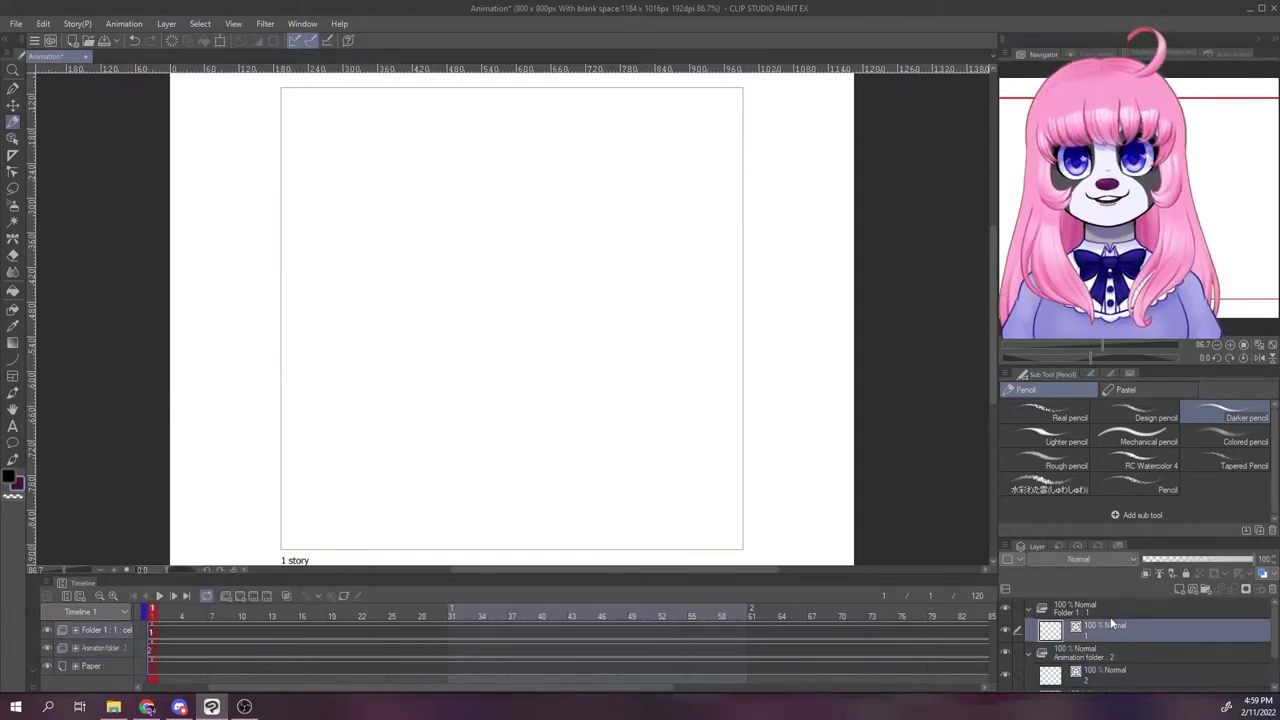
{"action": "left_click", "coordinate": [239, 598]}
{"action": "left_click", "coordinate": [240, 598]}
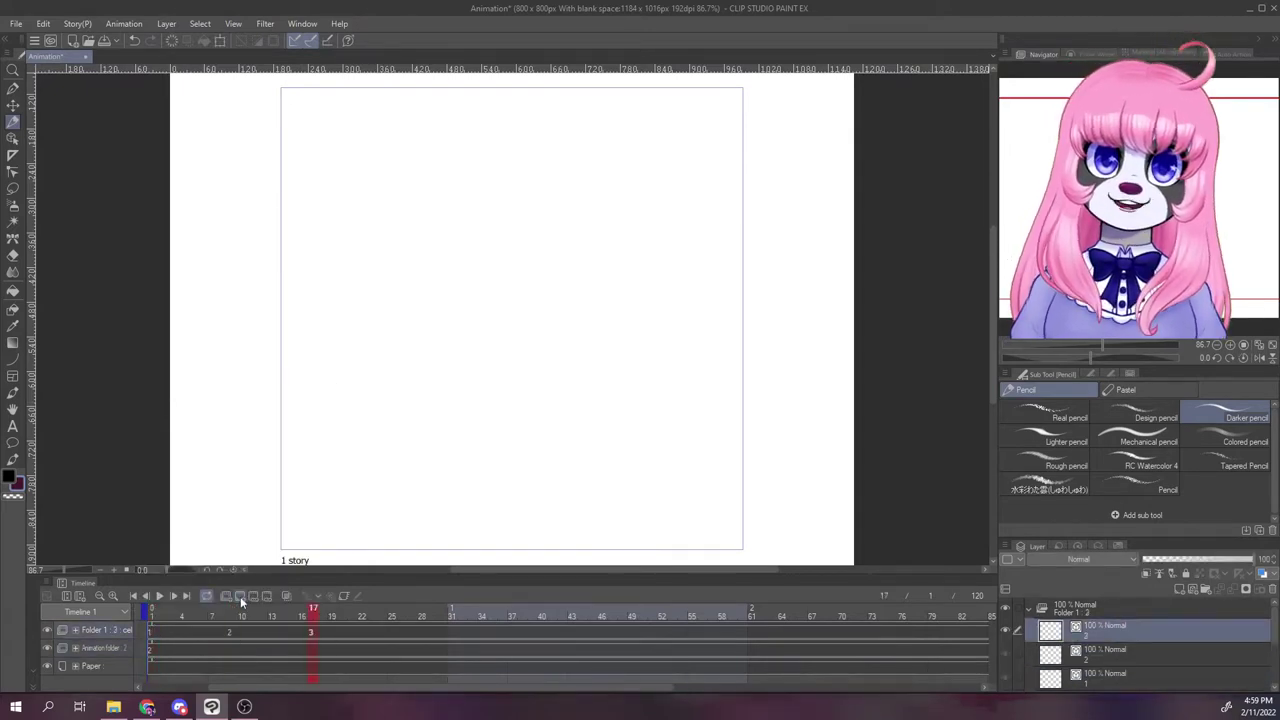
{"action": "mouse_move", "coordinate": [1272, 622]}
{"action": "left_mouse_down"}
{"action": "mouse_move", "coordinate": [1272, 645]}
{"action": "mouse_move", "coordinate": [1272, 628]}
{"action": "left_mouse_up"}
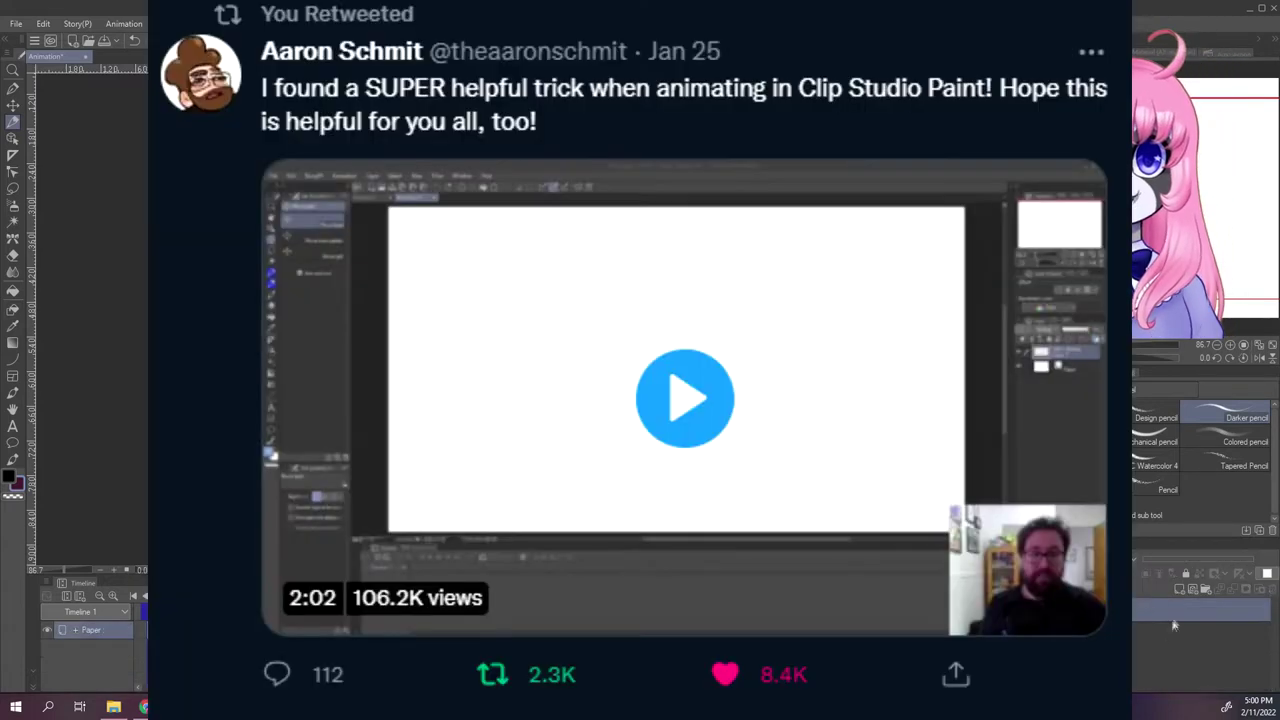
- Group a vector layer named Lines above a raster layer named Colors in a layer folder named 1
{"action": "left_click", "coordinate": [1193, 591]}
{"action": "left_click_drag", "start_coordinate": [1154, 656], "coordinate": [1153, 620]}
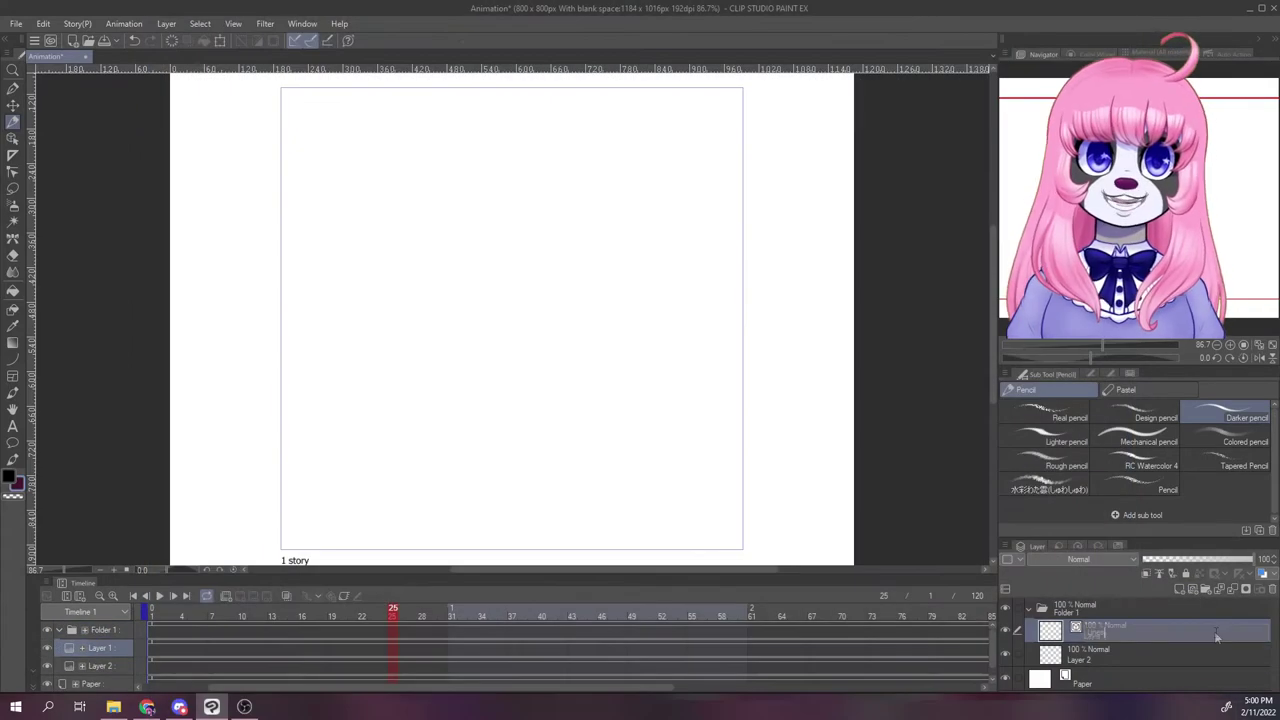
{"action": "double_click", "coordinate": [1082, 656]}
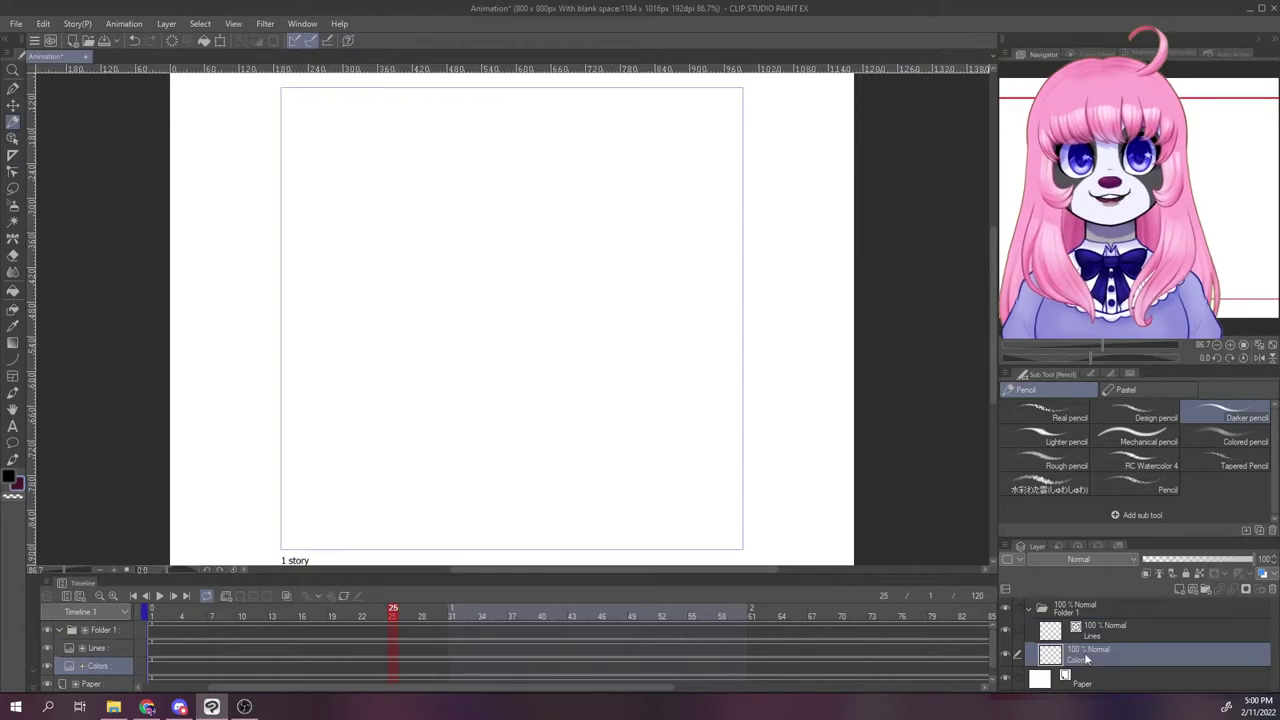
{"action": "left_click", "coordinate": [1062, 612]}
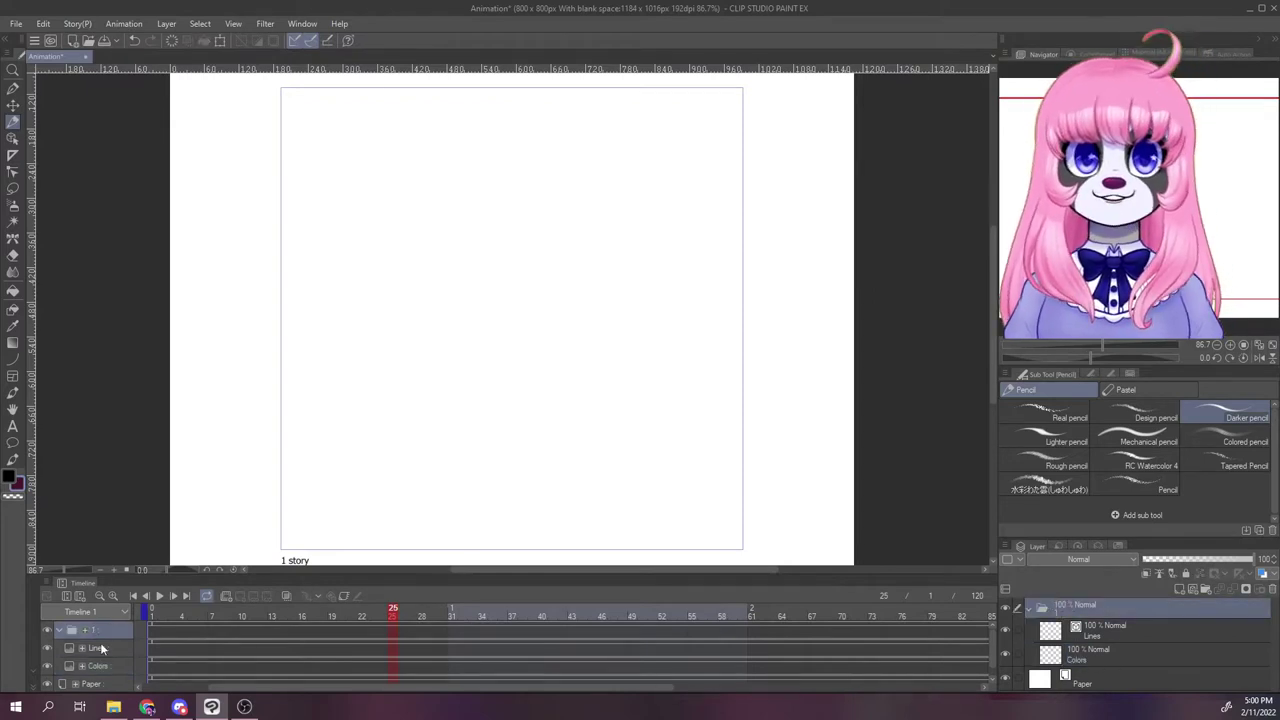
- Create a new animation folder and move layer folder 1 into it
{"action": "left_click", "coordinate": [227, 598]}
{"action": "left_click_drag", "start_coordinate": [1086, 629], "coordinate": [1079, 608]}
{"action": "left_click", "coordinate": [1043, 641]}
- Assign layer folder 1 as the cel on frame 1 and add a second folder cel at frame 9
{"action": "left_click", "coordinate": [154, 634]}
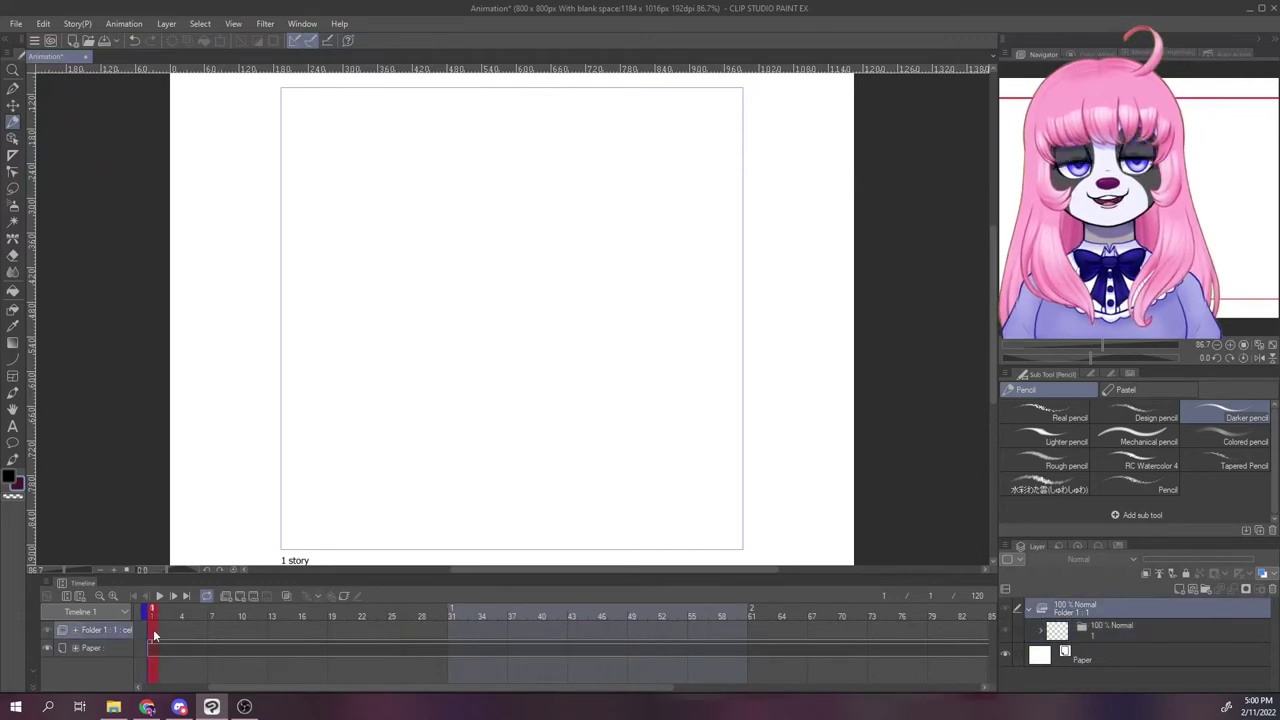
{"action": "right_click", "coordinate": [152, 636]}
{"action": "left_click", "coordinate": [186, 380]}
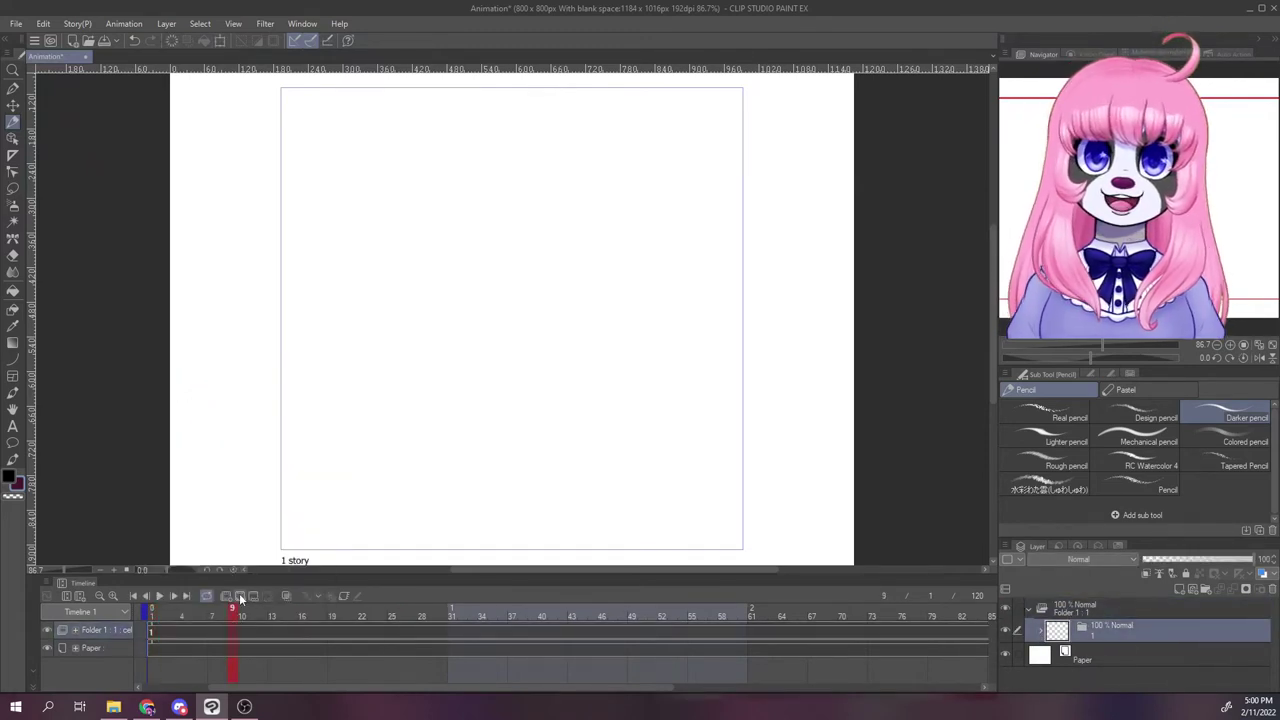
{"action": "left_click", "coordinate": [1043, 630]}
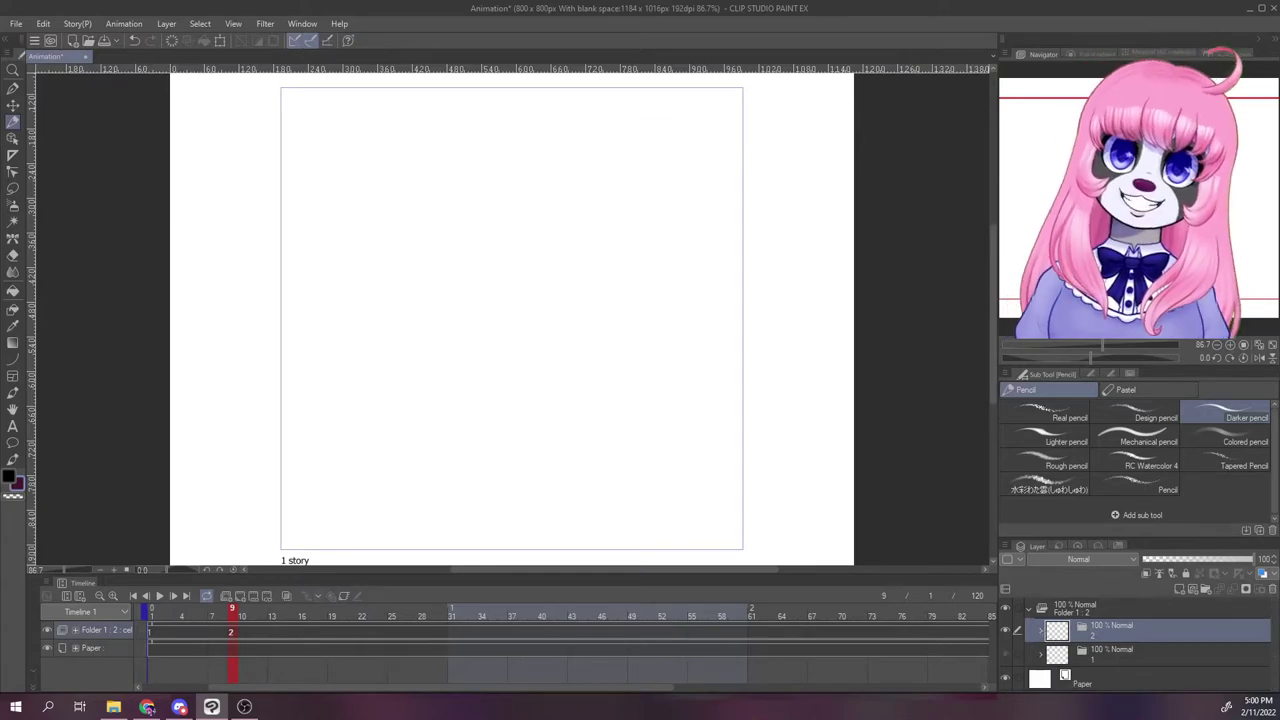
- In the Huff animation, assign Glasses cel 1a to frame 22 and rotate and move its lenses and bridge to match the tilted head
{"action": "key", "text": "alt+Tab"}
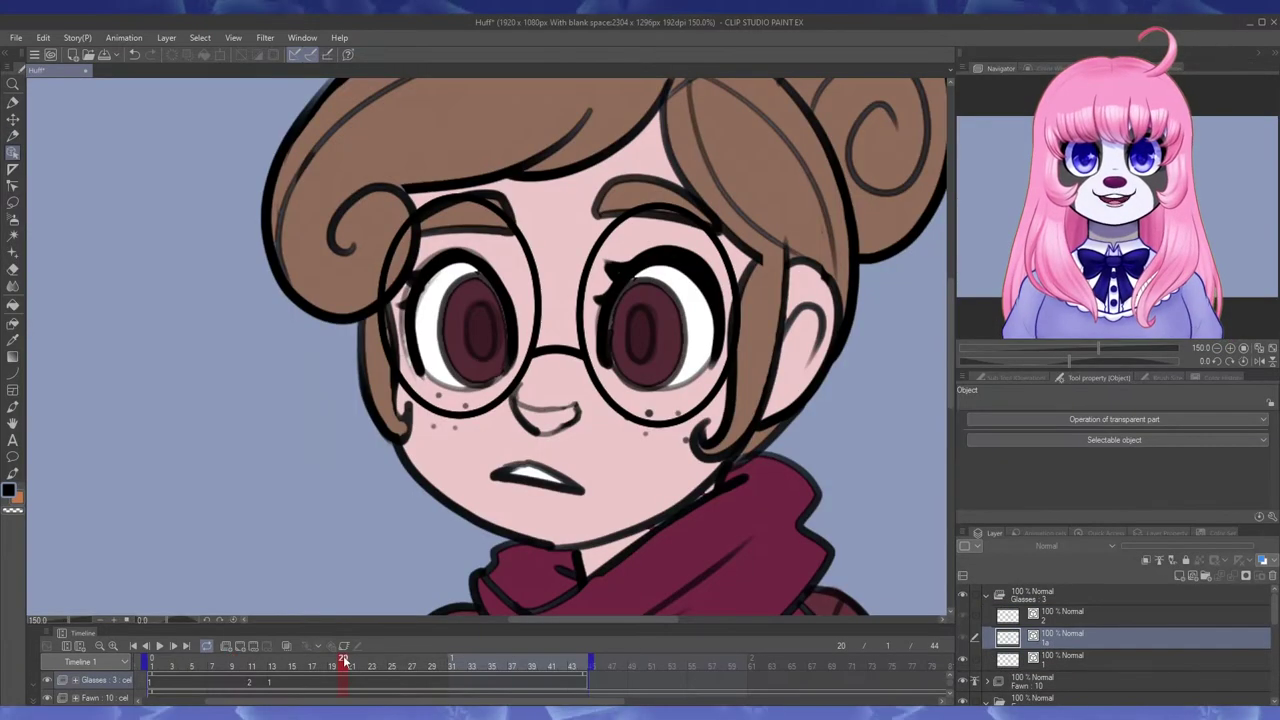
{"action": "left_click_drag", "start_coordinate": [343, 667], "coordinate": [363, 667]}
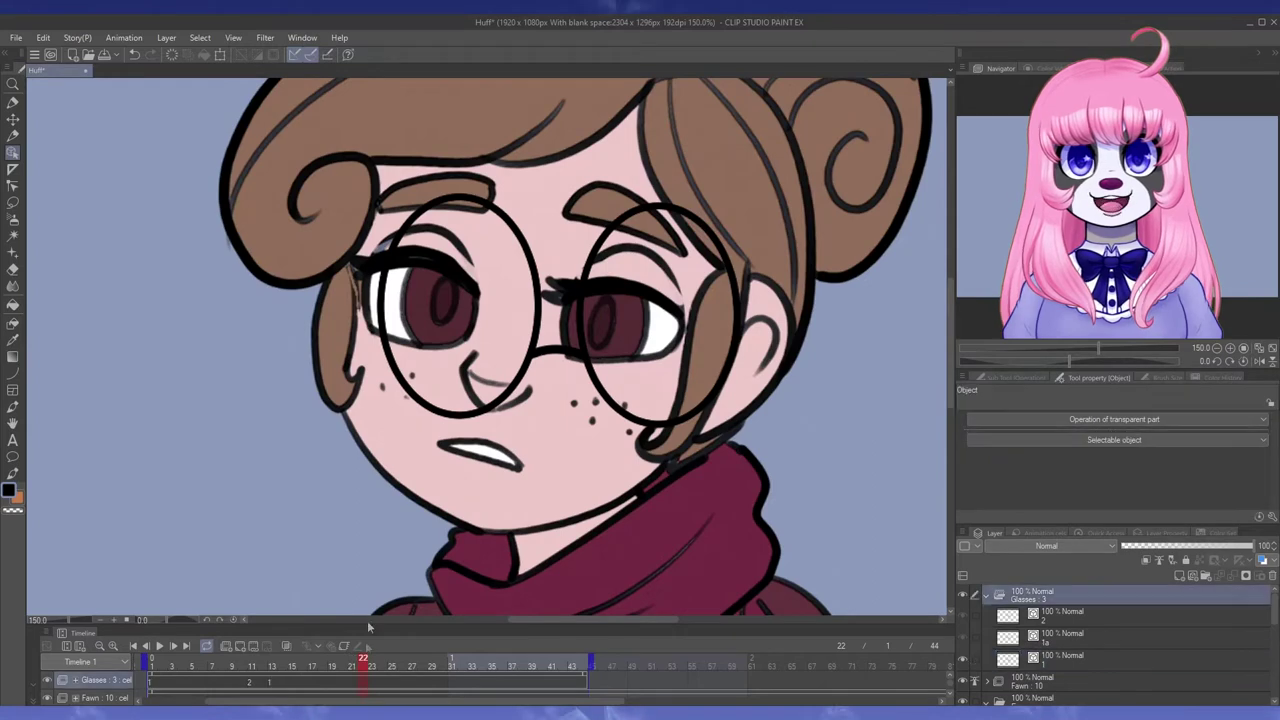
{"action": "left_click", "coordinate": [529, 367]}
{"action": "left_click", "coordinate": [560, 350], "text": "shift"}
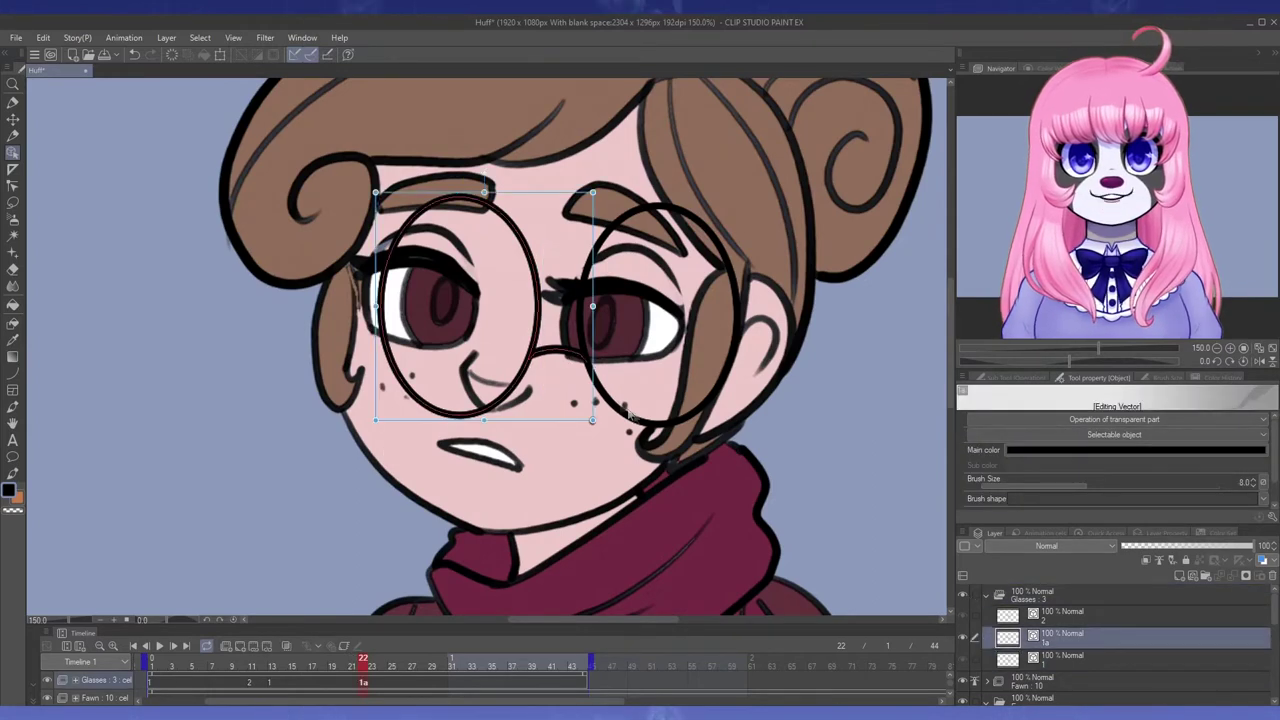
{"action": "left_click", "coordinate": [730, 380], "text": "shift"}
{"action": "left_click_drag", "start_coordinate": [558, 172], "coordinate": [582, 174]}
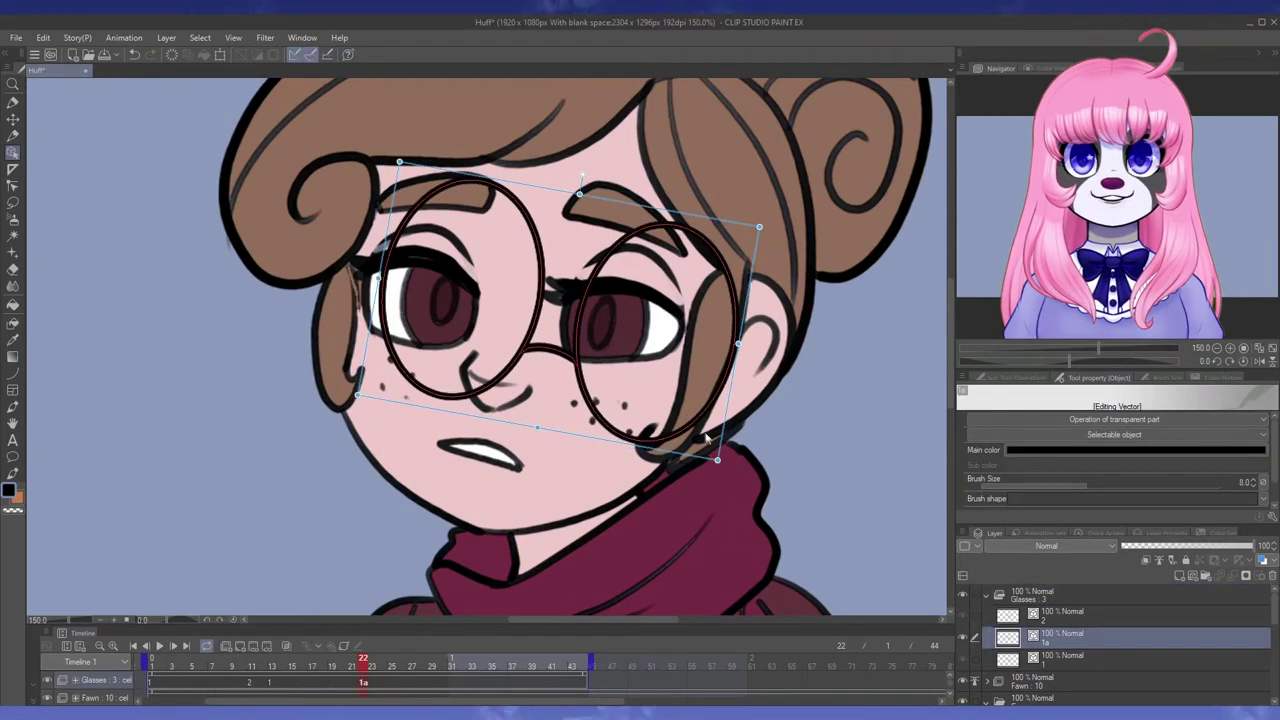
{"action": "left_click_drag", "start_coordinate": [701, 421], "coordinate": [665, 401]}
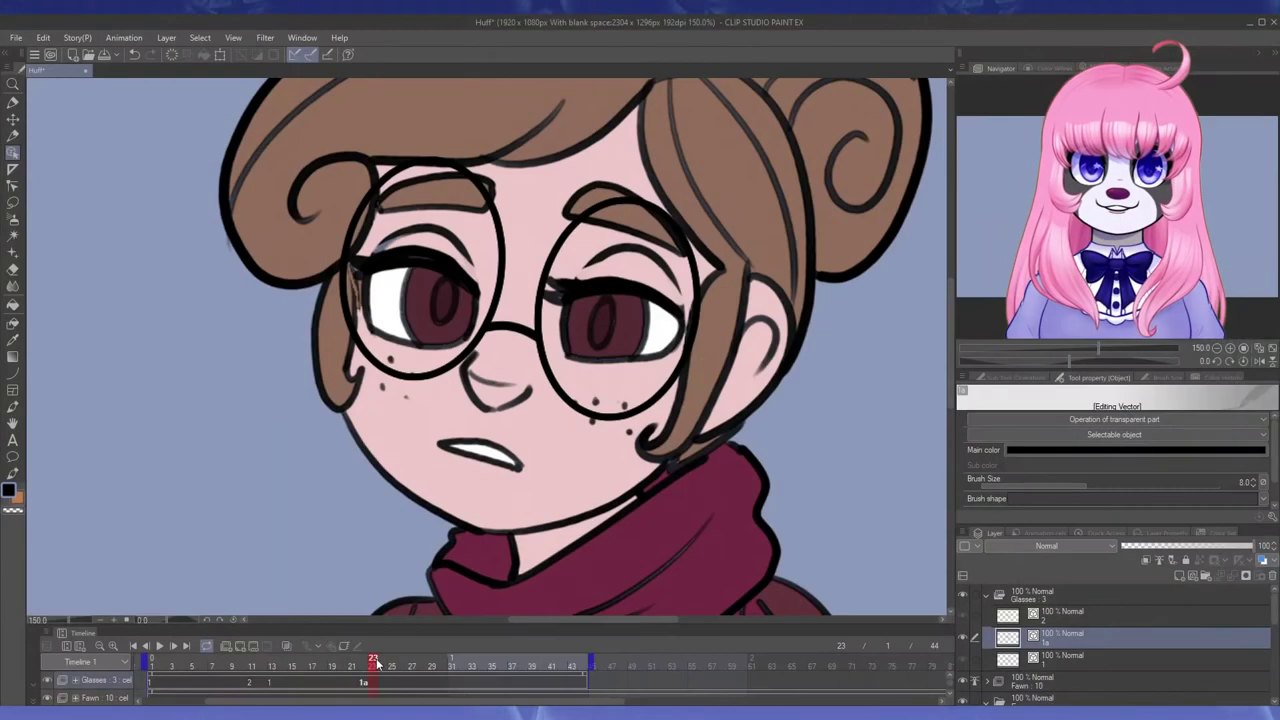
- Add Glasses cel 1b and assign it to frame 24
{"action": "left_click", "coordinate": [1191, 577]}
{"action": "left_click", "coordinate": [384, 664]}
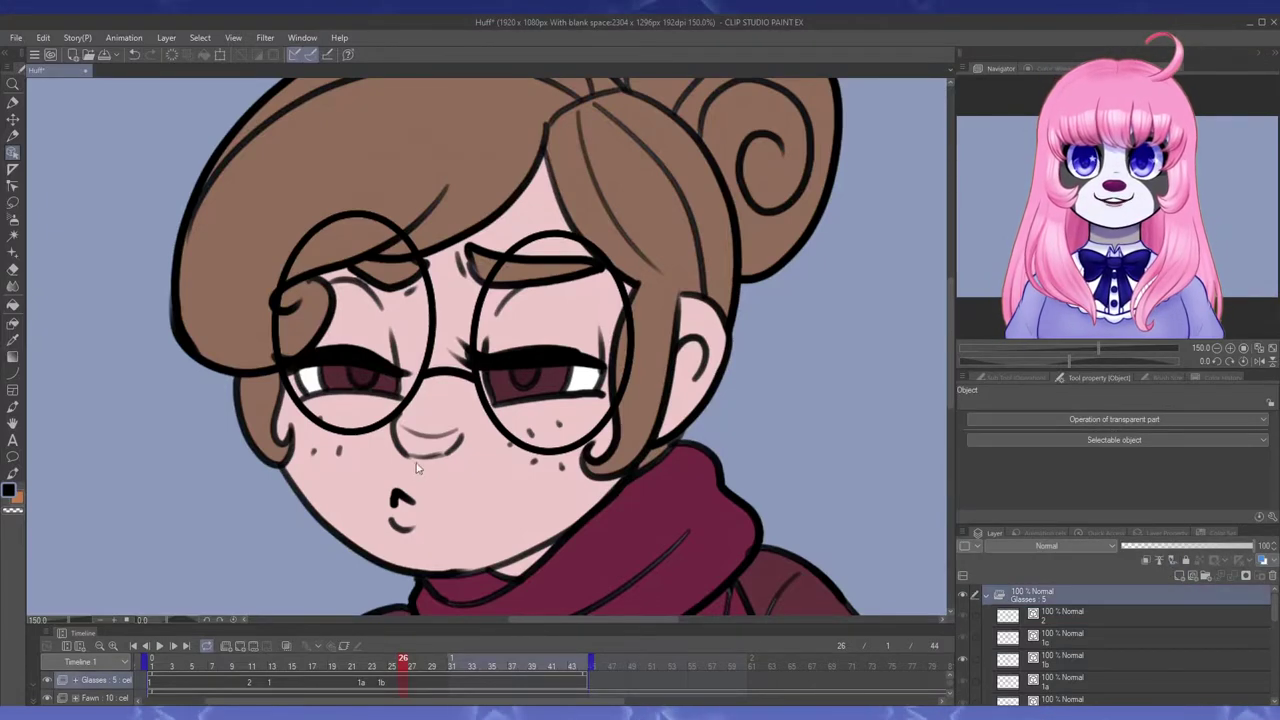
- Assign Glasses cel 1c to frame 26 and slightly rotate its two lenses and bridge to follow the head
{"action": "left_click", "coordinate": [410, 630]}
{"action": "left_click", "coordinate": [478, 385]}
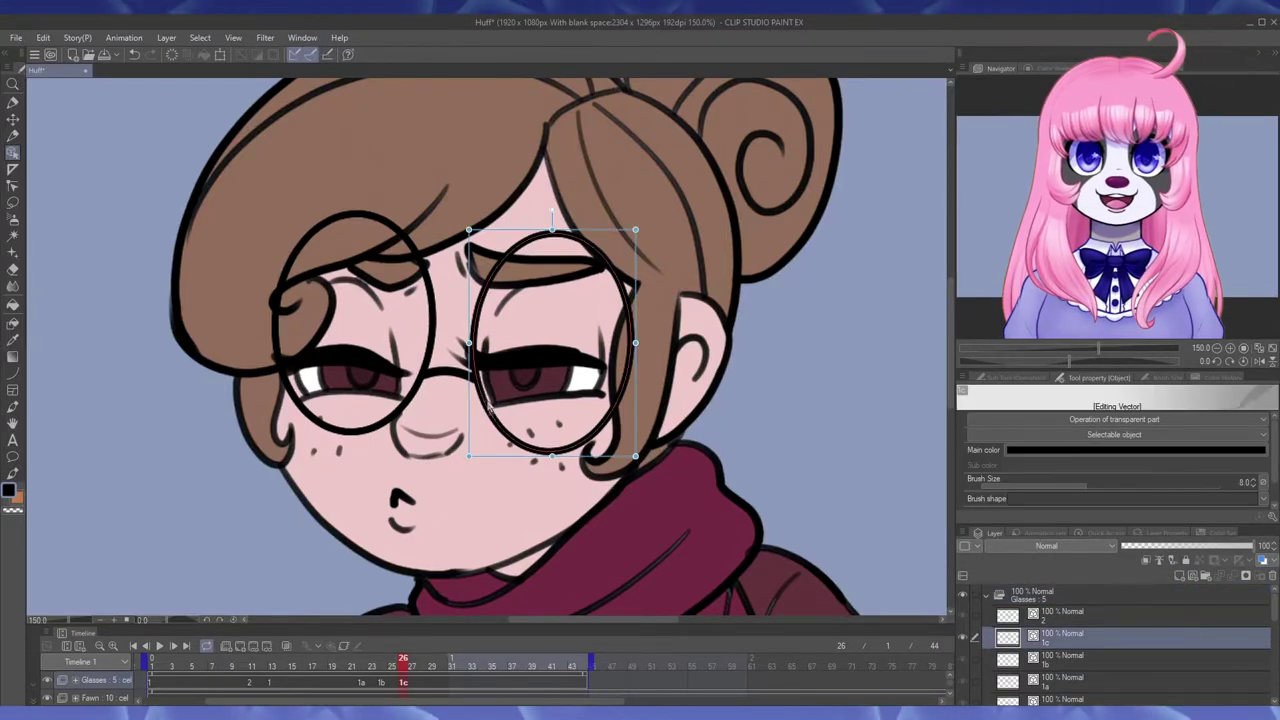
{"action": "left_click", "coordinate": [446, 371], "text": "shift"}
{"action": "left_click", "coordinate": [428, 366], "text": "shift"}
{"action": "left_click_drag", "start_coordinate": [552, 210], "coordinate": [541, 220]}
- Scrub through the timeline and play back the whole Huff animation to check the glasses' movement
{"action": "left_click_drag", "start_coordinate": [408, 664], "coordinate": [691, 687]}
{"action": "left_click", "coordinate": [1217, 348]}
{"action": "left_click", "coordinate": [1217, 348]}
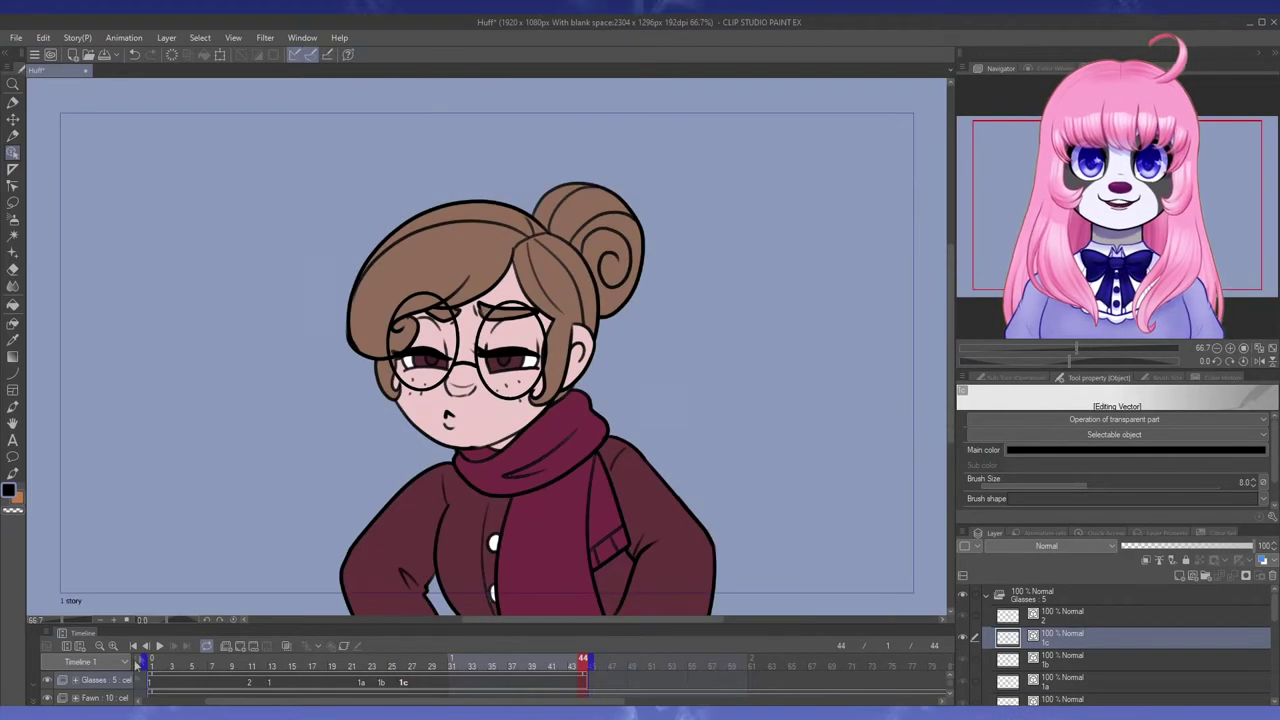
{"action": "left_click", "coordinate": [158, 648]}
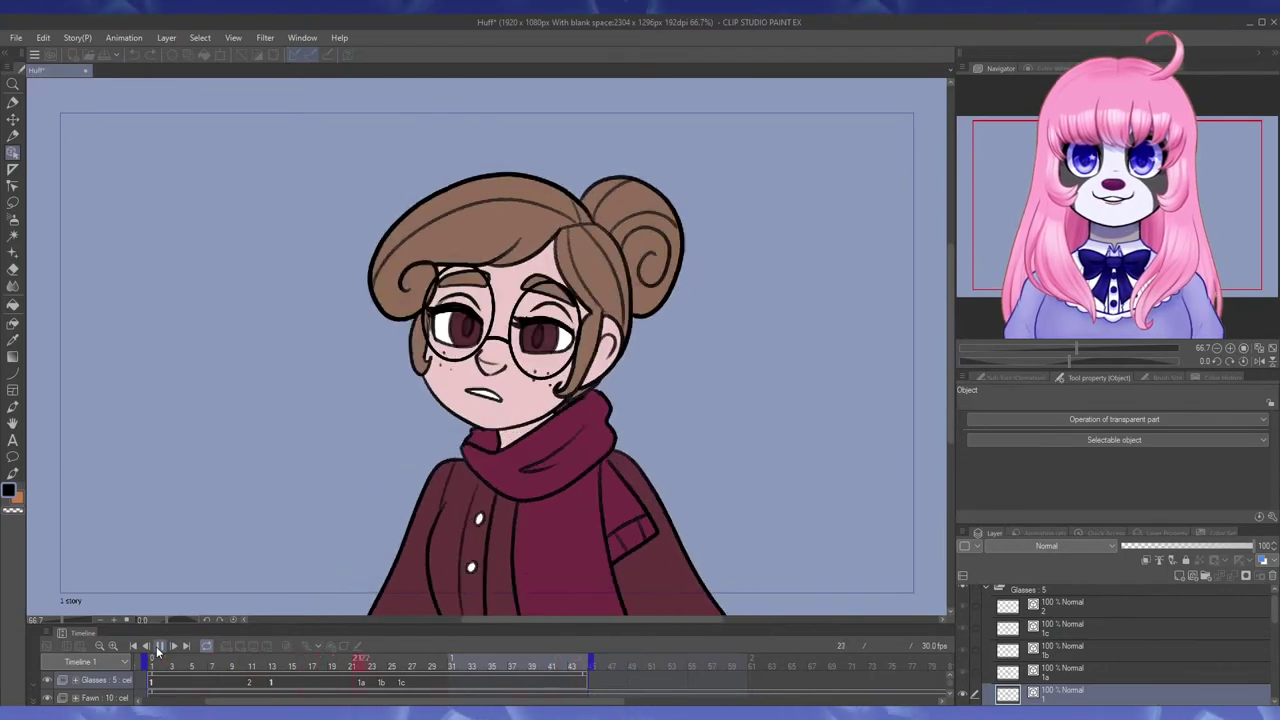
{"action": "left_click", "coordinate": [160, 646]}
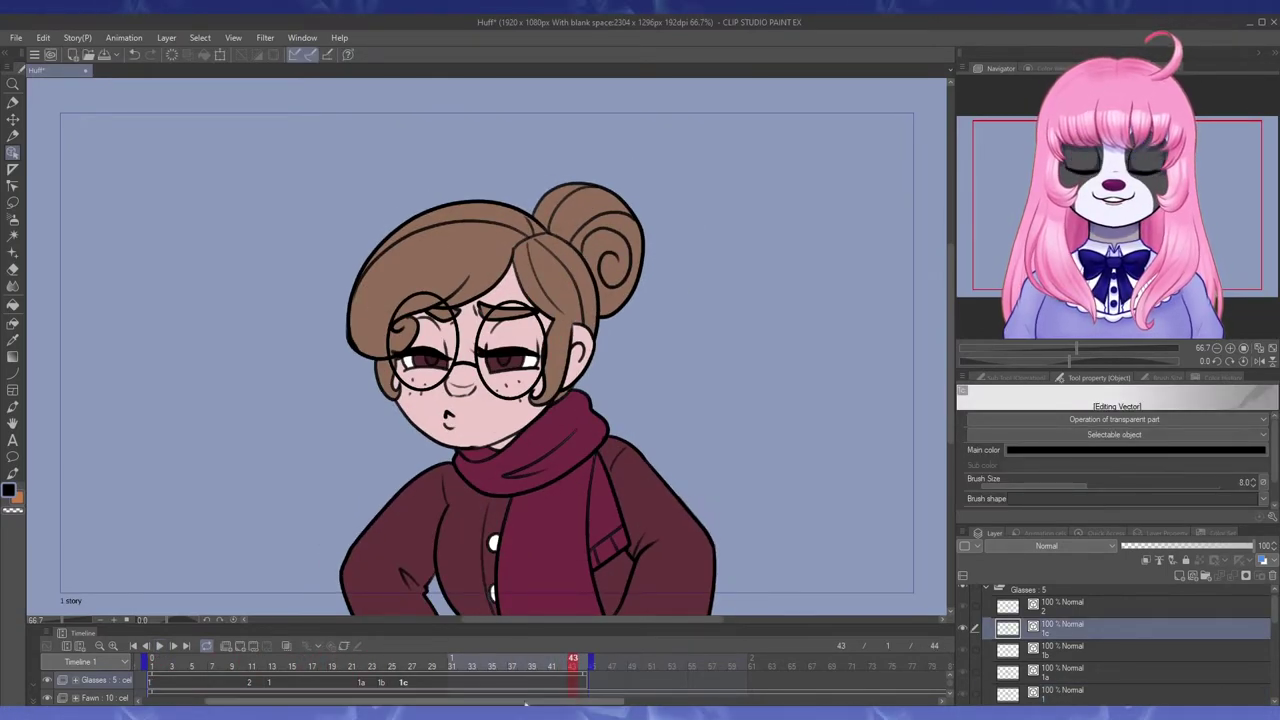
{"action": "left_click_drag", "start_coordinate": [157, 667], "coordinate": [531, 667]}
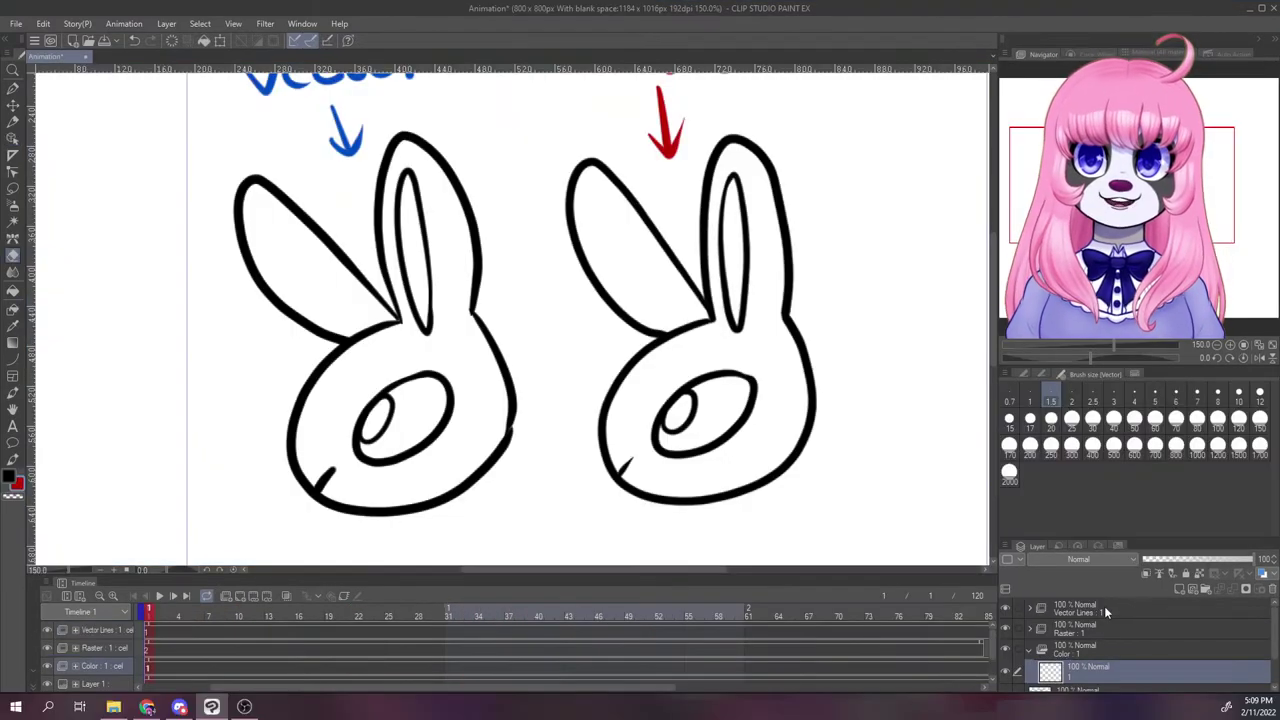
- In the Animation file, set the Vector Lines animation folder as the reference layer
{"action": "right_click", "coordinate": [1105, 607]}
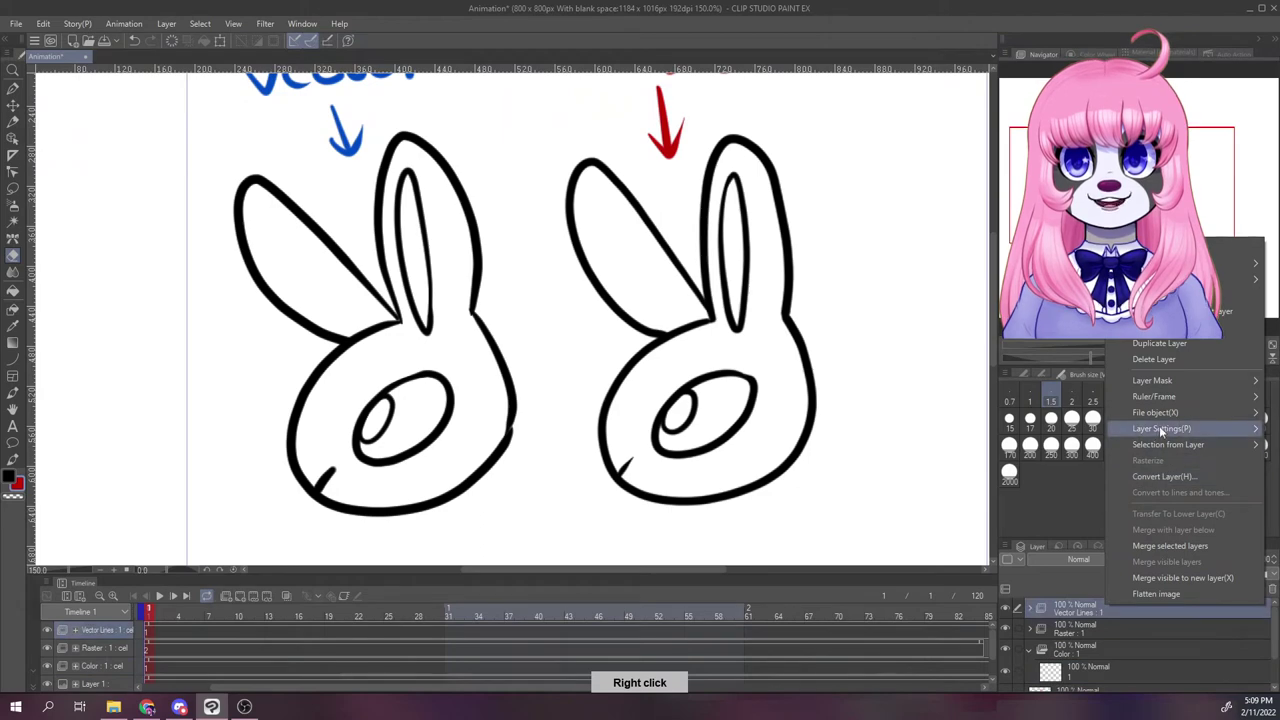
{"action": "mouse_move", "coordinate": [1160, 426]}
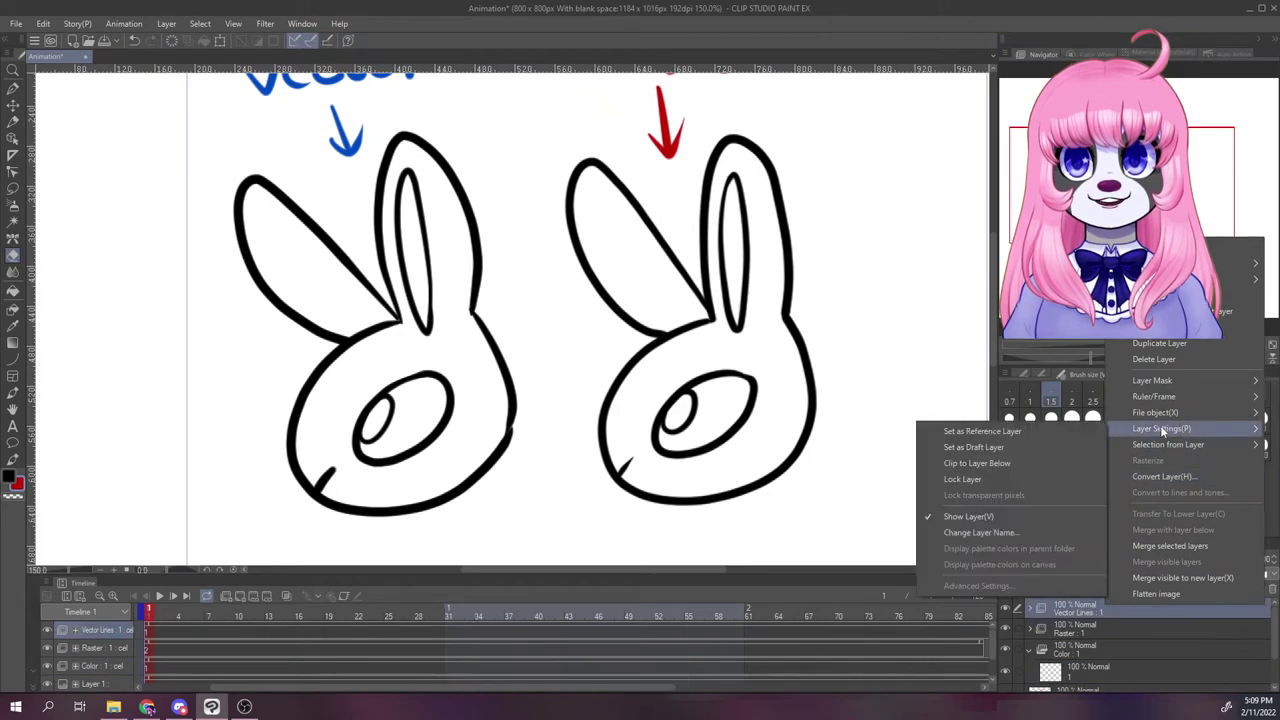
{"action": "left_click", "coordinate": [1062, 432]}
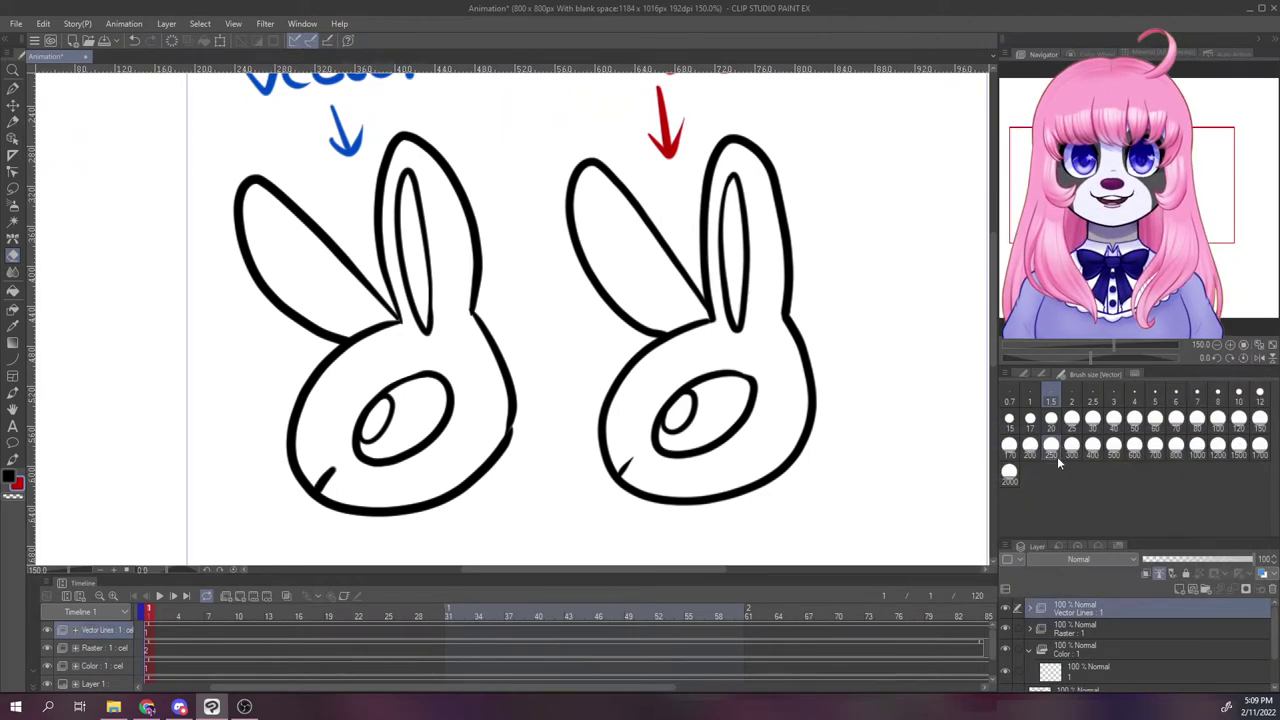
- On Color cel 1, pick light pink and use Close and fill on the vector rabbit's eye highlight and inner ear
{"action": "left_click", "coordinate": [151, 669]}
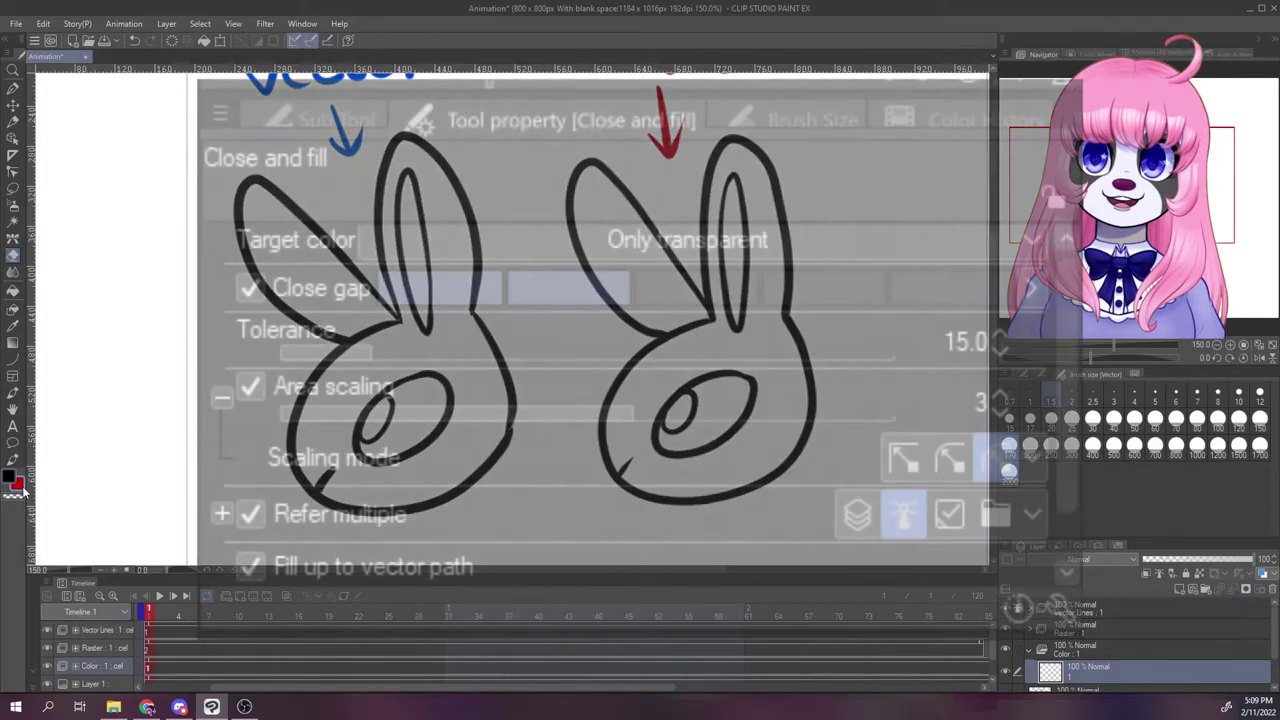
{"action": "double_click", "coordinate": [18, 484]}
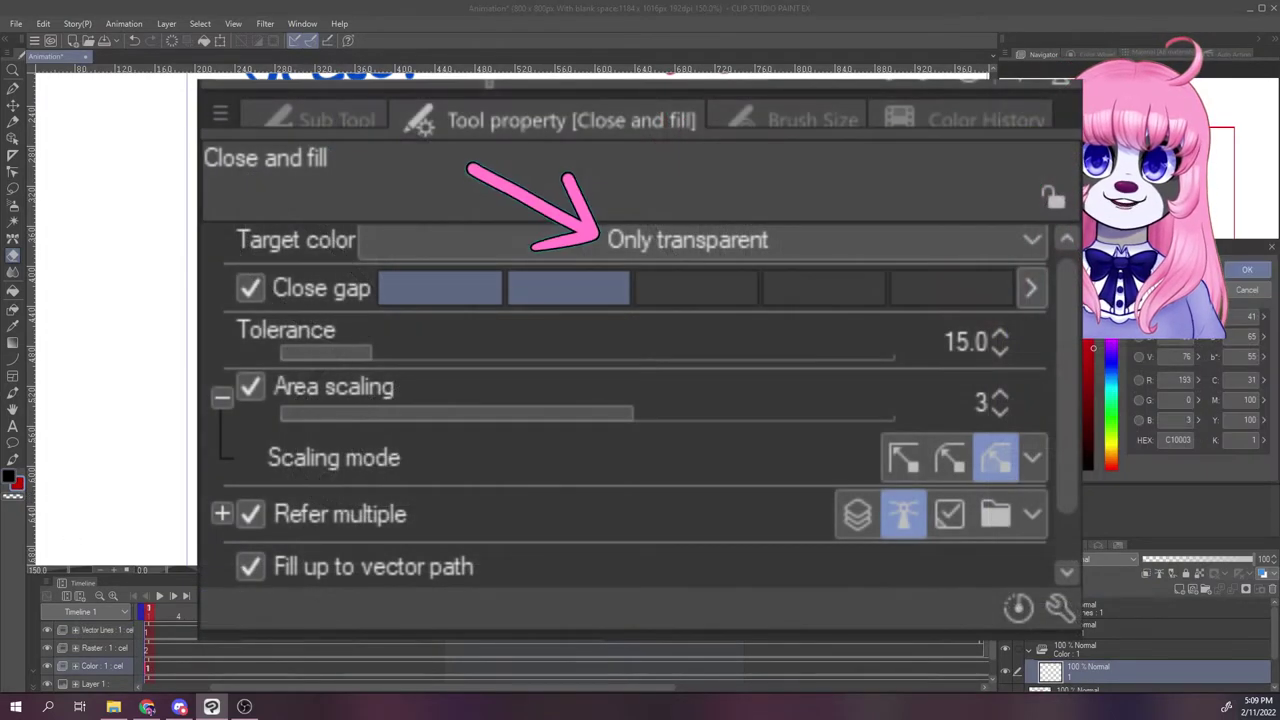
{"action": "left_click", "coordinate": [1246, 269]}
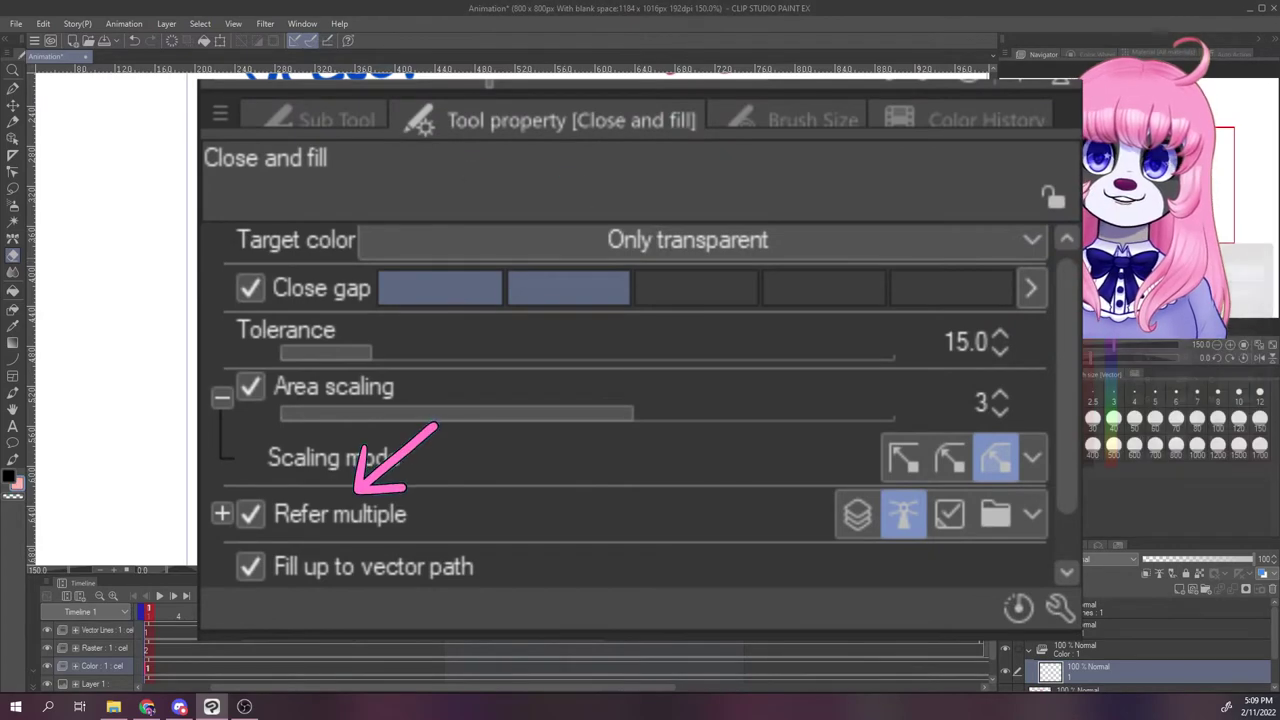
{"action": "left_click", "coordinate": [13, 309]}
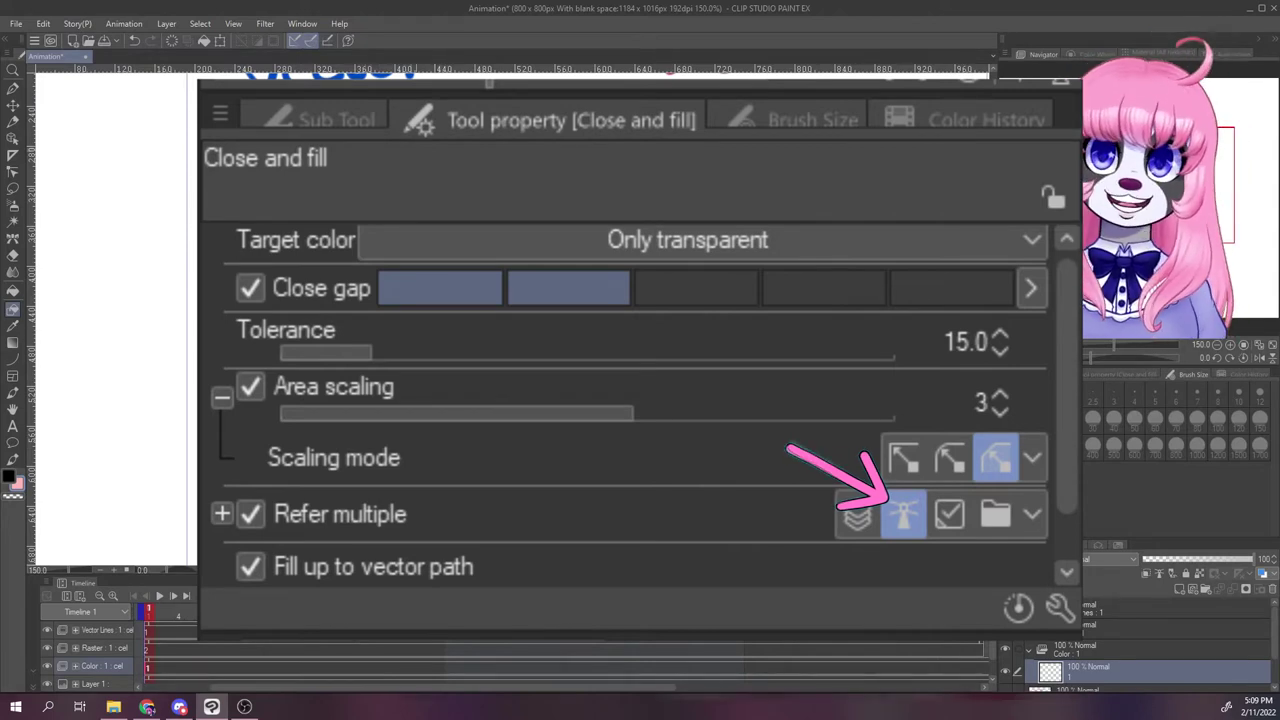
{"action": "left_click", "coordinate": [17, 490]}
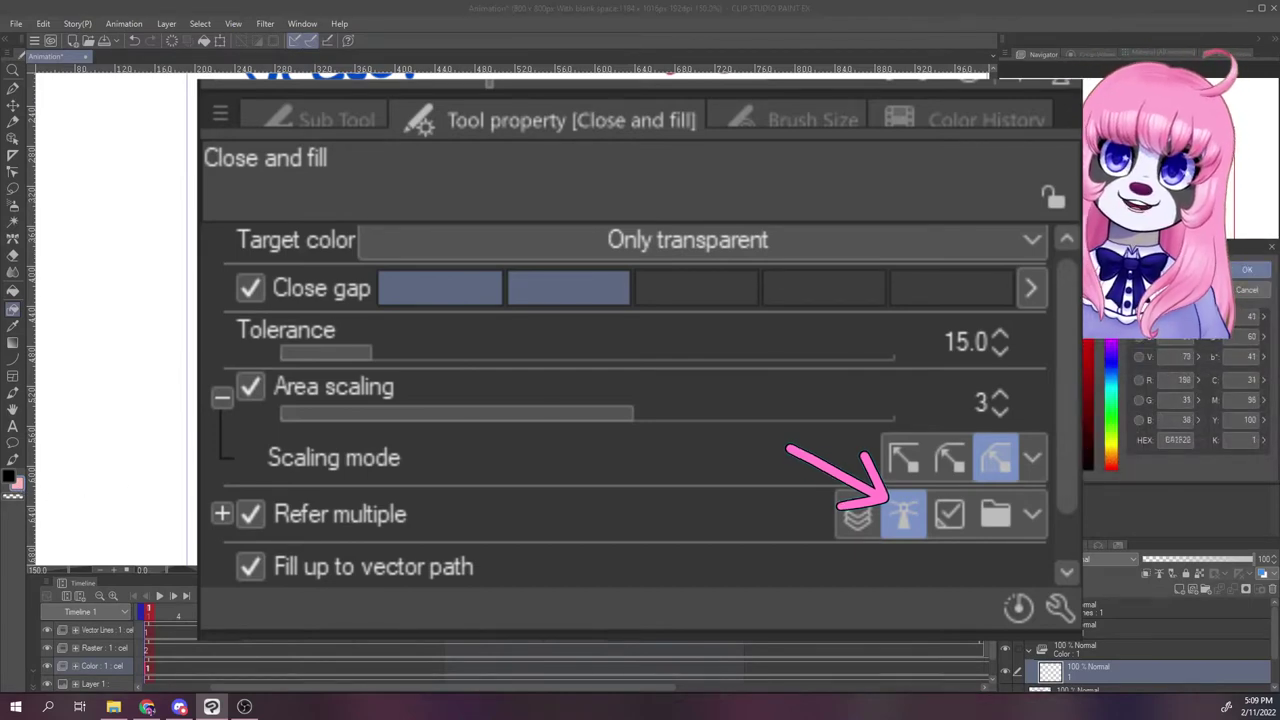
{"action": "left_click", "coordinate": [1246, 271]}
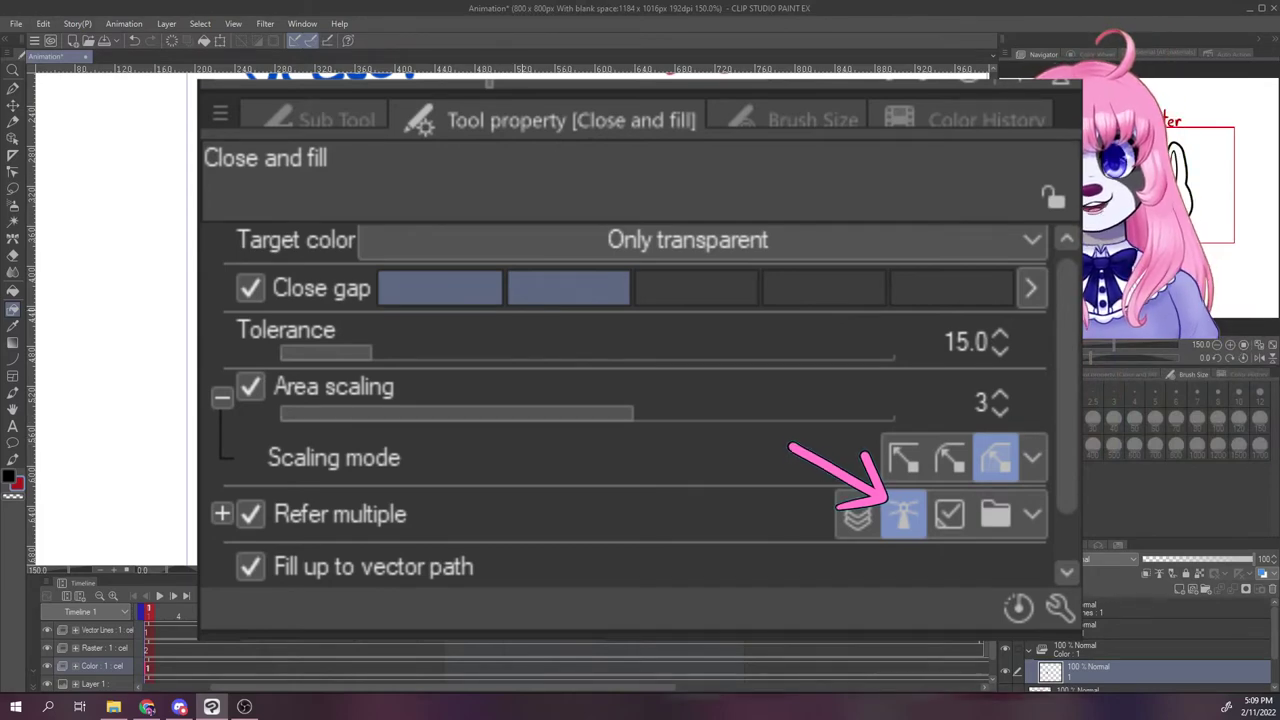
{"action": "left_click", "coordinate": [17, 490]}
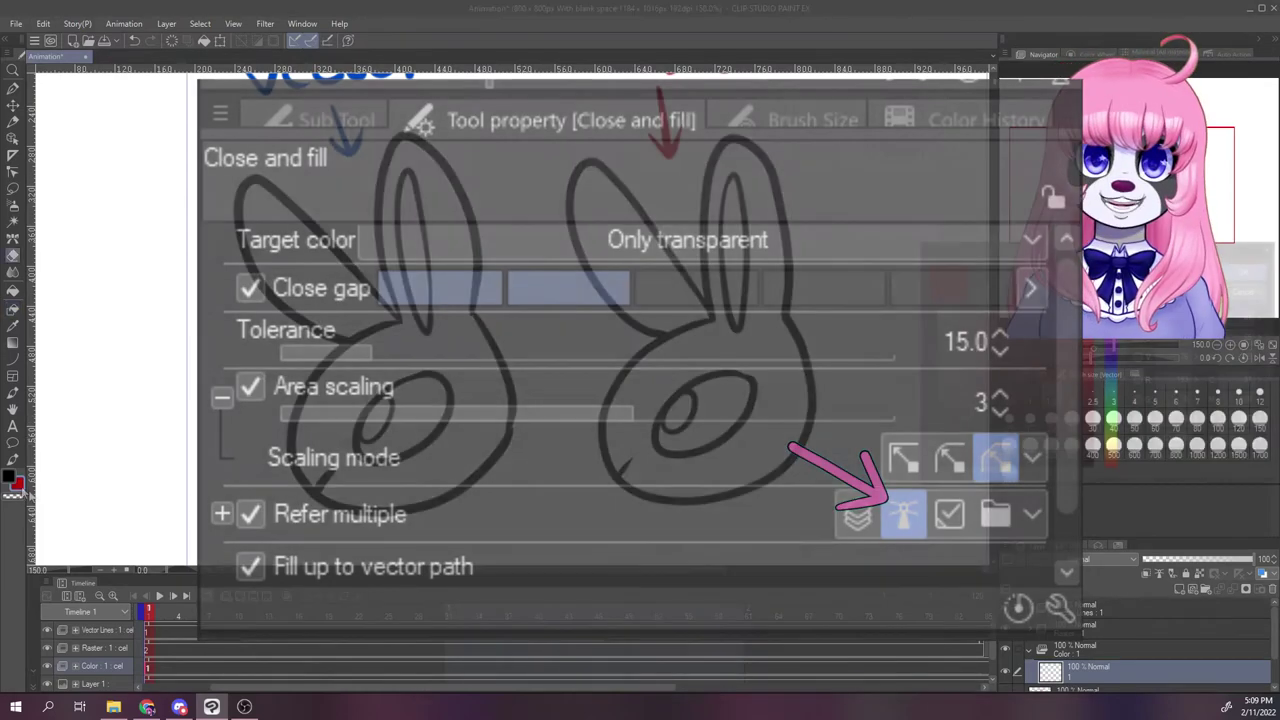
{"action": "left_click", "coordinate": [1240, 272]}
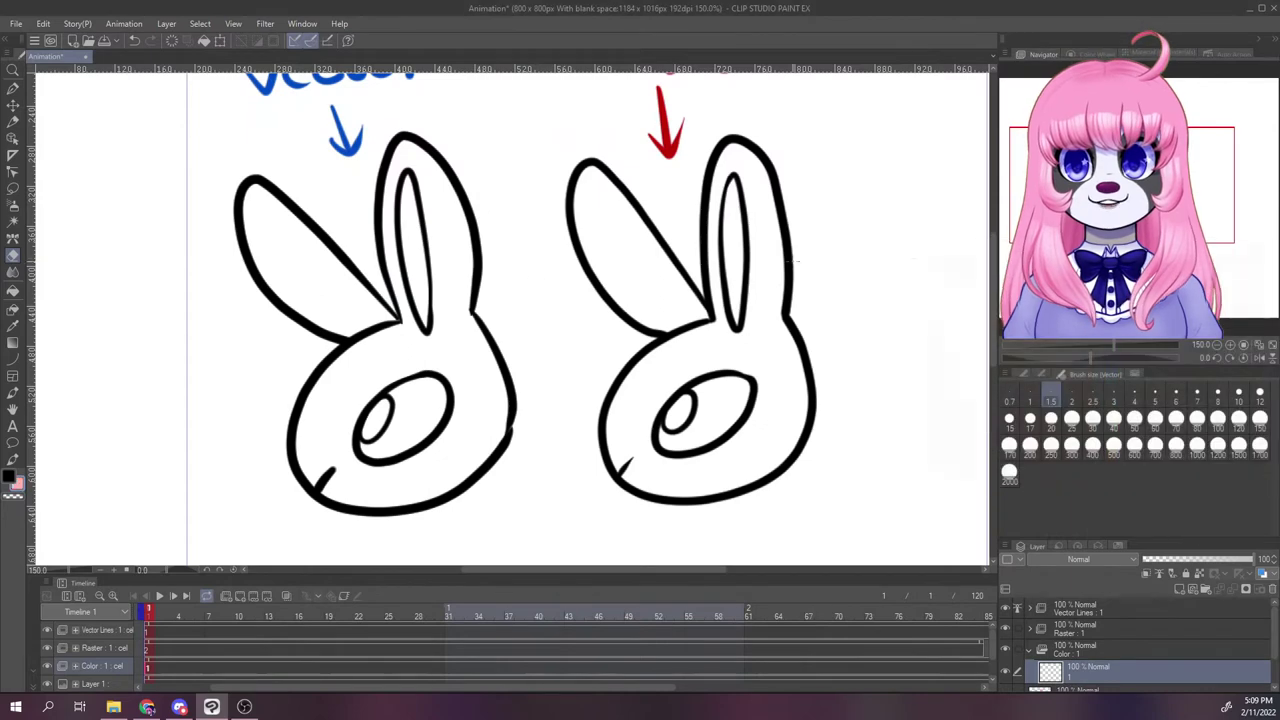
{"action": "left_click", "coordinate": [13, 309]}
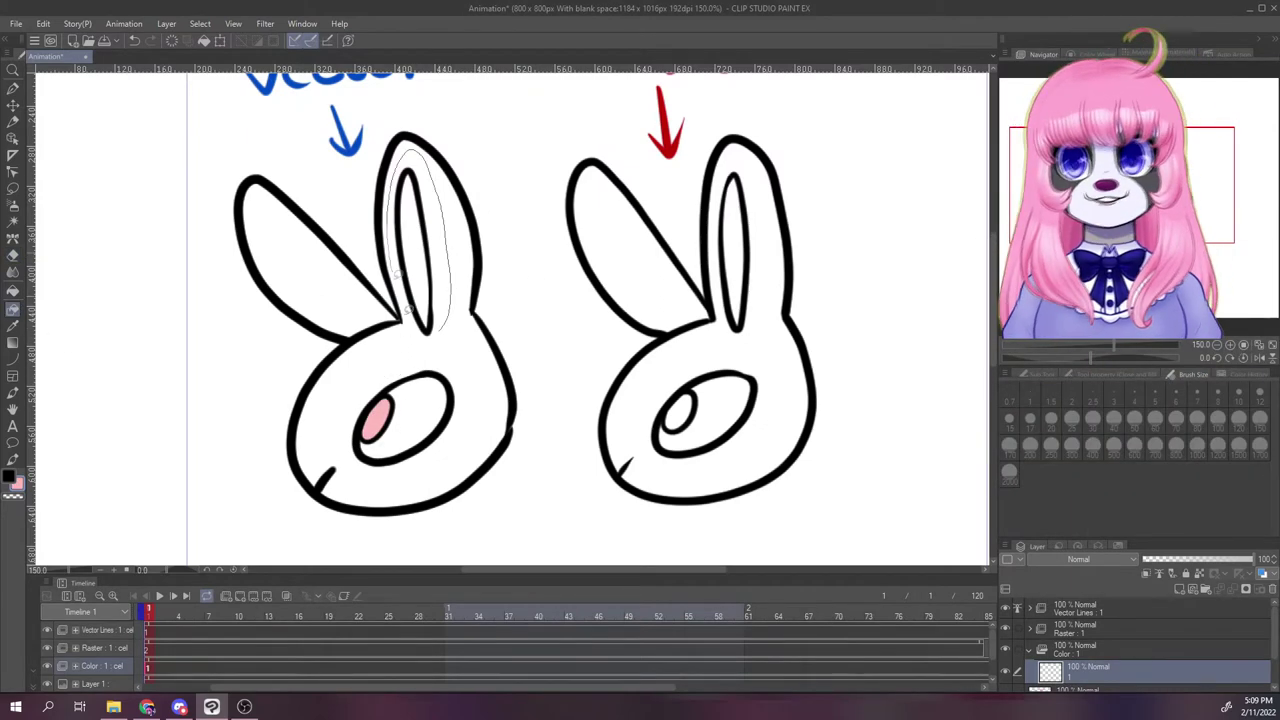
{"action": "left_click_drag", "start_coordinate": [405, 310], "coordinate": [469, 186]}
- Switch the fill color to dark red and fill the rest of the vector rabbit's eye
{"action": "left_click", "coordinate": [17, 488]}
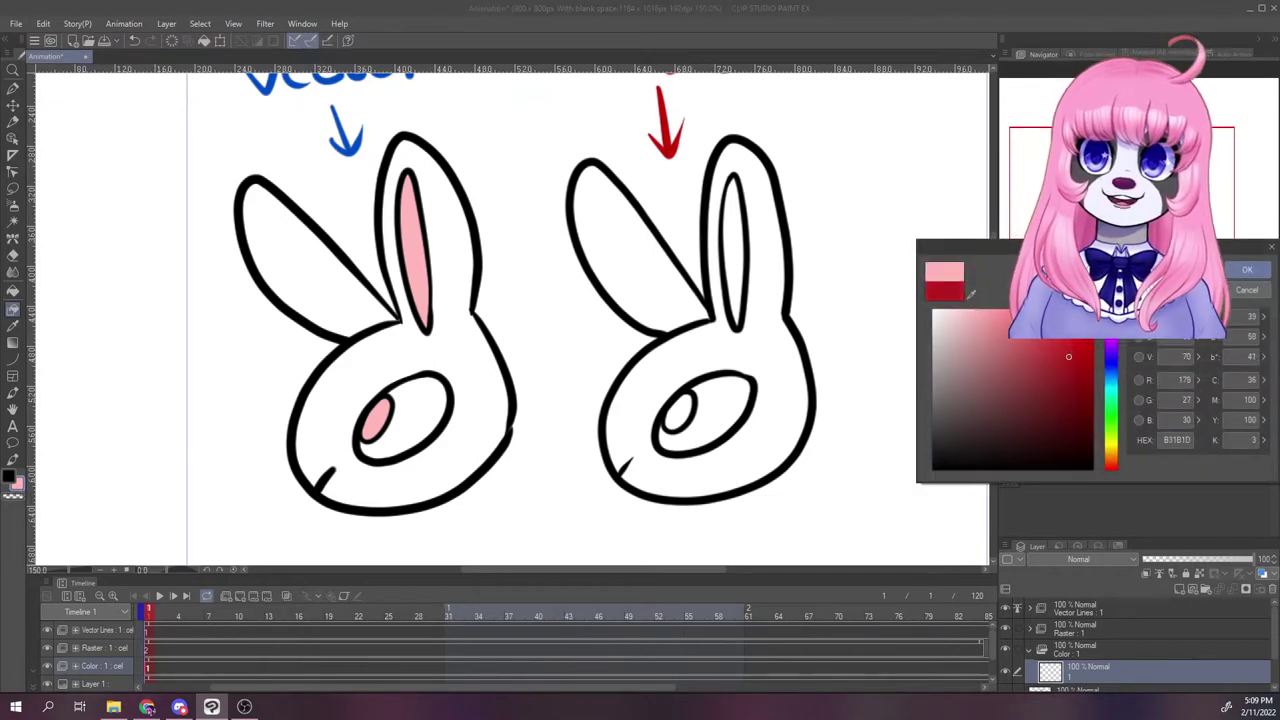
{"action": "left_click", "coordinate": [1245, 273]}
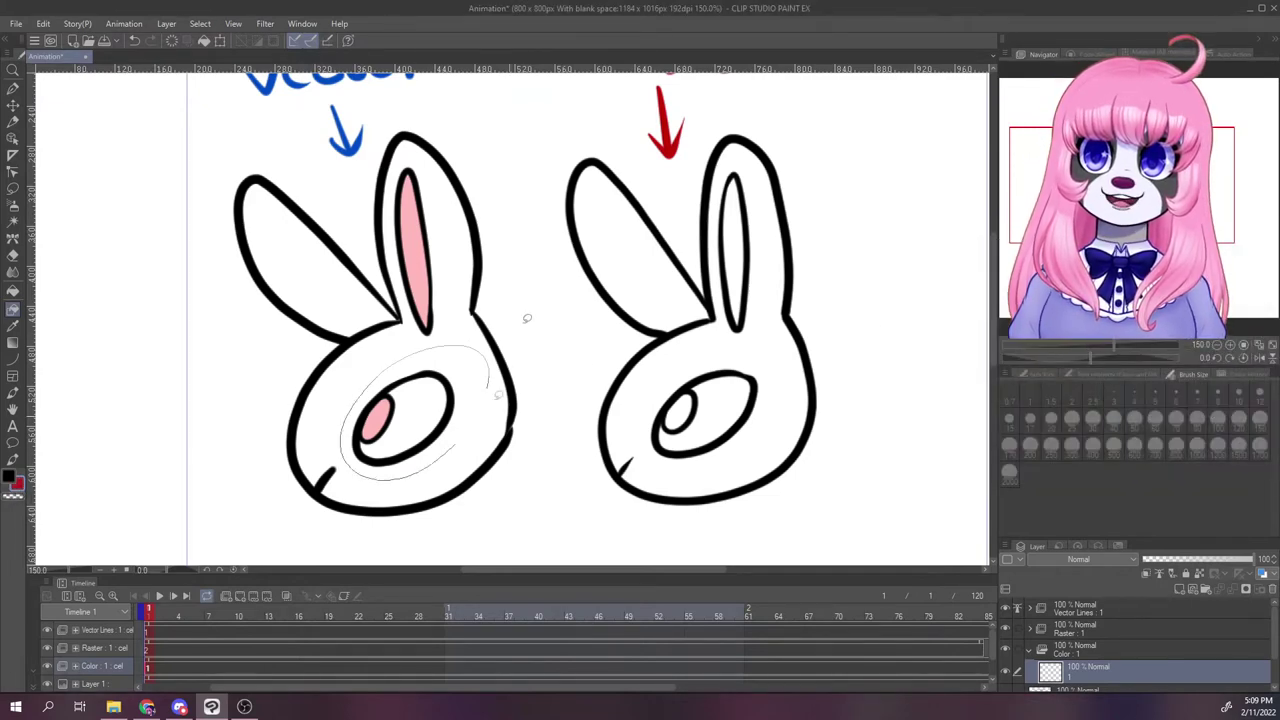
{"action": "left_click_drag", "start_coordinate": [527, 318], "coordinate": [524, 289]}
- Set the fill color to gray 8E8F94 and fill the vector rabbit's head and front ear
{"action": "left_click", "coordinate": [18, 490]}
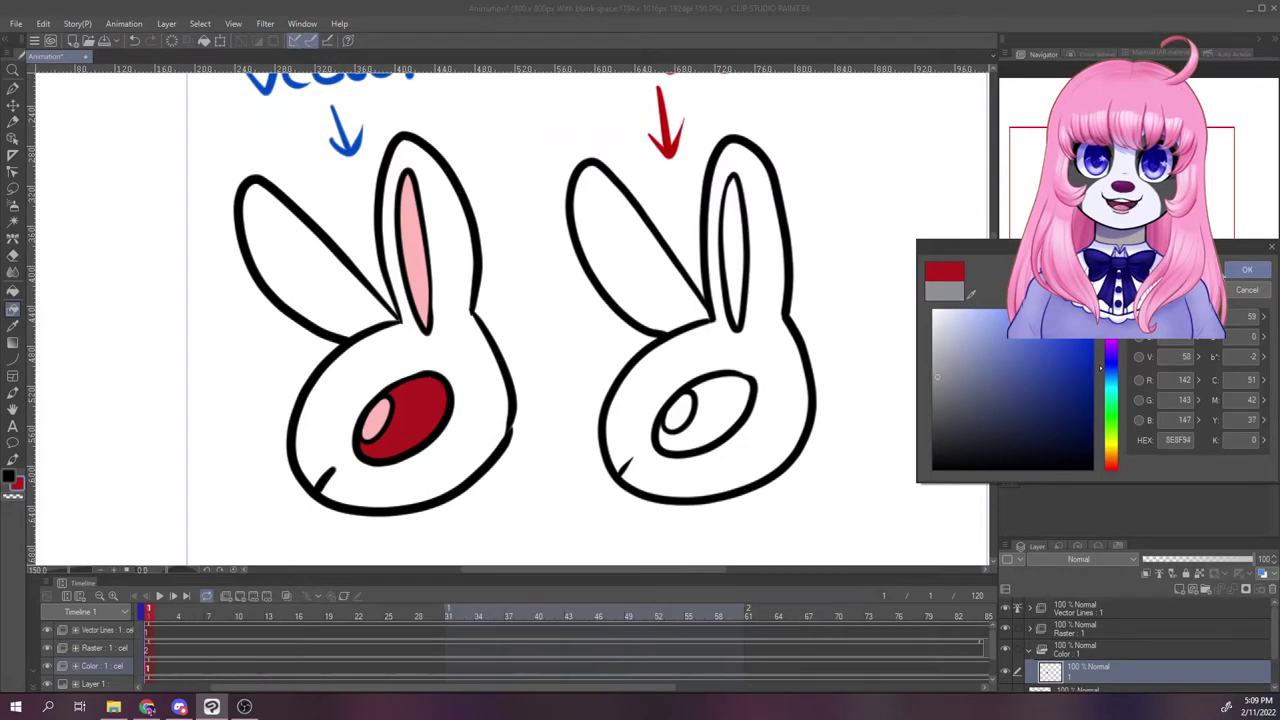
{"action": "left_click", "coordinate": [1240, 272]}
{"action": "left_click_drag", "start_coordinate": [527, 285], "coordinate": [516, 178]}
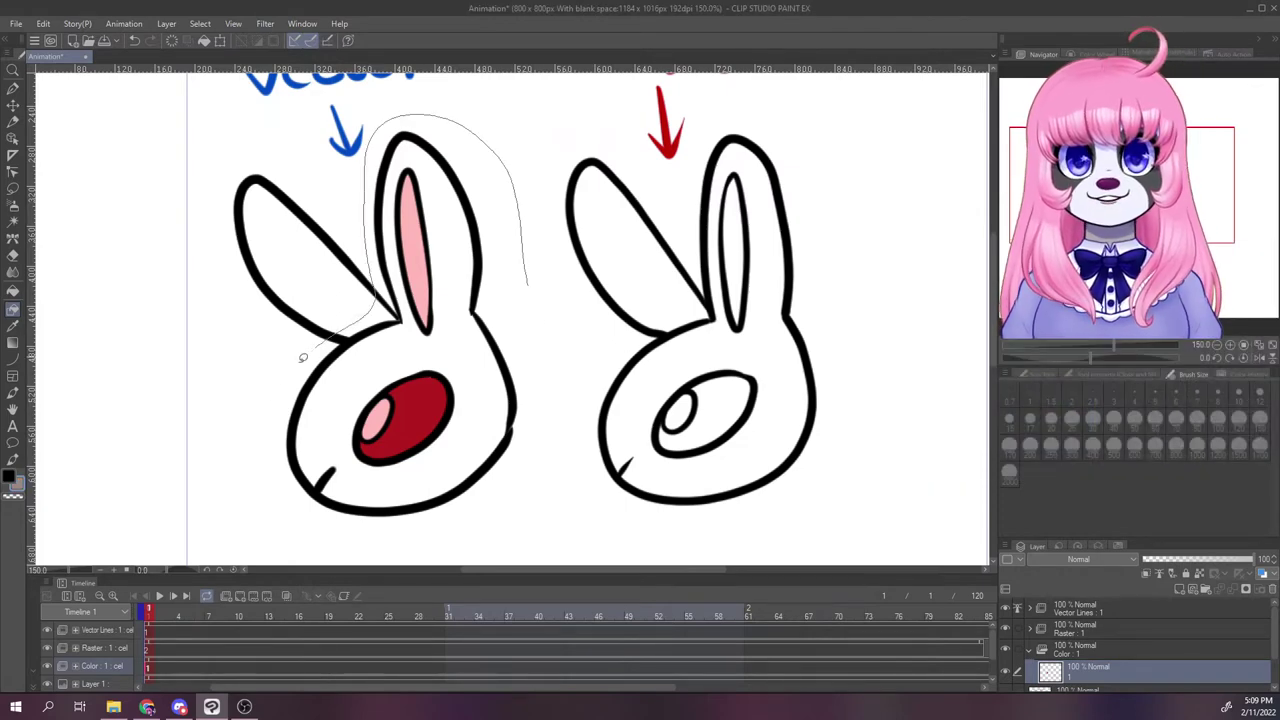
{"action": "left_click_drag", "start_coordinate": [543, 424], "coordinate": [530, 290]}
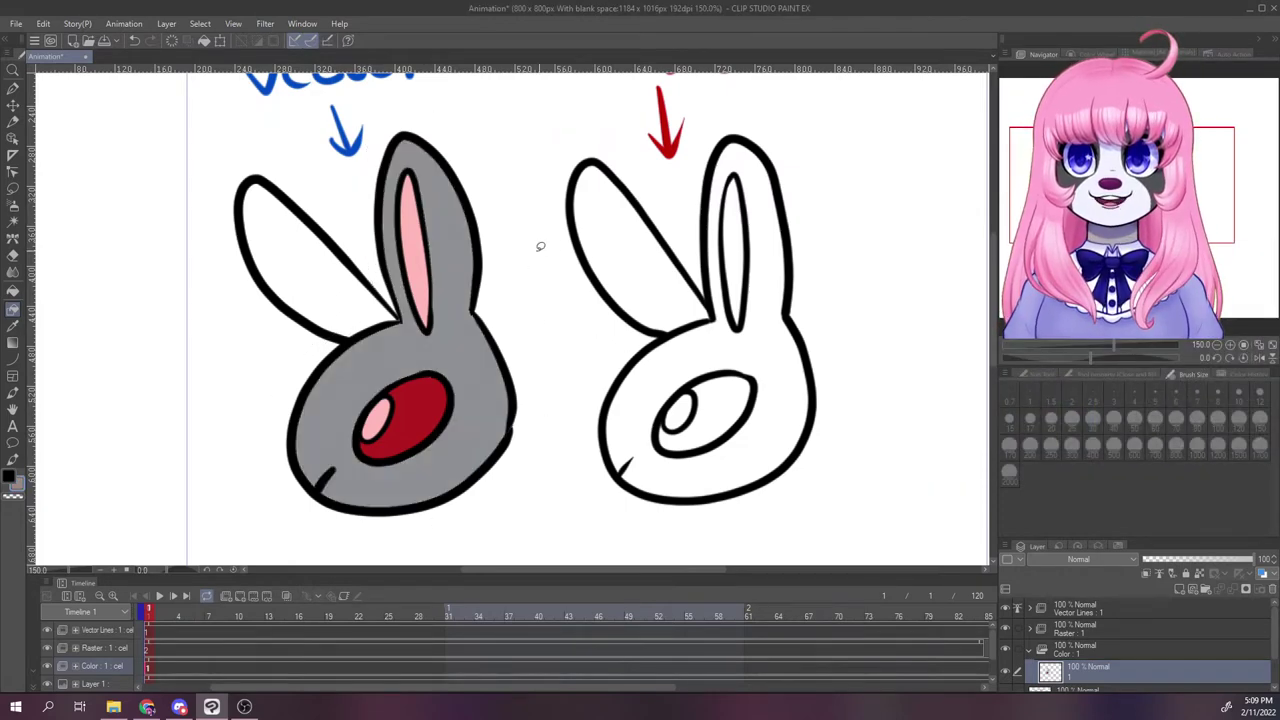
- Pick a darker blue-gray and fill the vector rabbit's back ear
{"action": "left_click", "coordinate": [15, 486]}
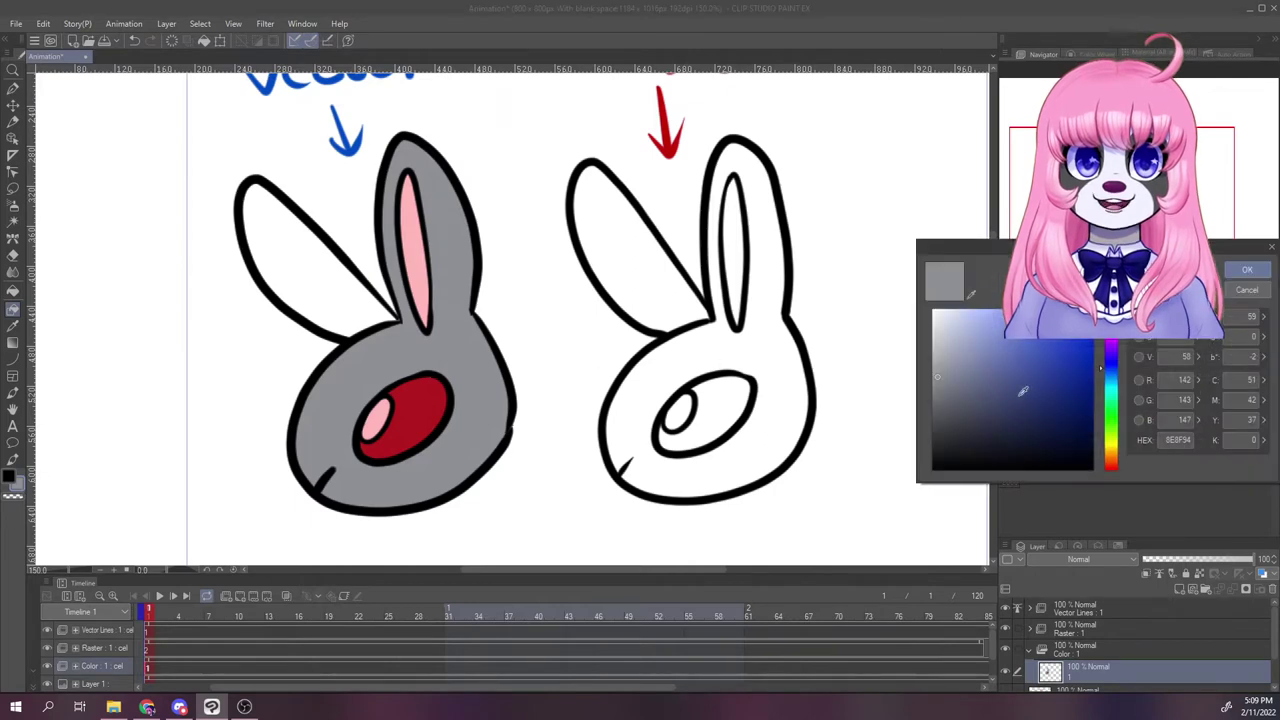
{"action": "left_click", "coordinate": [1245, 270]}
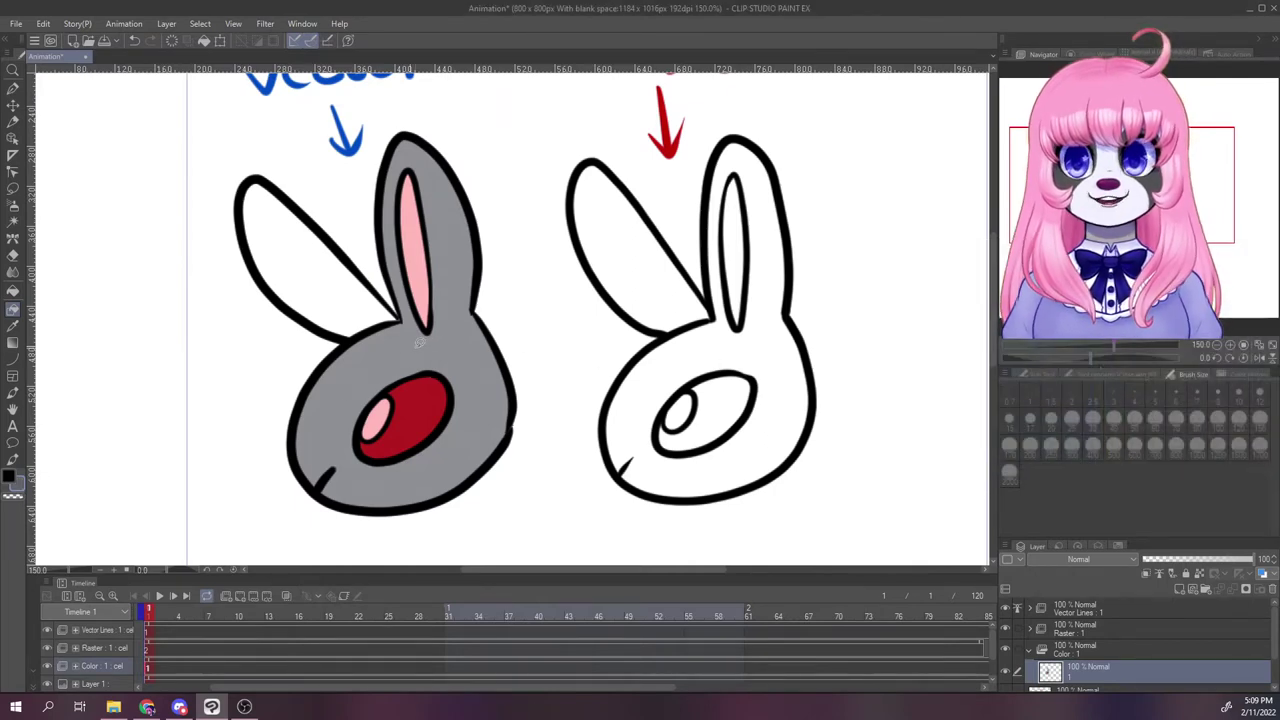
{"action": "left_click_drag", "start_coordinate": [294, 331], "coordinate": [288, 328]}
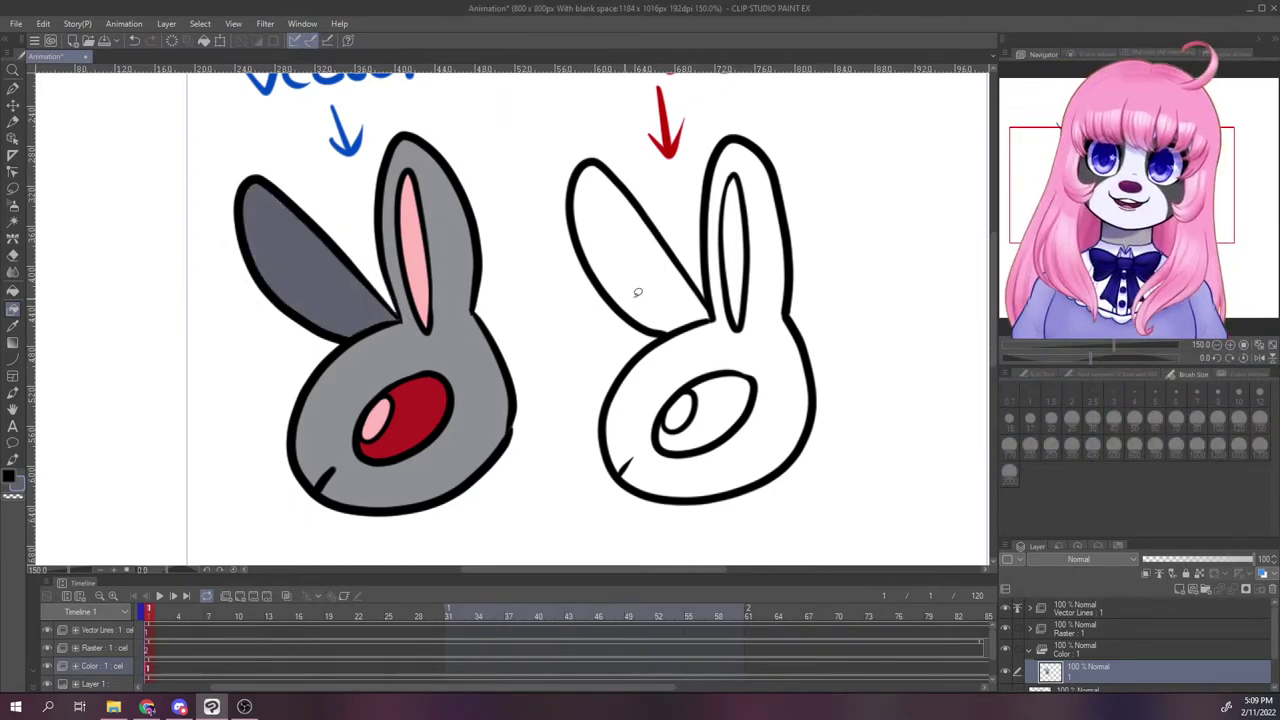
- Set the Raster animation folder as the reference layer
{"action": "right_click", "coordinate": [1084, 632]}
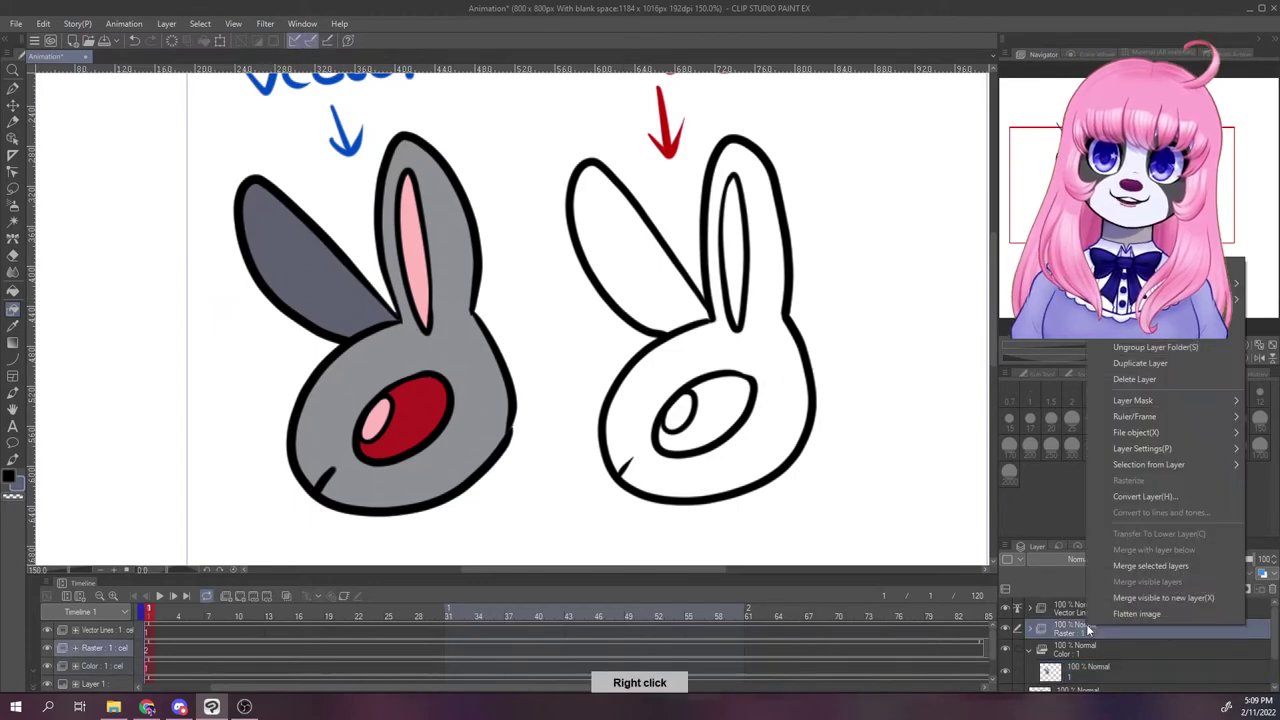
{"action": "mouse_move", "coordinate": [1117, 431]}
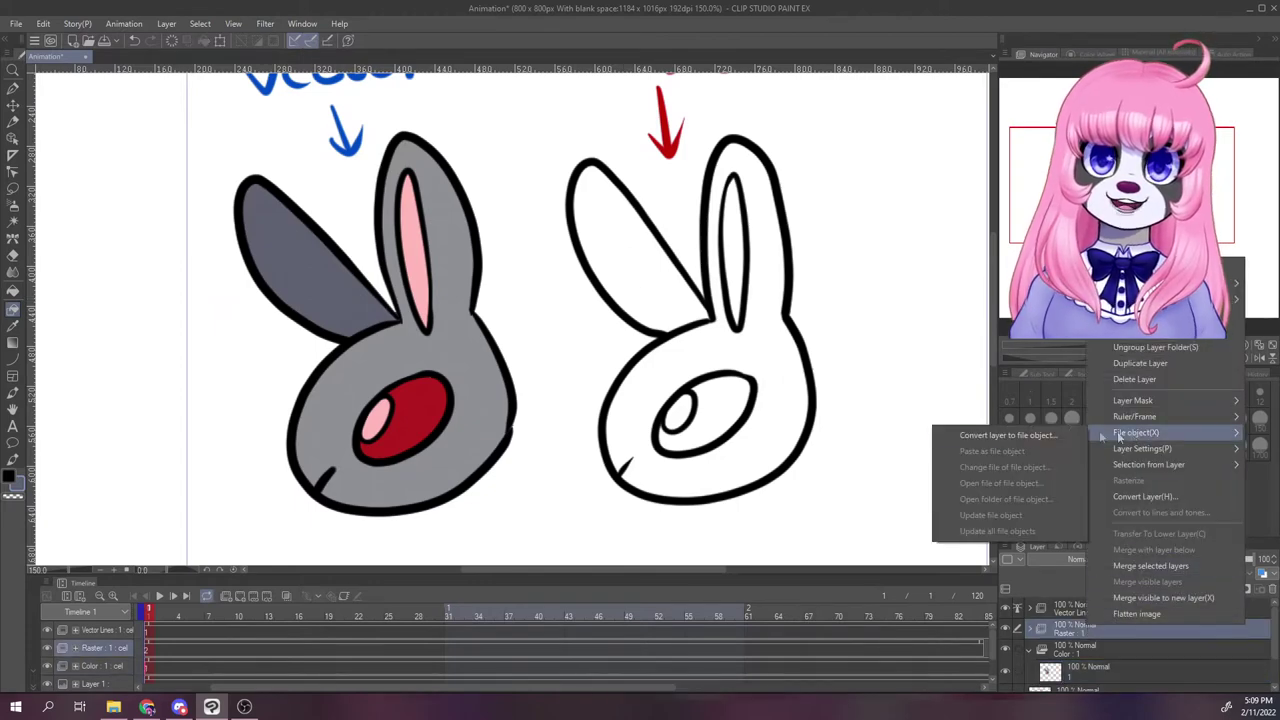
{"action": "mouse_move", "coordinate": [1149, 451]}
{"action": "left_click", "coordinate": [1048, 450]}
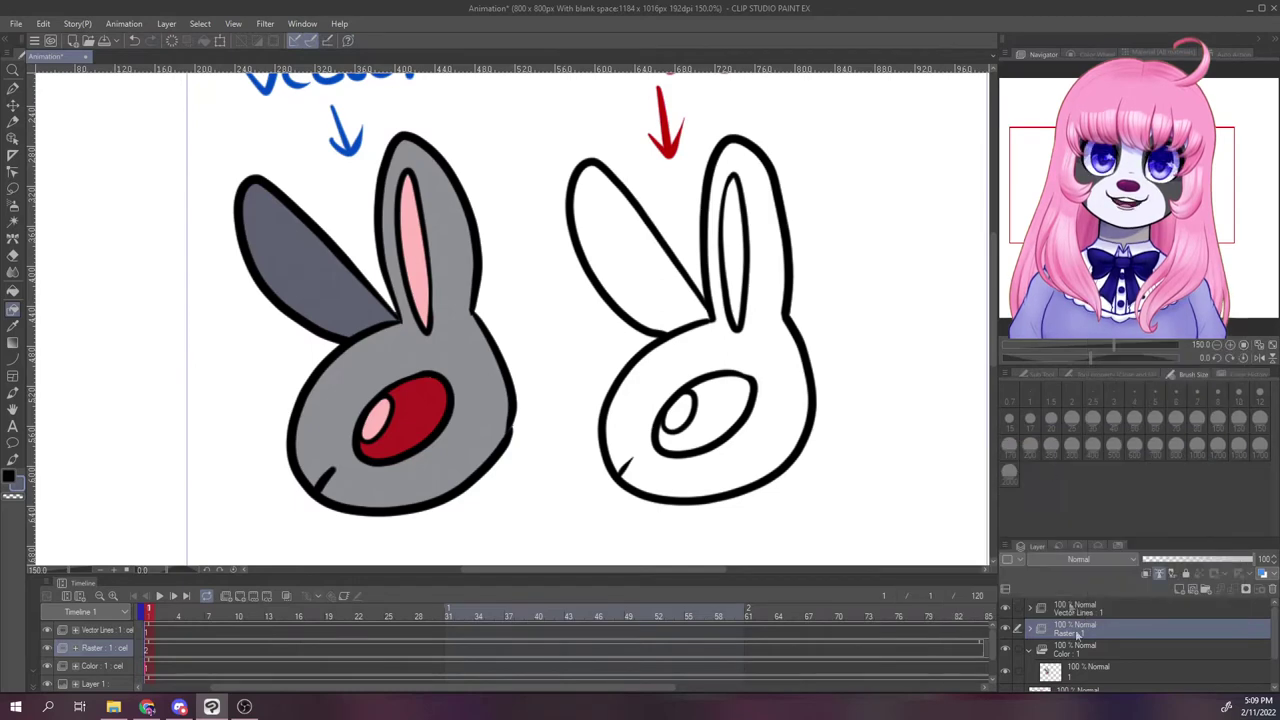
- On Color cel 1, fill the raster rabbit with a pink highlight and inner ear, red eye, gray head and front ear, and blue-gray back ear
{"action": "left_click", "coordinate": [1096, 669]}
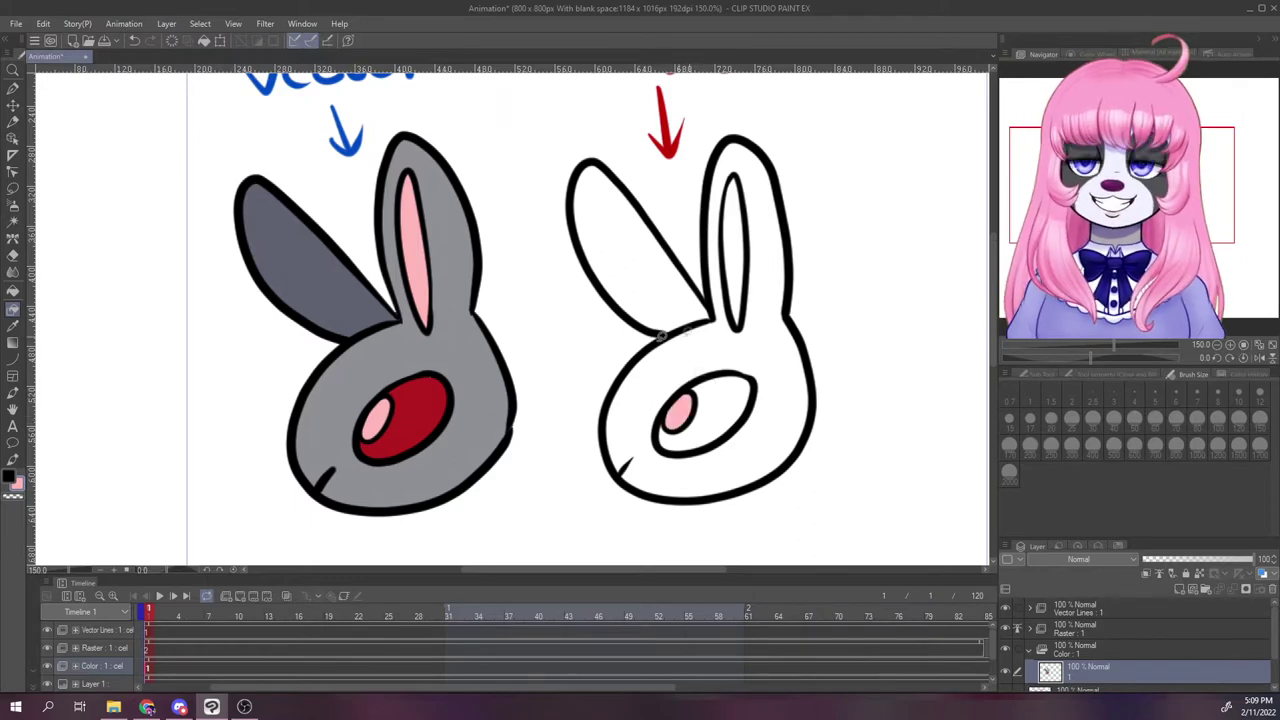
{"action": "left_click_drag", "start_coordinate": [657, 407], "coordinate": [705, 362]}
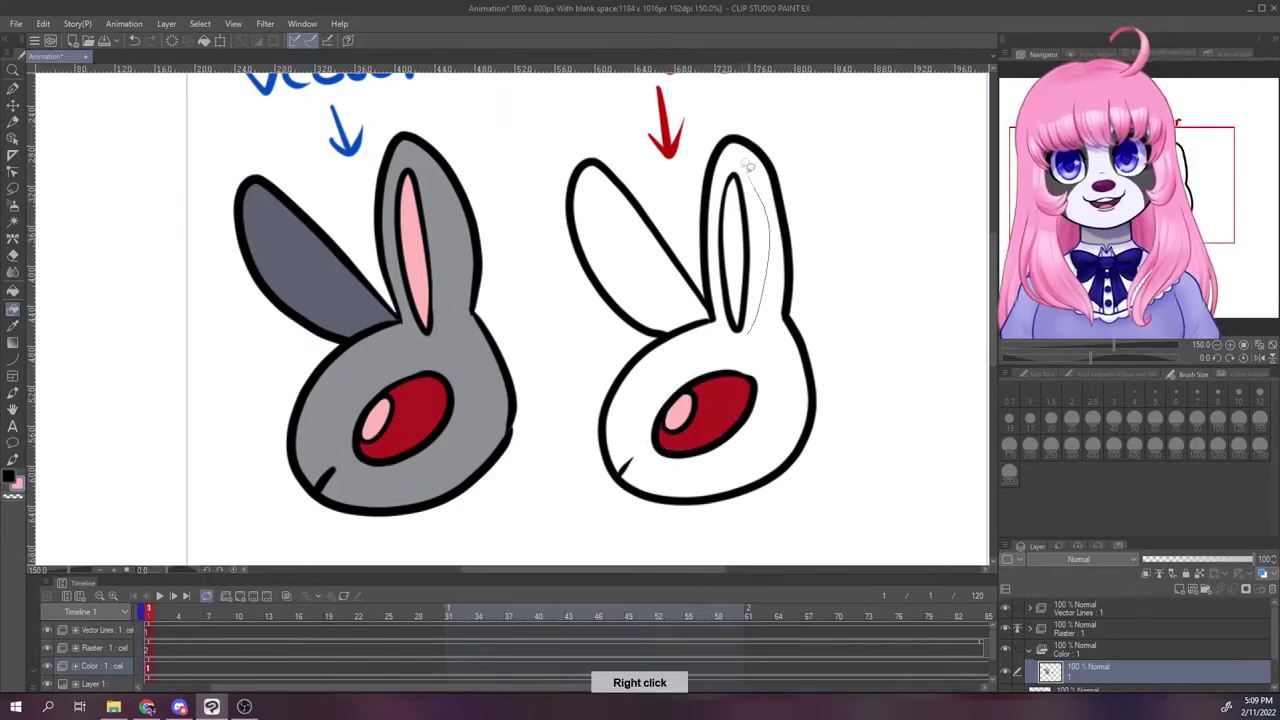
{"action": "left_click_drag", "start_coordinate": [748, 168], "coordinate": [738, 332]}
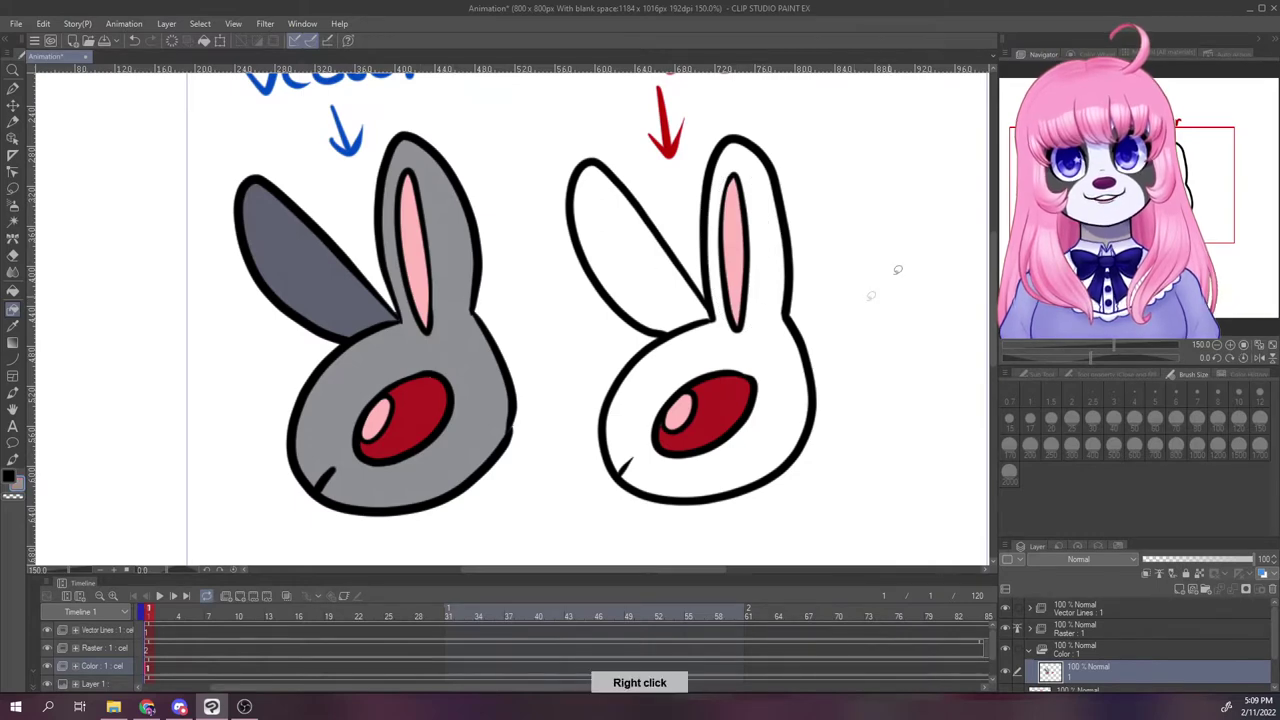
{"action": "left_click_drag", "start_coordinate": [728, 533], "coordinate": [941, 221]}
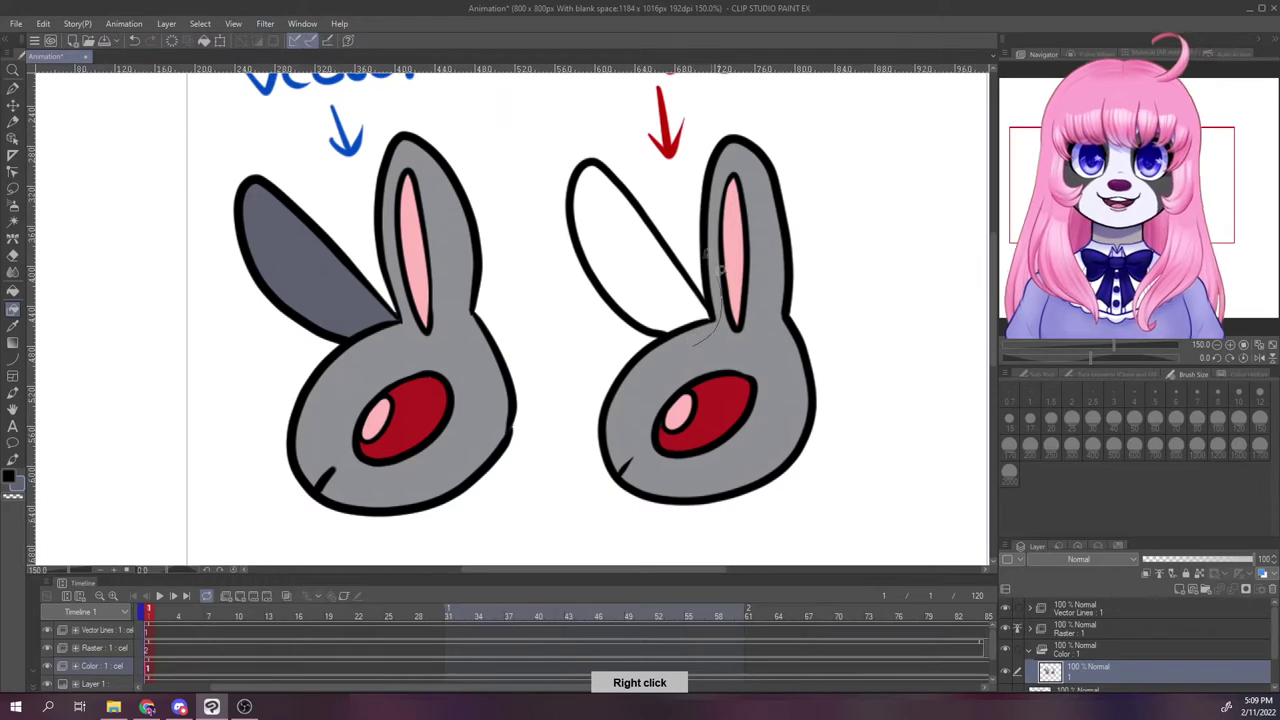
{"action": "left_click_drag", "start_coordinate": [550, 195], "coordinate": [650, 340]}
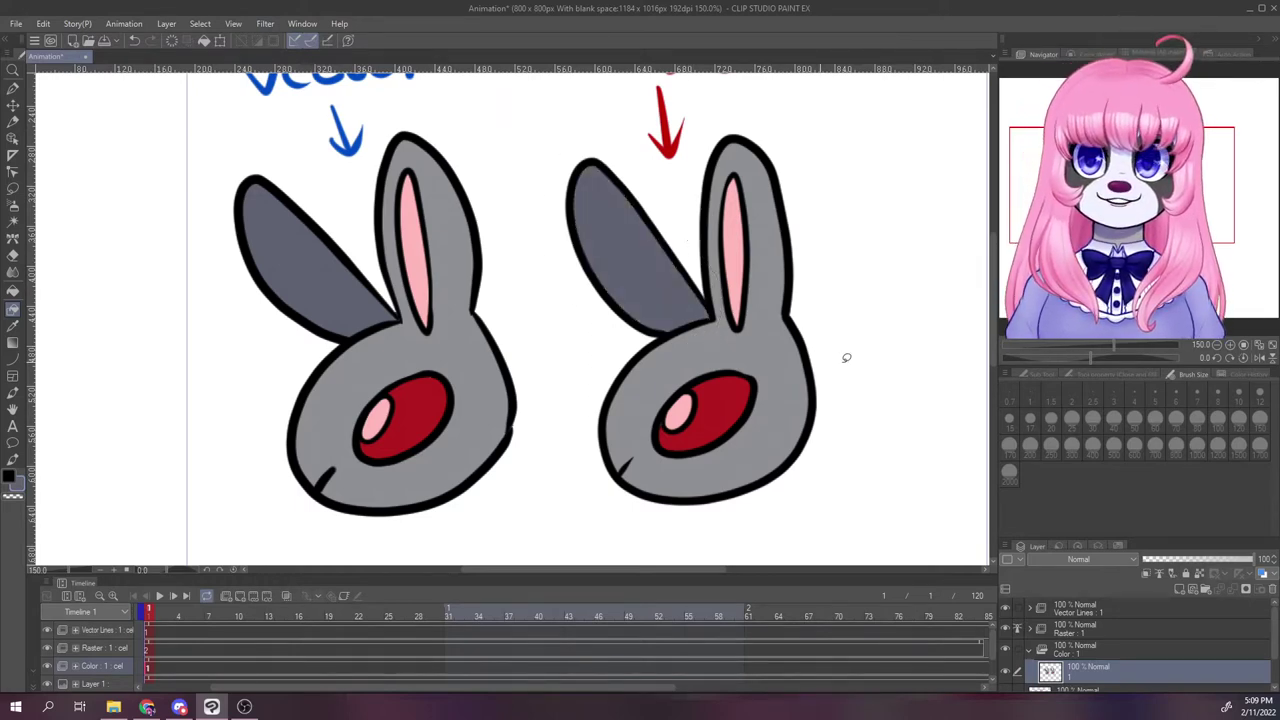
{"action": "left_click", "coordinate": [1230, 345]}
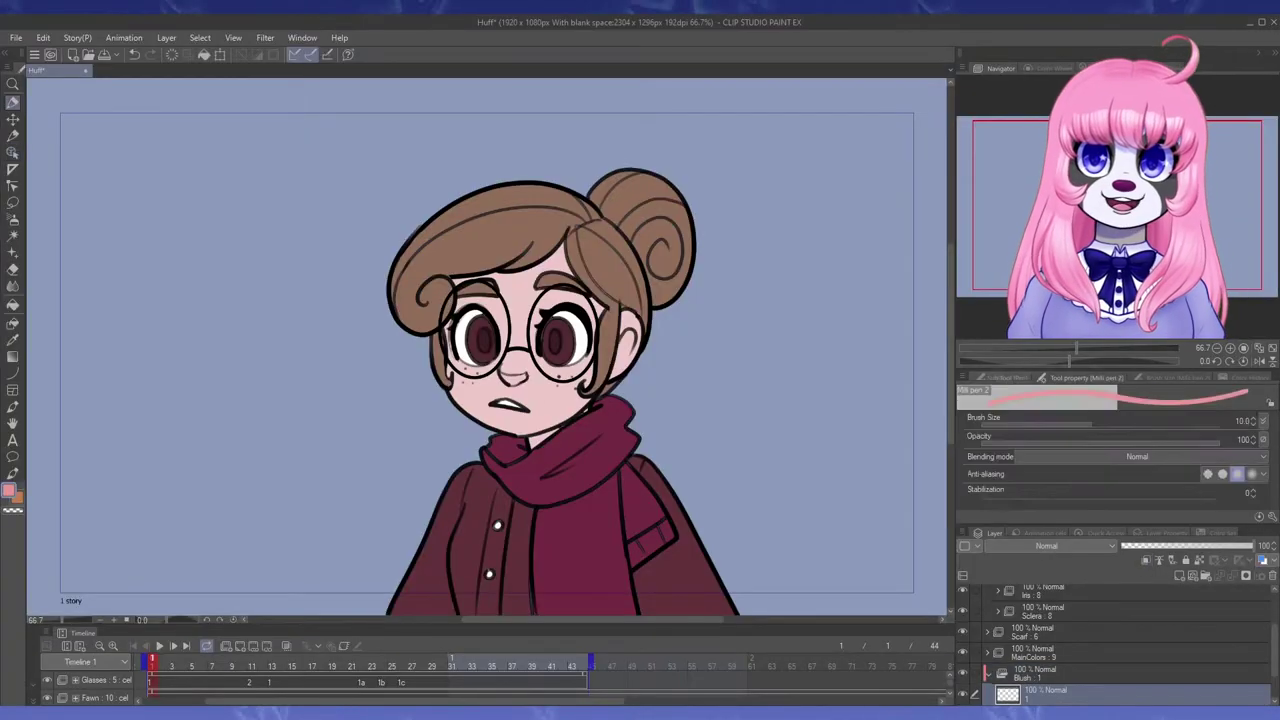
{"action": "left_click", "coordinate": [1166, 377]}
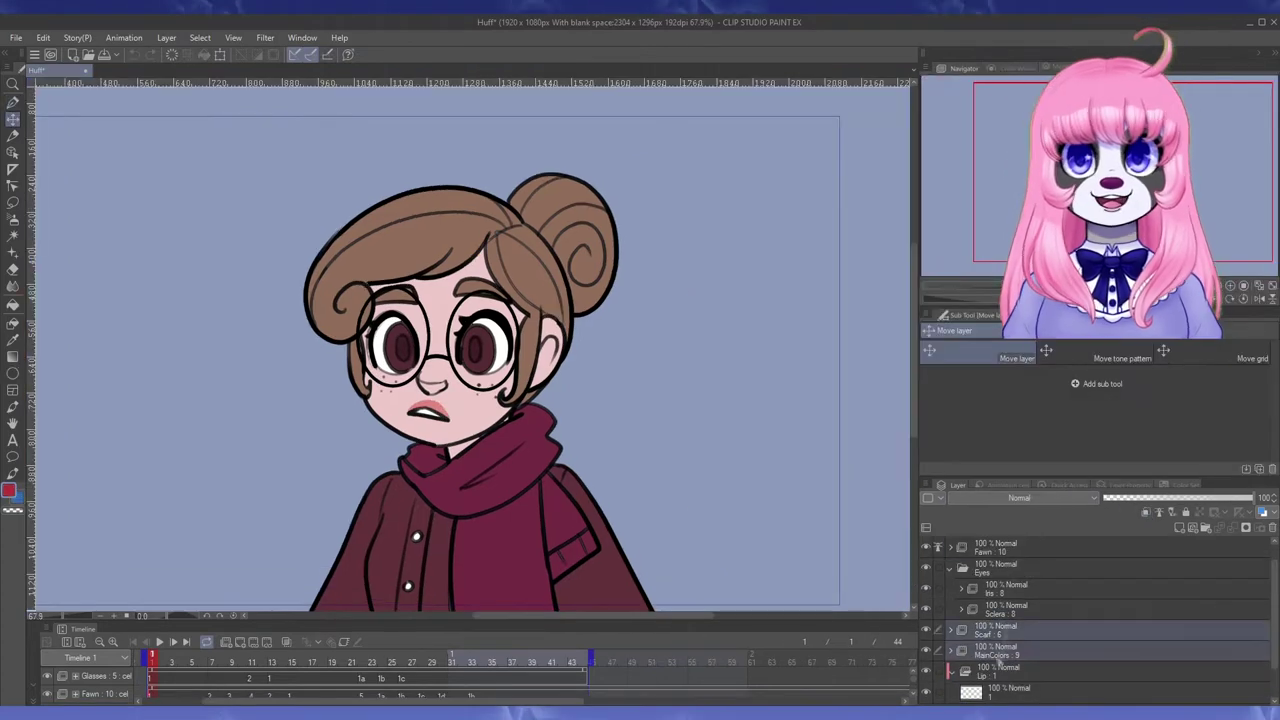
- Add cel 2 to the Lip folder at frame 11, paint its lips coral, and reuse cel 1 at frame 13
{"action": "left_click", "coordinate": [222, 663]}
{"action": "left_click", "coordinate": [239, 642]}
{"action": "left_click", "coordinate": [232, 663]}
{"action": "key", "text": "p"}
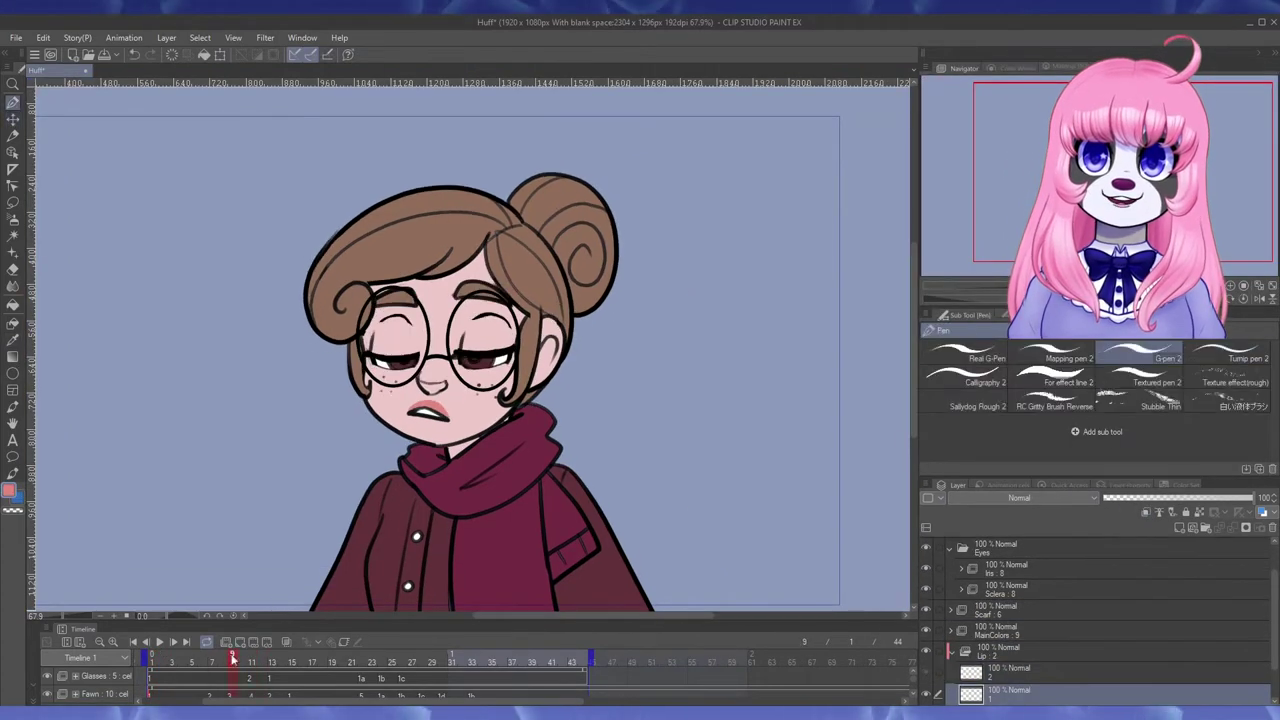
{"action": "left_click", "coordinate": [252, 663]}
{"action": "left_click", "coordinate": [1040, 315]}
{"action": "left_click", "coordinate": [1008, 315]}
{"action": "left_click", "coordinate": [262, 663]}
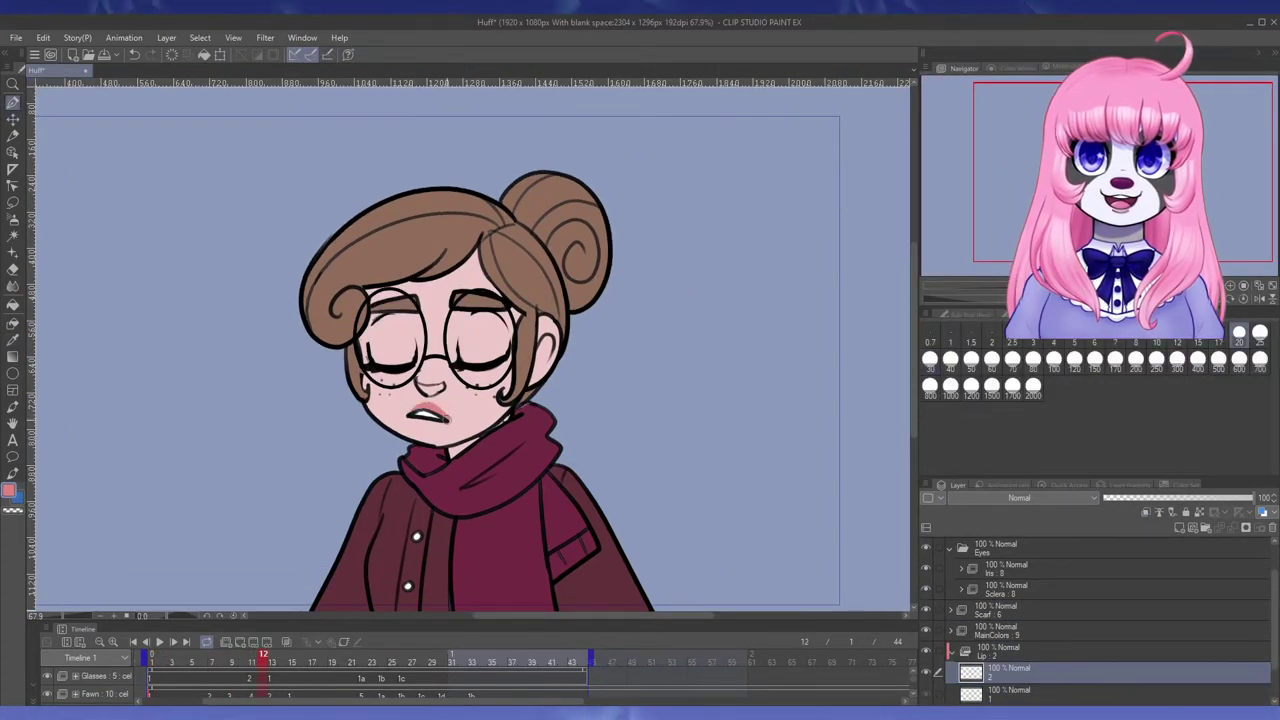
{"action": "left_click", "coordinate": [232, 663]}
{"action": "key", "text": "c"}
{"action": "left_click", "coordinate": [252, 663]}
{"action": "left_click", "coordinate": [242, 663]}
{"action": "left_click", "coordinate": [271, 663]}
- Add Lip cels 1a, 1b and 1c at frames 22, 24 and 26 and paint the lips coral on each
{"action": "left_click_drag", "start_coordinate": [913, 677], "coordinate": [912, 697]}
{"action": "left_click", "coordinate": [363, 663]}
{"action": "left_click", "coordinate": [239, 642]}
{"action": "left_click", "coordinate": [383, 663]}
{"action": "left_click", "coordinate": [239, 642]}
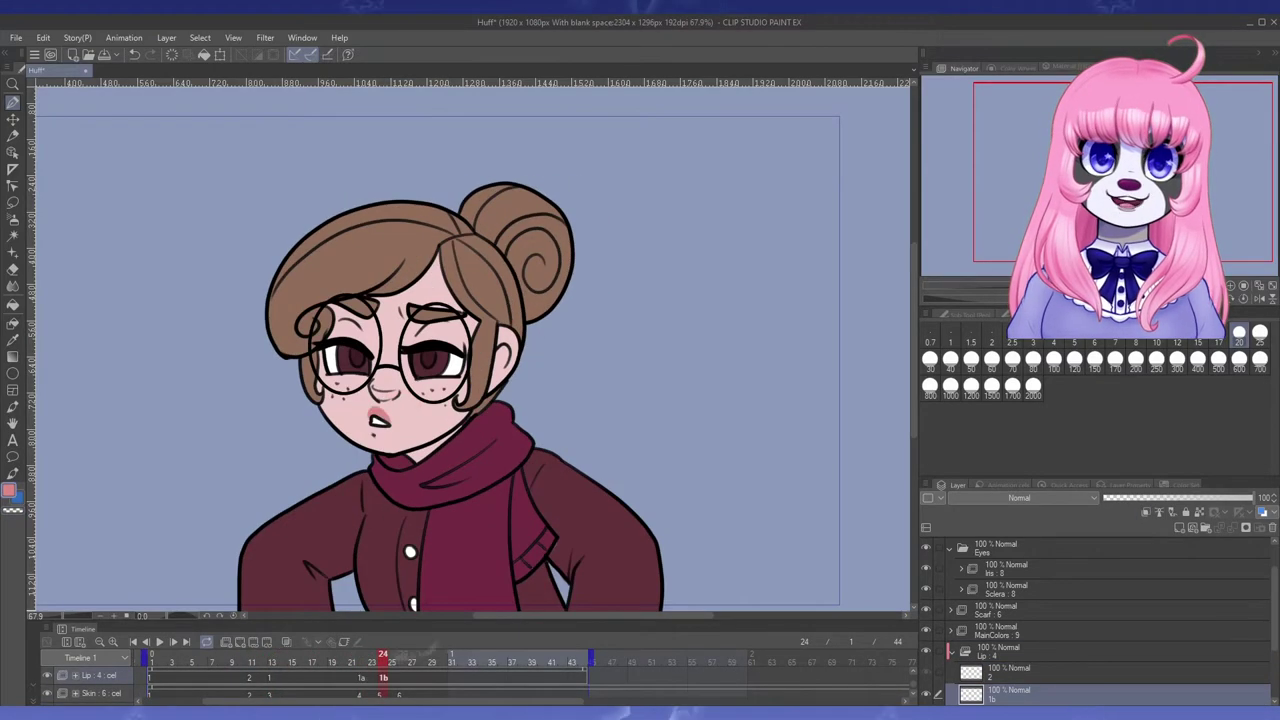
{"action": "left_click", "coordinate": [403, 663]}
{"action": "left_click", "coordinate": [239, 642]}
- Set the Lip folder to Multiply blending at 66% opacity, previewing the animation in between
{"action": "left_click", "coordinate": [152, 663]}
{"action": "key", "text": "b"}
{"action": "left_click", "coordinate": [1020, 586]}
{"action": "left_click", "coordinate": [1020, 498]}
{"action": "left_click", "coordinate": [1000, 530]}
{"action": "left_click", "coordinate": [160, 642]}
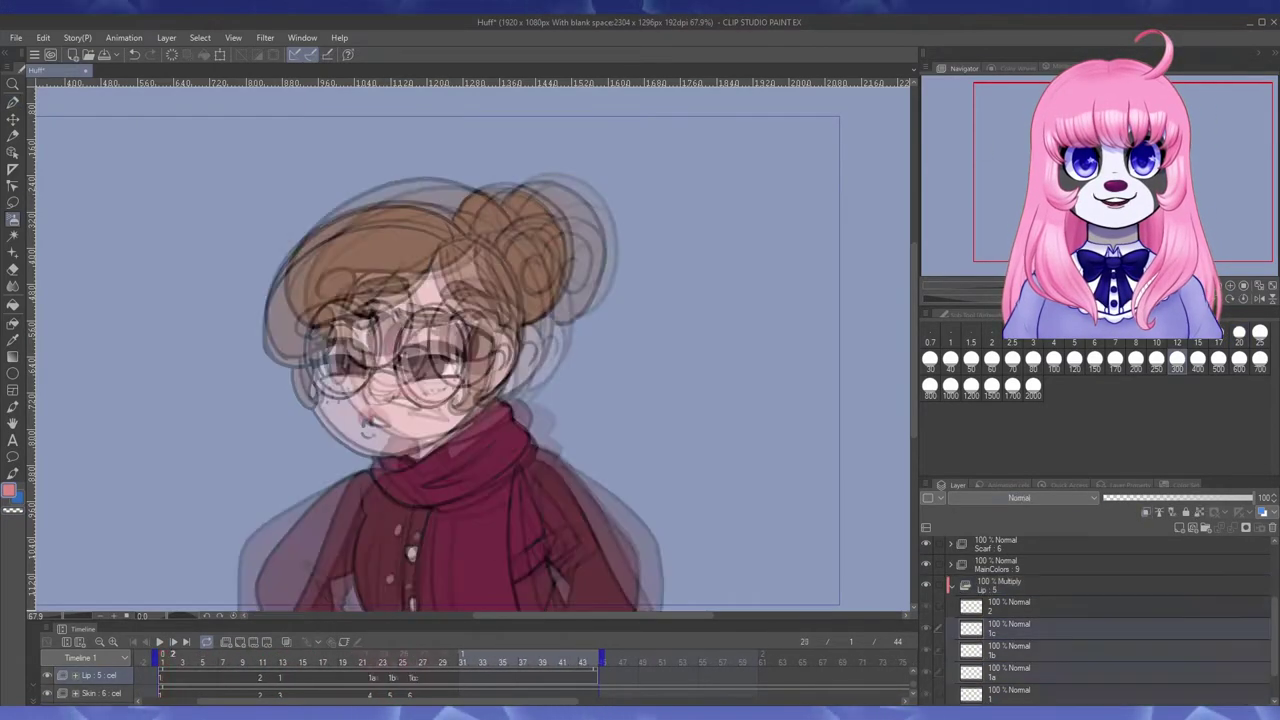
{"action": "left_click", "coordinate": [160, 642]}
{"action": "left_click", "coordinate": [1020, 586]}
{"action": "left_click", "coordinate": [1201, 498]}
- Add soft airbrush color around the lips on Lip cels 1, 2, 1a, 1b and 1c
{"action": "left_click", "coordinate": [1010, 694]}
{"action": "left_click", "coordinate": [1157, 338]}
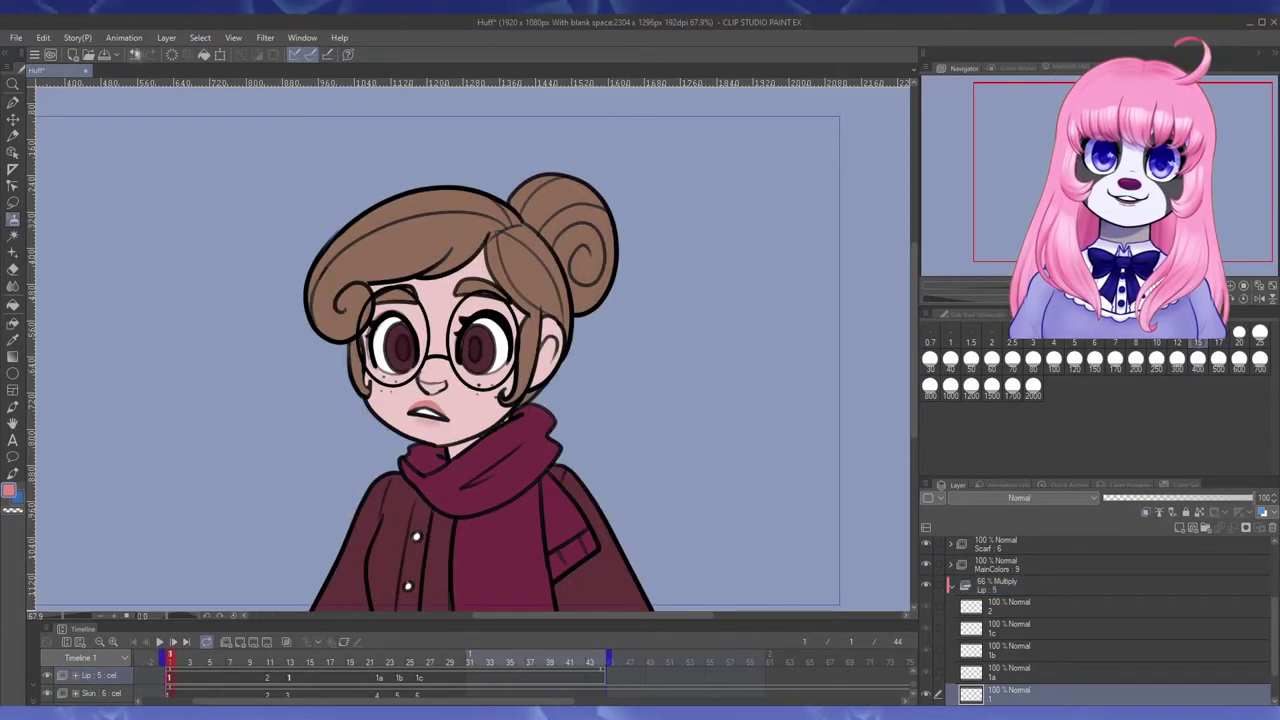
{"action": "left_click", "coordinate": [260, 663]}
{"action": "left_click", "coordinate": [268, 663]}
{"action": "left_click", "coordinate": [360, 663]}
{"action": "left_click", "coordinate": [380, 663]}
{"action": "left_click", "coordinate": [400, 663]}
{"action": "left_click_drag", "start_coordinate": [385, 430], "coordinate": [374, 433]}
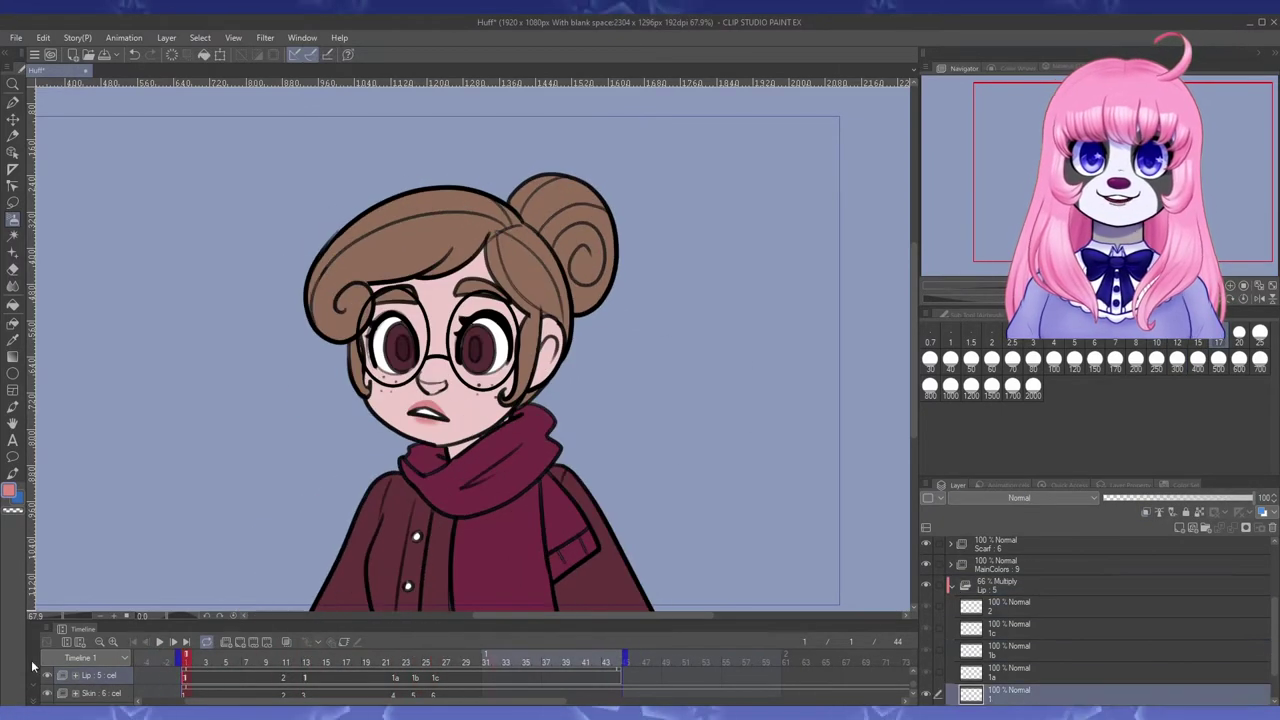
- On cel 1 of the Blush folder, airbrush both cheeks at brush size 120 and set the folder to Multiply at 36% opacity
{"action": "left_click", "coordinate": [240, 642]}
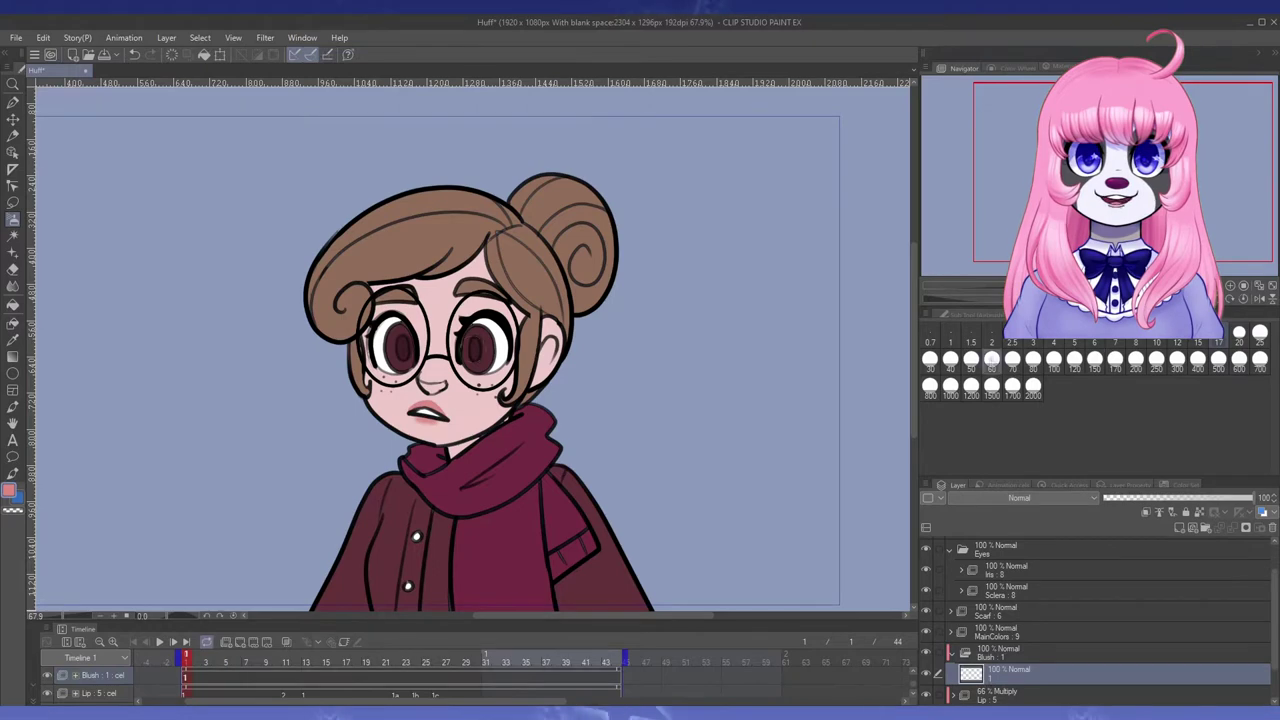
{"action": "left_click", "coordinate": [1074, 362]}
{"action": "left_click_drag", "start_coordinate": [494, 388], "coordinate": [480, 402]}
{"action": "left_click_drag", "start_coordinate": [378, 392], "coordinate": [394, 398]}
{"action": "left_click", "coordinate": [1000, 653]}
{"action": "left_click", "coordinate": [1020, 498]}
{"action": "left_click", "coordinate": [988, 163]}
{"action": "left_click", "coordinate": [1158, 498]}
- Add Blush cels 2, 1a and 1b at frames 11, 22 and 24 and airbrush the cheeks on each
{"action": "left_click", "coordinate": [283, 657]}
{"action": "left_click", "coordinate": [240, 642]}
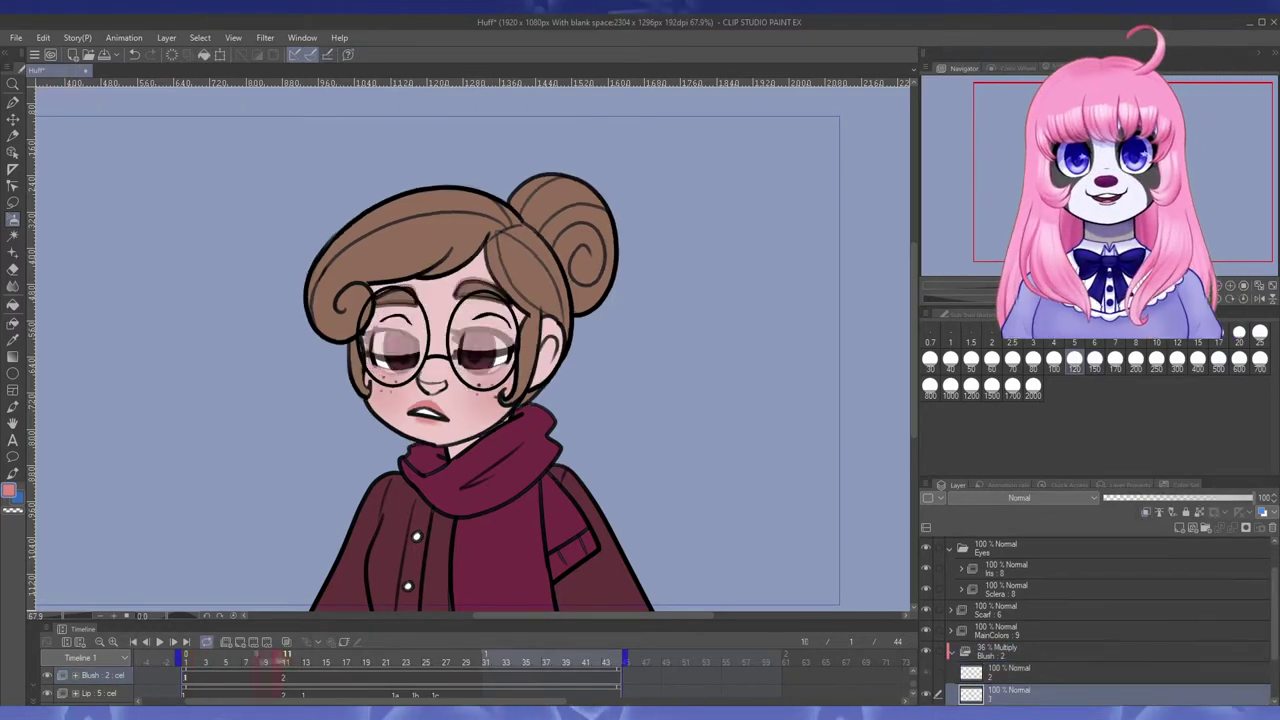
{"action": "left_click", "coordinate": [396, 657]}
{"action": "left_click", "coordinate": [240, 642]}
{"action": "left_click", "coordinate": [417, 657]}
{"action": "left_click", "coordinate": [240, 642]}
{"action": "left_click_drag", "start_coordinate": [332, 388], "coordinate": [350, 408]}
{"action": "left_click", "coordinate": [438, 657]}
{"action": "left_click", "coordinate": [185, 657]}
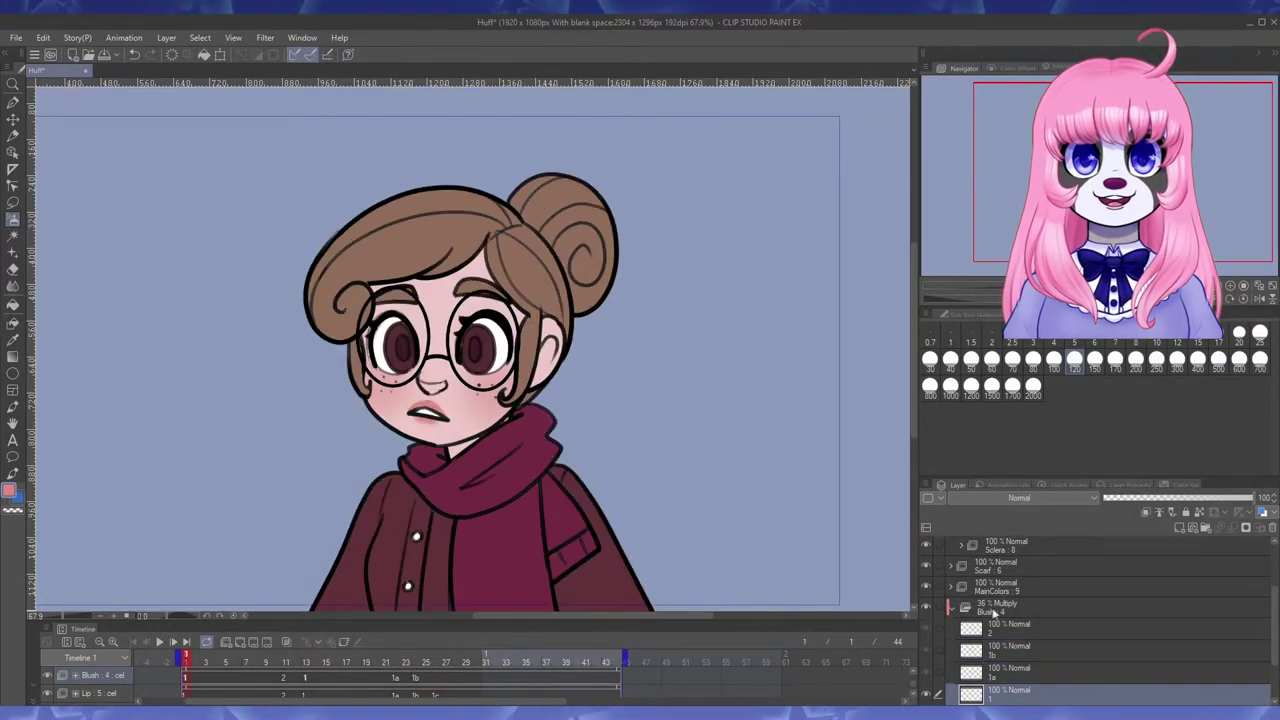
- Enable keyframes on the Blush folder and keyframe its opacity to rise to 100% by frame 33
{"action": "left_click", "coordinate": [1000, 608]}
{"action": "left_click", "coordinate": [344, 642]}
{"action": "left_click", "coordinate": [1159, 498]}
{"action": "left_click", "coordinate": [438, 657]}
{"action": "left_click", "coordinate": [507, 657]}
{"action": "left_click", "coordinate": [1163, 498]}
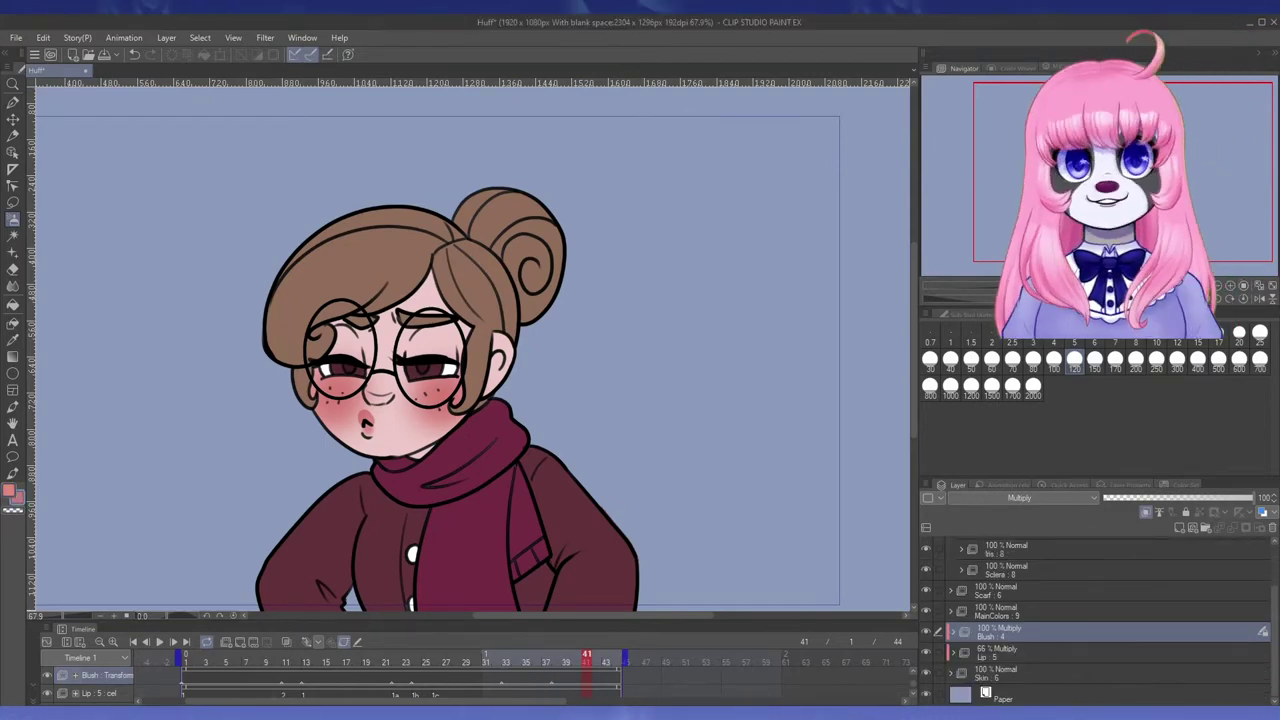
- Place the Heart Cherry pattern material directly above the Scarf folder and clip it to the scarf
{"action": "left_click", "coordinate": [1040, 590]}
{"action": "left_click", "coordinate": [1179, 527]}
{"action": "left_click", "coordinate": [1062, 67]}
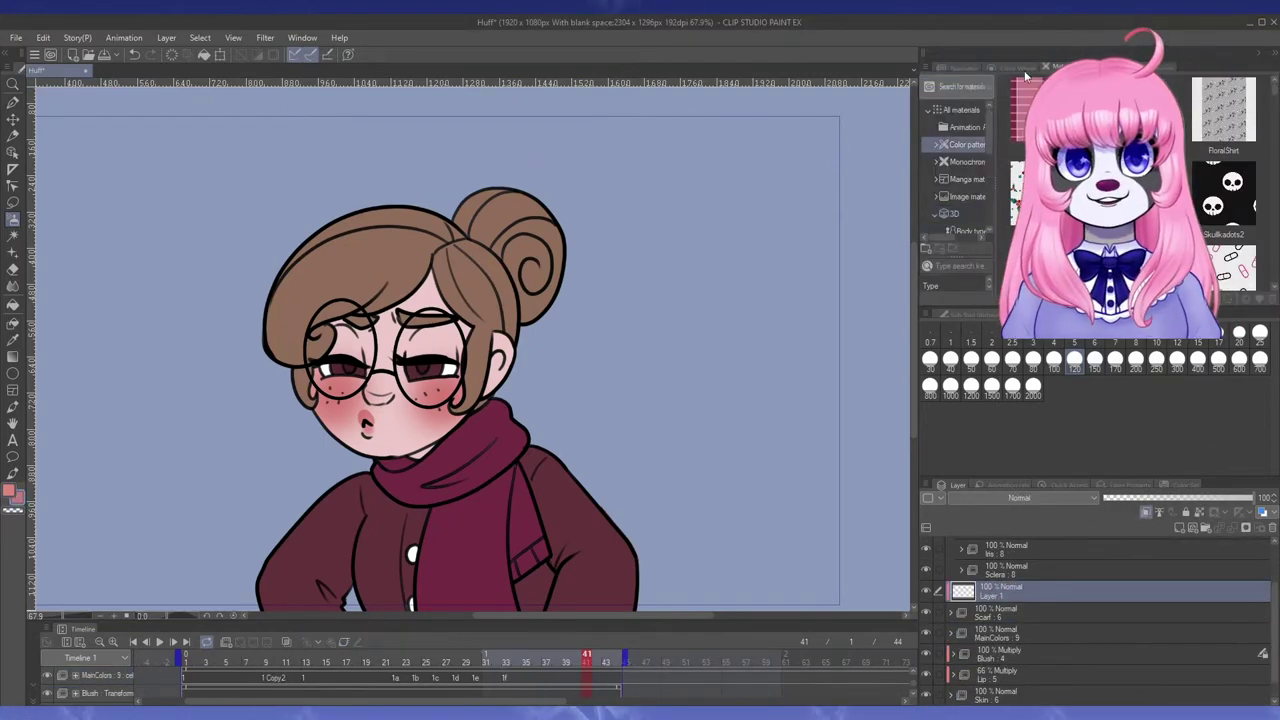
{"action": "left_click", "coordinate": [935, 144]}
{"action": "left_click", "coordinate": [967, 162]}
{"action": "scroll", "coordinate": [1130, 180], "scroll_direction": "down", "scroll_amount": 10}
{"action": "left_click_drag", "start_coordinate": [1128, 155], "coordinate": [463, 600]}
{"action": "left_click_drag", "start_coordinate": [1030, 547], "coordinate": [1030, 642]}
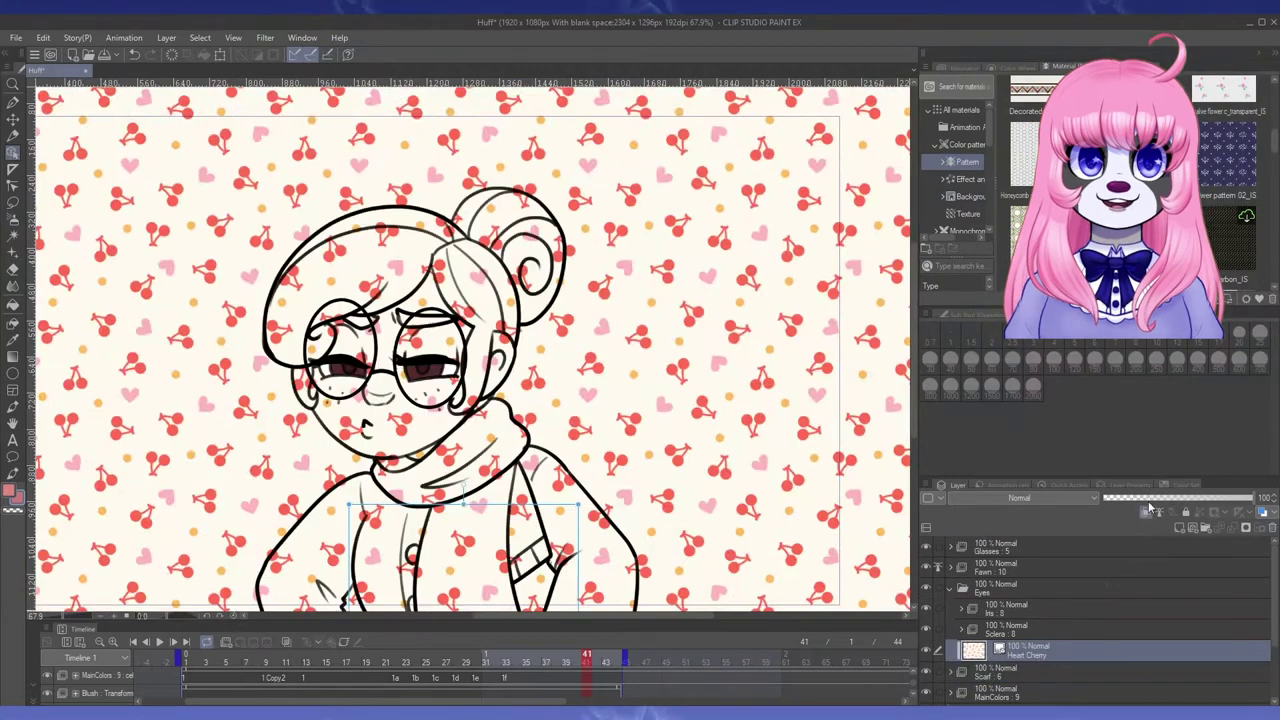
{"action": "left_click", "coordinate": [1146, 512]}
- Set the Heart Cherry layer to Soft light at 67% opacity and keyframe its position at frames 1, 21 and 22
{"action": "left_click", "coordinate": [963, 67]}
{"action": "left_click", "coordinate": [1217, 286]}
{"action": "left_click", "coordinate": [1217, 286]}
{"action": "left_click", "coordinate": [1230, 286]}
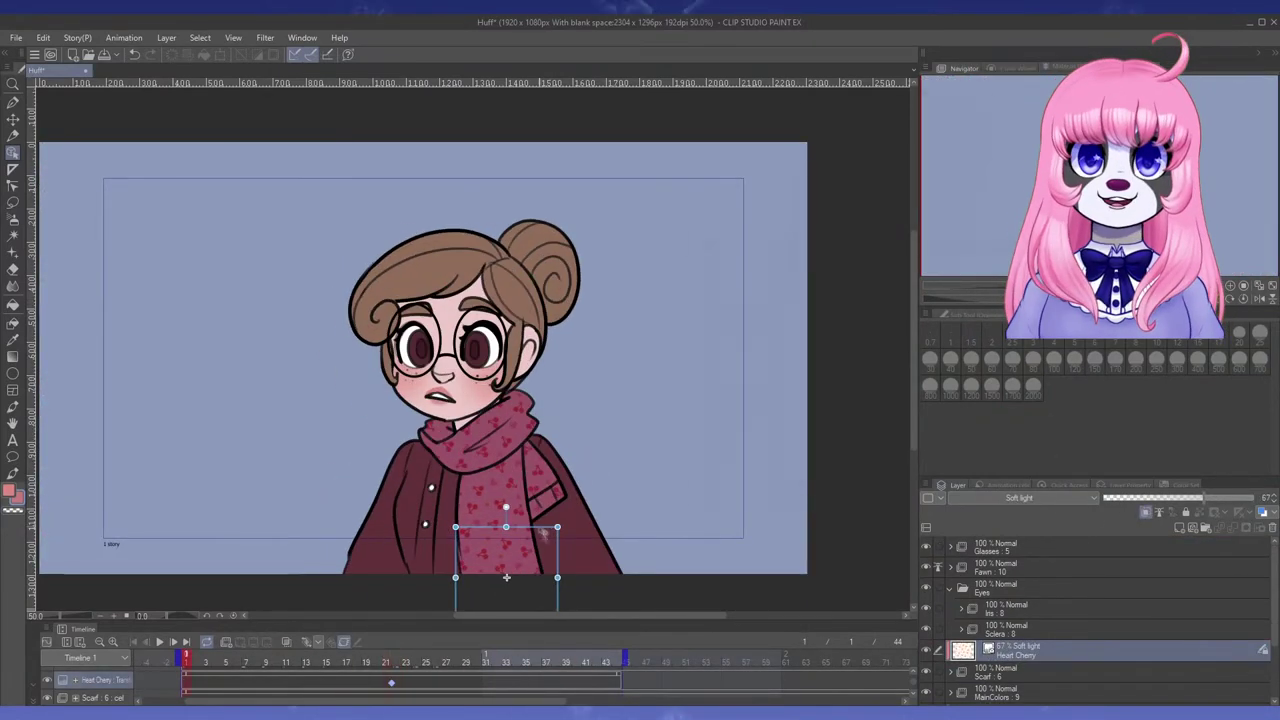
{"action": "left_click", "coordinate": [387, 661]}
{"action": "left_click", "coordinate": [186, 661]}
{"action": "left_click_drag", "start_coordinate": [383, 685], "coordinate": [382, 686]}
{"action": "left_click", "coordinate": [397, 661]}
{"action": "left_click", "coordinate": [387, 661]}
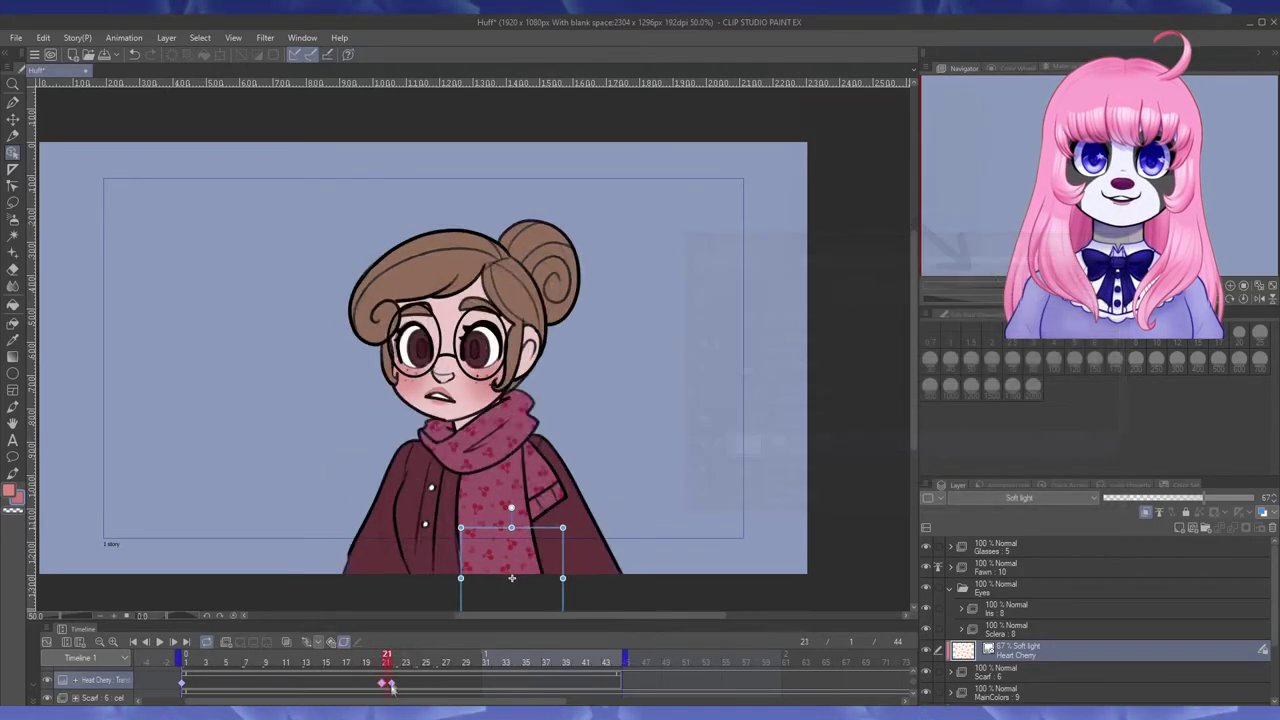
- Keyframe the cherry pattern's position at frames 23 and 24 to follow the scarf, and play back the animation
{"action": "left_click", "coordinate": [397, 661]}
{"action": "left_click", "coordinate": [407, 661]}
{"action": "left_click", "coordinate": [417, 661]}
{"action": "left_click_drag", "start_coordinate": [545, 538], "coordinate": [539, 541]}
{"action": "left_click_drag", "start_coordinate": [417, 661], "coordinate": [448, 663]}
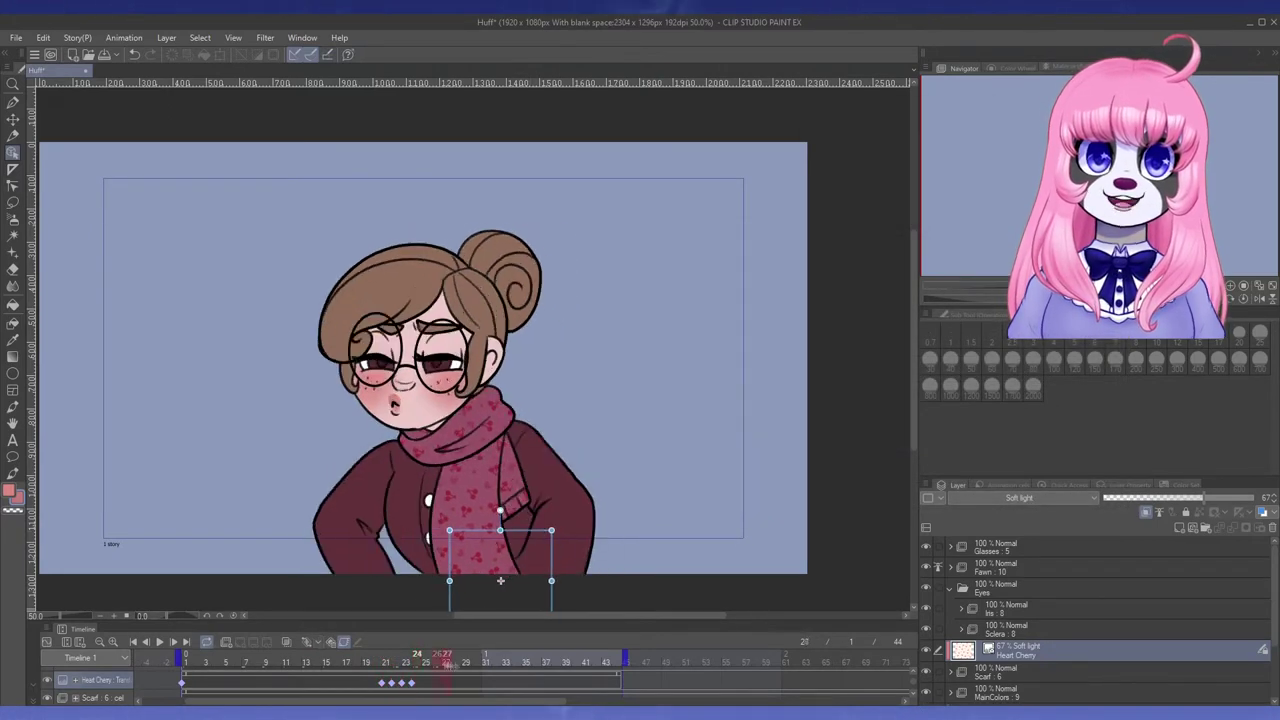
{"action": "left_click_drag", "start_coordinate": [617, 661], "coordinate": [546, 661]}
{"action": "left_click", "coordinate": [102, 698]}
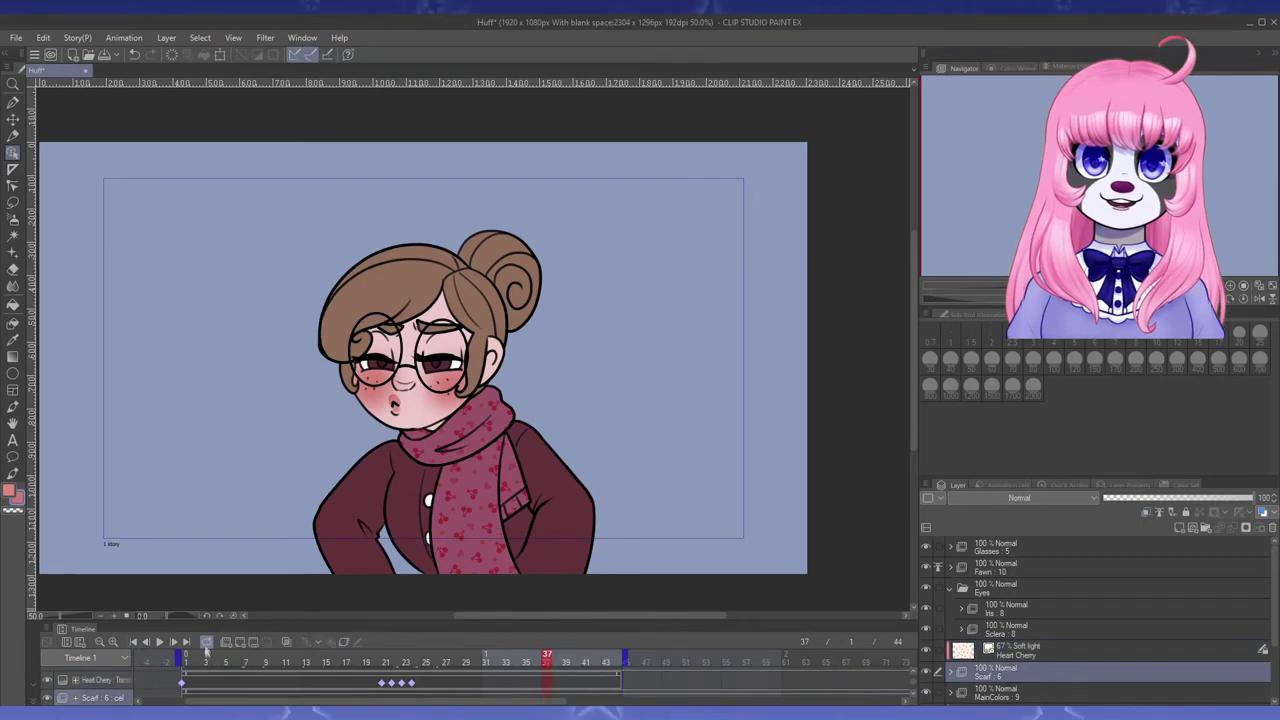
{"action": "left_click", "coordinate": [159, 642]}
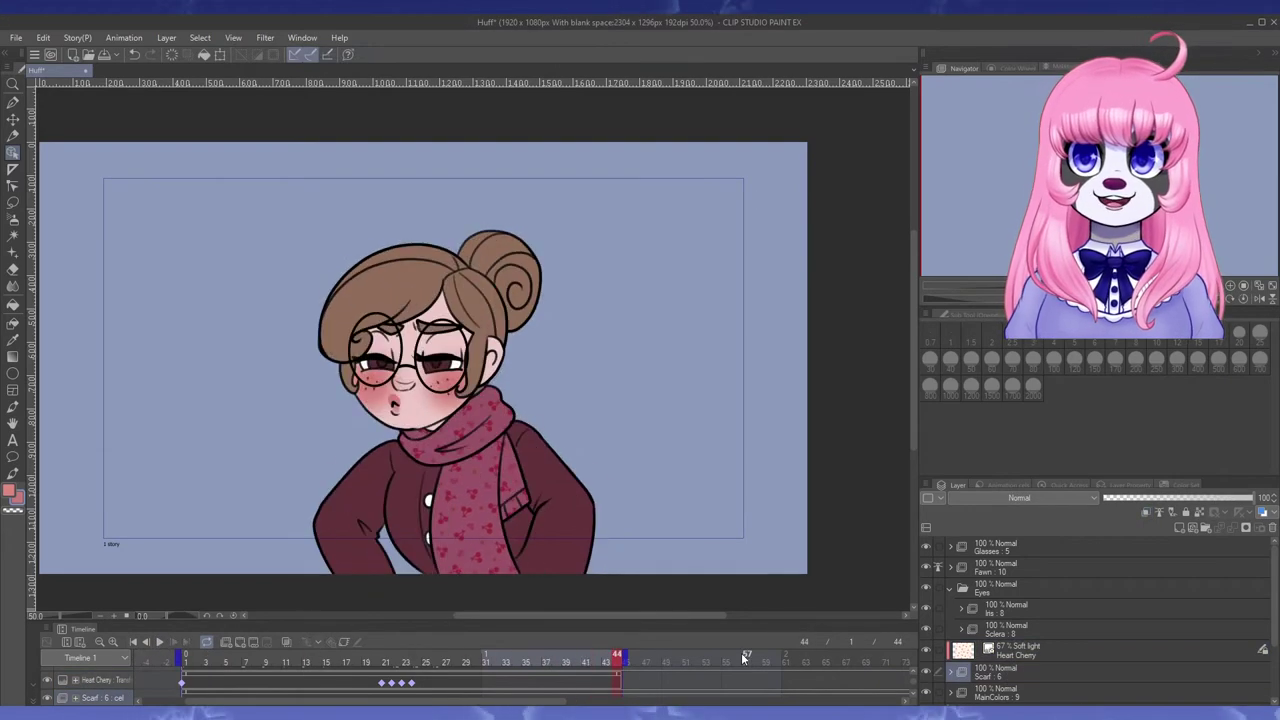
- Set the Glasses folder as the reference layer and add an animation folder with cel 1 directly below it
{"action": "left_click", "coordinate": [1060, 547]}
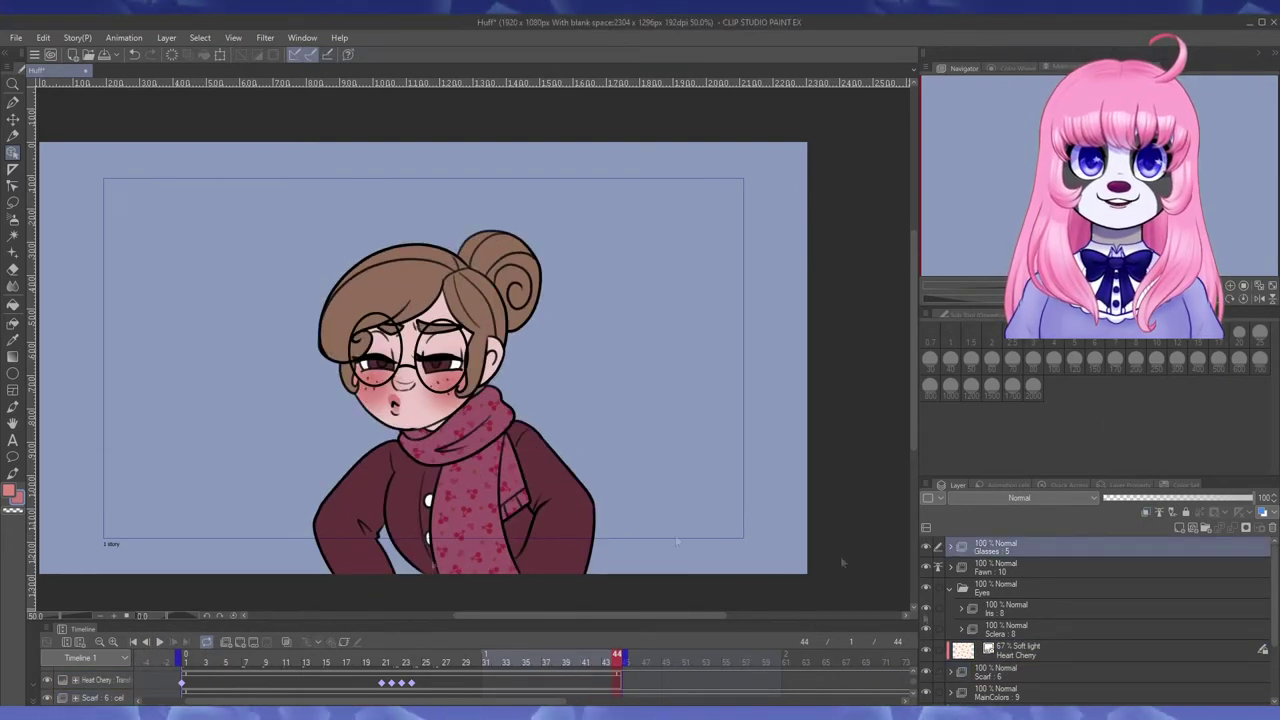
{"action": "left_click", "coordinate": [990, 383]}
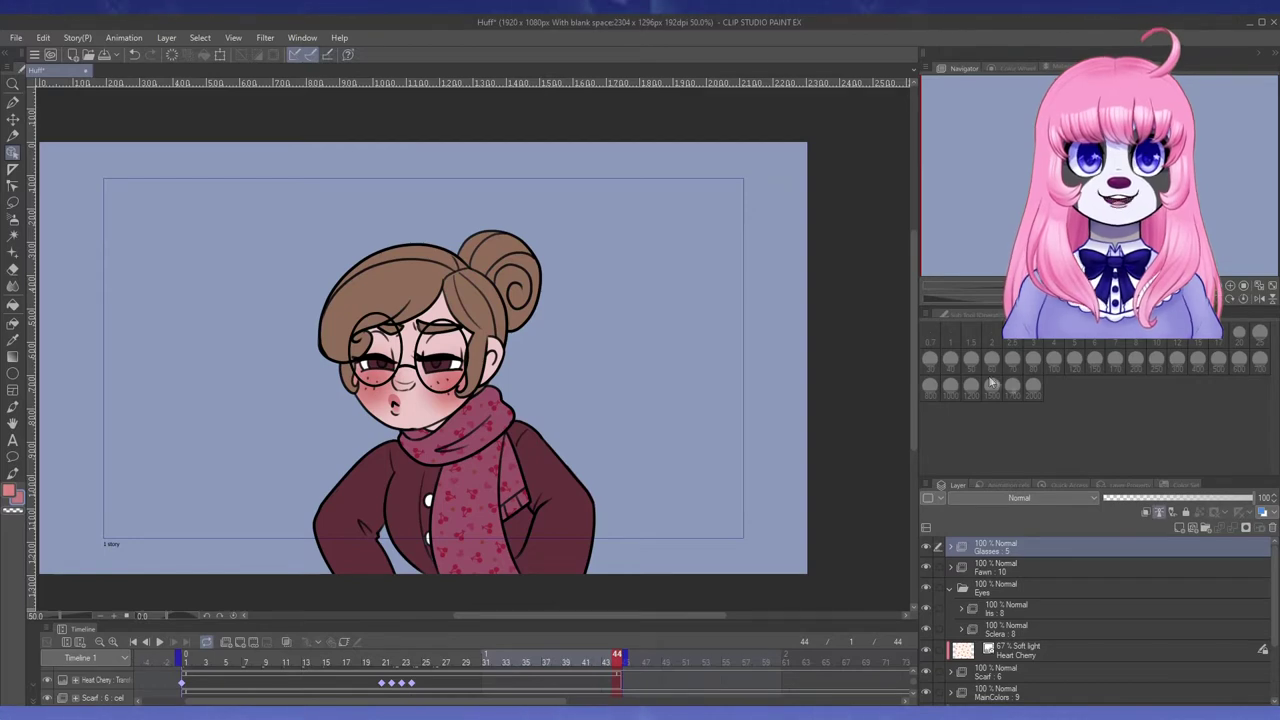
{"action": "left_click", "coordinate": [1055, 571]}
{"action": "scroll", "coordinate": [109, 694], "scroll_direction": "up", "scroll_amount": 3}
{"action": "left_click", "coordinate": [226, 642]}
{"action": "left_click", "coordinate": [189, 691]}
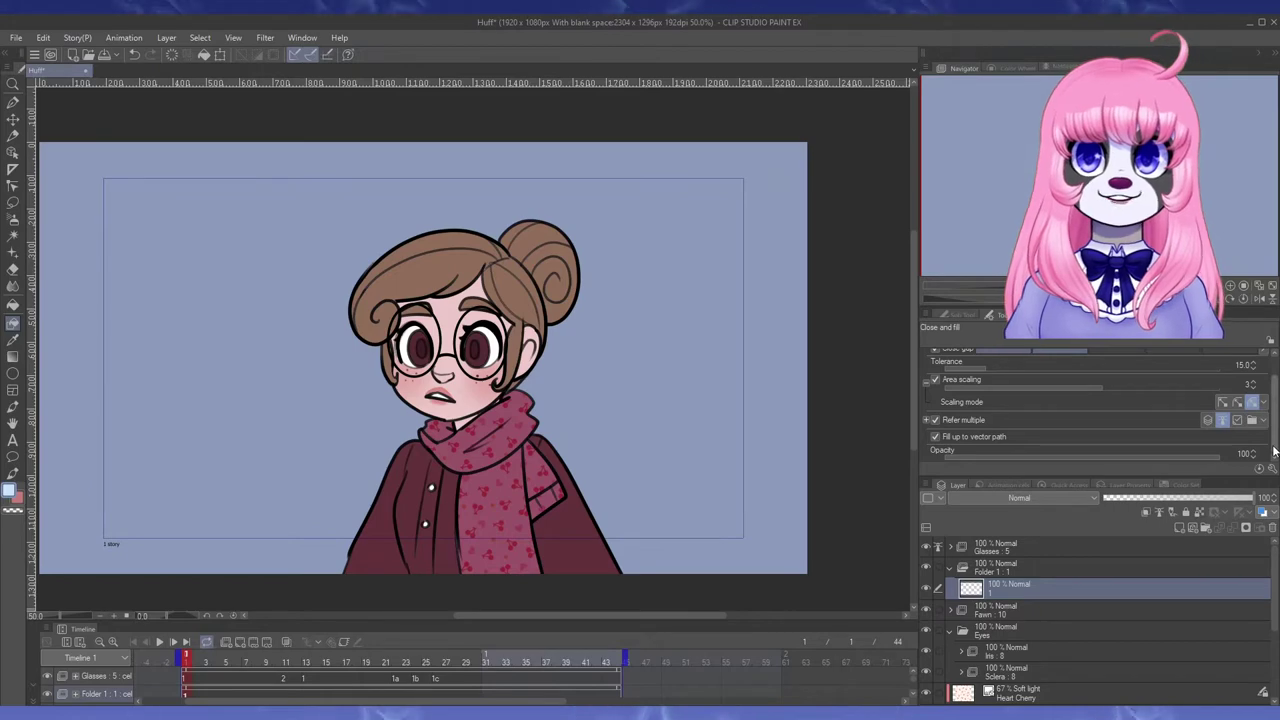
- Fill the glasses lenses light blue on cels 1 and 2 with Close and fill, keeping the folder at 24% opacity
{"action": "scroll", "coordinate": [1273, 453], "scroll_direction": "up", "scroll_amount": 2}
{"action": "left_click", "coordinate": [410, 340]}
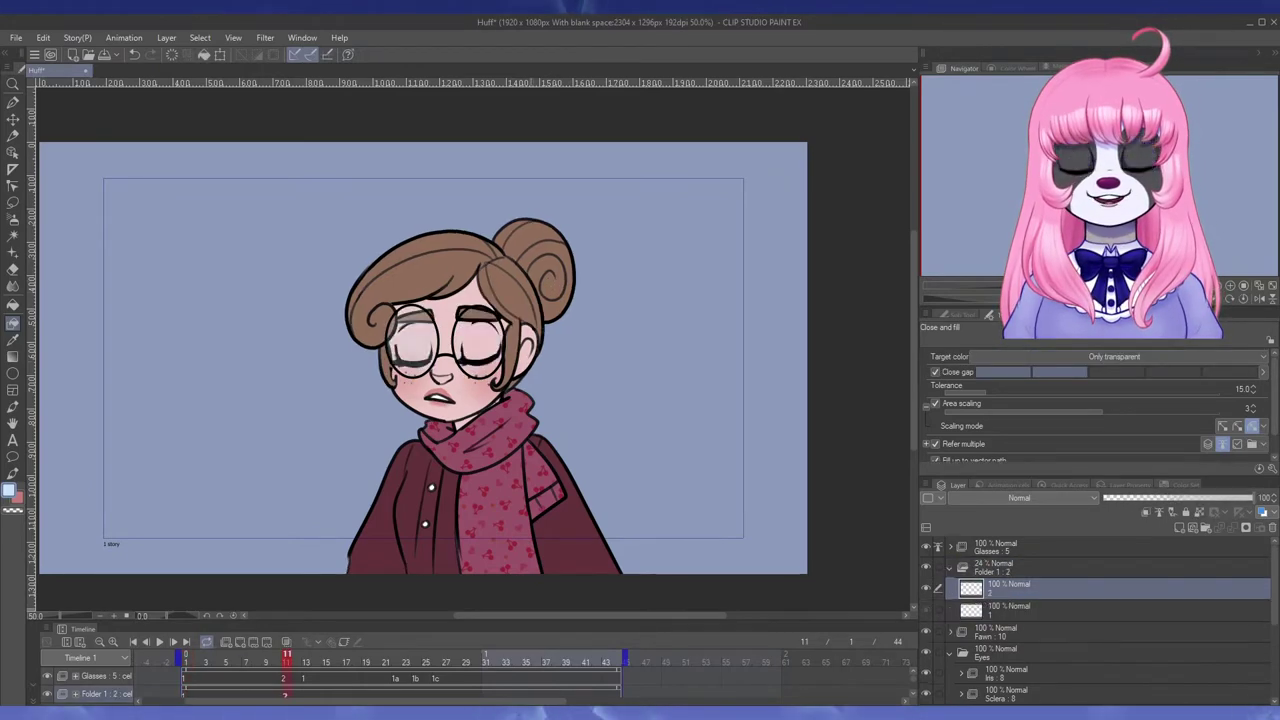
{"action": "left_click", "coordinate": [480, 342]}
{"action": "left_click", "coordinate": [304, 678]}
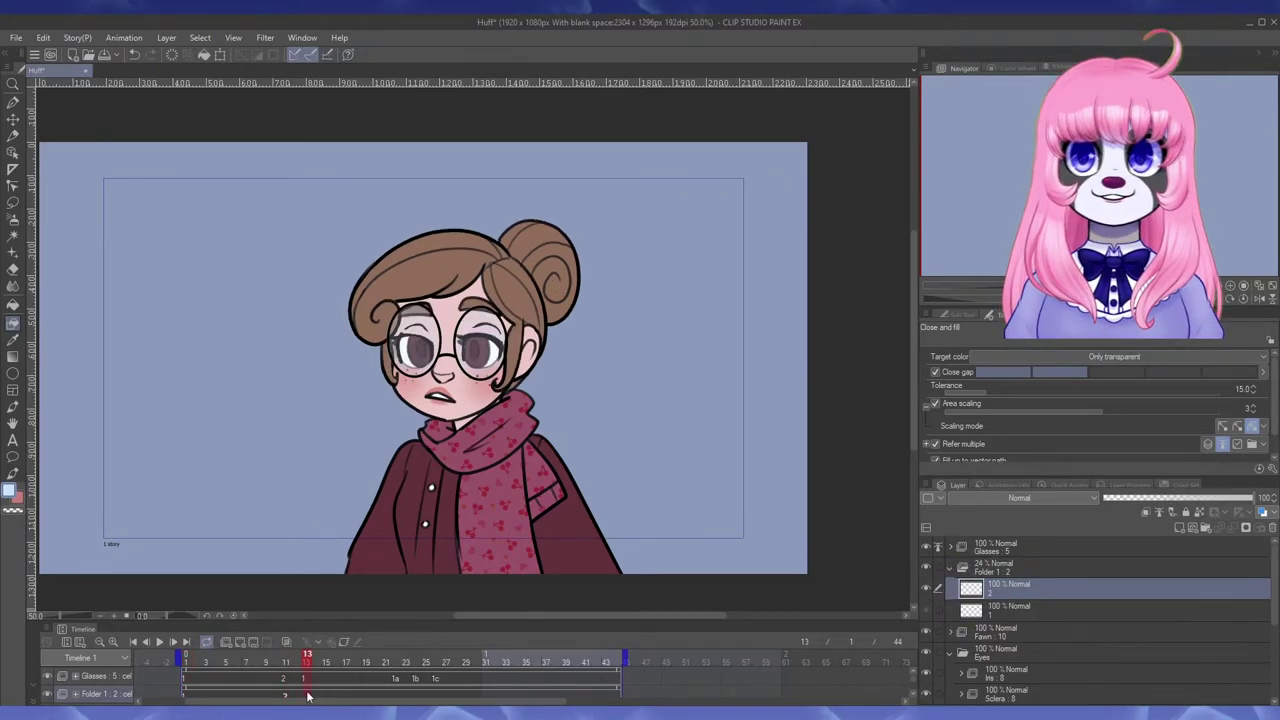
- Fill both lenses light blue on cels 1a, 1b and 1c to match the turned-head frames
{"action": "left_click", "coordinate": [396, 678]}
{"action": "left_click", "coordinate": [400, 335]}
{"action": "left_click", "coordinate": [467, 345]}
{"action": "left_click", "coordinate": [416, 678]}
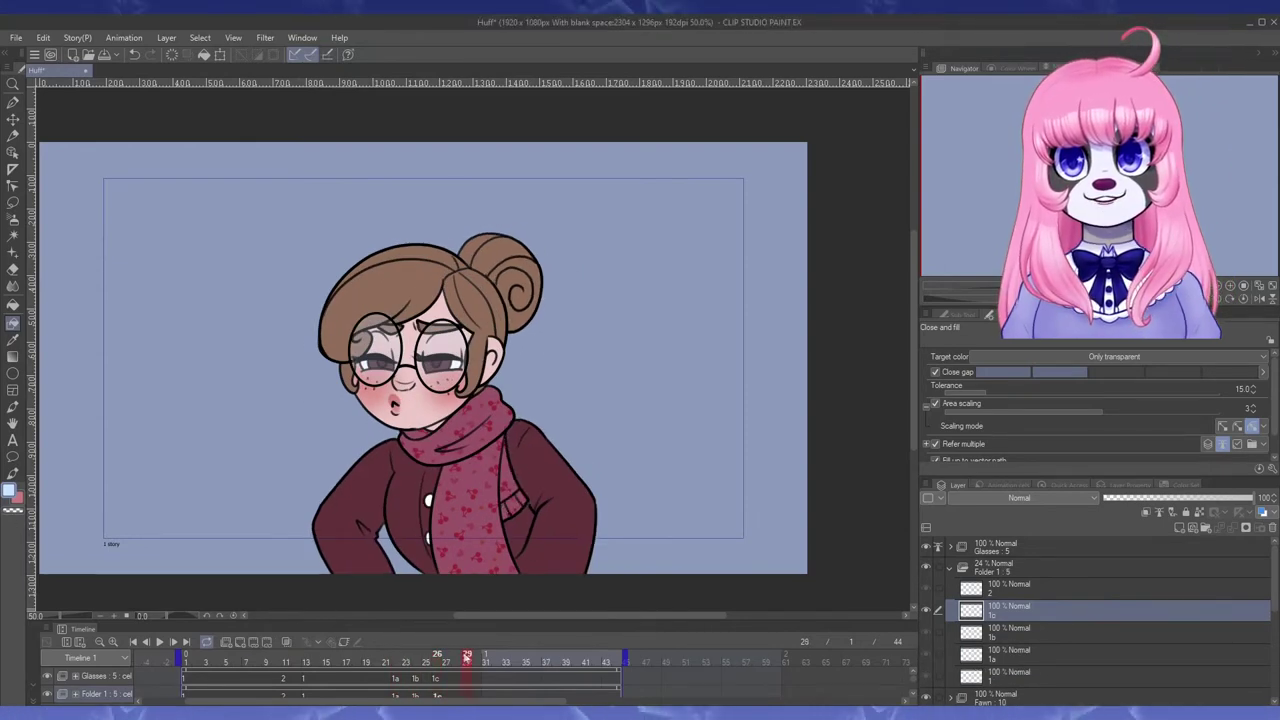
- Softly erase part of the lens fill on each lens cel with the transparent soft airbrush at size 120
{"action": "key", "text": "e"}
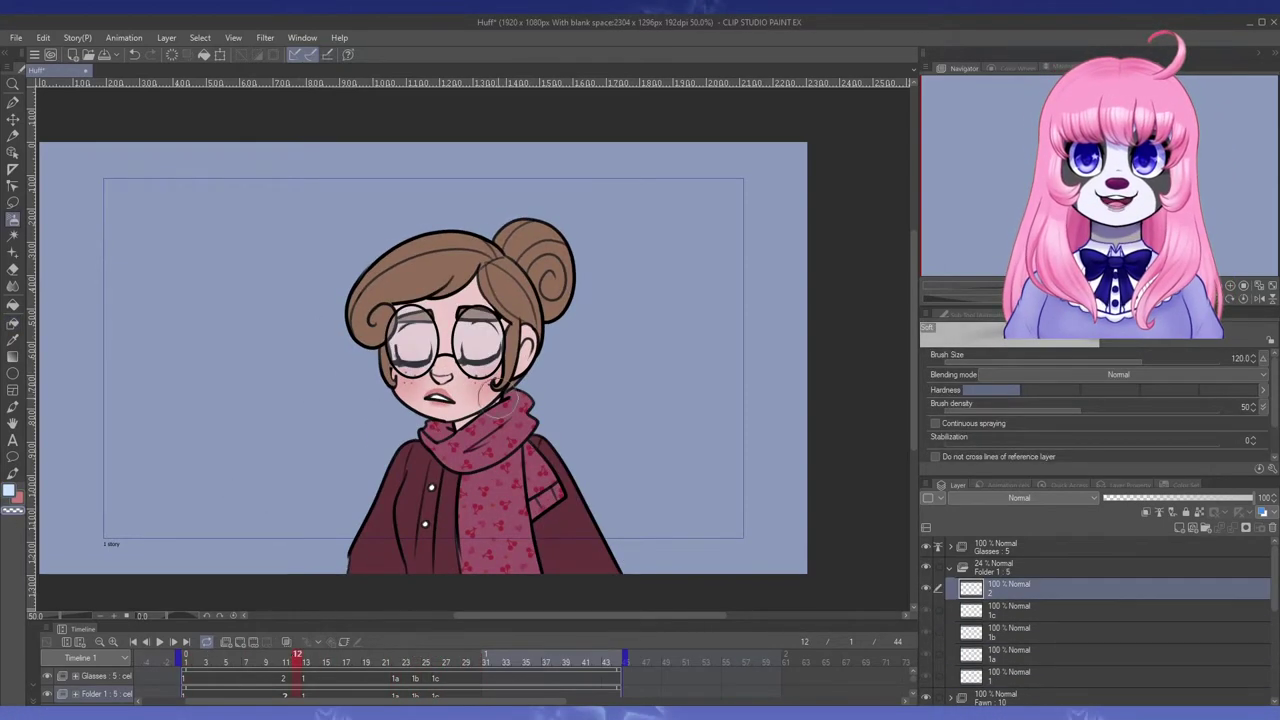
{"action": "key", "text": "Right"}
{"action": "key", "text": "Right"}
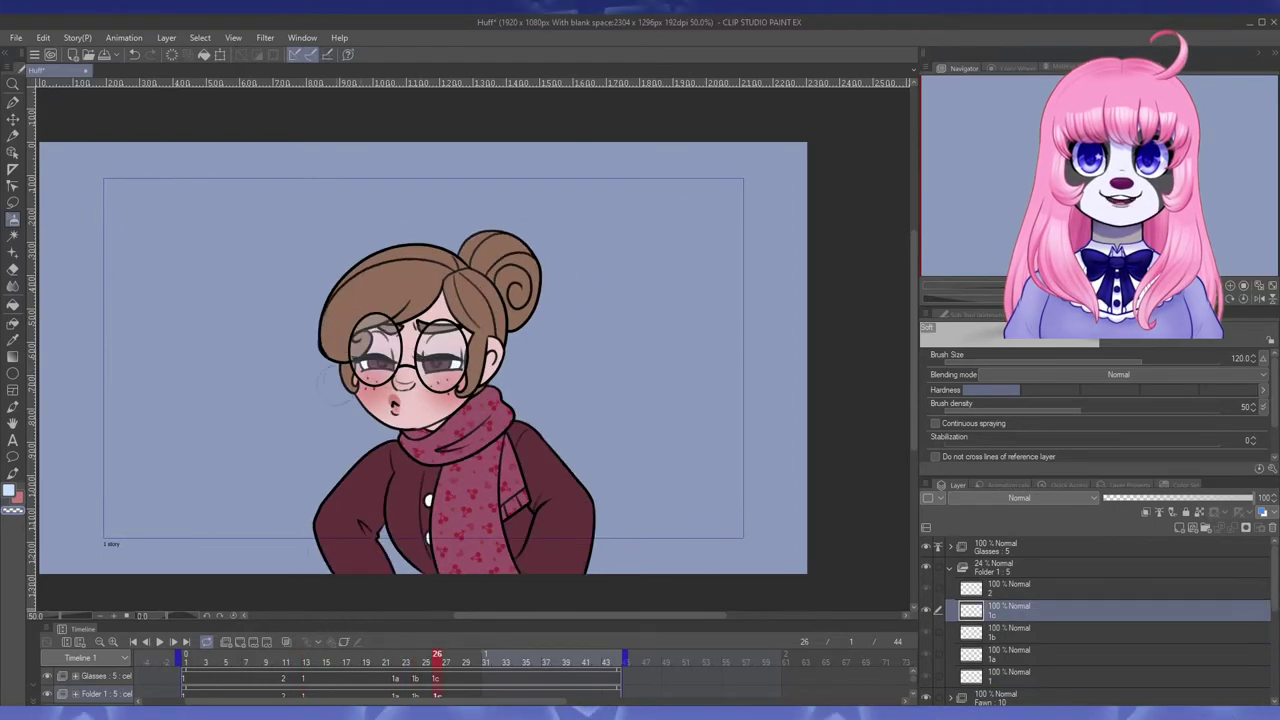
- Create a folder named Glasses and move the glasses line art and lens fill folders into it
{"action": "left_click", "coordinate": [993, 547]}
{"action": "left_click", "coordinate": [950, 567]}
{"action": "left_click", "coordinate": [1207, 528]}
{"action": "left_click", "coordinate": [1000, 567]}
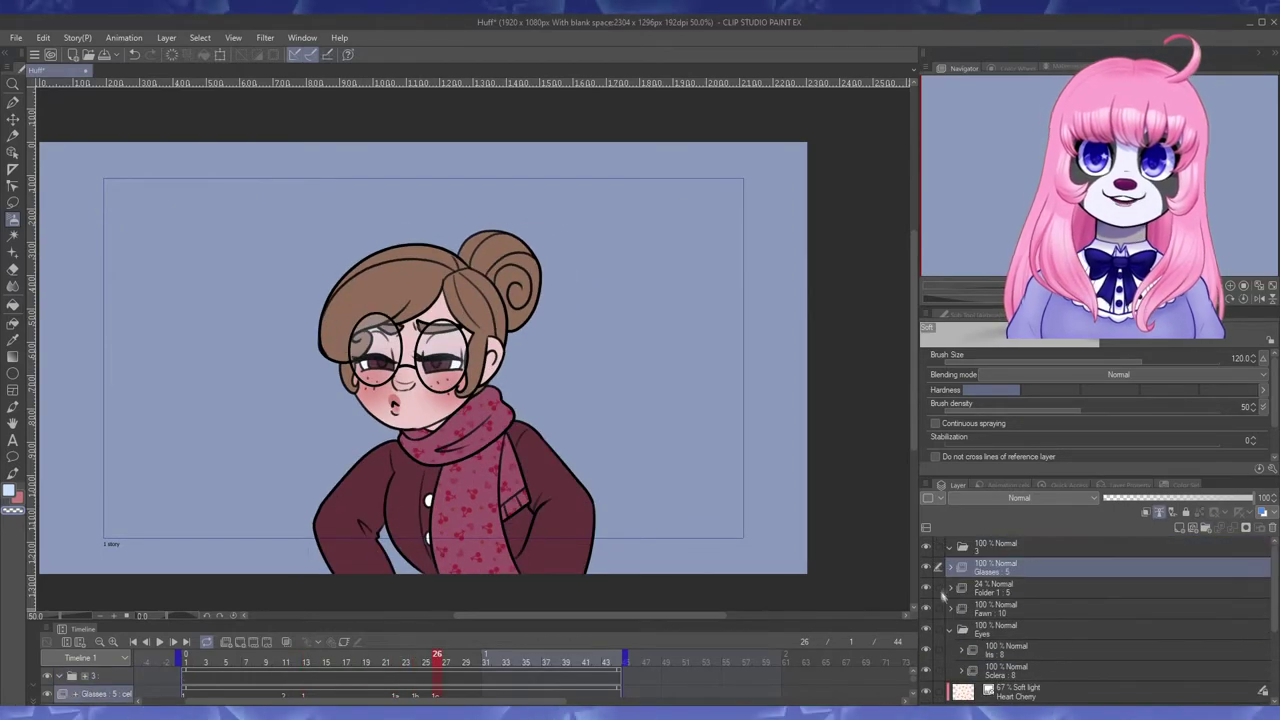
{"action": "left_click", "coordinate": [939, 589]}
{"action": "left_click_drag", "start_coordinate": [1003, 570], "coordinate": [1014, 547]}
{"action": "left_click", "coordinate": [949, 547]}
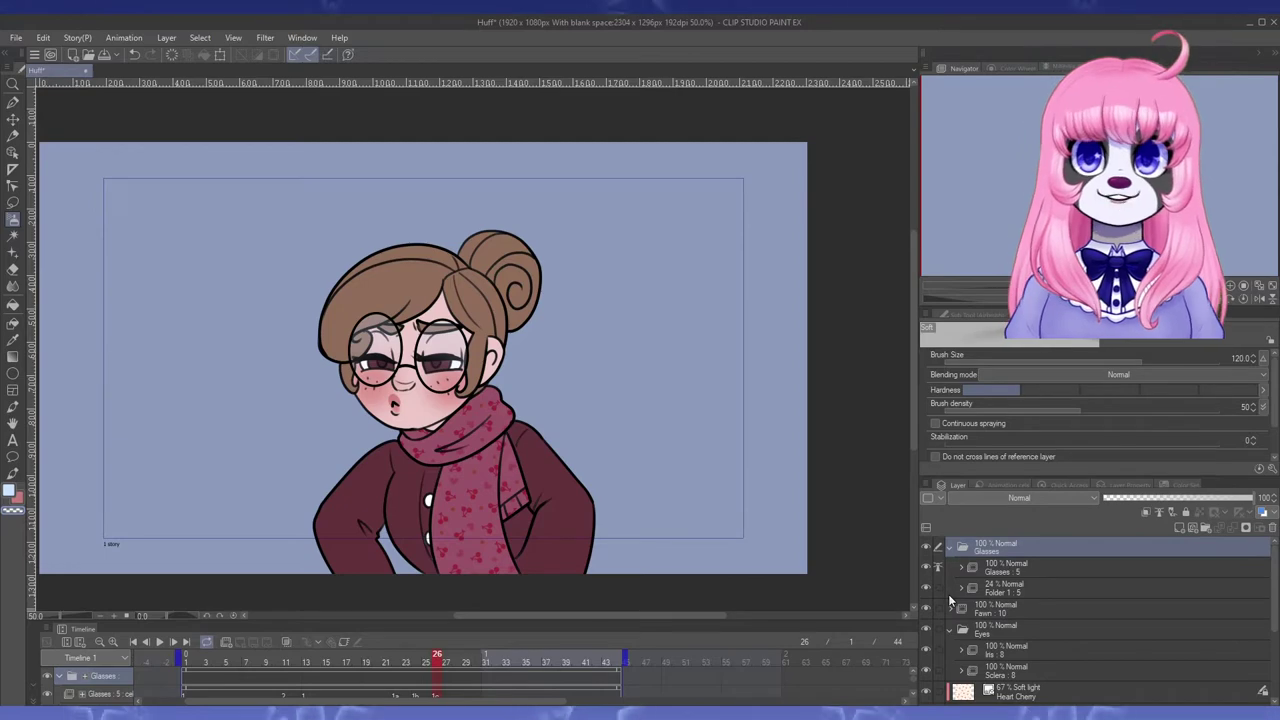
- Hide the Glasses folder and add an Iris Shading animation folder above Iris with cel 1 at frame 1
{"action": "scroll", "coordinate": [1140, 640], "scroll_direction": "down", "scroll_amount": 3}
{"action": "scroll", "coordinate": [1020, 591], "scroll_direction": "up", "scroll_amount": 1}
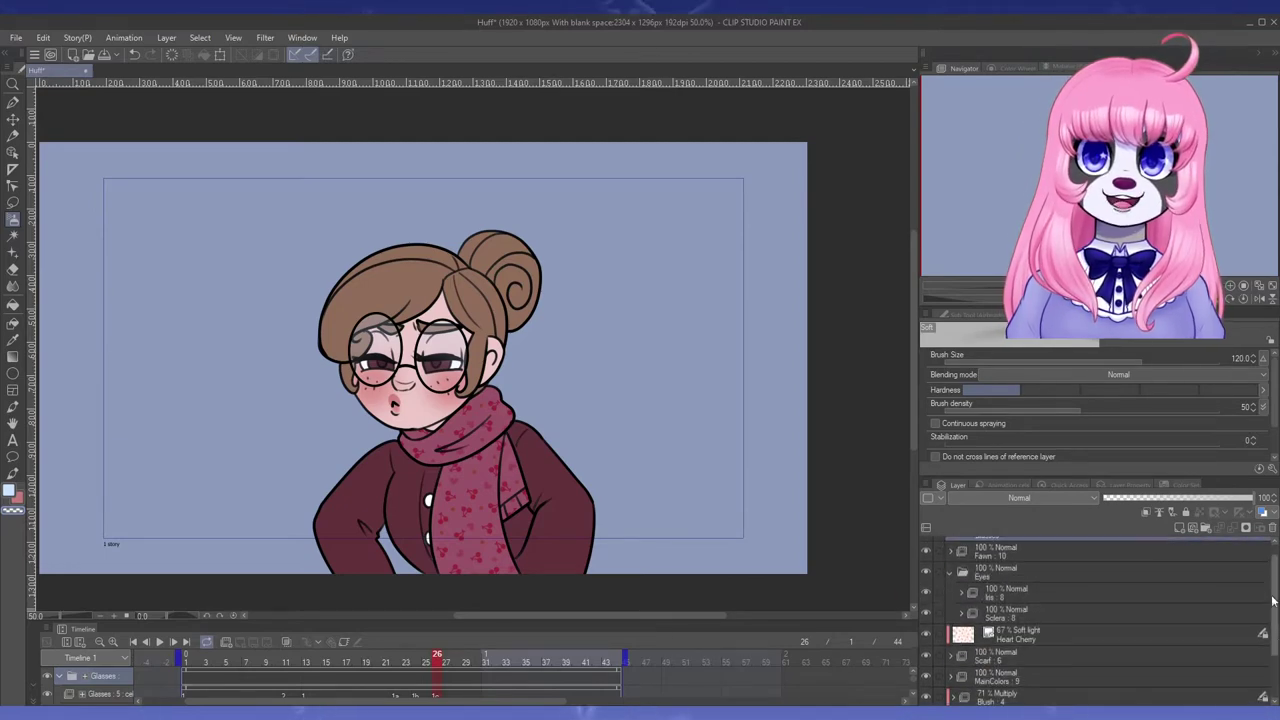
{"action": "left_click", "coordinate": [1020, 593]}
{"action": "scroll", "coordinate": [362, 366], "scroll_direction": "up", "scroll_amount": 2}
{"action": "left_click_drag", "start_coordinate": [1120, 475], "coordinate": [1118, 532]}
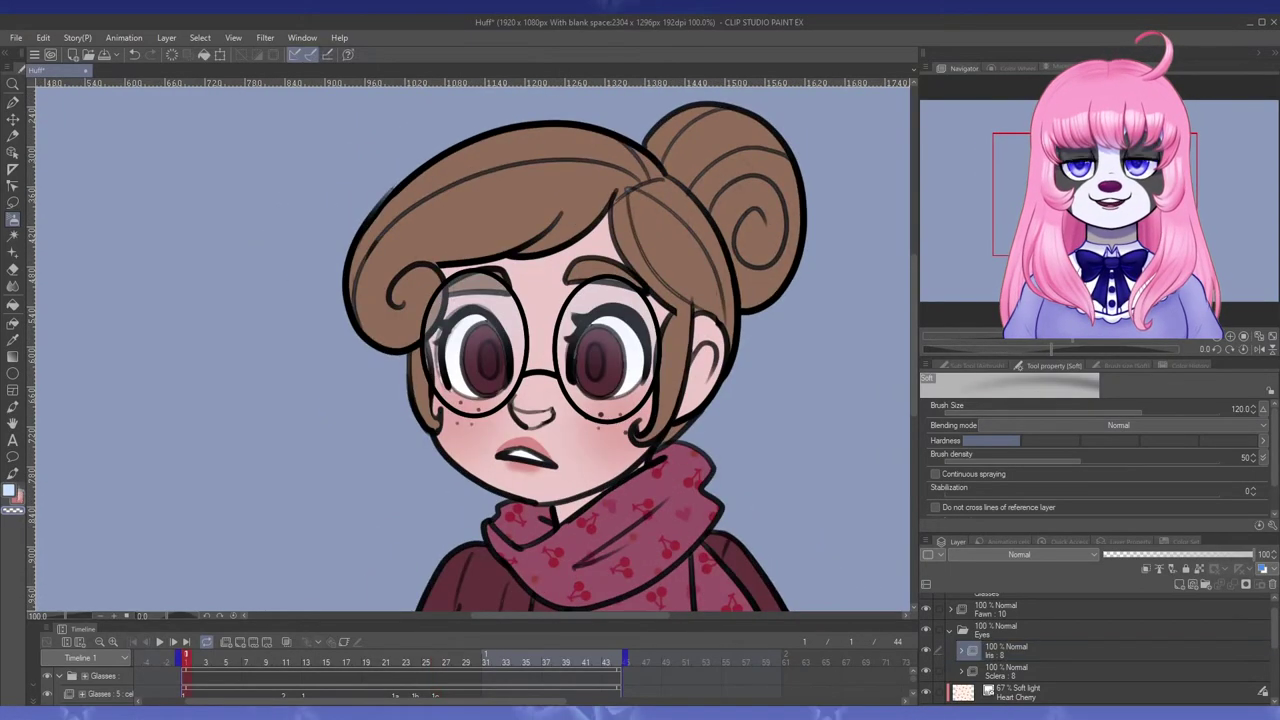
{"action": "left_click", "coordinate": [914, 696]}
{"action": "left_click", "coordinate": [914, 696]}
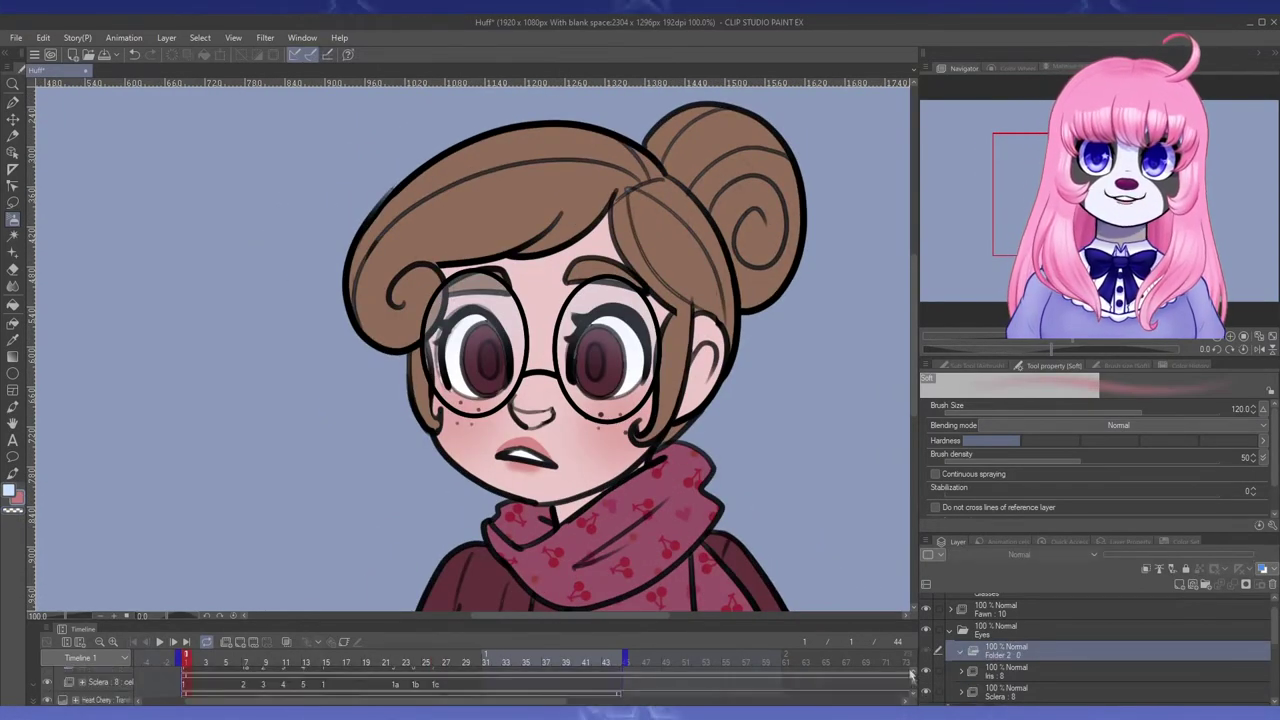
{"action": "left_click", "coordinate": [914, 696]}
{"action": "left_click", "coordinate": [914, 696]}
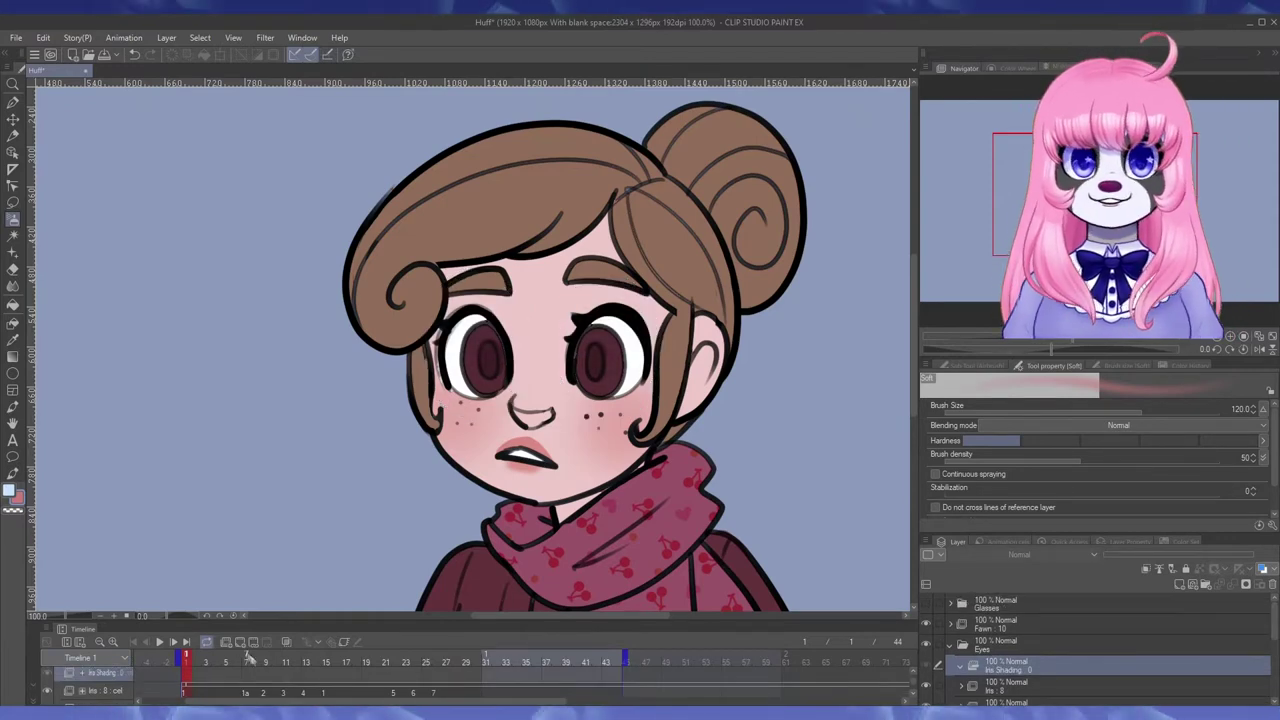
{"action": "left_click", "coordinate": [240, 642]}
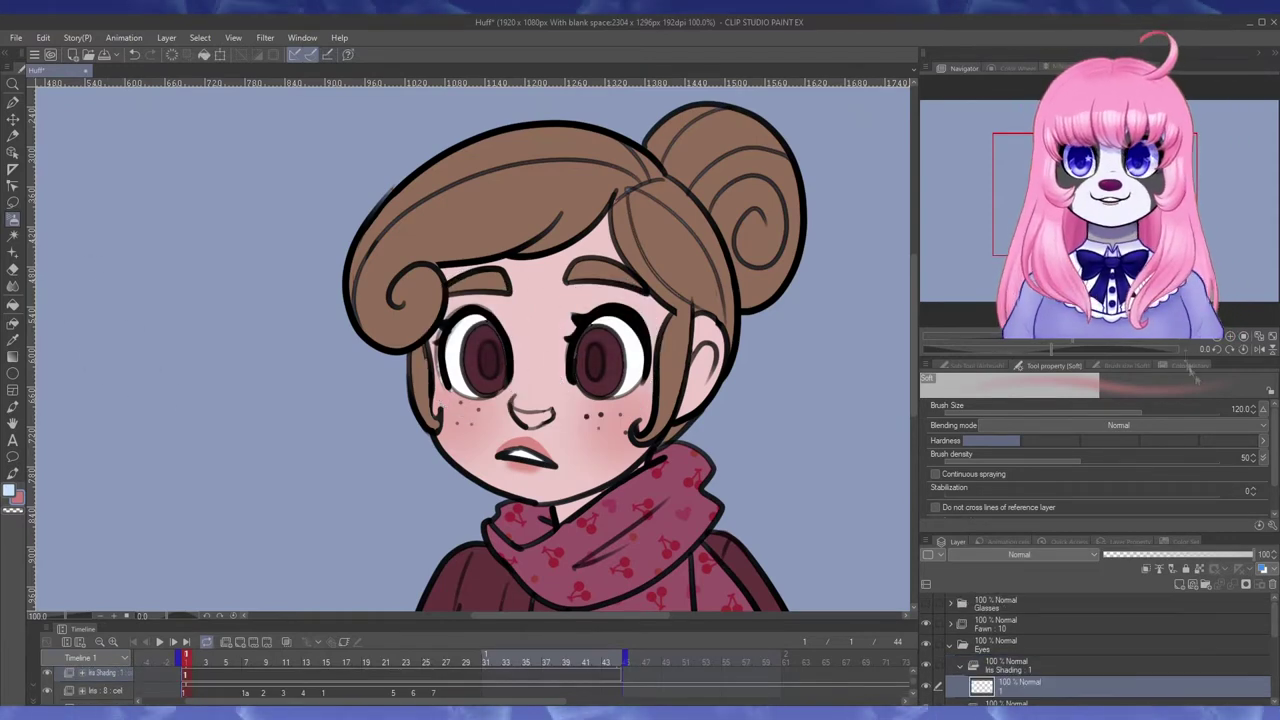
- Airbrush red shading onto the irises at brush size 40, with Iris Shading clipped to Iris and set to Multiply
{"action": "left_click", "coordinate": [1127, 366]}
{"action": "left_click", "coordinate": [950, 411]}
{"action": "mouse_move", "coordinate": [516, 342]}
{"action": "left_mouse_down"}
{"action": "mouse_move", "coordinate": [455, 355]}
{"action": "mouse_move", "coordinate": [486, 332]}
{"action": "left_mouse_up"}
{"action": "left_click", "coordinate": [1006, 666]}
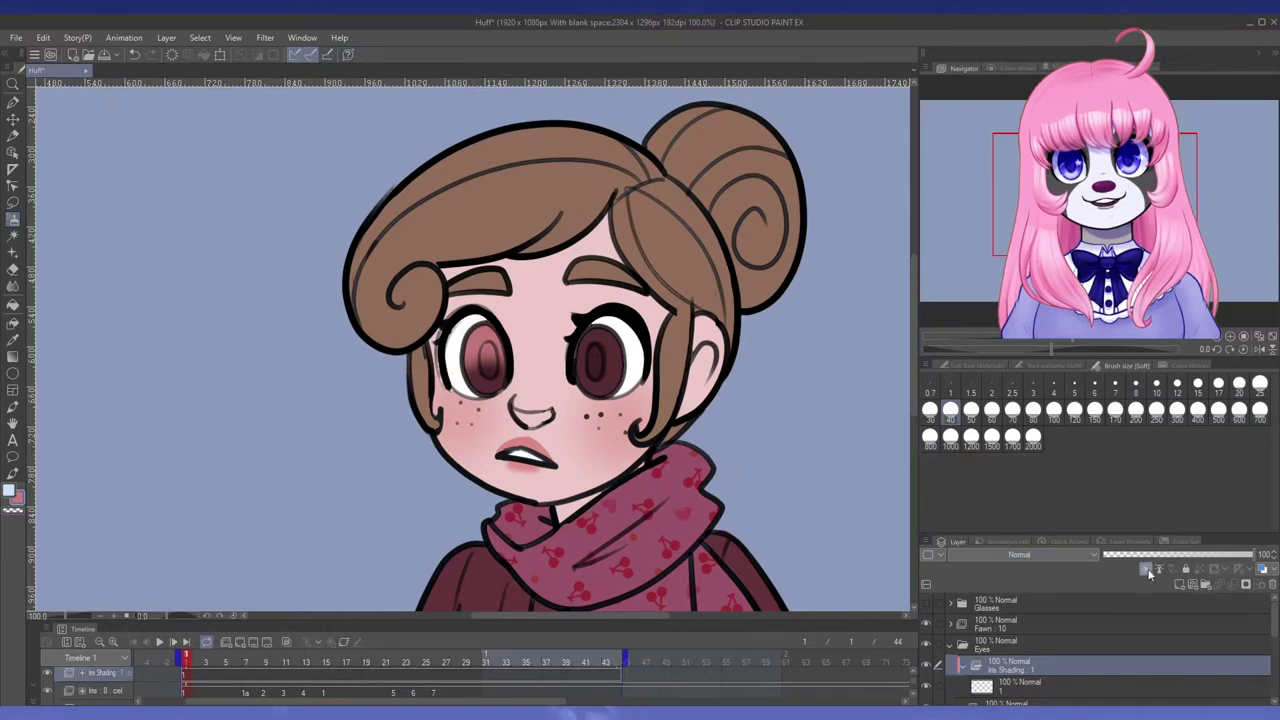
{"action": "key", "text": "alt+bracketleft"}
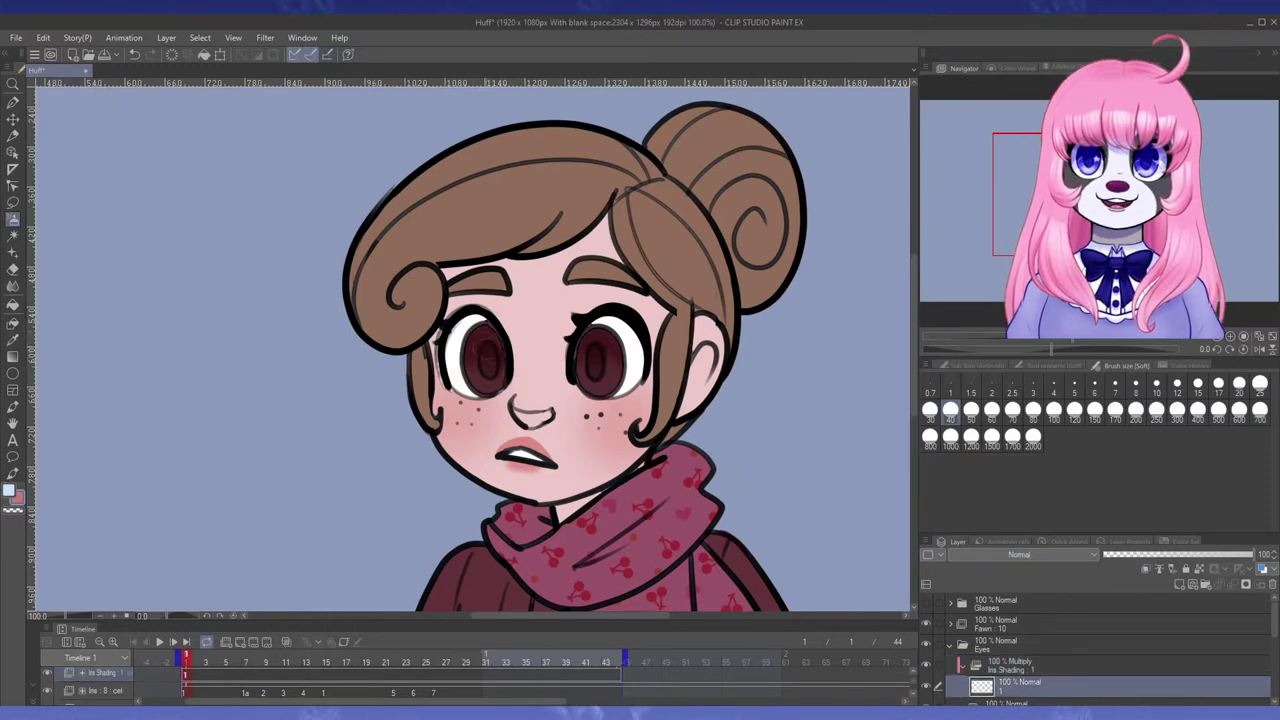
- Add and shade Iris Shading cels 2, 1a, 1b and 1c at frames 11, 22, 24 and 26, reusing cel 1 at frame 13
{"action": "left_click", "coordinate": [247, 663]}
{"action": "left_click", "coordinate": [326, 665]}
{"action": "left_click", "coordinate": [288, 663]}
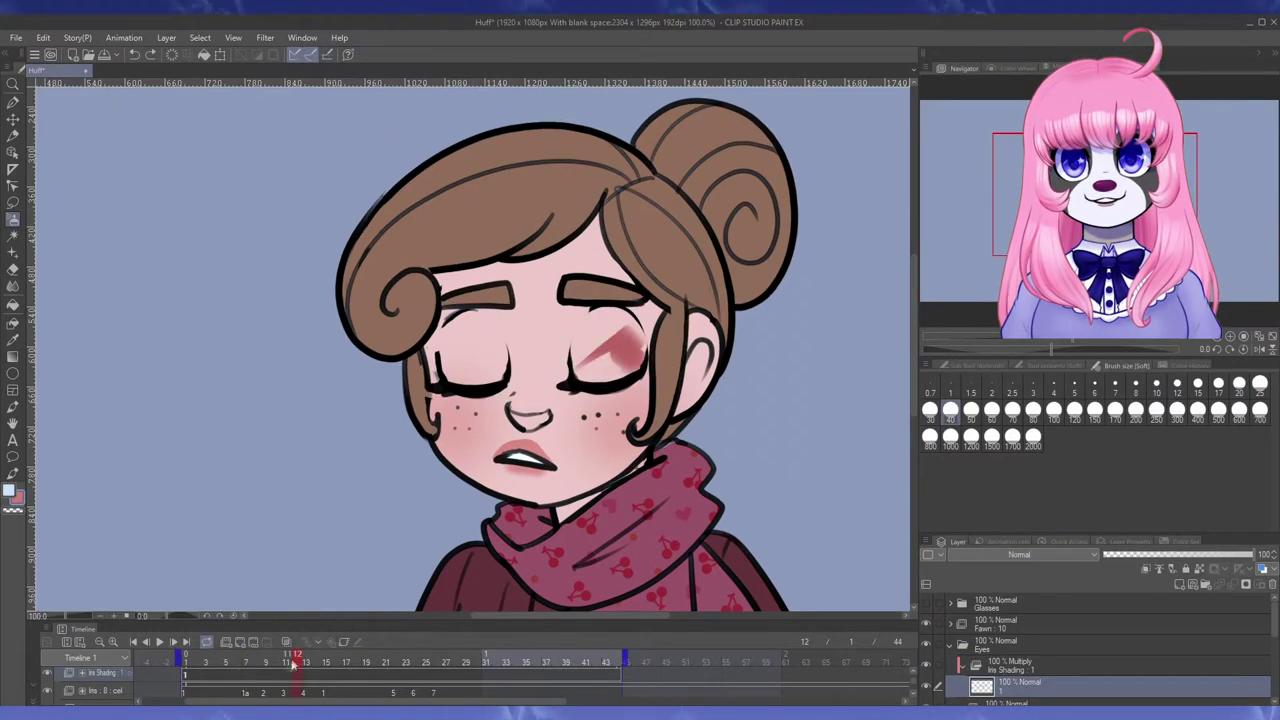
{"action": "left_click", "coordinate": [240, 642]}
{"action": "left_click", "coordinate": [308, 665]}
{"action": "left_click_drag", "start_coordinate": [309, 676], "coordinate": [422, 662]}
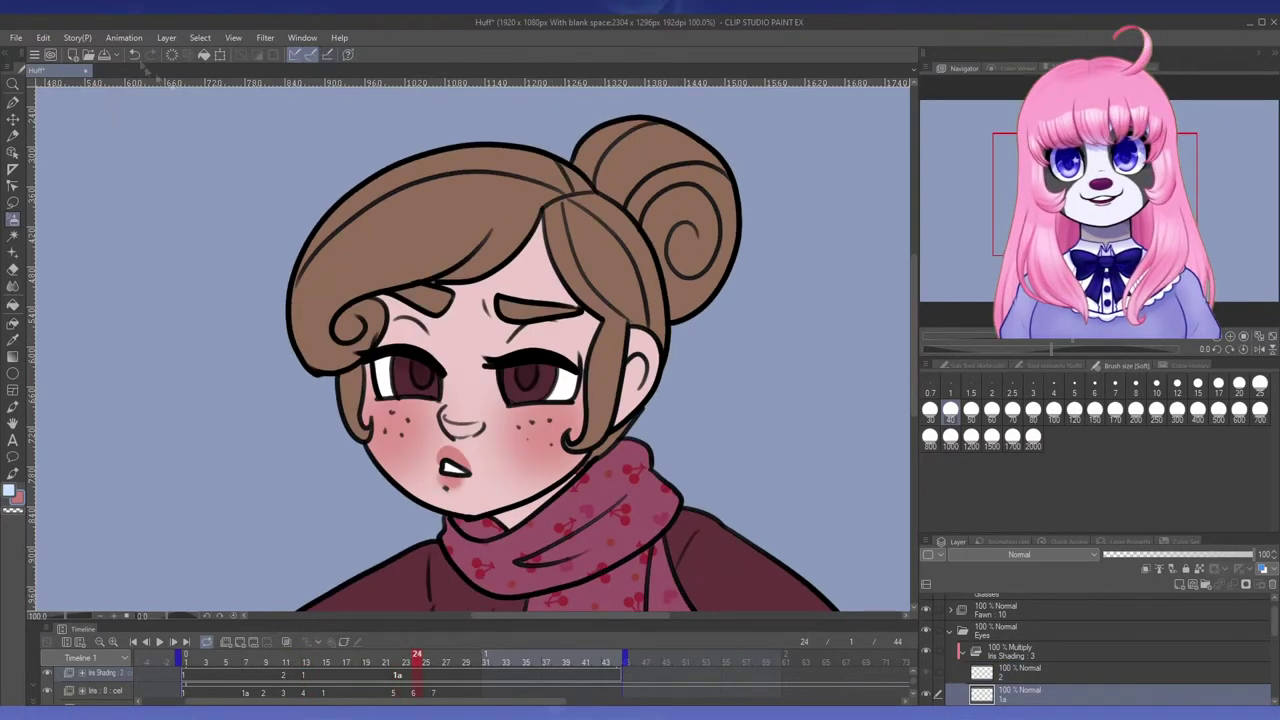
{"action": "left_click", "coordinate": [437, 662]}
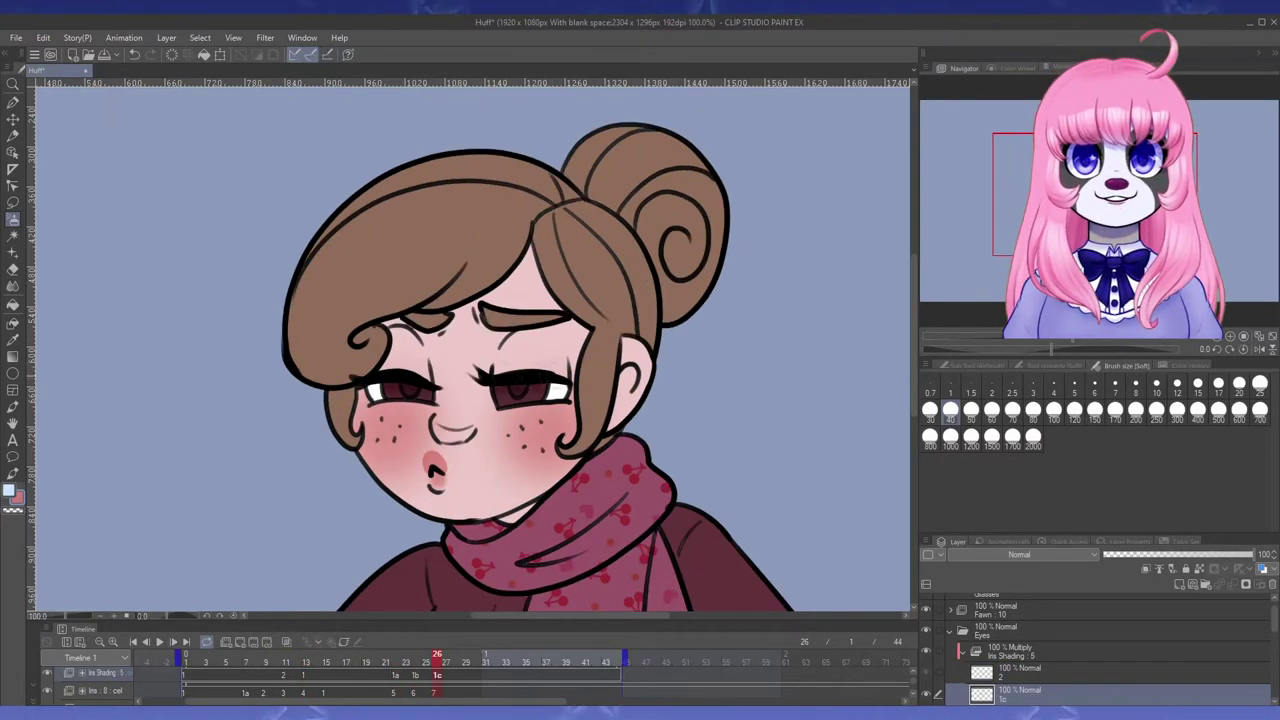
- Add an animation folder above Sclera with cel 1 at frame 1 and start painting light blue shading with the G-pen at size 60
{"action": "left_click", "coordinate": [963, 652]}
{"action": "left_click", "coordinate": [1020, 692]}
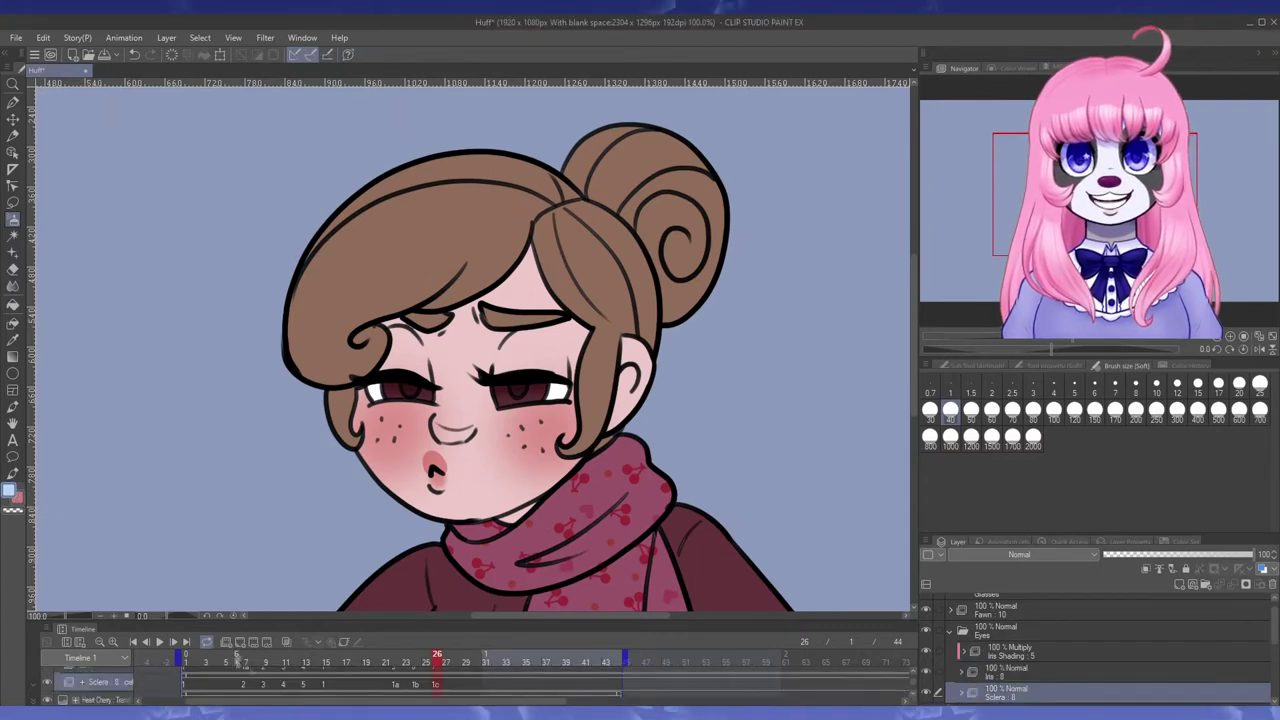
{"action": "left_click", "coordinate": [226, 642]}
{"action": "left_click", "coordinate": [186, 661]}
{"action": "left_click", "coordinate": [240, 642]}
{"action": "left_click", "coordinate": [992, 411]}
{"action": "left_click_drag", "start_coordinate": [453, 342], "coordinate": [478, 322]}
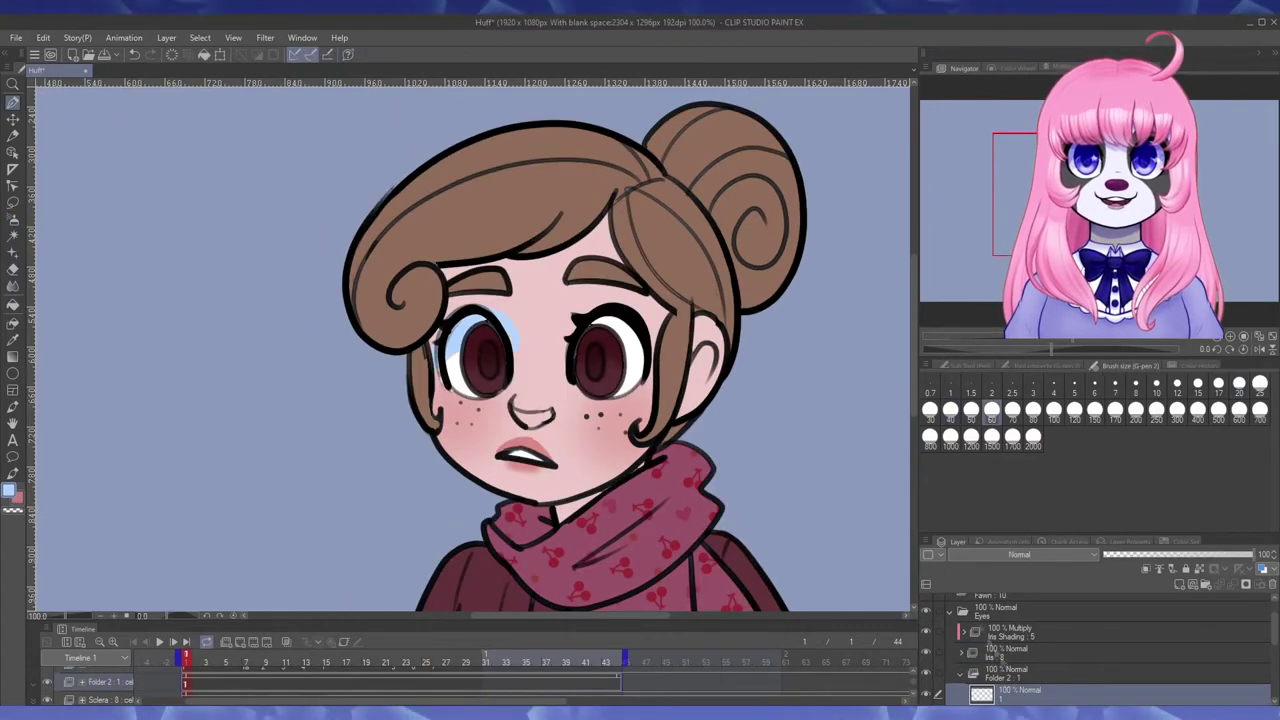
- Clip the new shading folder to Sclera and paint light blue shading across the upper part of the other eye white
{"action": "left_click", "coordinate": [1030, 676]}
{"action": "left_click", "coordinate": [1146, 569]}
{"action": "left_click", "coordinate": [1058, 692]}
{"action": "left_click_drag", "start_coordinate": [604, 326], "coordinate": [638, 348]}
- Add and paint eye-white shading cels 2, 3, 1a, 1b and 1c at frames 7, 9, 22, 25 and 27, reusing 2 and 1 at 13 and 15
{"action": "mouse_move", "coordinate": [246, 661]}
{"action": "left_mouse_down"}
{"action": "mouse_move", "coordinate": [257, 661]}
{"action": "mouse_move", "coordinate": [247, 686]}
{"action": "left_mouse_up"}
{"action": "left_click", "coordinate": [240, 642]}
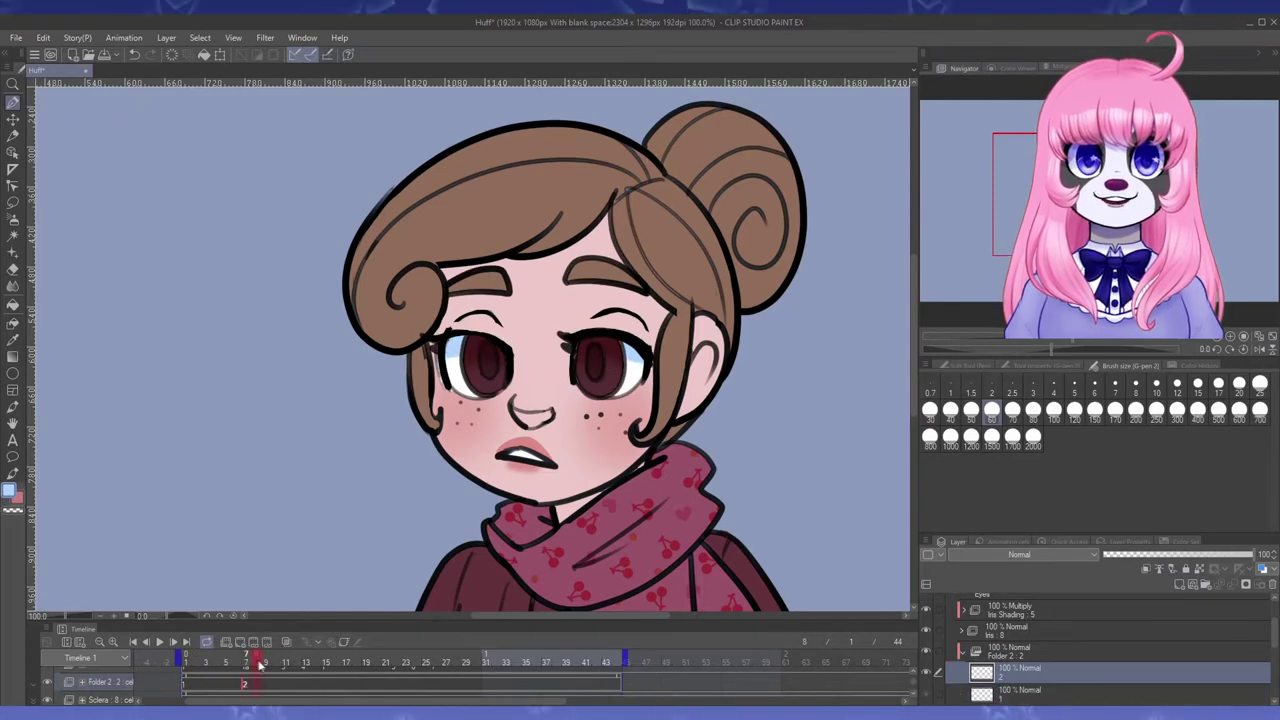
{"action": "left_click", "coordinate": [264, 662]}
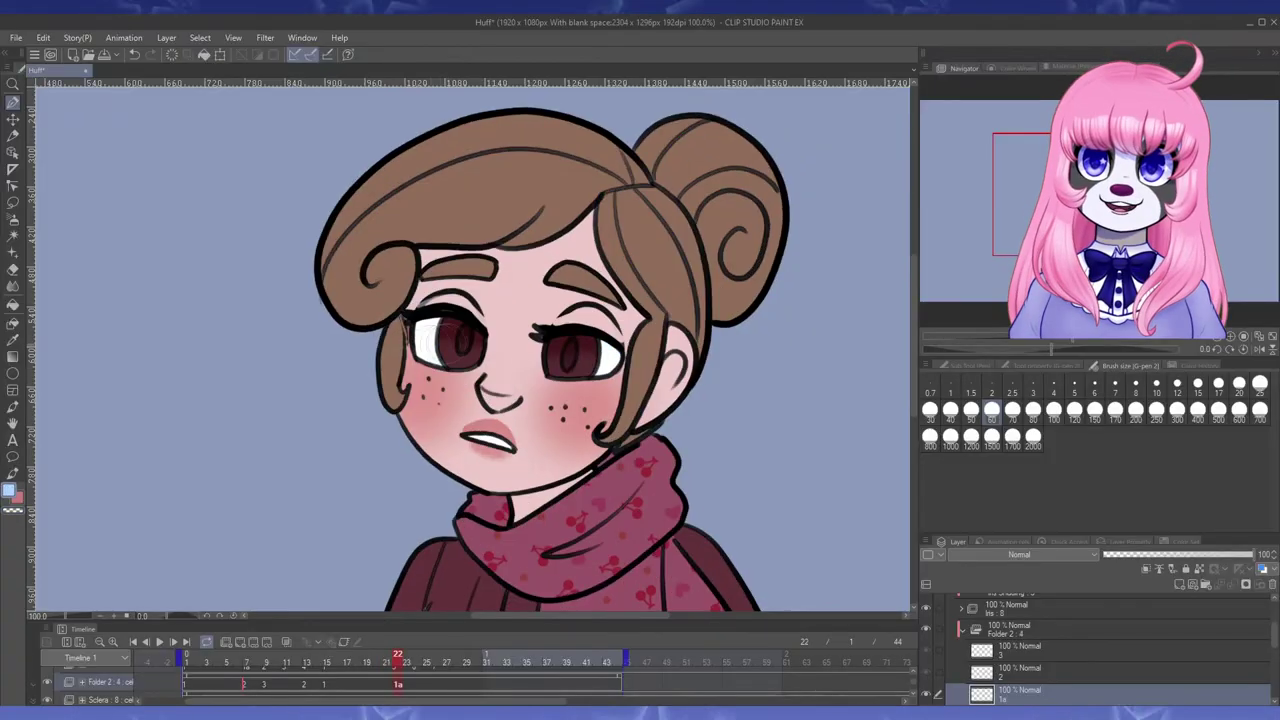
{"action": "left_click_drag", "start_coordinate": [600, 342], "coordinate": [621, 357]}
{"action": "left_click", "coordinate": [428, 663]}
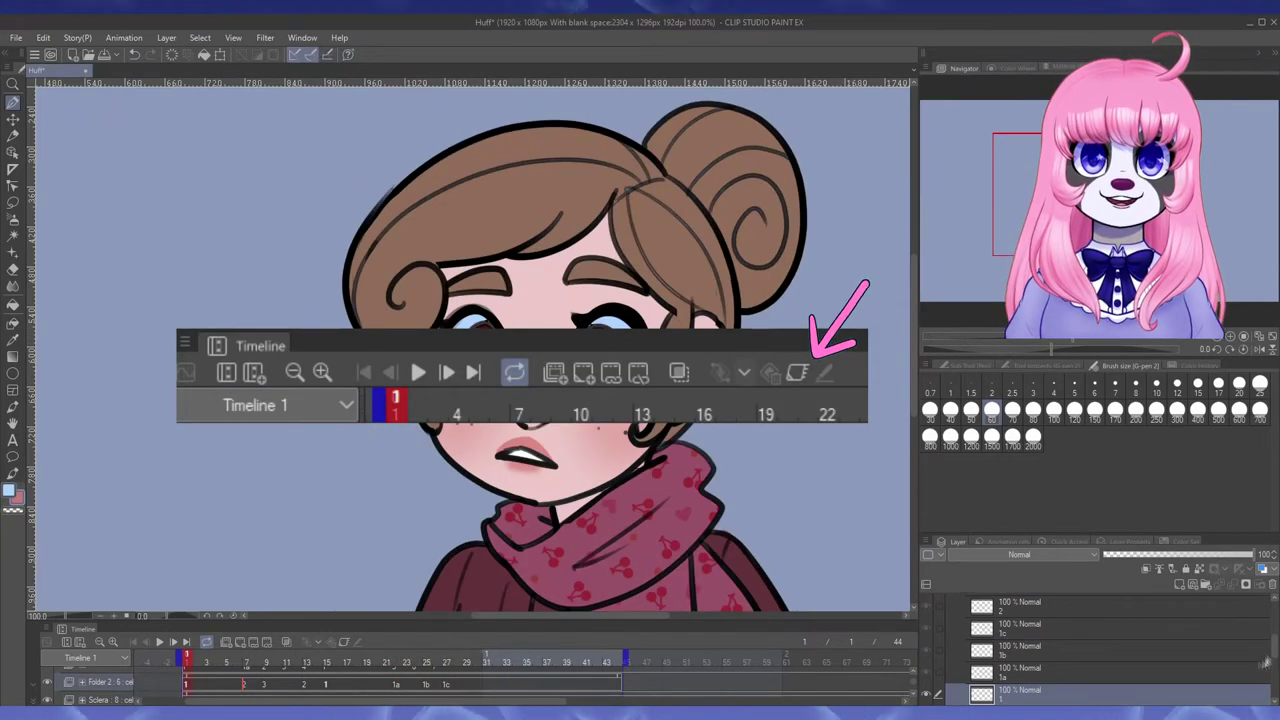
- Add an Iris Highlights animation folder above Iris Shading, set to Overlay with cel 1 at frame 1, and paint light blue over the irises
{"action": "left_click", "coordinate": [913, 672]}
{"action": "left_click", "coordinate": [227, 643]}
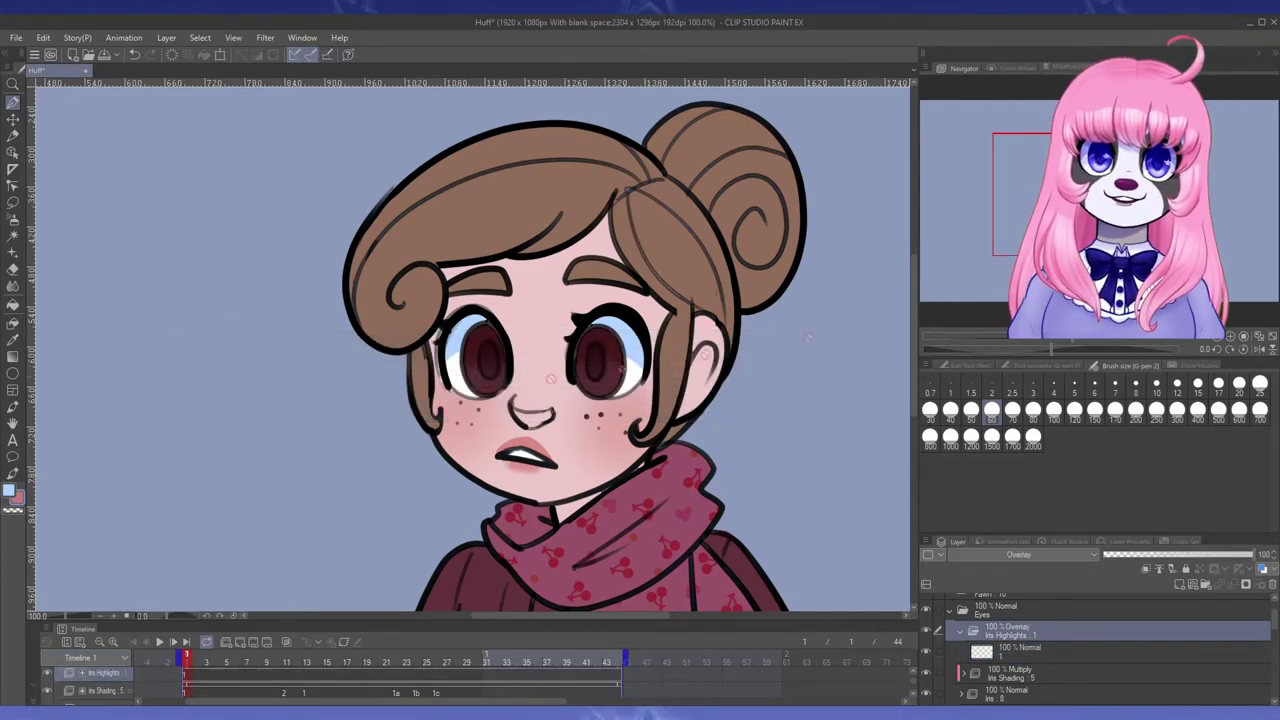
{"action": "left_click", "coordinate": [1040, 652]}
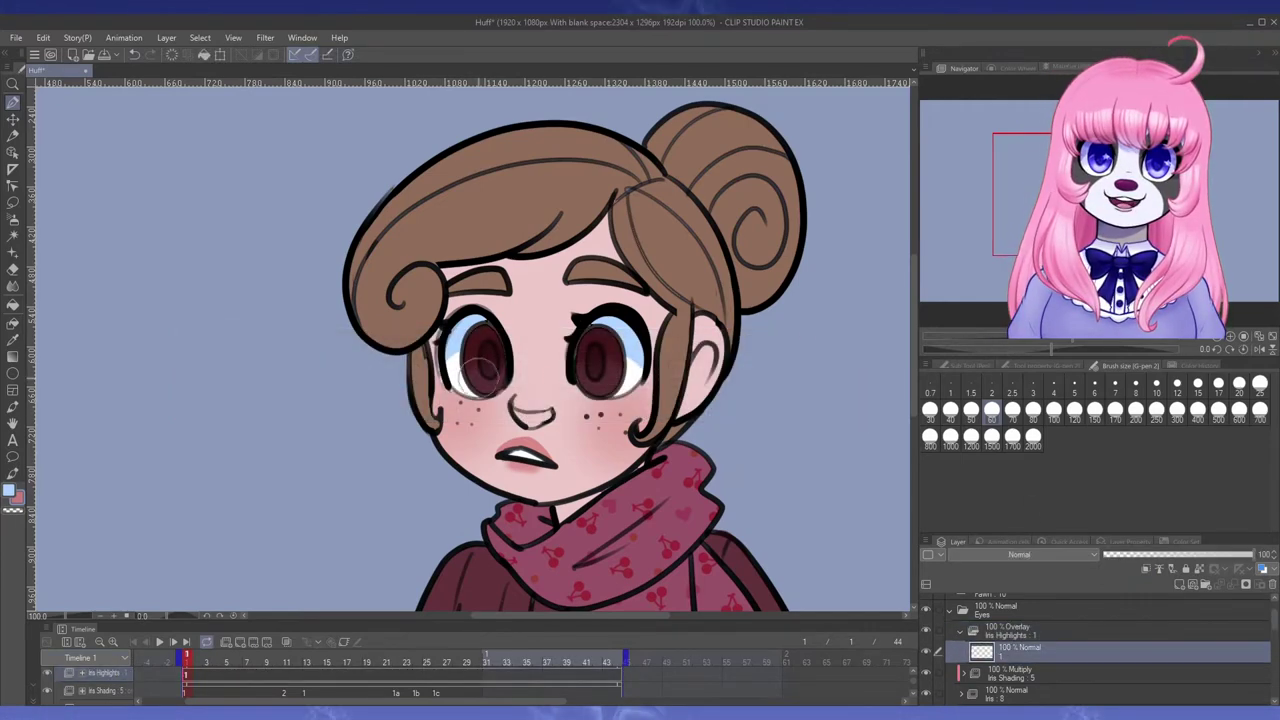
{"action": "key", "text": "alt+bracketright"}
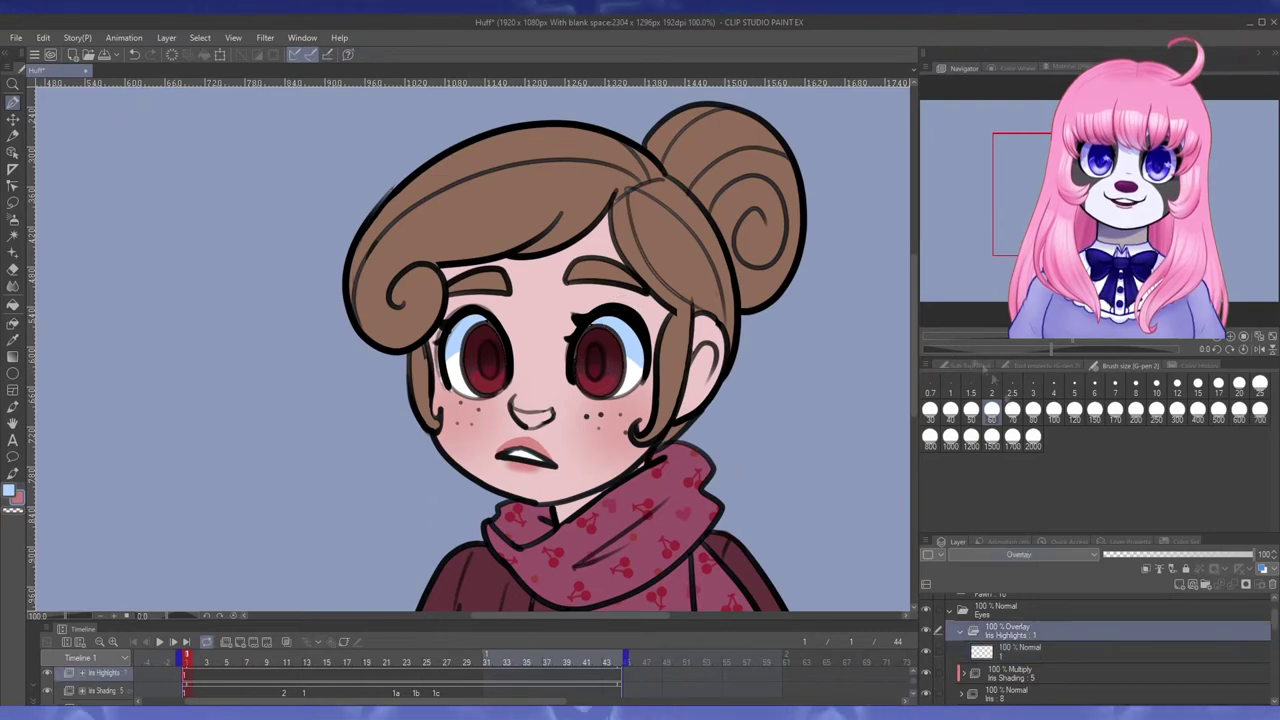
- Undo the last highlight change and set the Iris Highlights folder to Add (Glow) at 21% opacity
{"action": "left_click", "coordinate": [979, 298]}
{"action": "left_click", "coordinate": [1040, 610]}
{"action": "key", "text": "ctrl+z"}
{"action": "left_click_drag", "start_coordinate": [1250, 555], "coordinate": [1148, 557]}
{"action": "left_click", "coordinate": [1060, 634]}
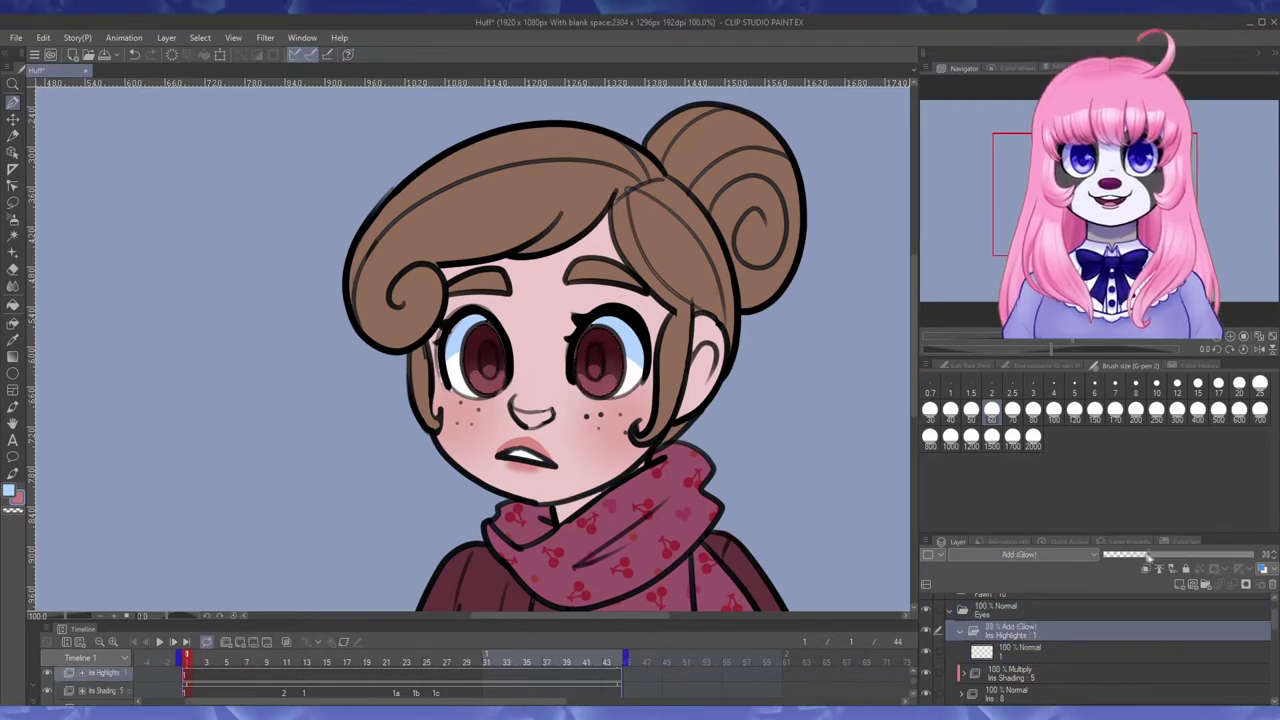
- Find the Iris Highlights track in the timeline and bring its first frames into view
{"action": "left_click_drag", "start_coordinate": [196, 662], "coordinate": [290, 662]}
{"action": "scroll", "coordinate": [283, 684], "scroll_direction": "down", "scroll_amount": 1}
{"action": "left_click", "coordinate": [266, 690]}
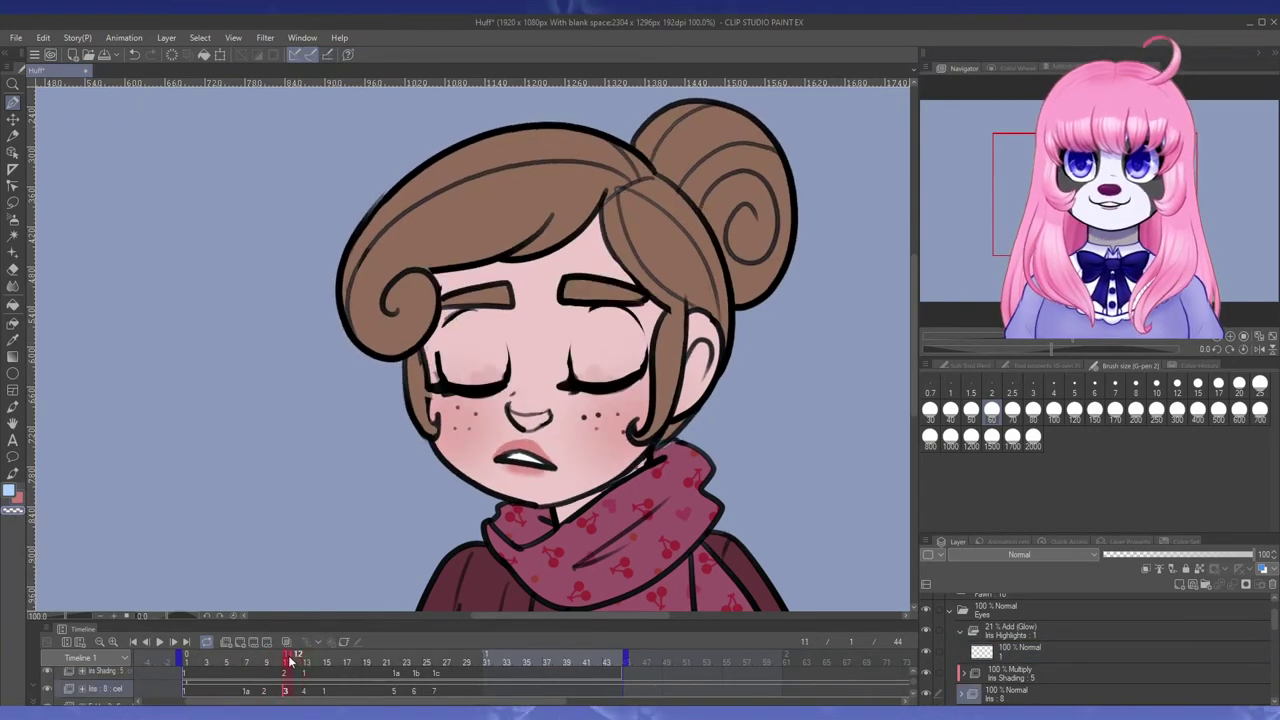
{"action": "left_click", "coordinate": [913, 694]}
{"action": "left_click", "coordinate": [913, 694]}
{"action": "left_click", "coordinate": [913, 694]}
{"action": "left_click", "coordinate": [913, 694]}
{"action": "left_click", "coordinate": [913, 694]}
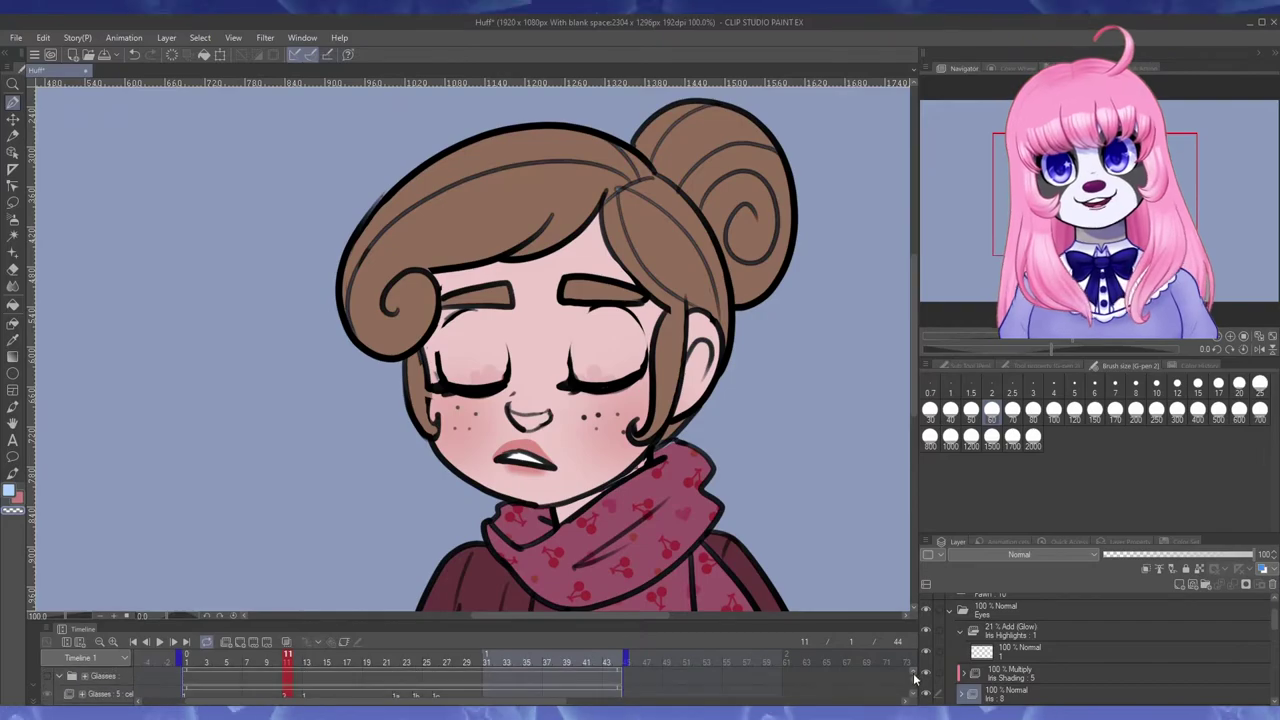
{"action": "left_click", "coordinate": [913, 695]}
{"action": "left_click", "coordinate": [913, 695]}
{"action": "left_click", "coordinate": [1010, 631]}
{"action": "left_click", "coordinate": [913, 695]}
{"action": "left_click", "coordinate": [913, 695]}
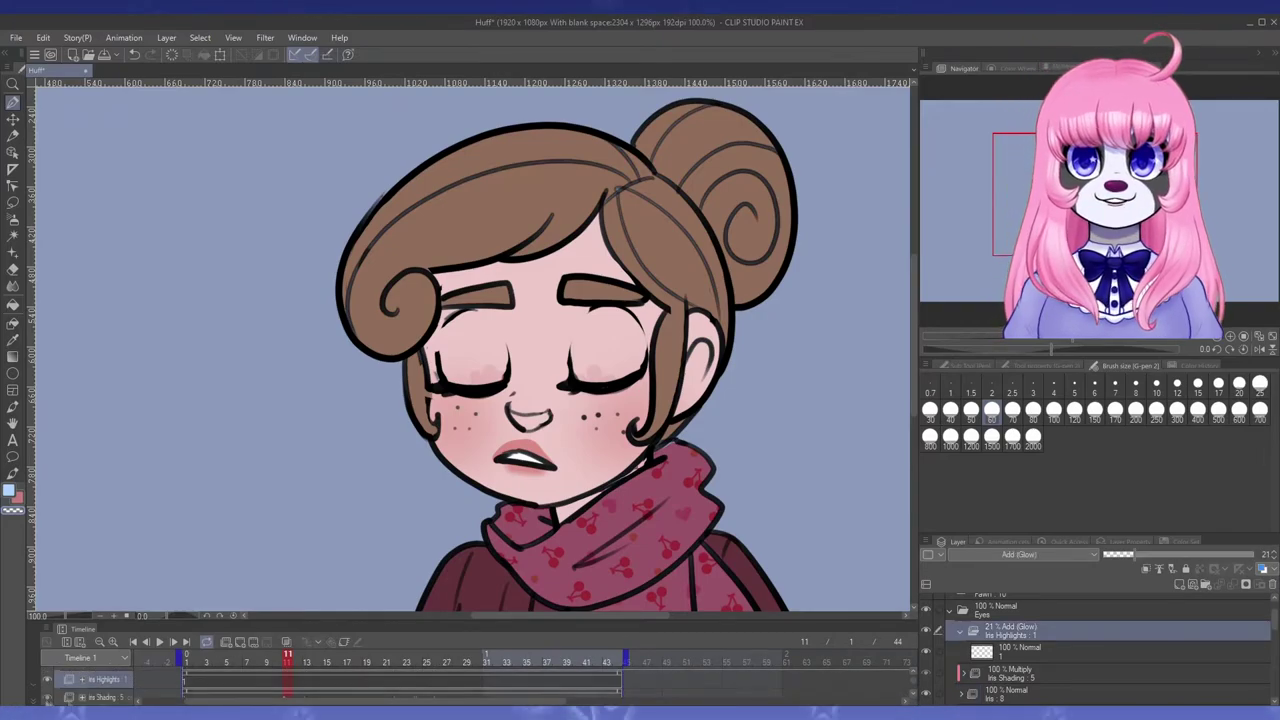
{"action": "left_click", "coordinate": [913, 695]}
{"action": "left_click", "coordinate": [913, 674]}
{"action": "left_click", "coordinate": [914, 694]}
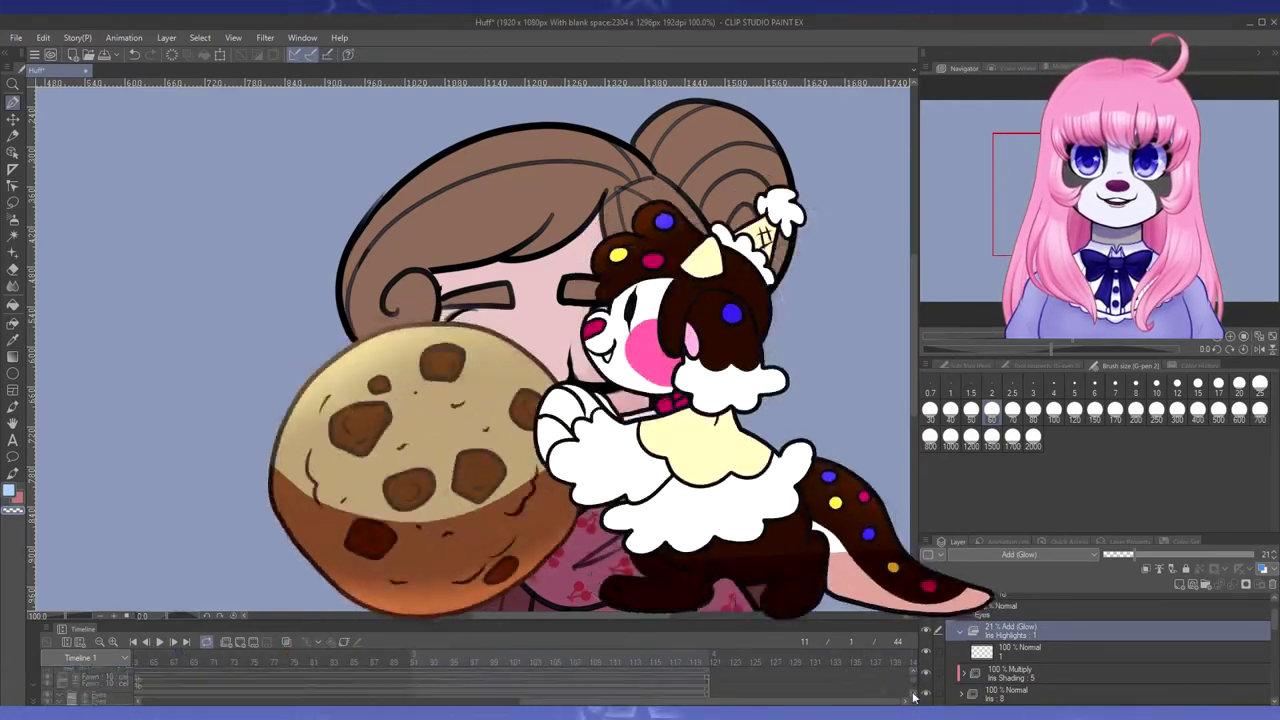
{"action": "left_click", "coordinate": [914, 693]}
{"action": "left_click_drag", "start_coordinate": [780, 702], "coordinate": [395, 702]}
- Add and paint Iris Highlights cels 2, 3, 1a and 1b at frames 9, 11, 22 and 24, reusing cel 1 at frame 13
{"action": "left_click", "coordinate": [350, 695]}
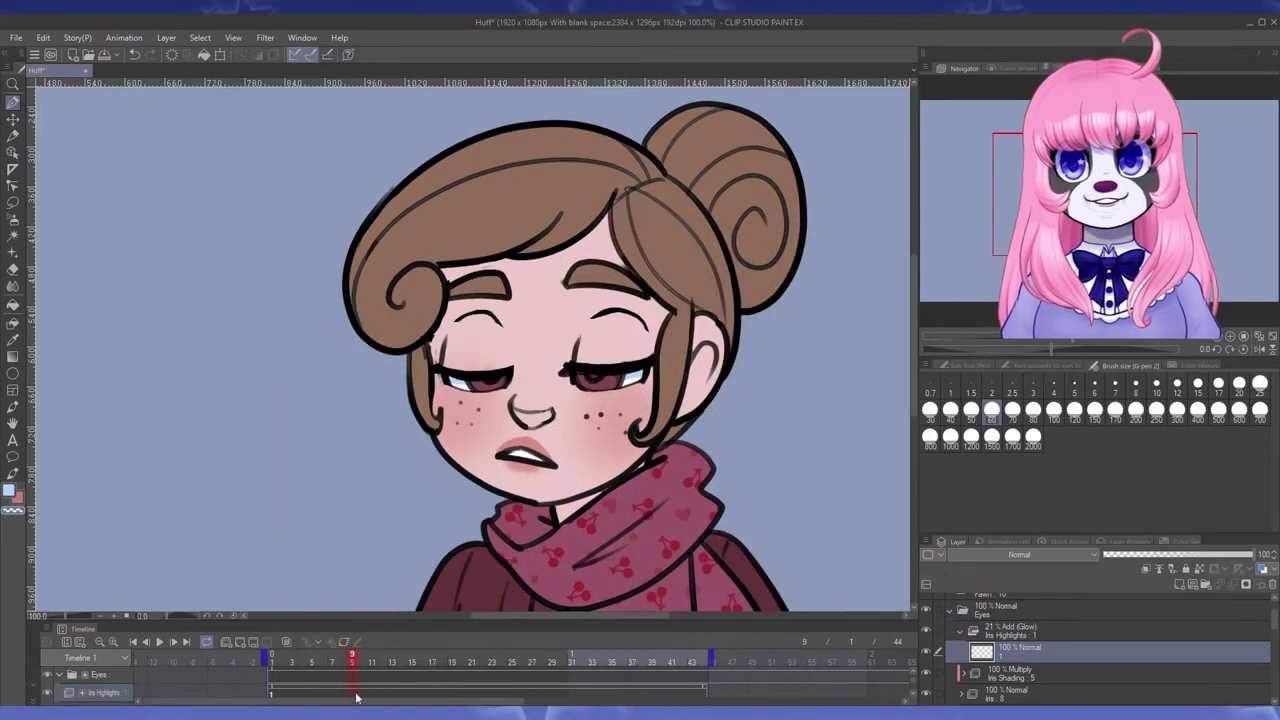
{"action": "key", "text": "ctrl+shift+n"}
{"action": "left_click", "coordinate": [374, 661]}
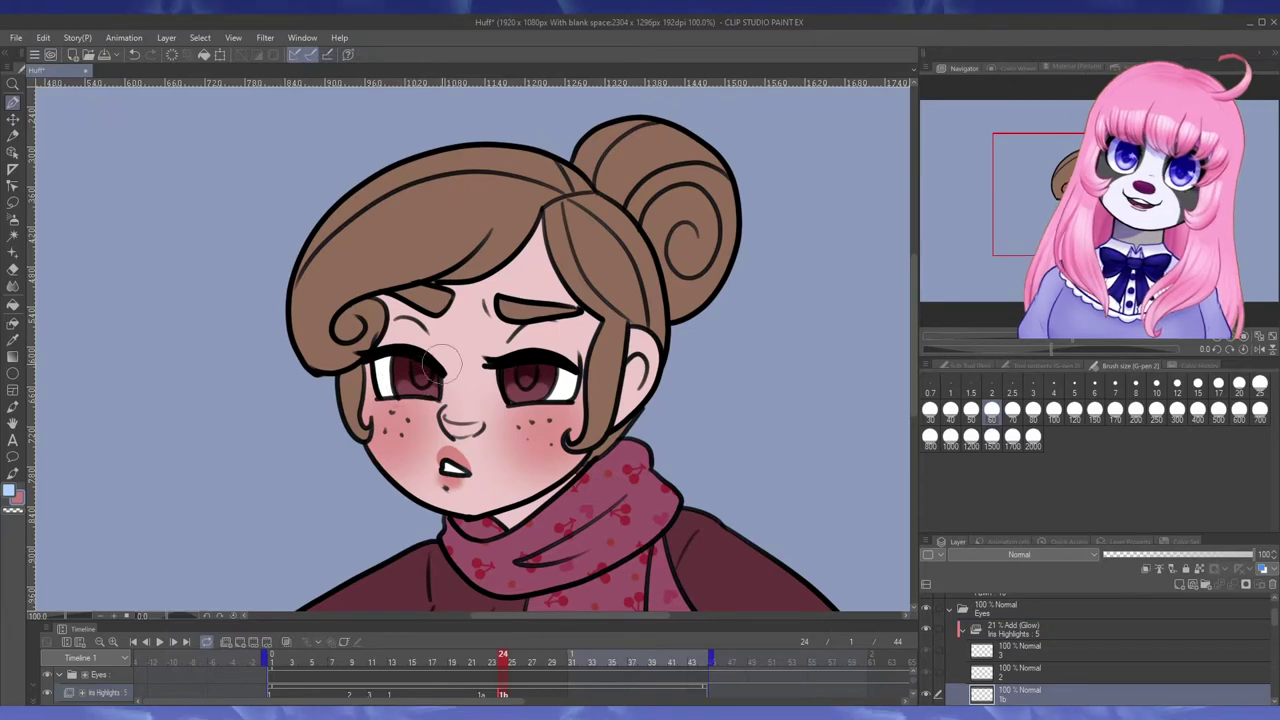
{"action": "left_click_drag", "start_coordinate": [511, 660], "coordinate": [531, 667]}
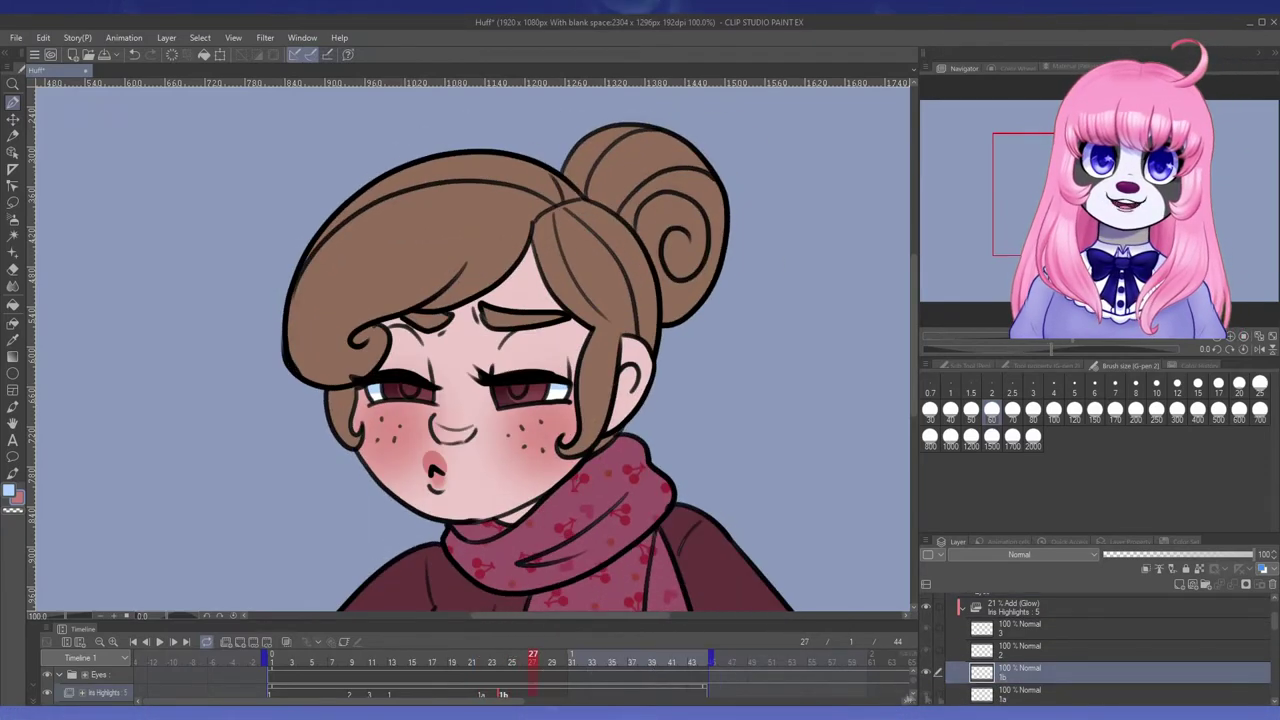
- Move the eye-white shading keyframes for cels 1b and 1c to frames 24 and 26
{"action": "scroll", "coordinate": [528, 686], "scroll_direction": "down", "scroll_amount": 2}
{"action": "left_click", "coordinate": [505, 689]}
{"action": "scroll", "coordinate": [509, 690], "scroll_direction": "down", "scroll_amount": 2}
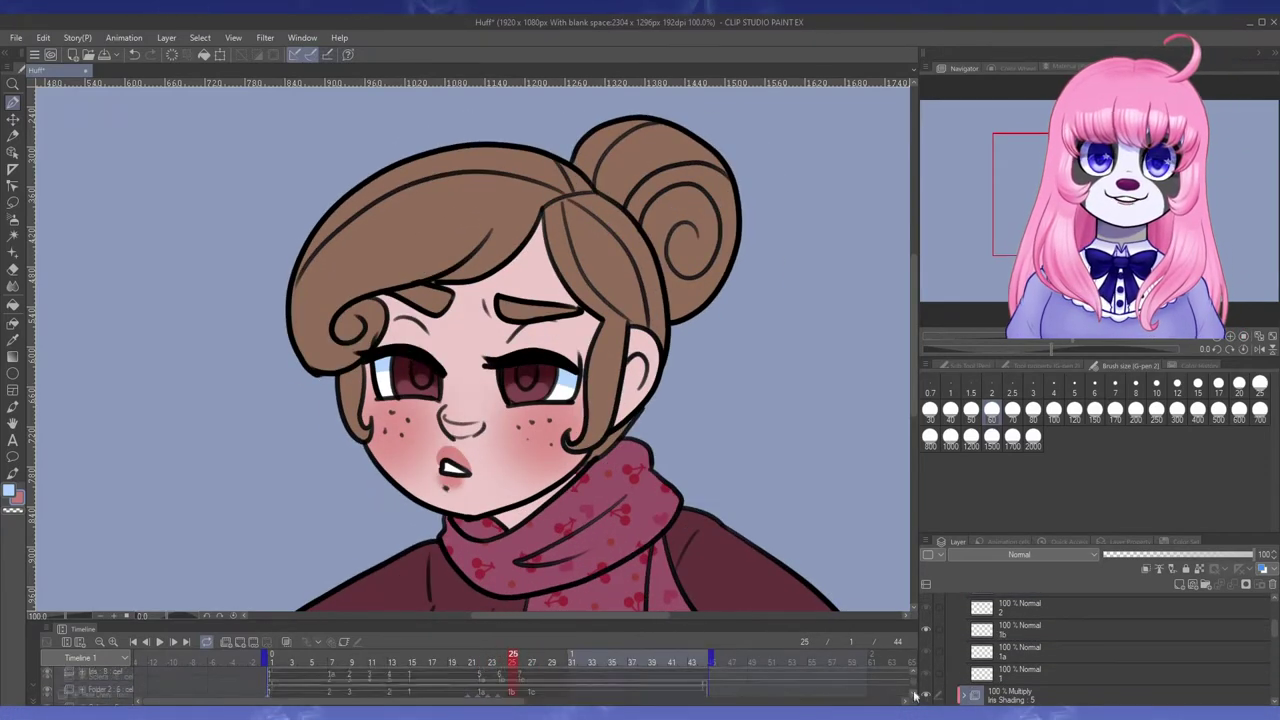
{"action": "left_click", "coordinate": [501, 688]}
{"action": "scroll", "coordinate": [503, 689], "scroll_direction": "up", "scroll_amount": 2}
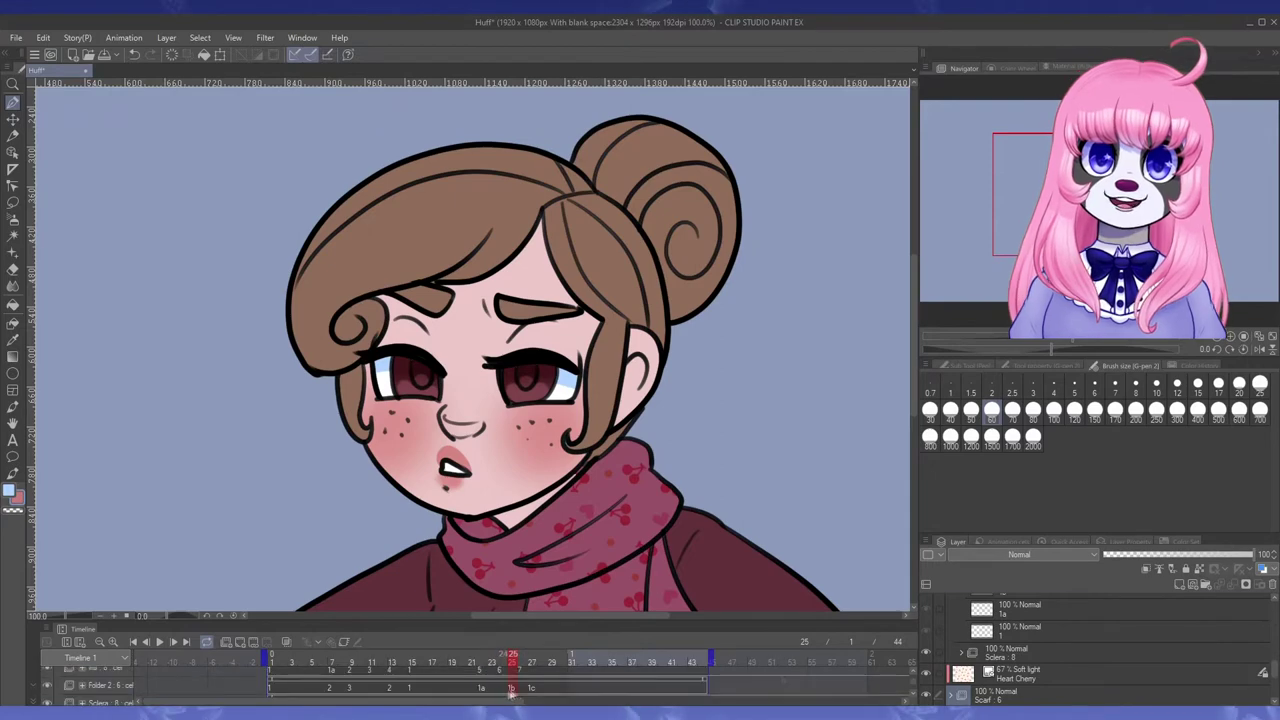
{"action": "left_click", "coordinate": [504, 689]}
{"action": "left_click_drag", "start_coordinate": [512, 665], "coordinate": [531, 667]}
- Add Iris Highlights cel 1c at frame 26, paint its iris highlights and return to frame 1
{"action": "scroll", "coordinate": [527, 690], "scroll_direction": "down", "scroll_amount": 1}
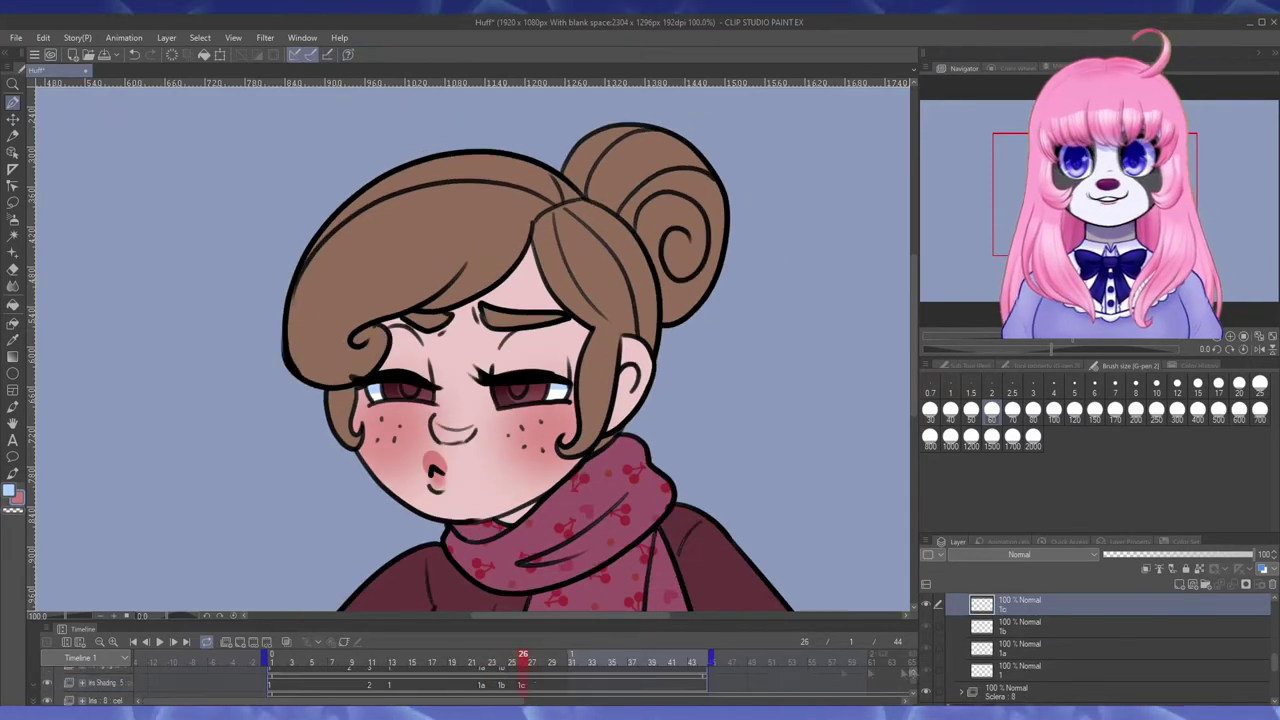
{"action": "left_click", "coordinate": [521, 686]}
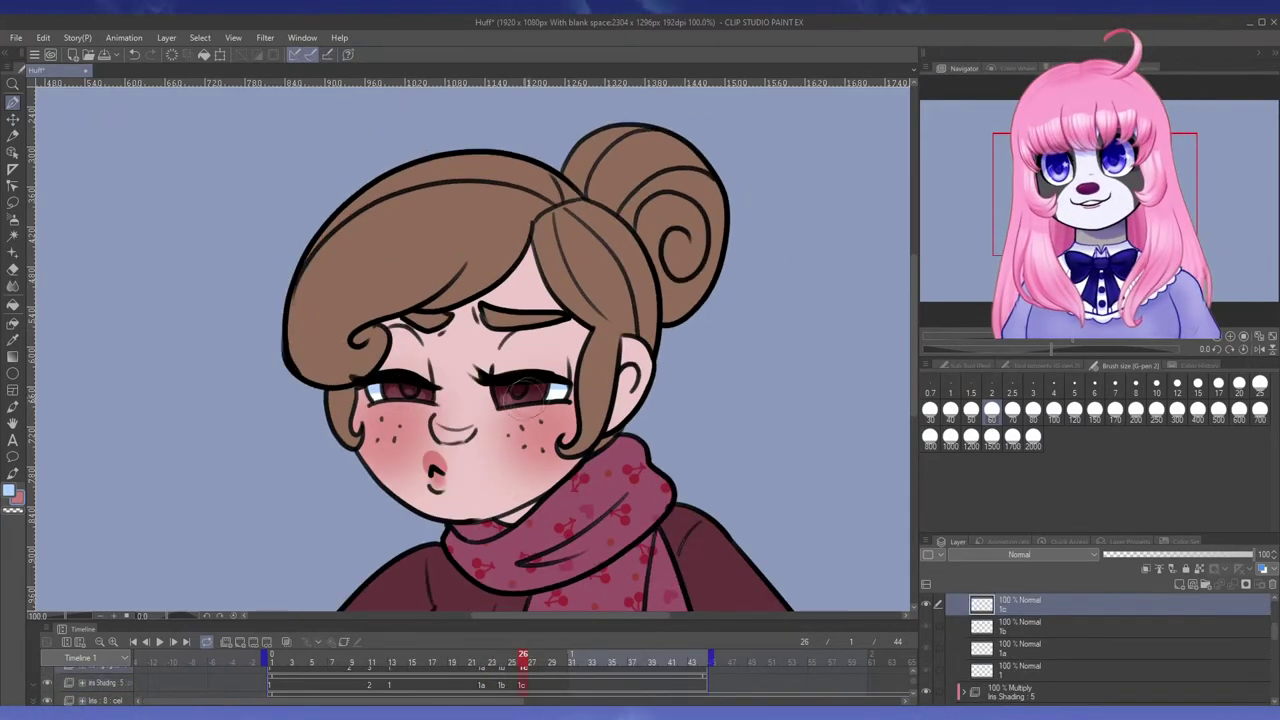
{"action": "left_click_drag", "start_coordinate": [548, 662], "coordinate": [229, 702]}
{"action": "scroll", "coordinate": [990, 655], "scroll_direction": "up", "scroll_amount": 3}
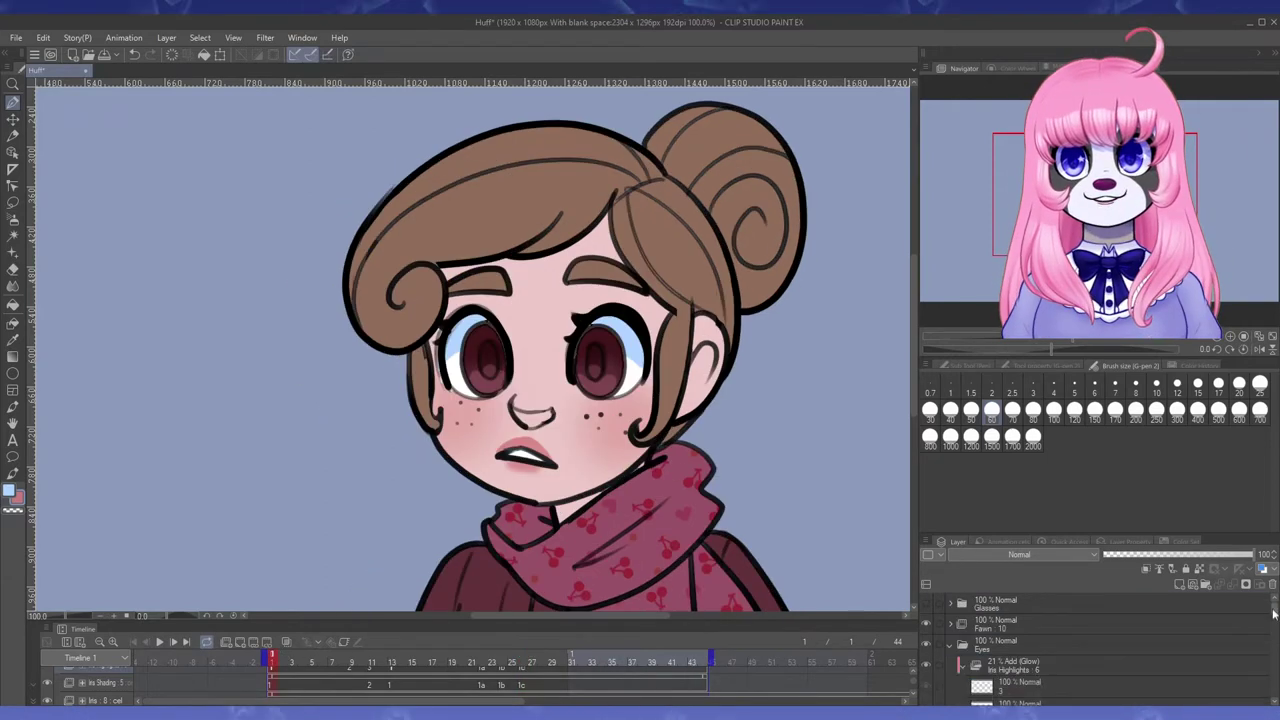
- Collapse the Eyes folder and add an animation folder named Highlight above Fawn with cel 1 at frame 1
{"action": "left_click", "coordinate": [964, 666]}
{"action": "left_click", "coordinate": [1025, 643]}
{"action": "left_click", "coordinate": [1035, 627]}
{"action": "left_click", "coordinate": [950, 645]}
{"action": "scroll", "coordinate": [912, 680], "scroll_direction": "up", "scroll_amount": 3}
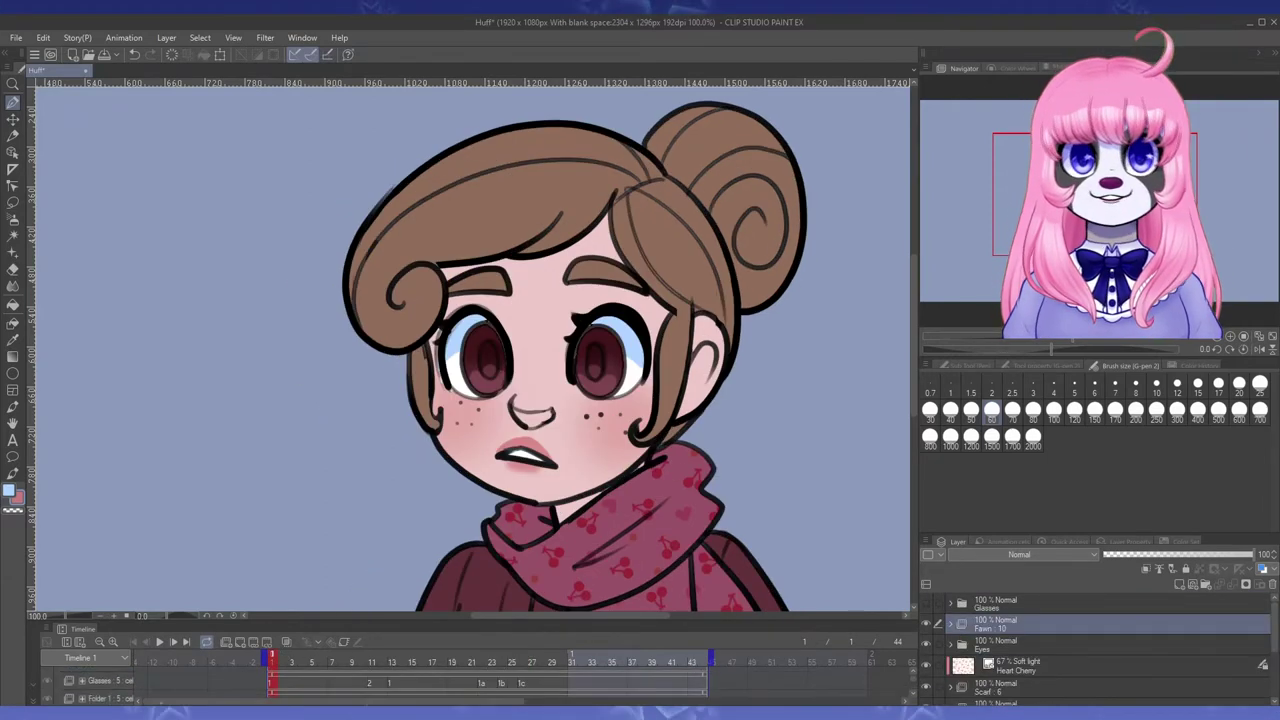
{"action": "left_click", "coordinate": [108, 698]}
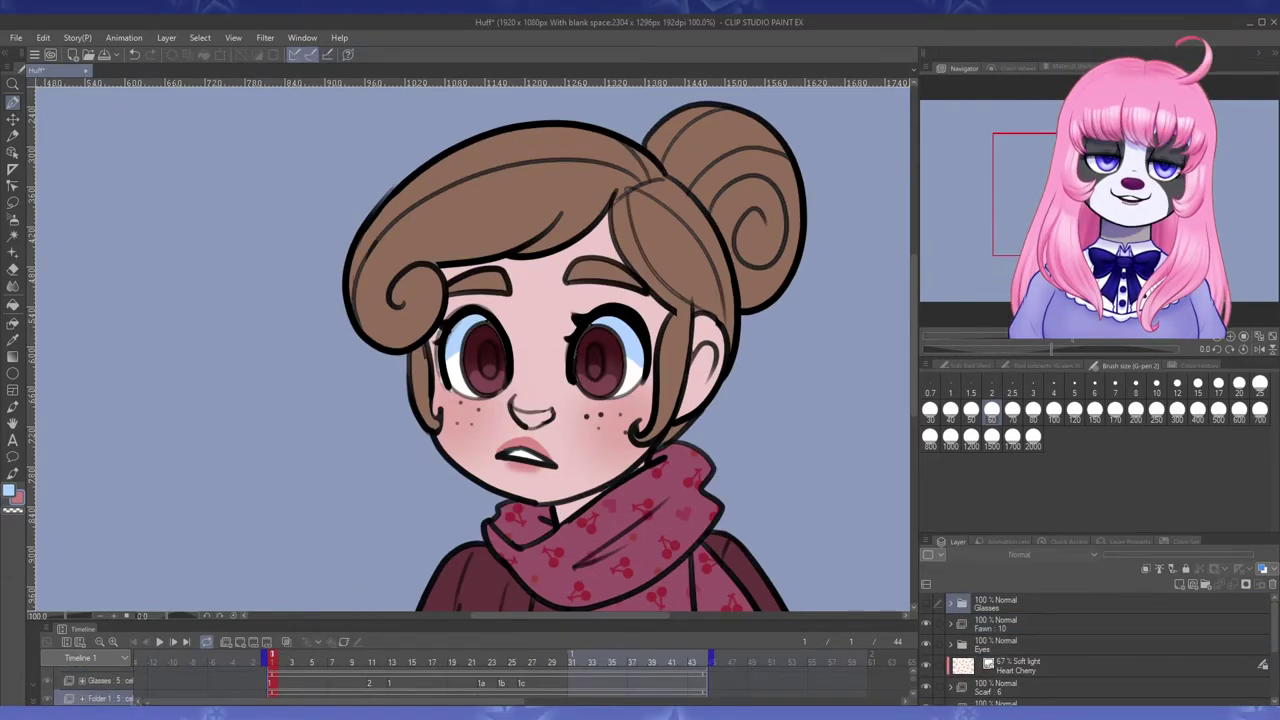
{"action": "left_click", "coordinate": [117, 697]}
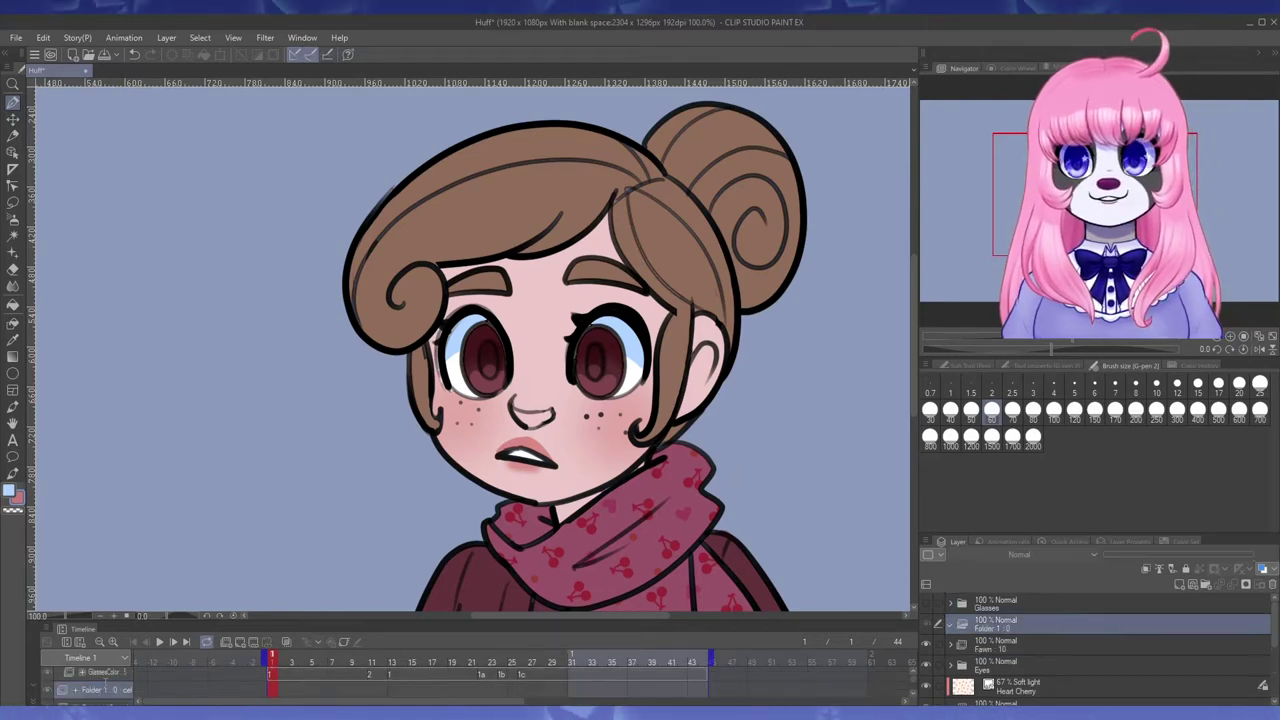
{"action": "left_click", "coordinate": [105, 688]}
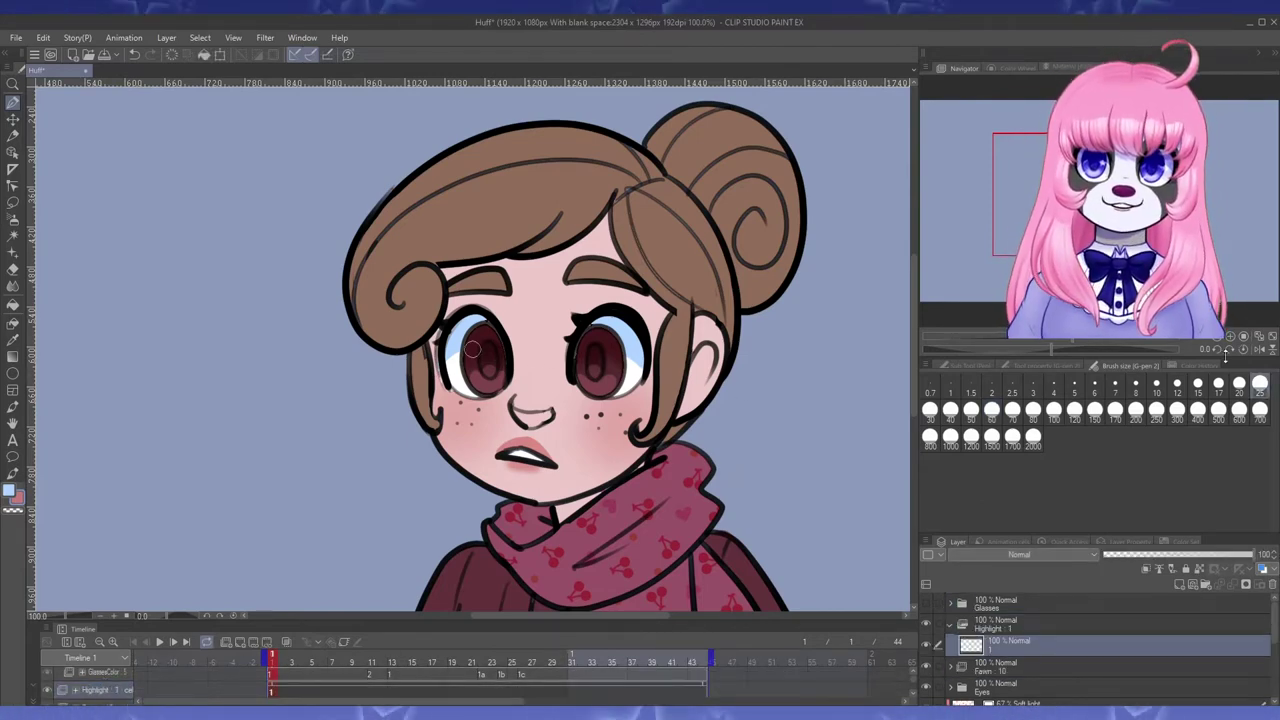
- Set the Highlight folder to Add (Glow) and dot small highlights onto both eyes at brush size 25
{"action": "left_click", "coordinate": [1020, 625]}
{"action": "left_click", "coordinate": [1020, 555]}
{"action": "left_click", "coordinate": [1001, 322]}
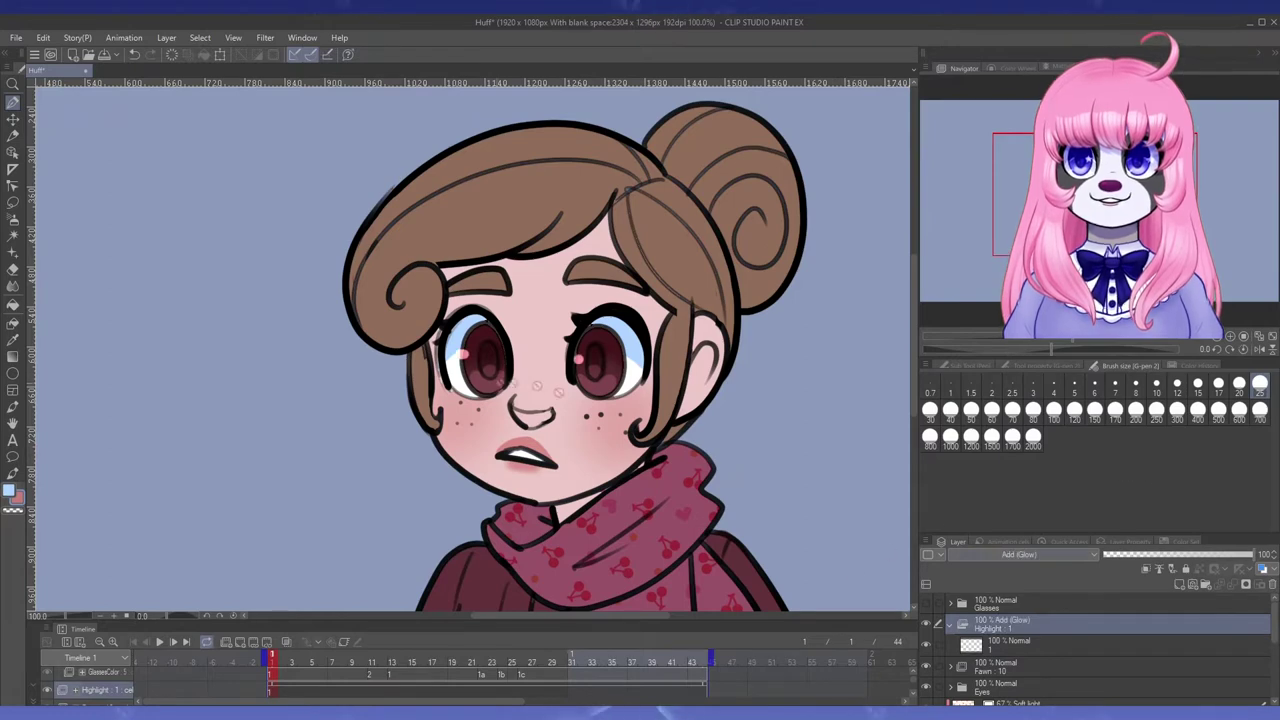
- Add and paint Highlight cels 2, 1a, 1b and 1c at frames 9, 22, 24 and 26, reusing cel 1 at frame 13
{"action": "left_click", "coordinate": [1020, 646]}
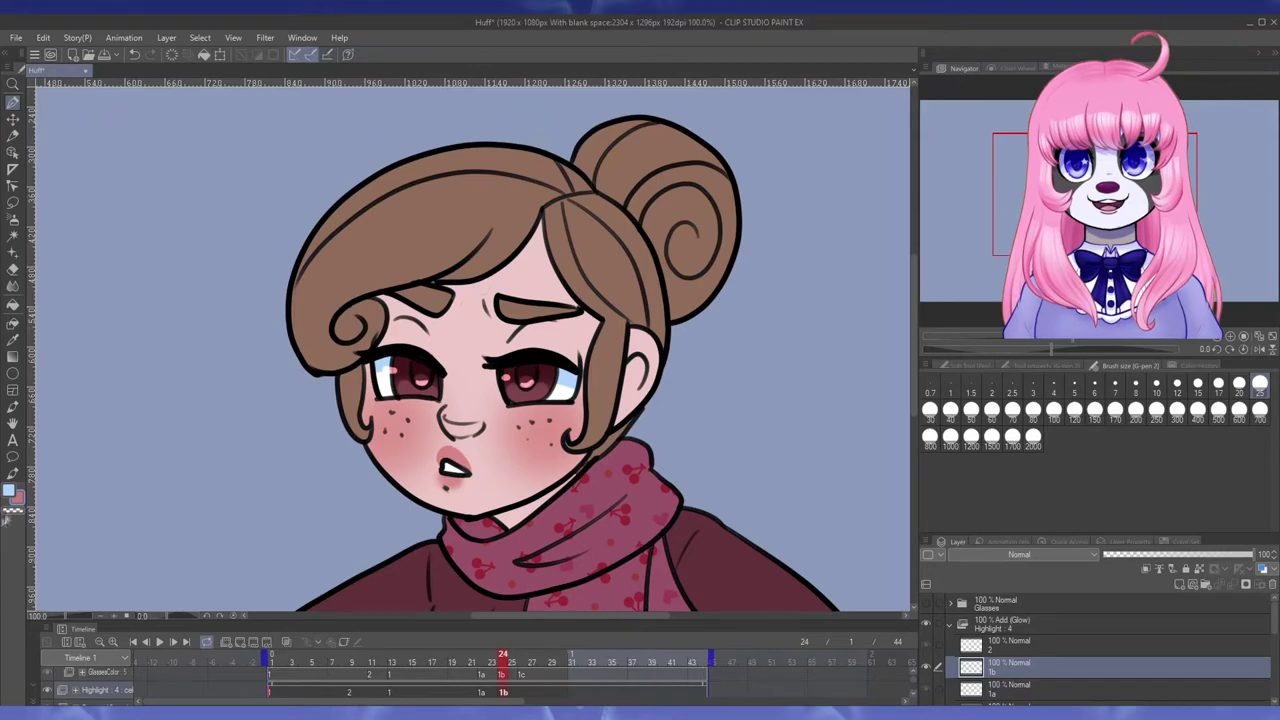
{"action": "left_click", "coordinate": [523, 661]}
{"action": "key", "text": "alt+n"}
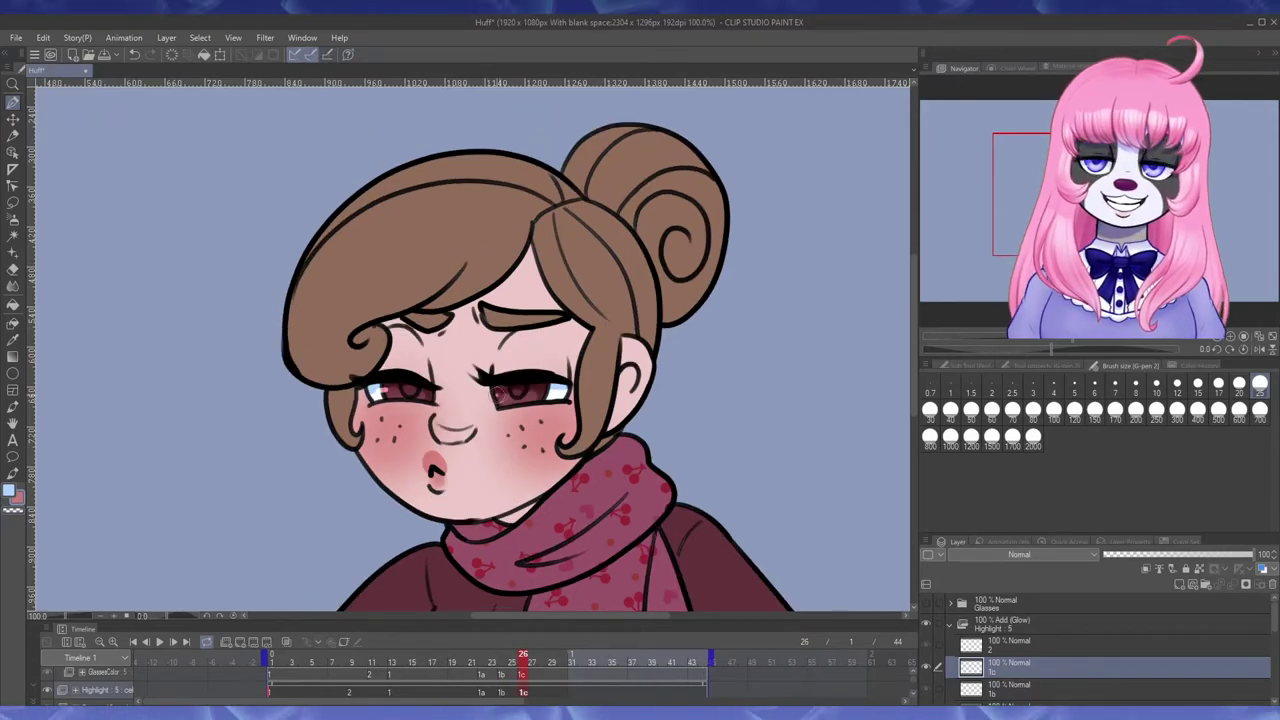
- Play back the animation, make the Glasses folder visible again and collapse the Highlight folder
{"action": "left_click", "coordinate": [160, 642]}
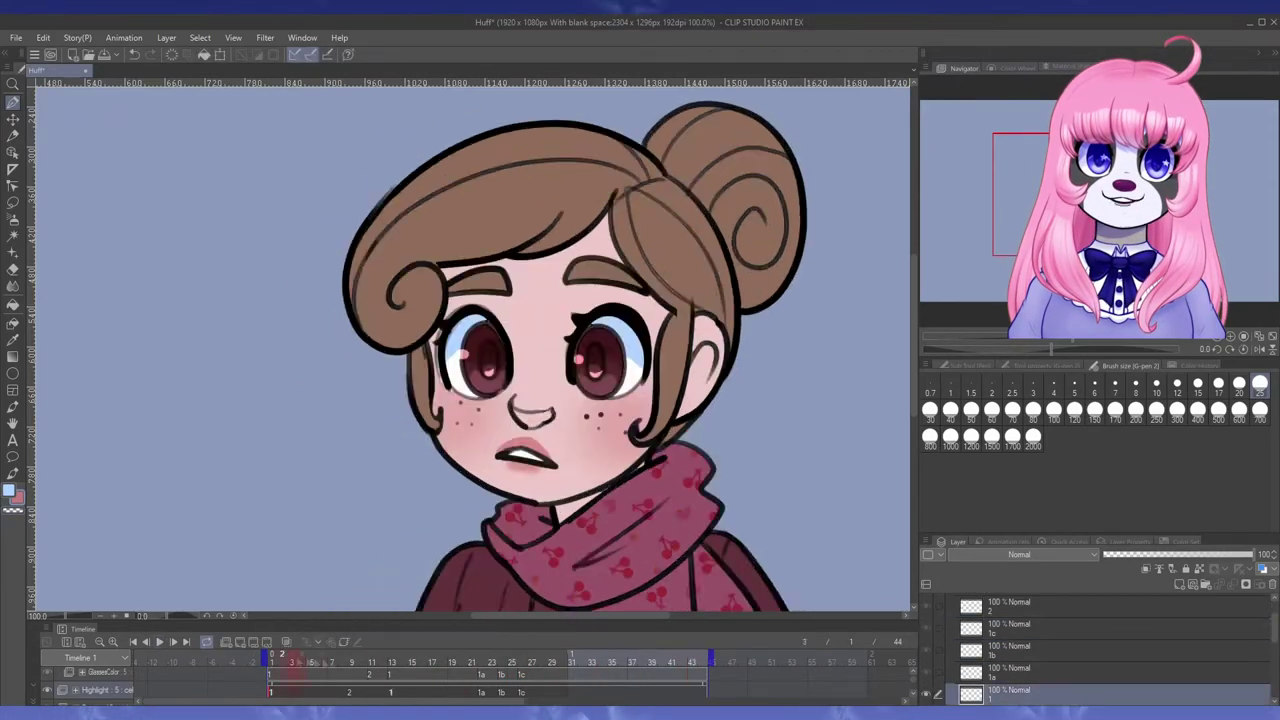
{"action": "left_click", "coordinate": [160, 642]}
{"action": "left_click_drag", "start_coordinate": [1274, 628], "coordinate": [1274, 608]}
{"action": "left_click", "coordinate": [926, 604]}
{"action": "left_click", "coordinate": [950, 626]}
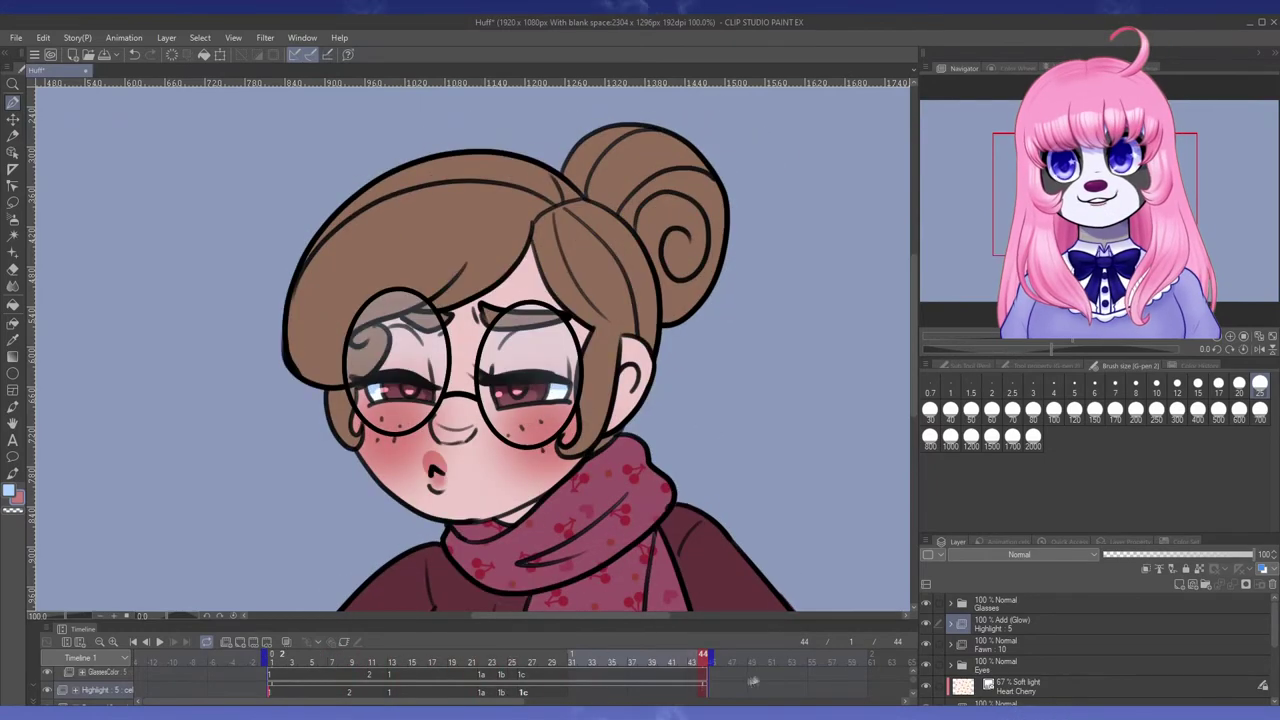
- Zoom out to 66.7% to view more of the character and look through the layer stack
{"action": "scroll", "coordinate": [432, 214], "scroll_direction": "down", "scroll_amount": 1}
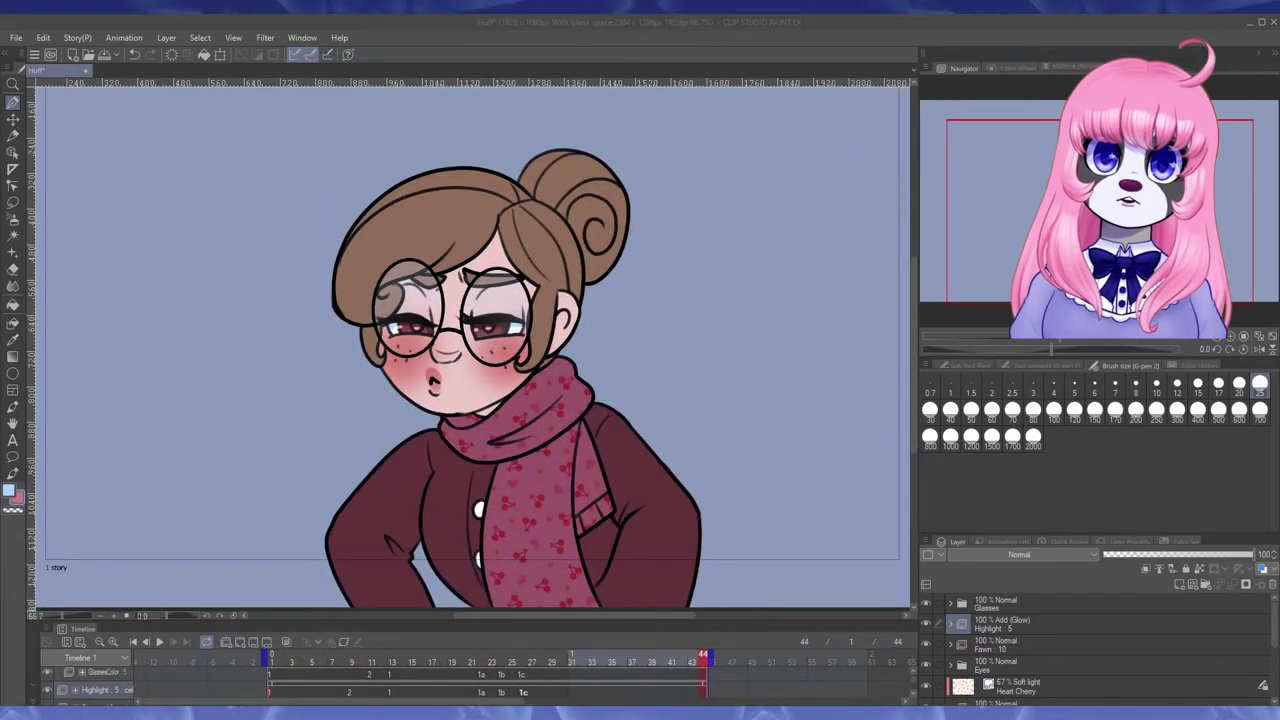
{"action": "scroll", "coordinate": [954, 681], "scroll_direction": "down", "scroll_amount": 5}
{"action": "scroll", "coordinate": [954, 681], "scroll_direction": "up", "scroll_amount": 5}
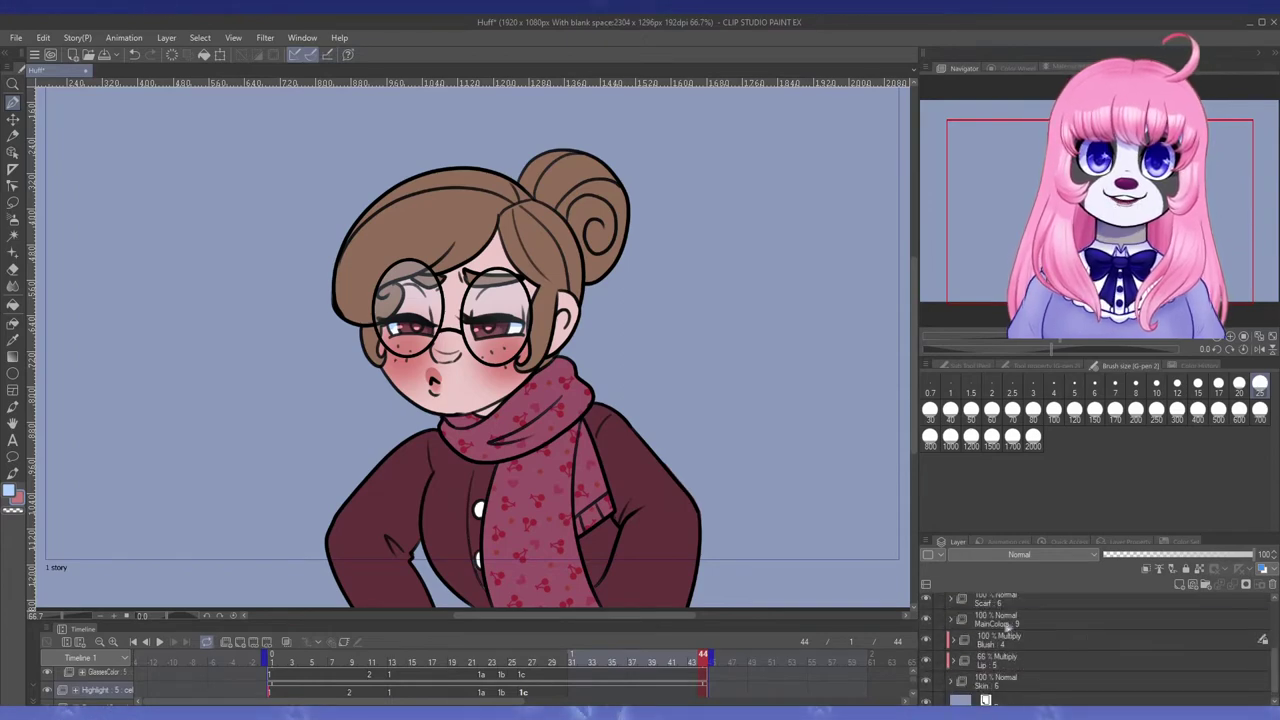
- Group all of the character's animation folders together inside one layer folder above the paper
{"action": "scroll", "coordinate": [986, 625], "scroll_direction": "down", "scroll_amount": 5}
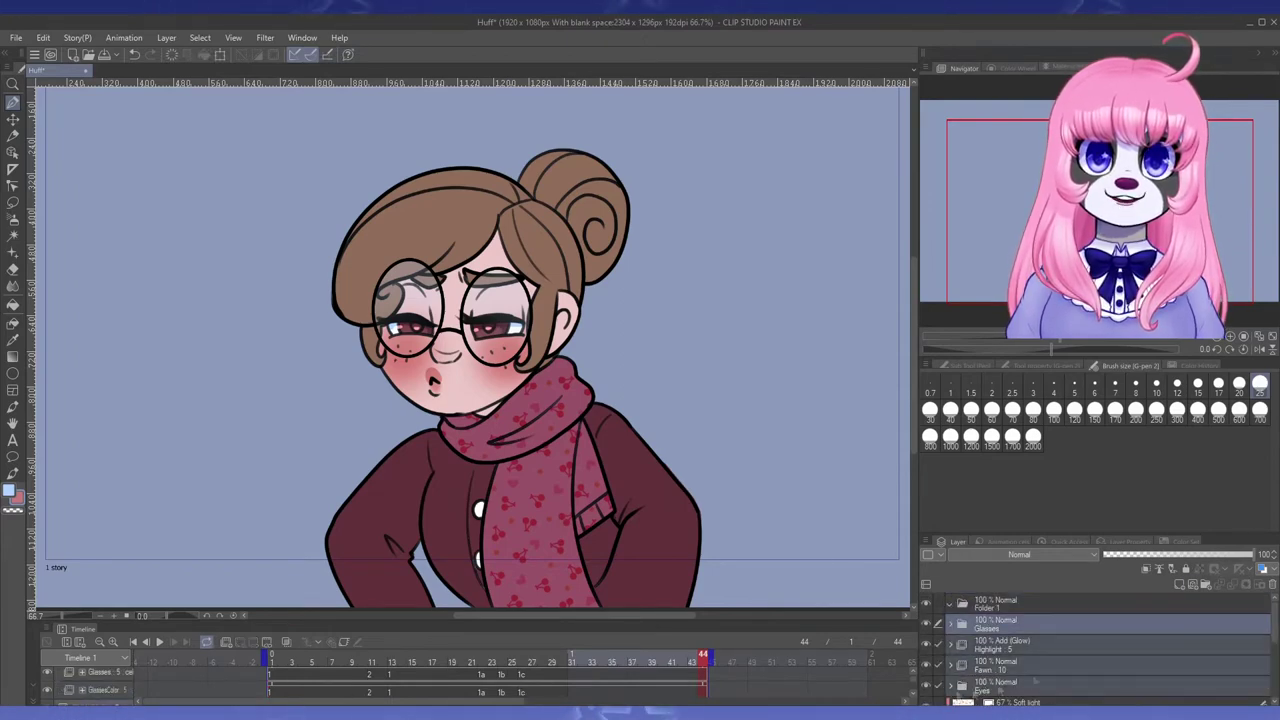
{"action": "left_click_drag", "start_coordinate": [1274, 682], "coordinate": [1274, 602]}
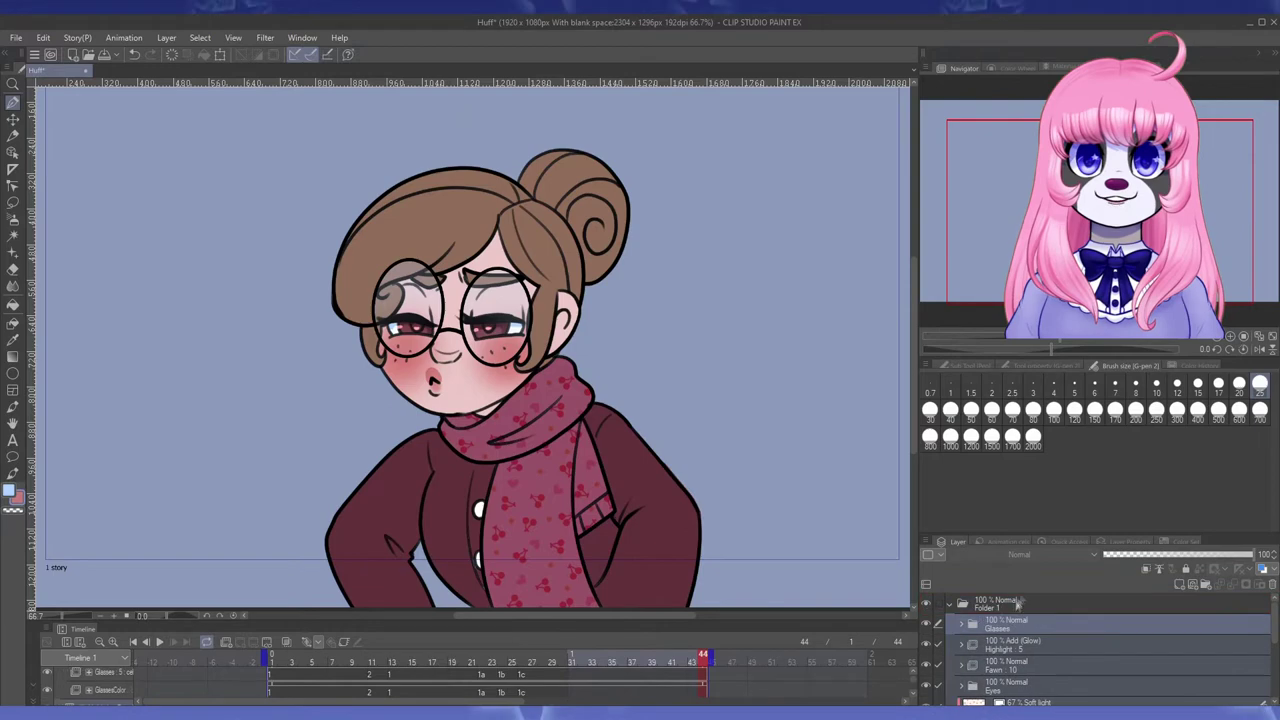
{"action": "left_click_drag", "start_coordinate": [990, 630], "coordinate": [990, 606]}
- Change the paper layer's color to dark blue
{"action": "scroll", "coordinate": [990, 640], "scroll_direction": "down", "scroll_amount": 5}
{"action": "left_click", "coordinate": [1003, 695]}
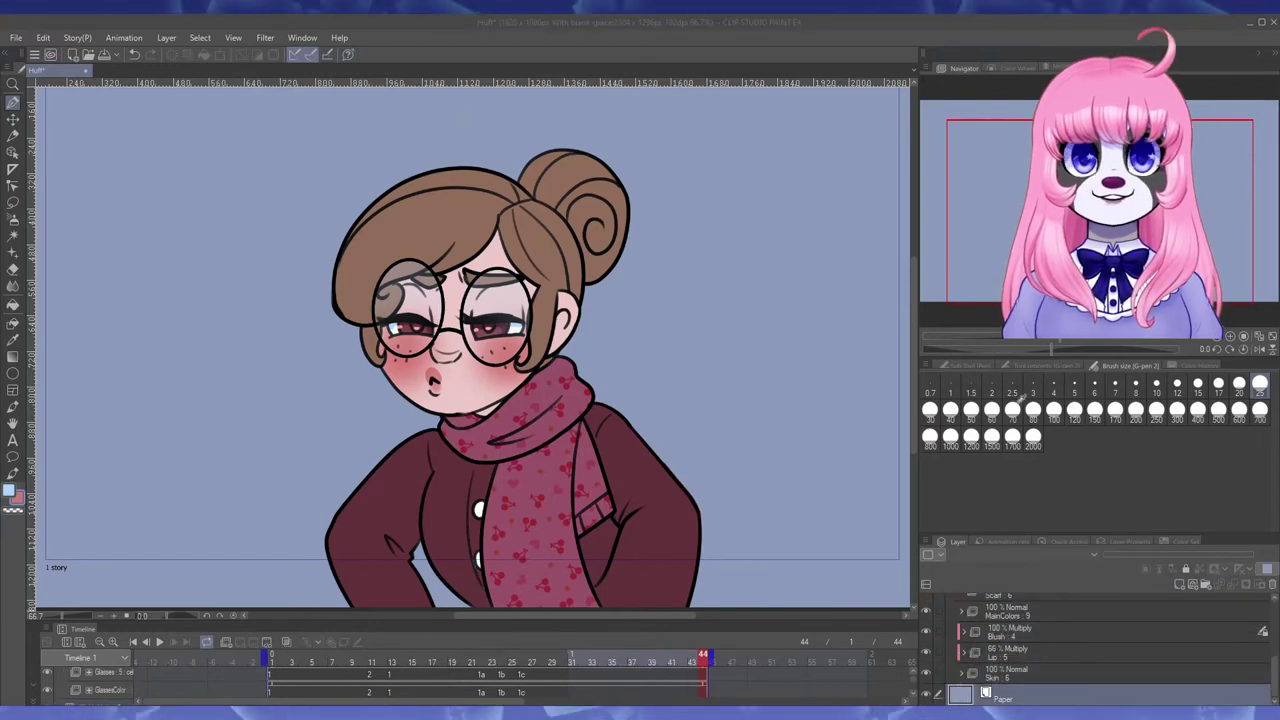
{"action": "left_click", "coordinate": [1262, 287]}
- Add a layer above the character folder, clip it to the folder, and fill it with purple at 16% opacity
{"action": "scroll", "coordinate": [1034, 640], "scroll_direction": "up", "scroll_amount": 5}
{"action": "left_click", "coordinate": [1034, 606]}
{"action": "left_click", "coordinate": [1180, 584]}
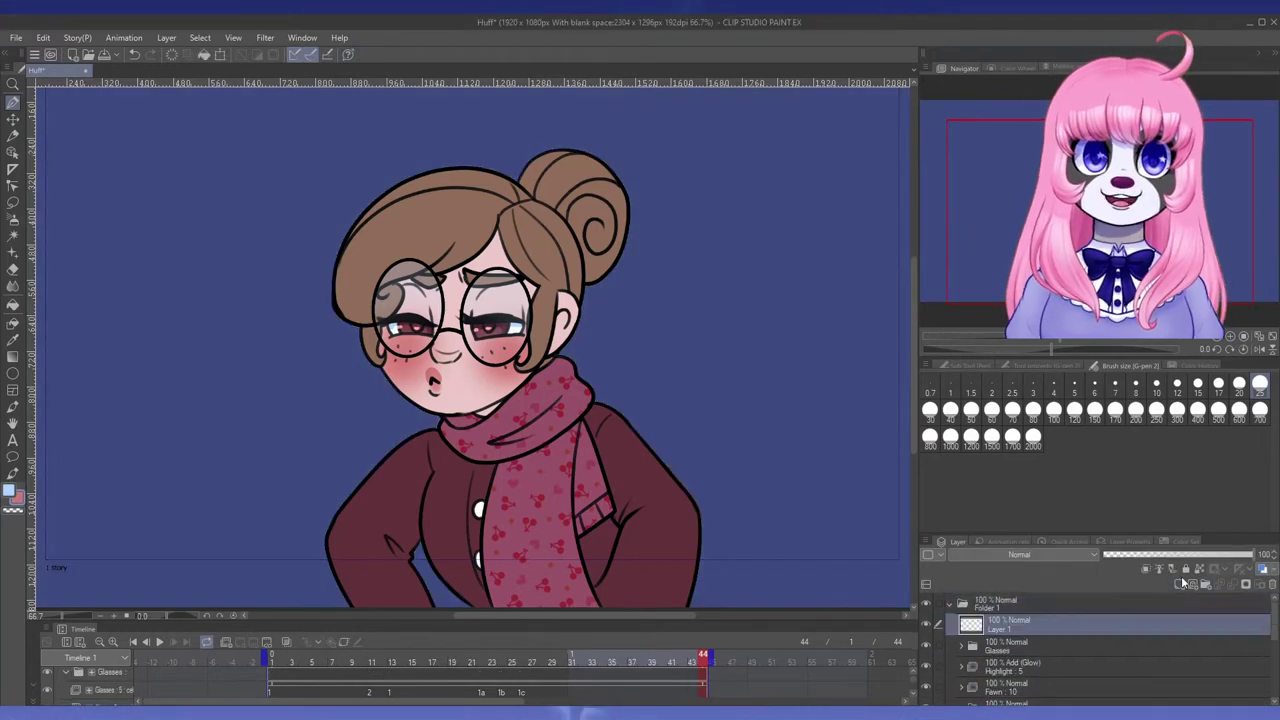
{"action": "left_click_drag", "start_coordinate": [1036, 624], "coordinate": [1034, 601]}
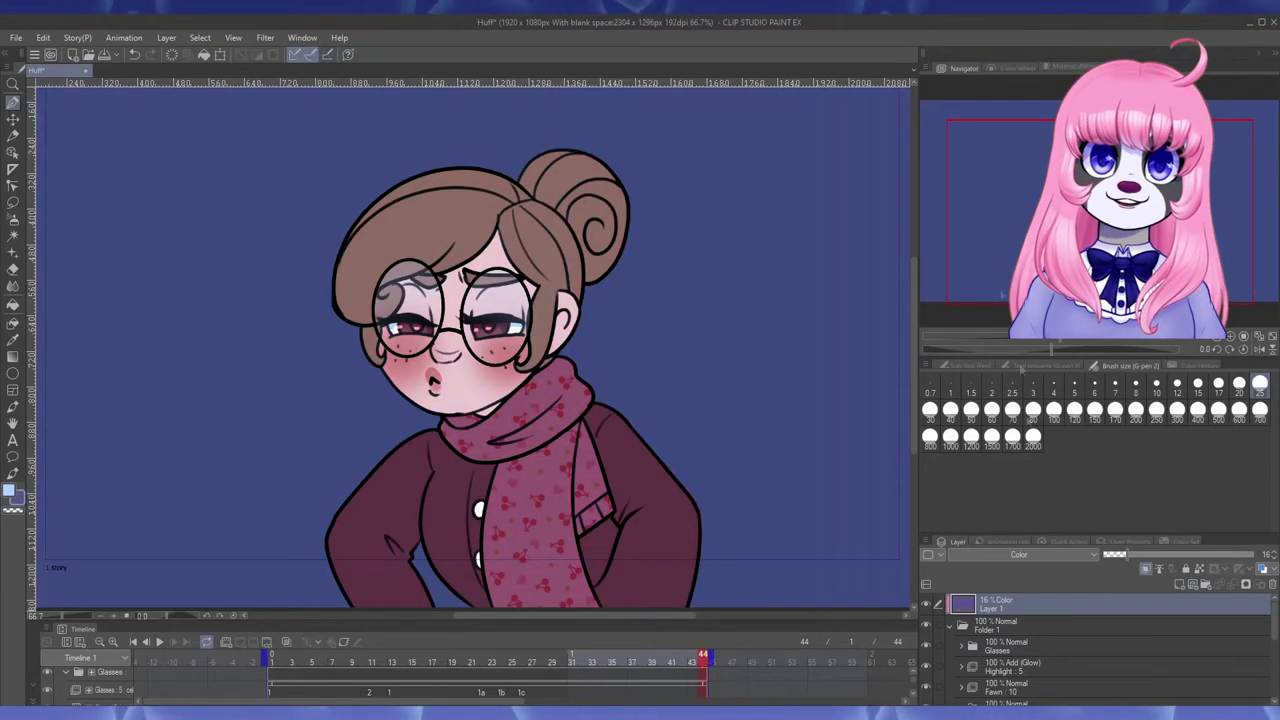
- Set the purple layer to Multiply at 27% opacity, add a cream Soft light layer above it, and preview the animation
{"action": "left_click", "coordinate": [1011, 206]}
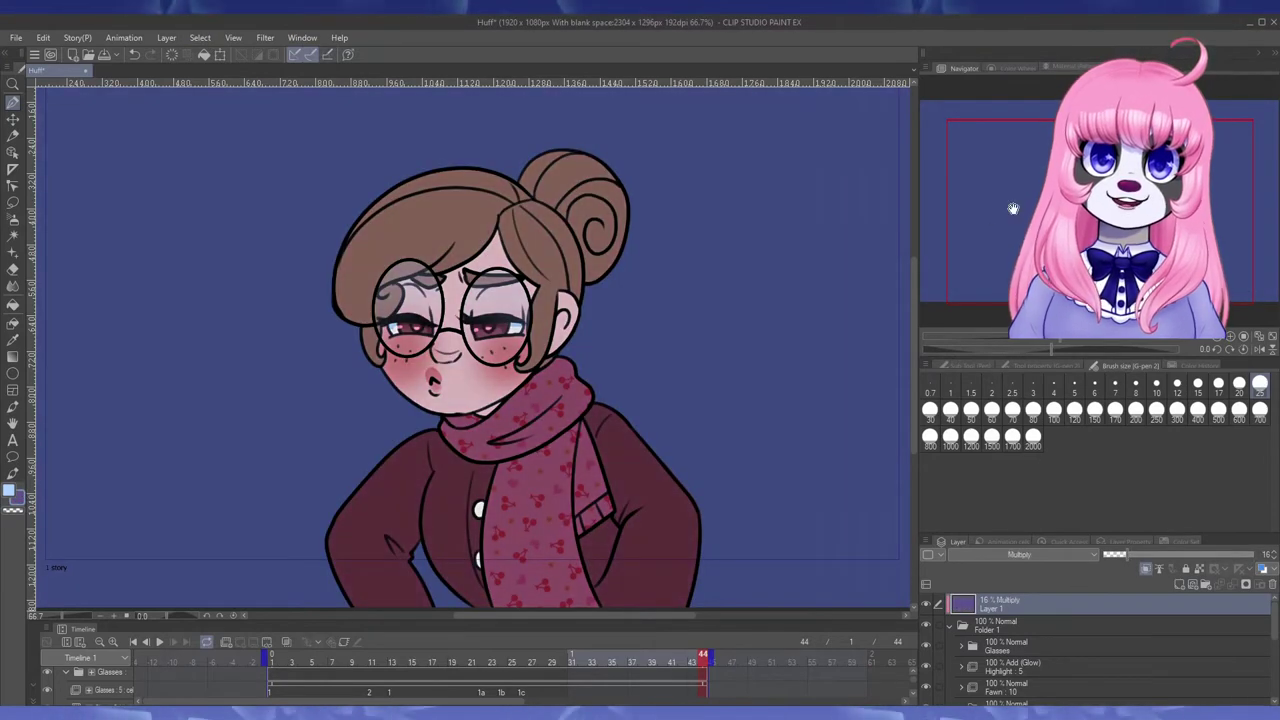
{"action": "left_click_drag", "start_coordinate": [1129, 556], "coordinate": [1144, 558]}
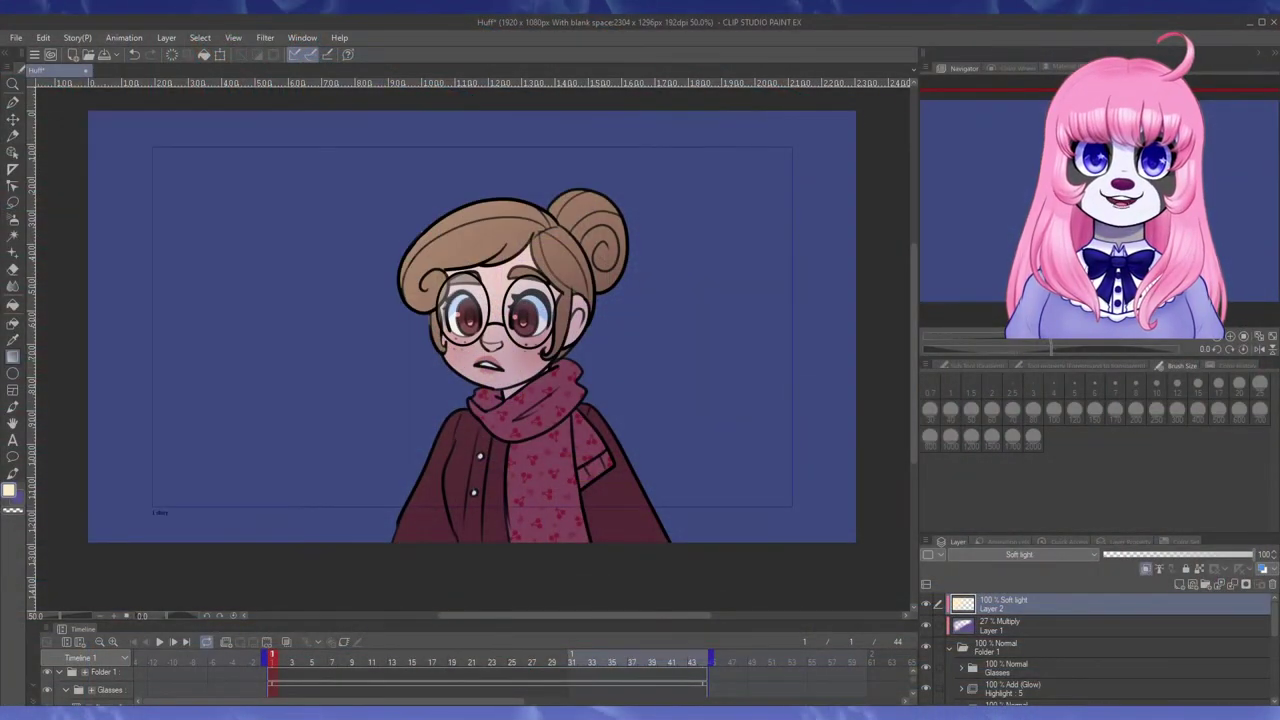
{"action": "left_click", "coordinate": [159, 642]}
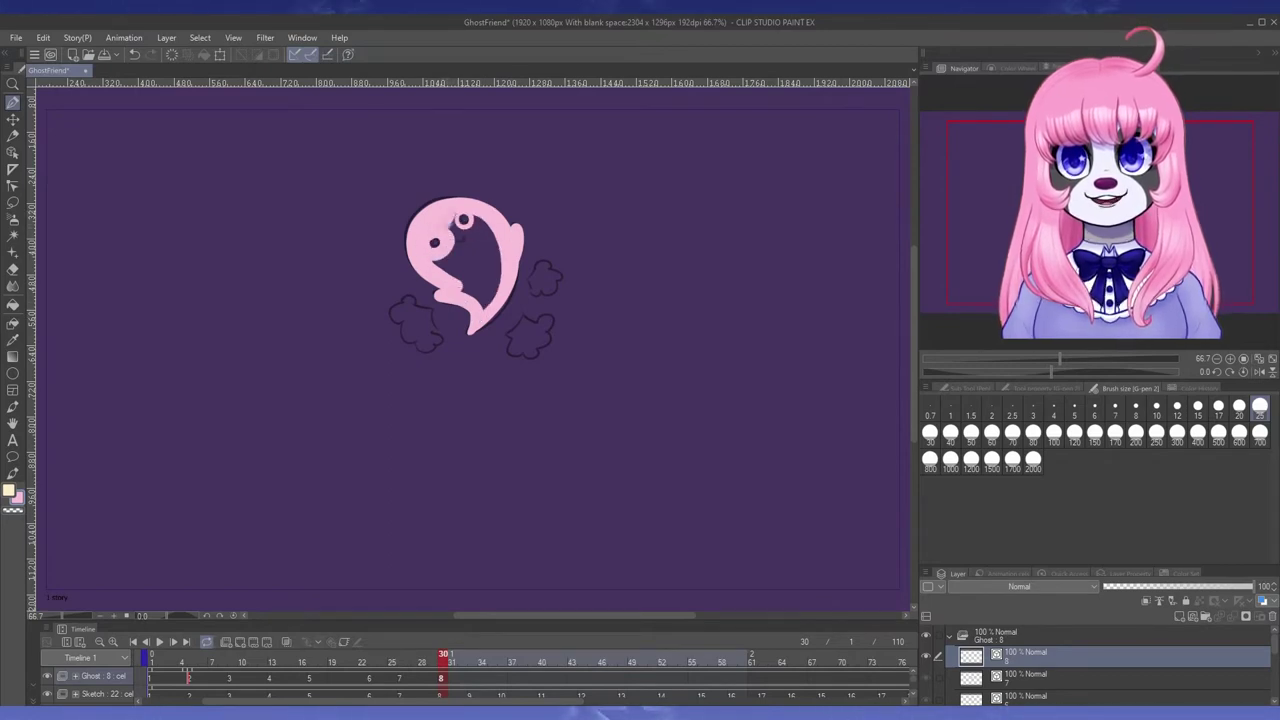
- In the GhostFriend animation, lower the Ghost folder's opacity to 76% and select cel 8
{"action": "left_click", "coordinate": [1086, 636]}
{"action": "left_click", "coordinate": [1217, 587]}
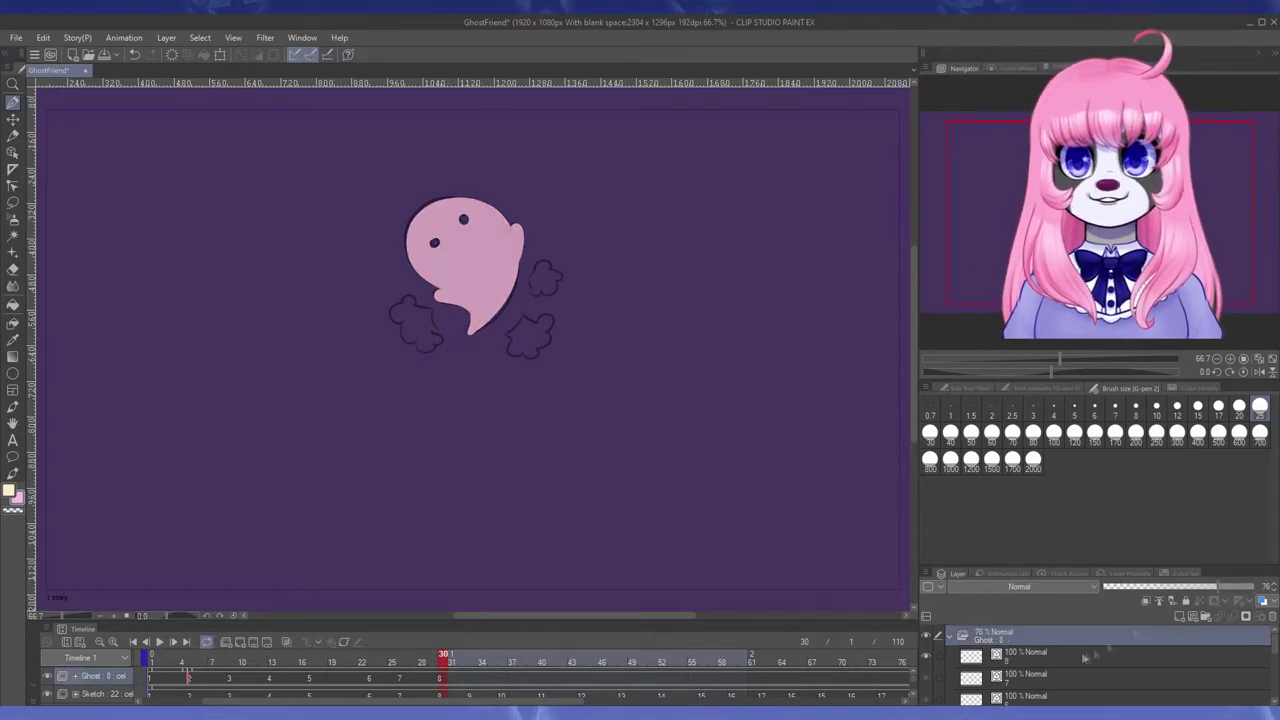
{"action": "left_click", "coordinate": [1086, 657]}
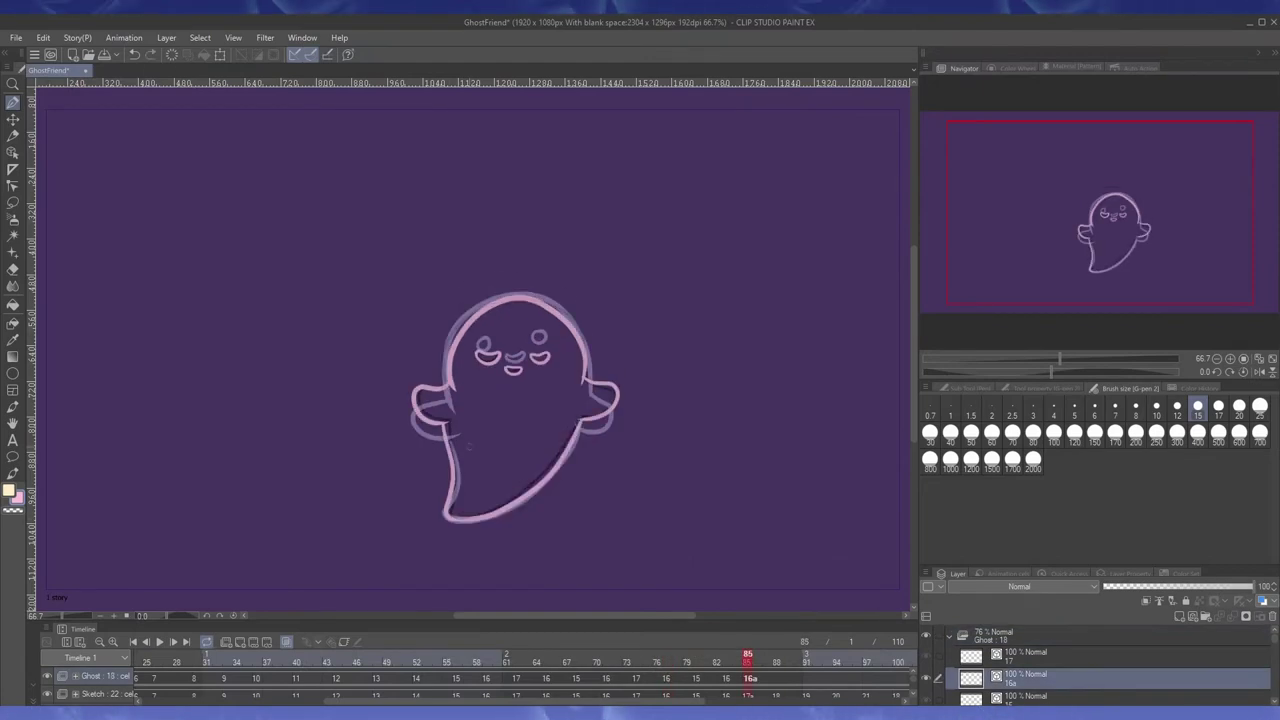
- Outline the ghost's waving cels up to 16d at frame 97 and rework the cel at frame 91
{"action": "left_click", "coordinate": [531, 662]}
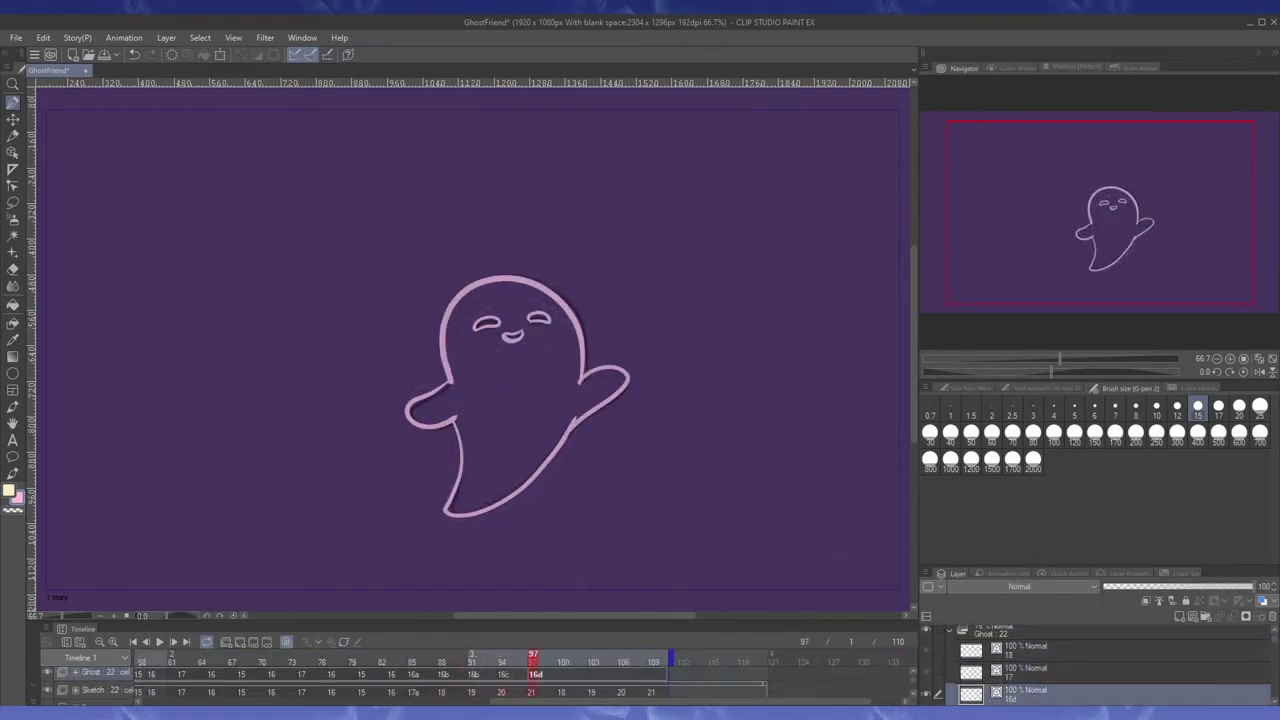
{"action": "left_click", "coordinate": [474, 662]}
{"action": "key", "text": "e"}
{"action": "key", "text": "p"}
{"action": "left_click", "coordinate": [624, 662]}
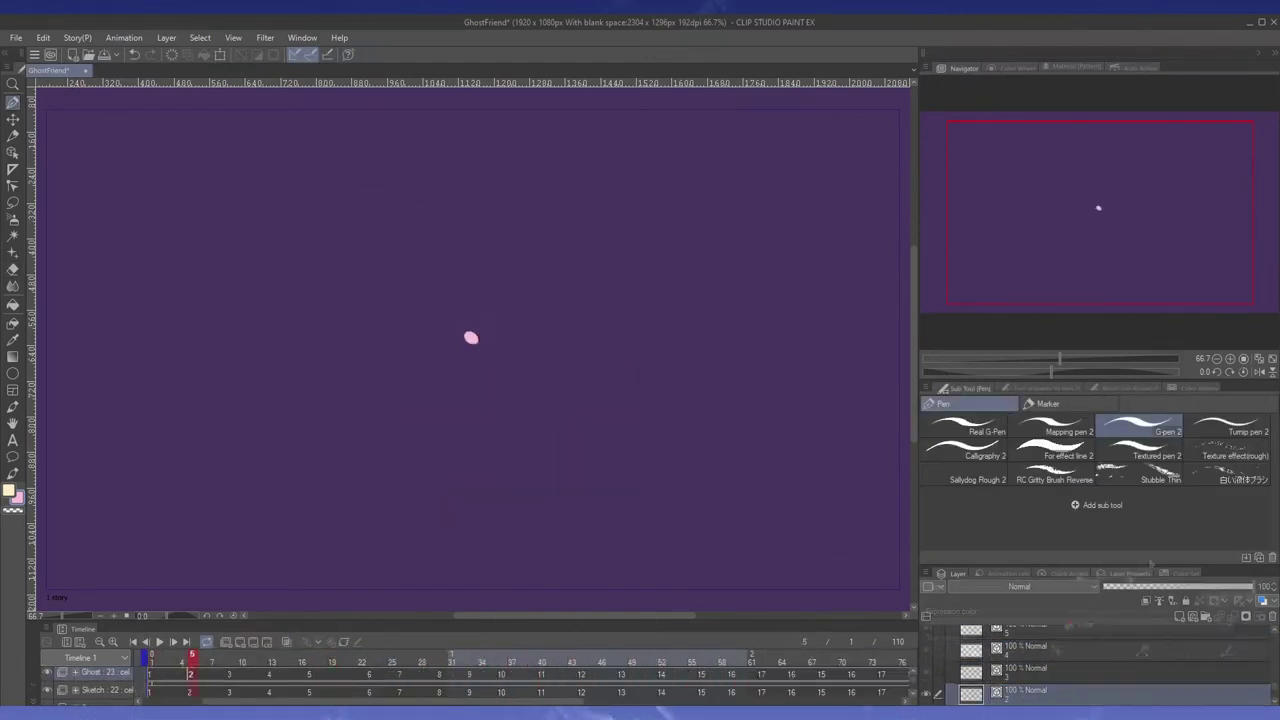
- Add Fill cels 2 to 6 at frames 36 to 52 and fill the ghost's body pink inside its outlines
{"action": "left_click", "coordinate": [501, 662]}
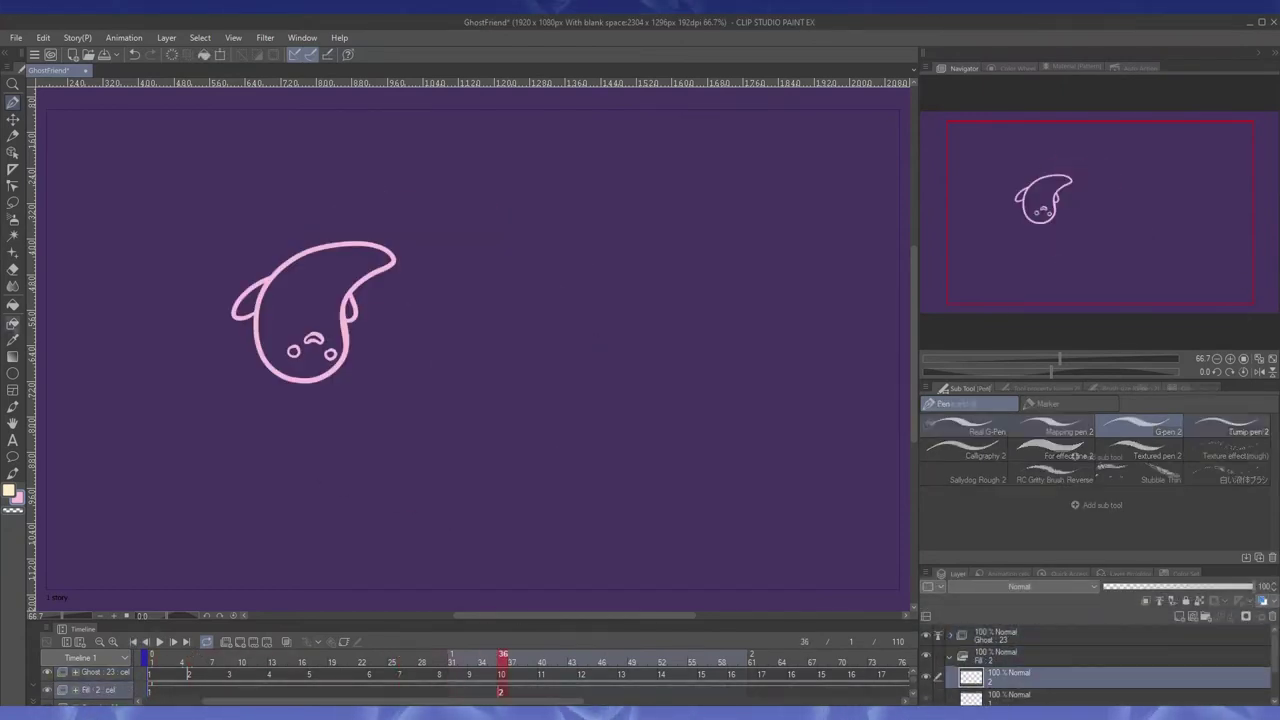
{"action": "left_click", "coordinate": [541, 662]}
{"action": "key", "text": "e"}
{"action": "left_click", "coordinate": [581, 662]}
{"action": "key", "text": "p"}
{"action": "left_click", "coordinate": [622, 662]}
{"action": "left_click", "coordinate": [660, 662]}
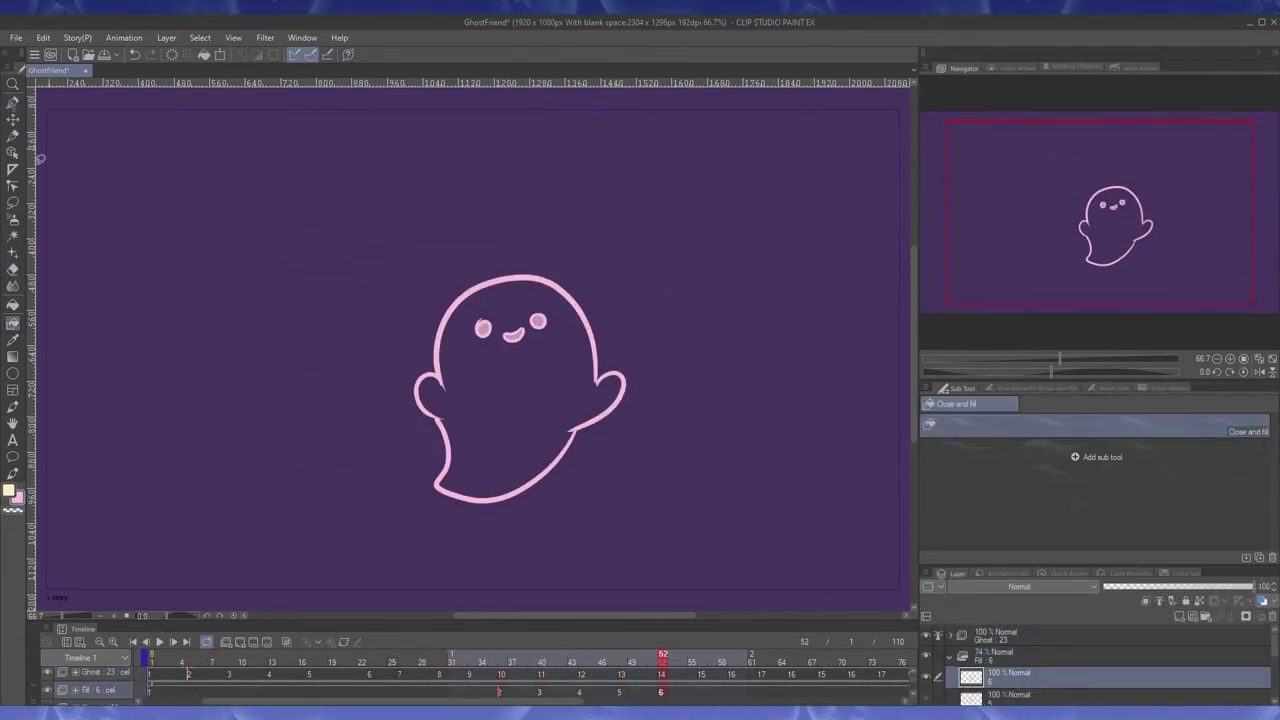
- Add and color Fill cels 7 to 11 after frame 52, reusing cel 9 at frame 74
{"action": "left_click", "coordinate": [703, 662]}
{"action": "key", "text": "p"}
{"action": "left_click", "coordinate": [732, 662]}
{"action": "left_click", "coordinate": [761, 662]}
{"action": "left_click", "coordinate": [793, 662]}
{"action": "left_click", "coordinate": [883, 662]}
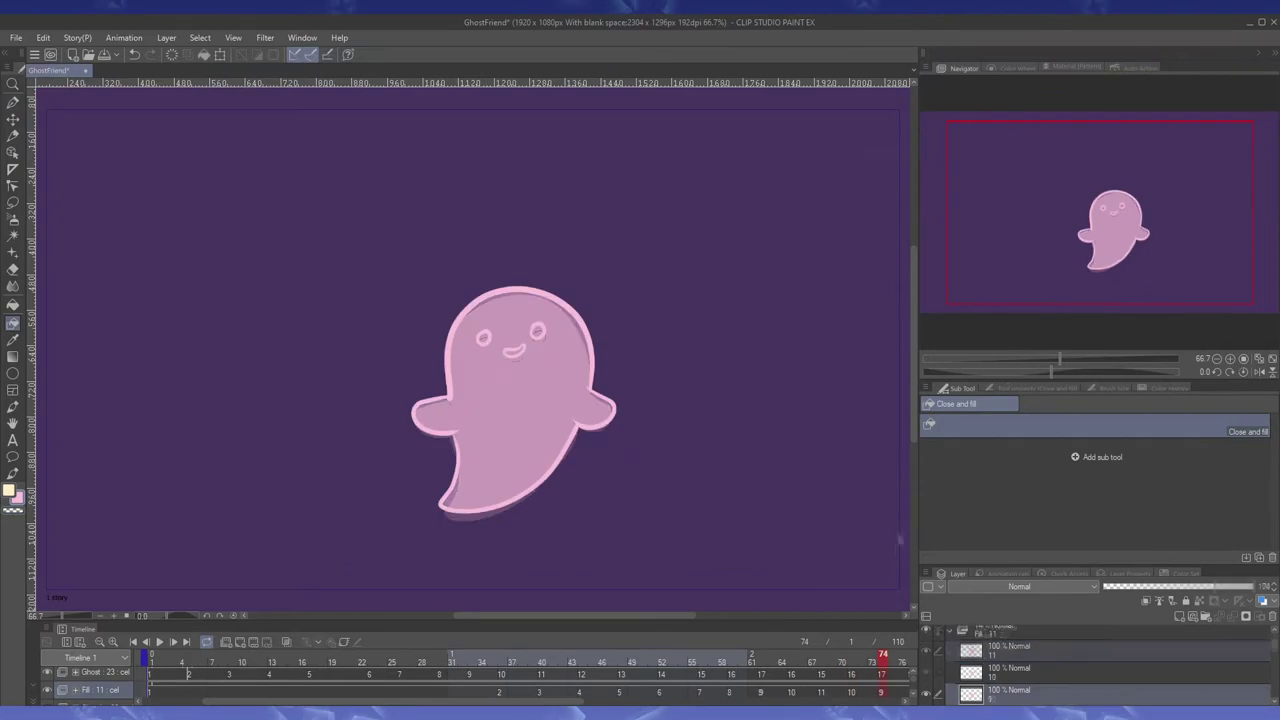
- Add and color Fill cels 10a to 10e for the waving poses, reusing them through frame 109
{"action": "key", "text": "p"}
{"action": "left_click", "coordinate": [877, 662]}
{"action": "left_click", "coordinate": [783, 662]}
{"action": "left_click", "coordinate": [874, 662]}
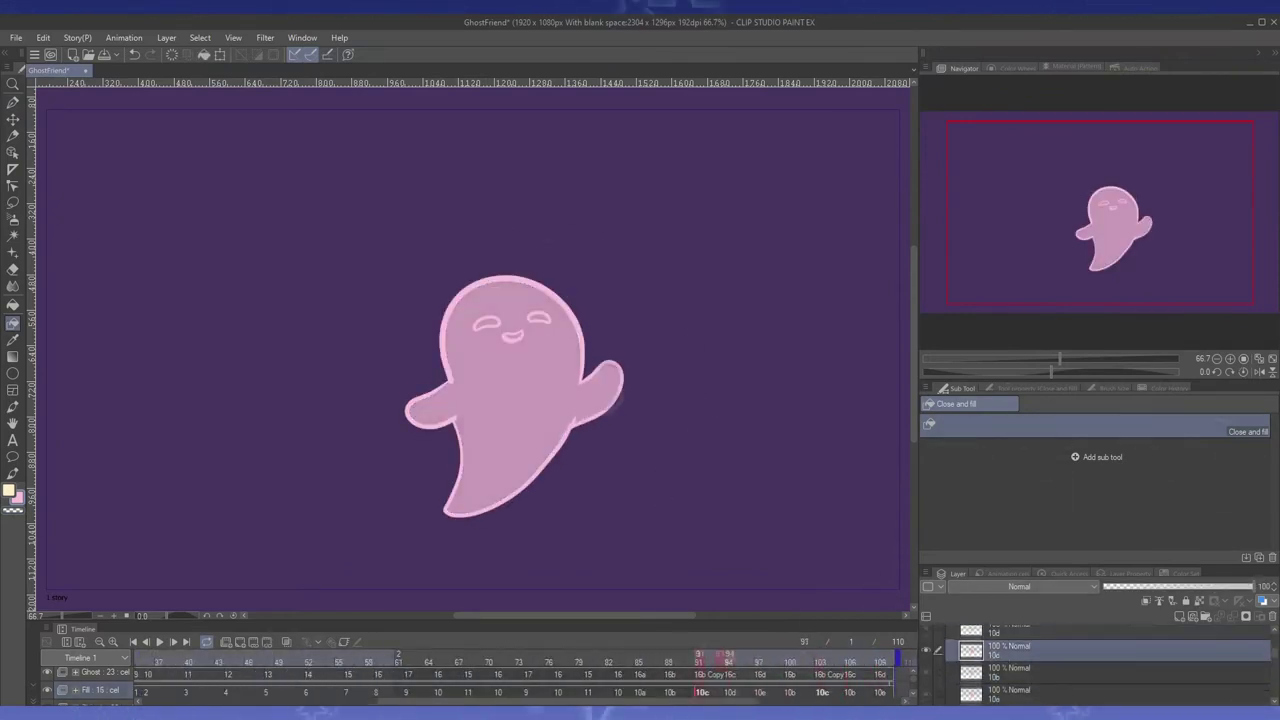
{"action": "key", "text": "p"}
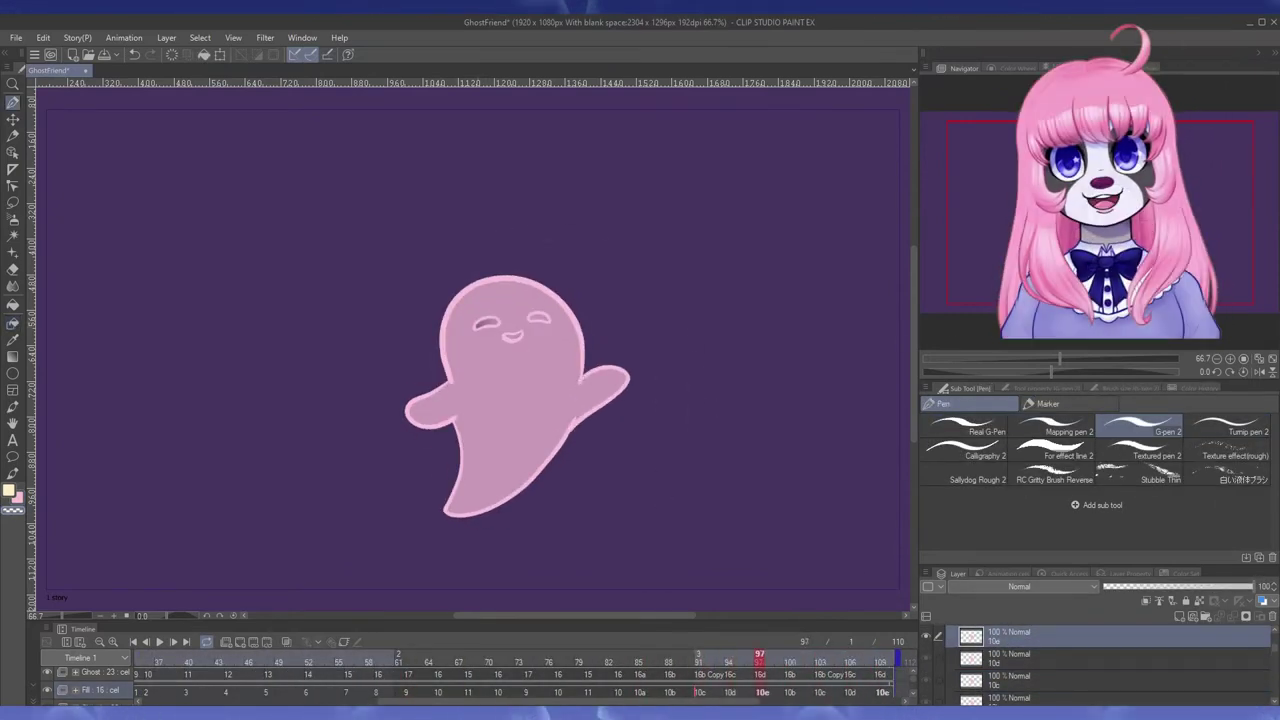
- Collapse the cel folders, create a new layer folder above Ghost, and set the Fill folder's opacity to 100%
{"action": "scroll", "coordinate": [950, 656], "scroll_direction": "up", "scroll_amount": 3}
{"action": "left_click", "coordinate": [950, 656]}
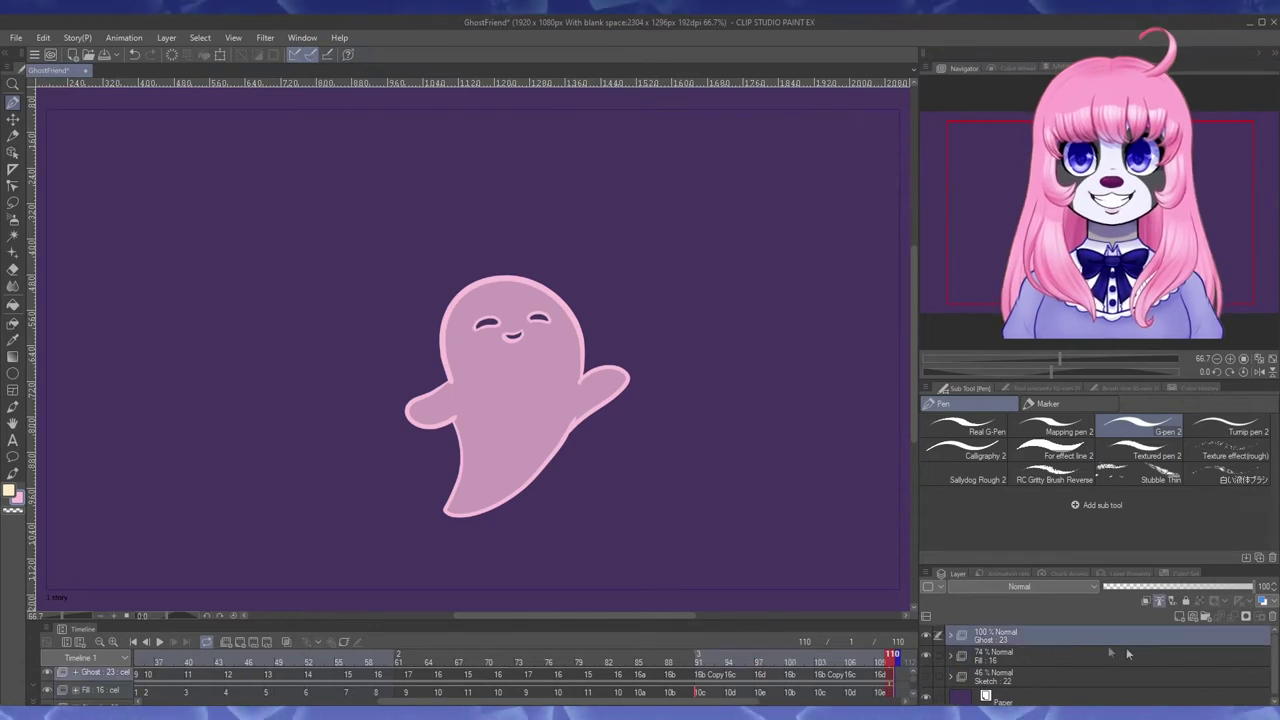
{"action": "left_click", "coordinate": [1200, 617]}
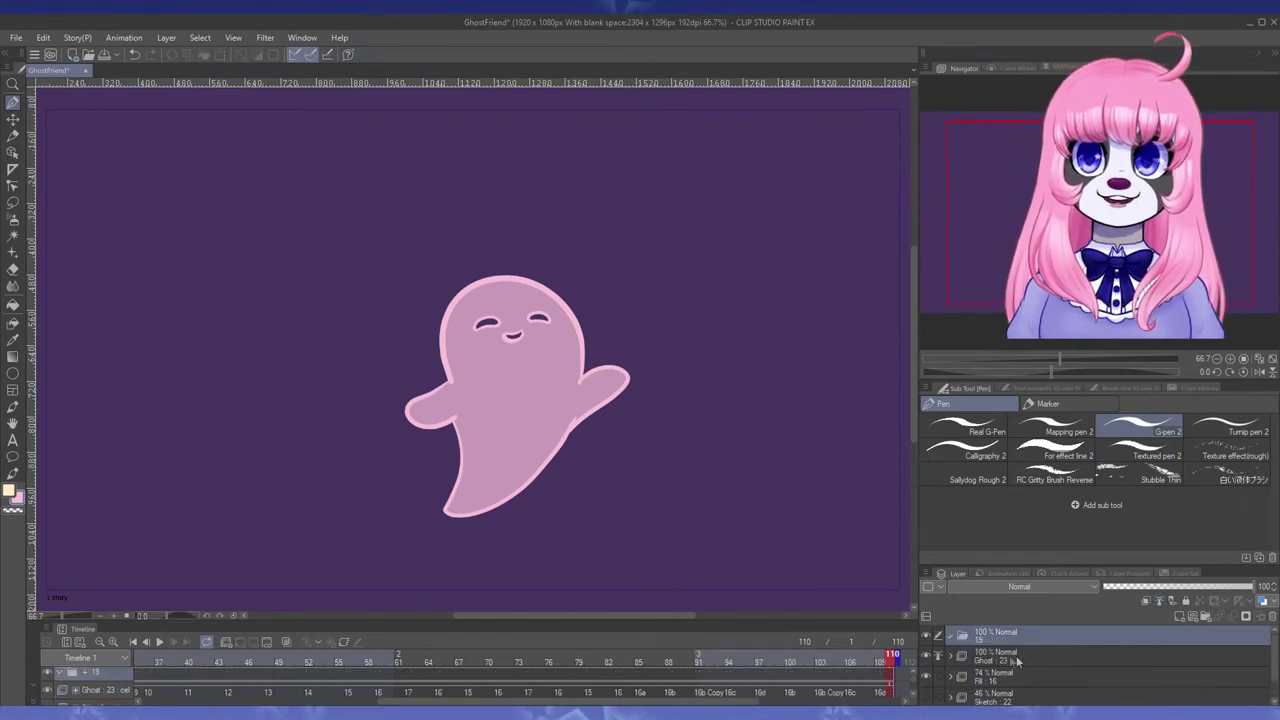
{"action": "left_click", "coordinate": [1012, 676]}
{"action": "left_click_drag", "start_coordinate": [1245, 589], "coordinate": [1276, 566]}
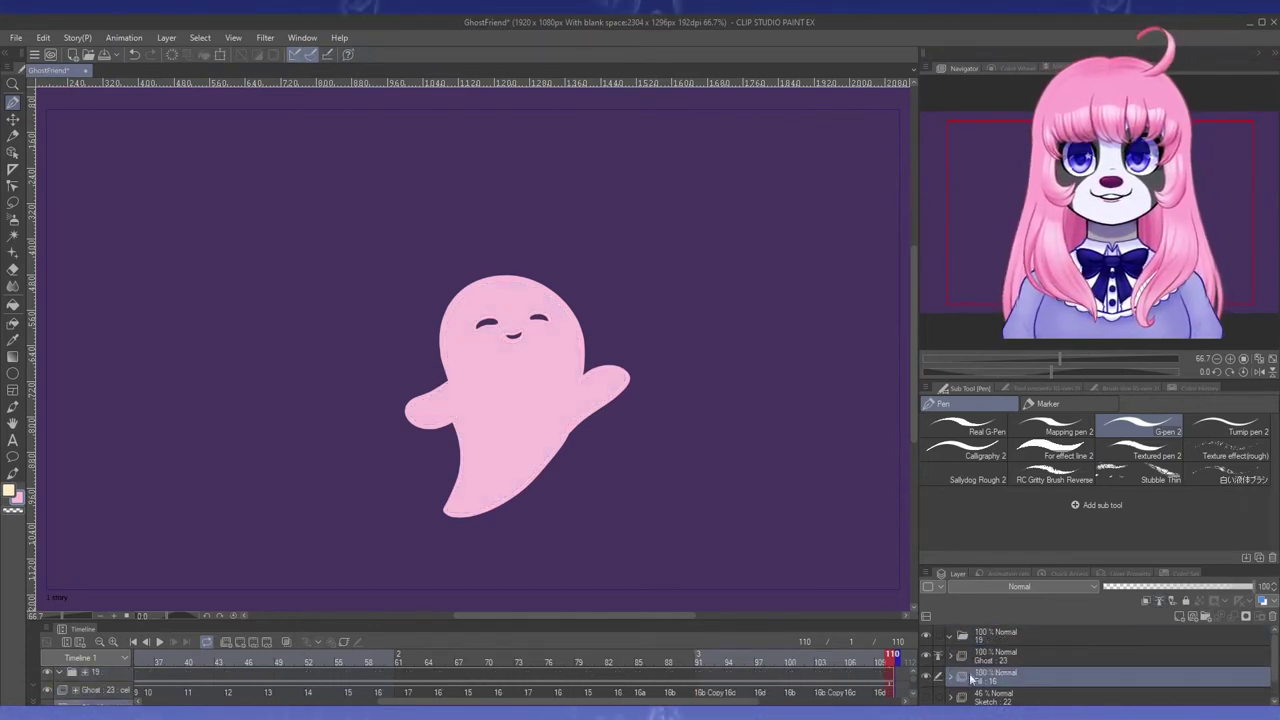
- Move the Ghost and Fill folders into the new folder and play back the animation
{"action": "left_click", "coordinate": [996, 660]}
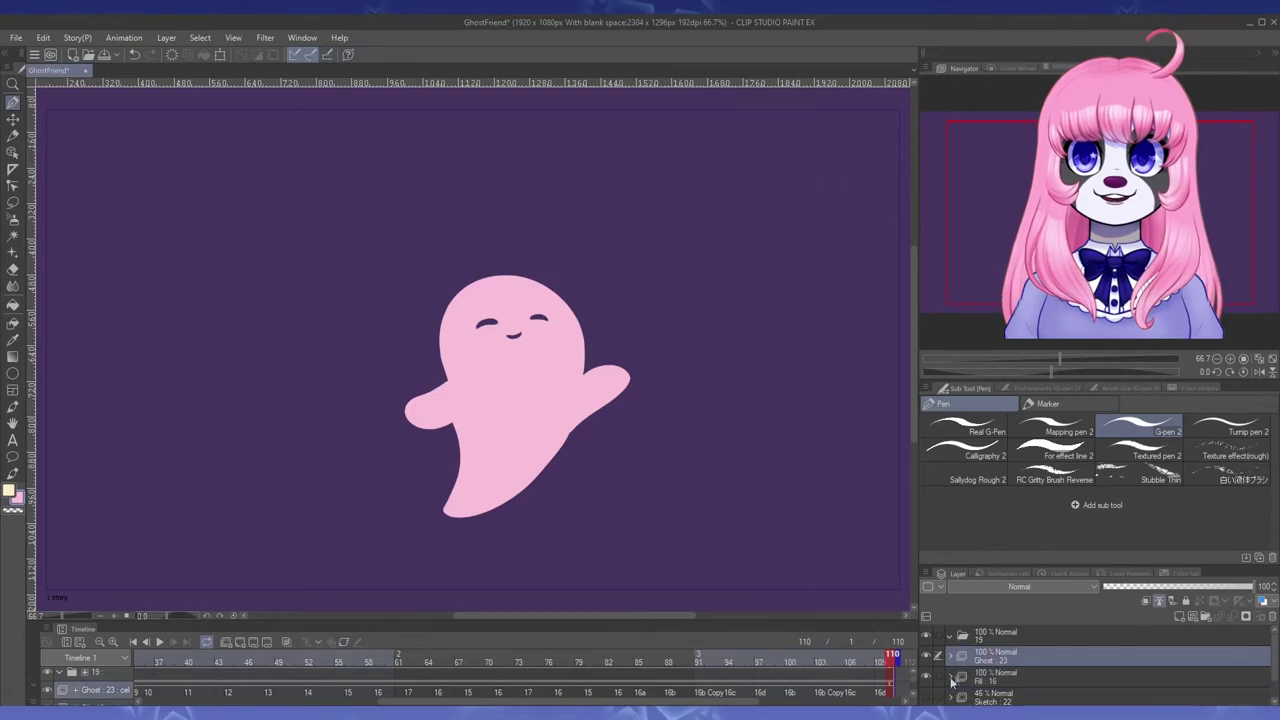
{"action": "left_click_drag", "start_coordinate": [1010, 641], "coordinate": [994, 643]}
{"action": "left_click", "coordinate": [997, 637]}
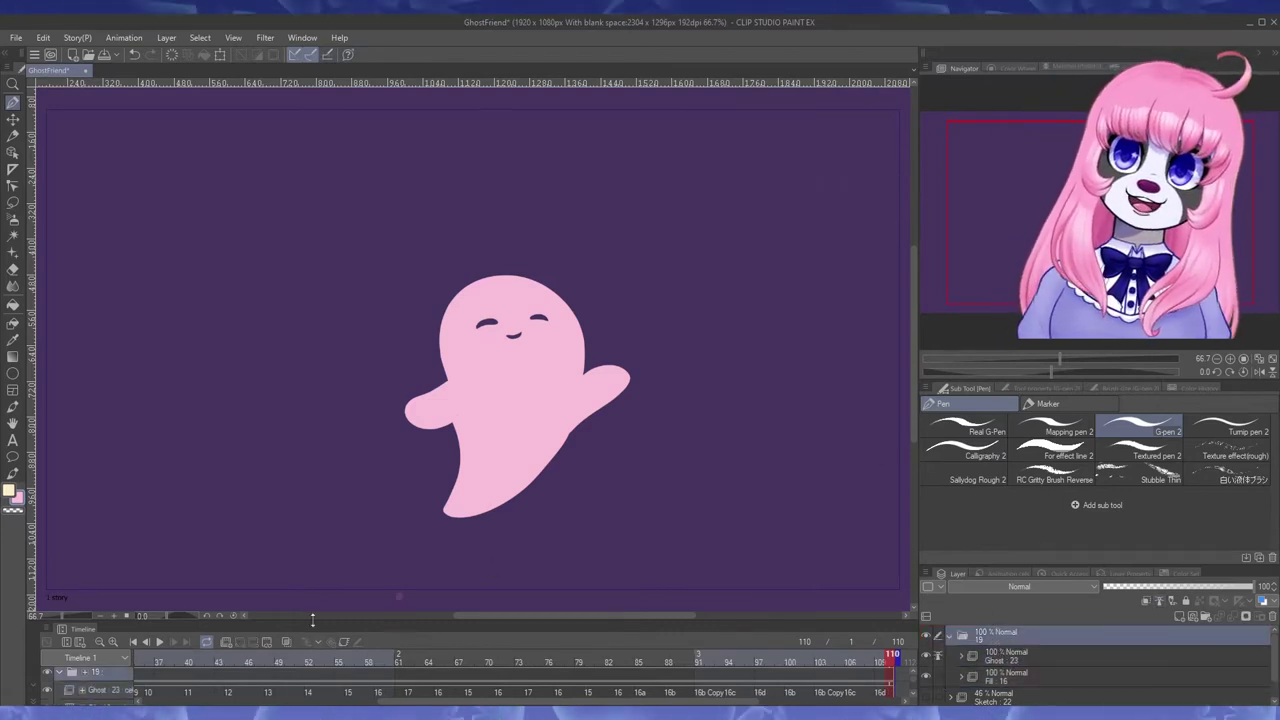
{"action": "left_click", "coordinate": [158, 643]}
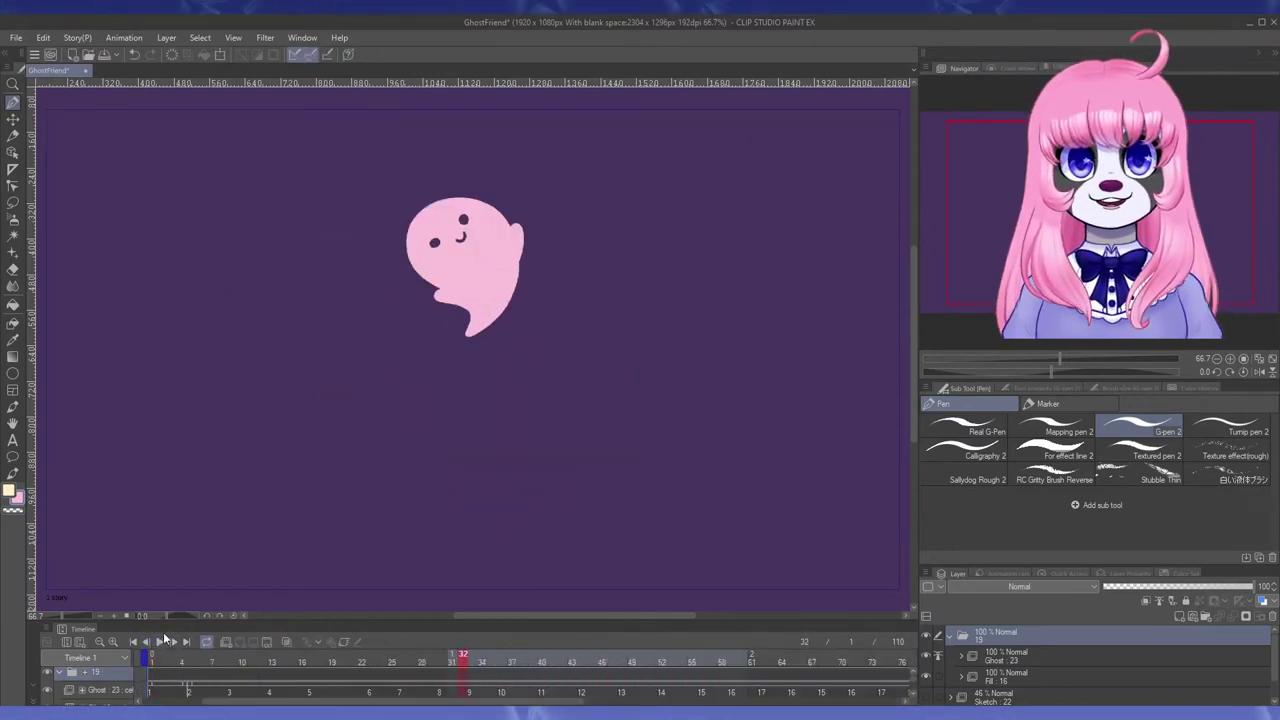
- Apply a black Edge border effect with thickness 3.0 to the ghost's parent folder and play the animation from the start
{"action": "left_click", "coordinate": [1129, 573]}
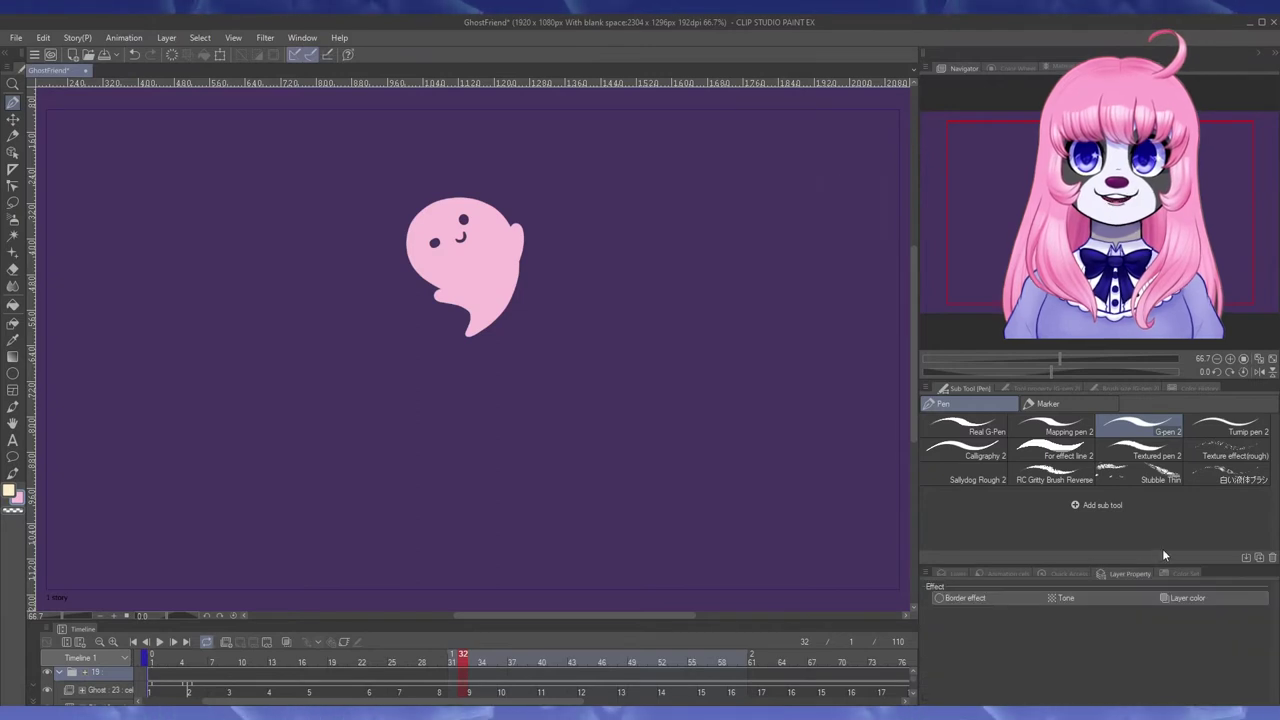
{"action": "left_click", "coordinate": [962, 597]}
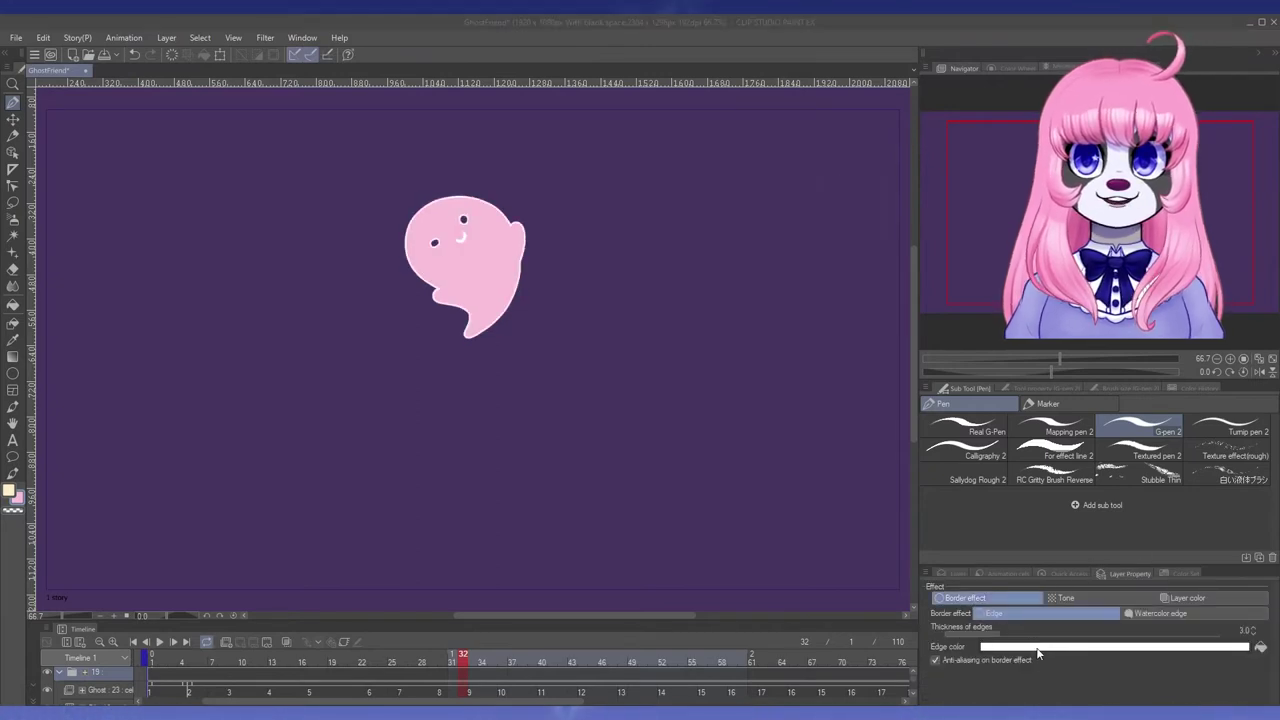
{"action": "left_click", "coordinate": [1238, 322]}
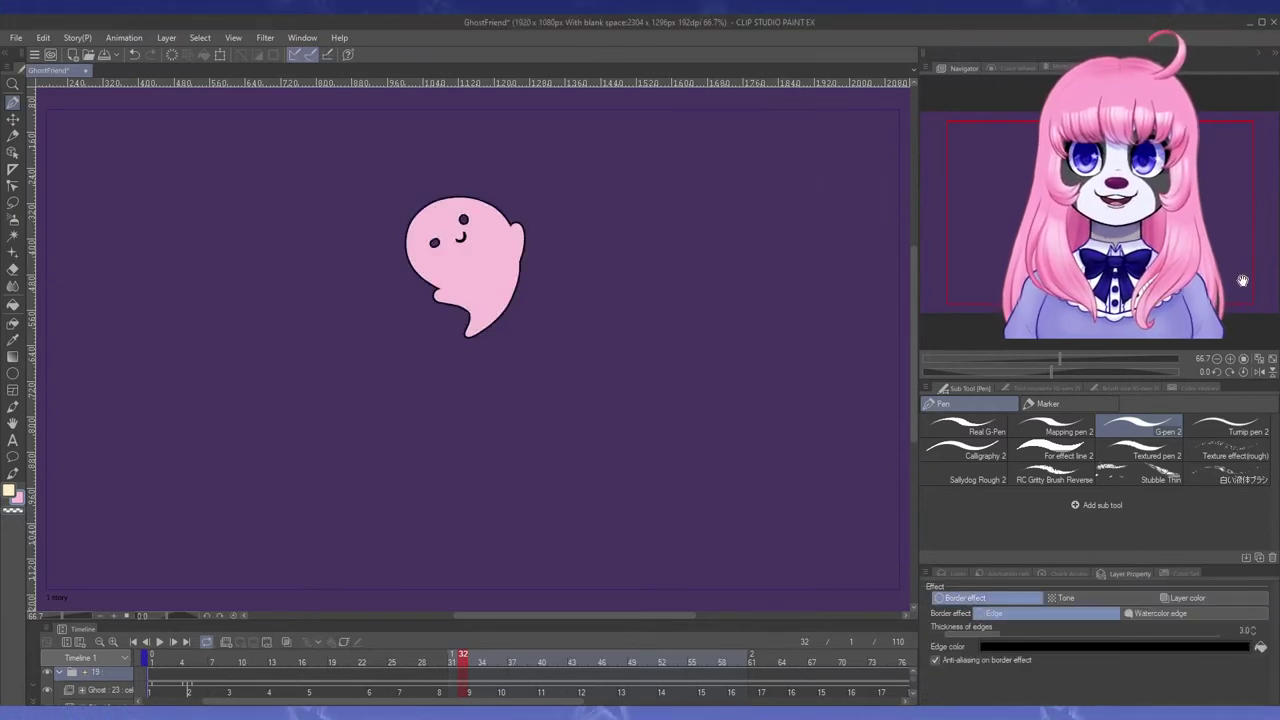
{"action": "left_click", "coordinate": [134, 643]}
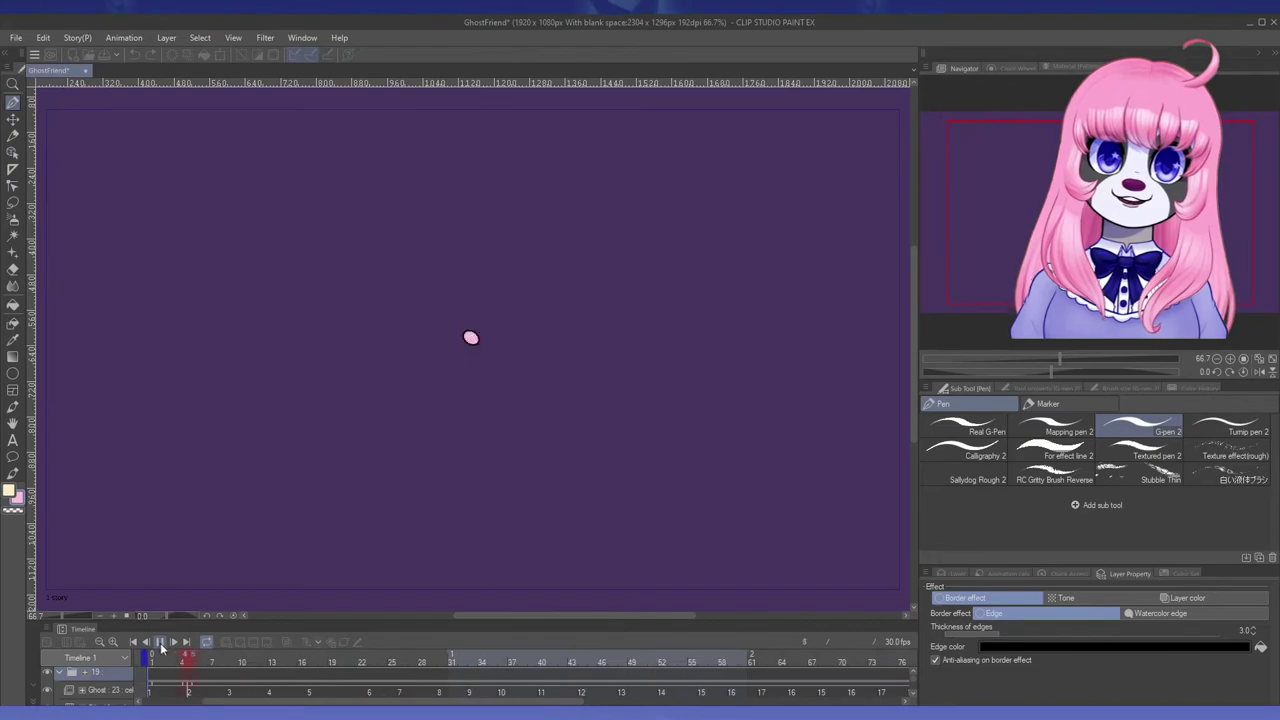
{"action": "left_click", "coordinate": [160, 643]}
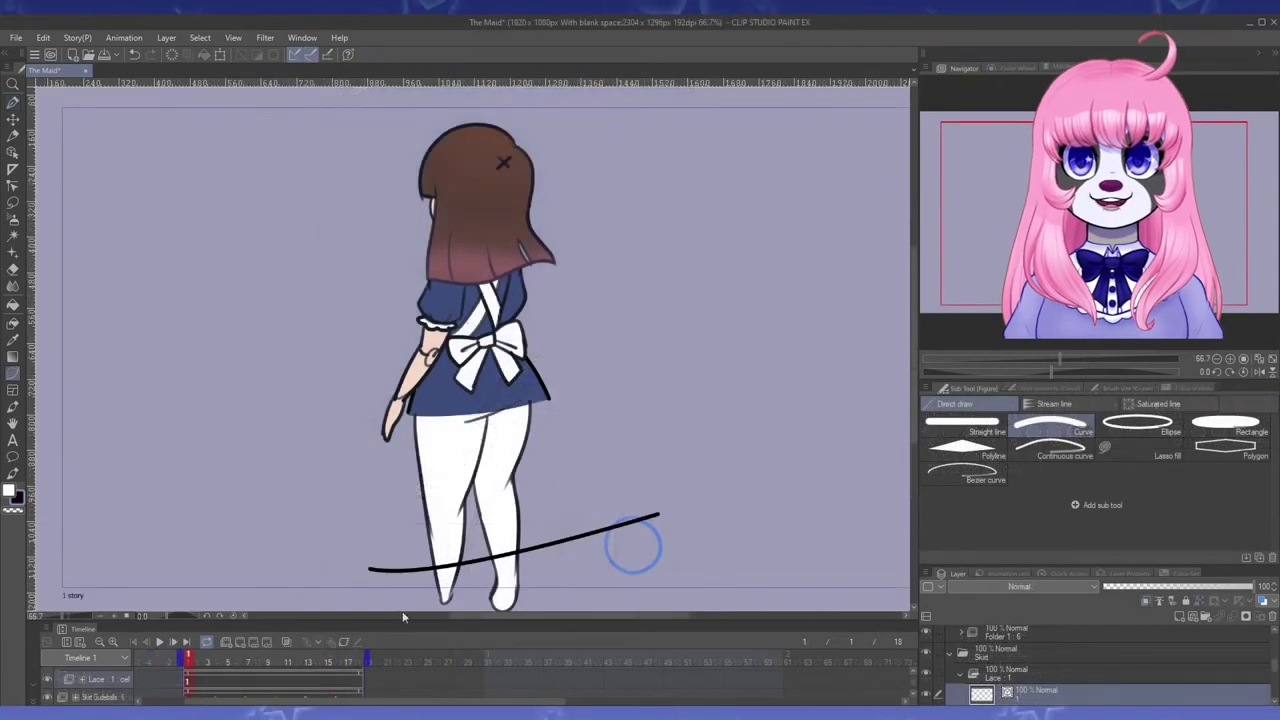
- In The Maid animation, select the black vector curve across the legs and set its brush size to 9.3
{"action": "key", "text": "o"}
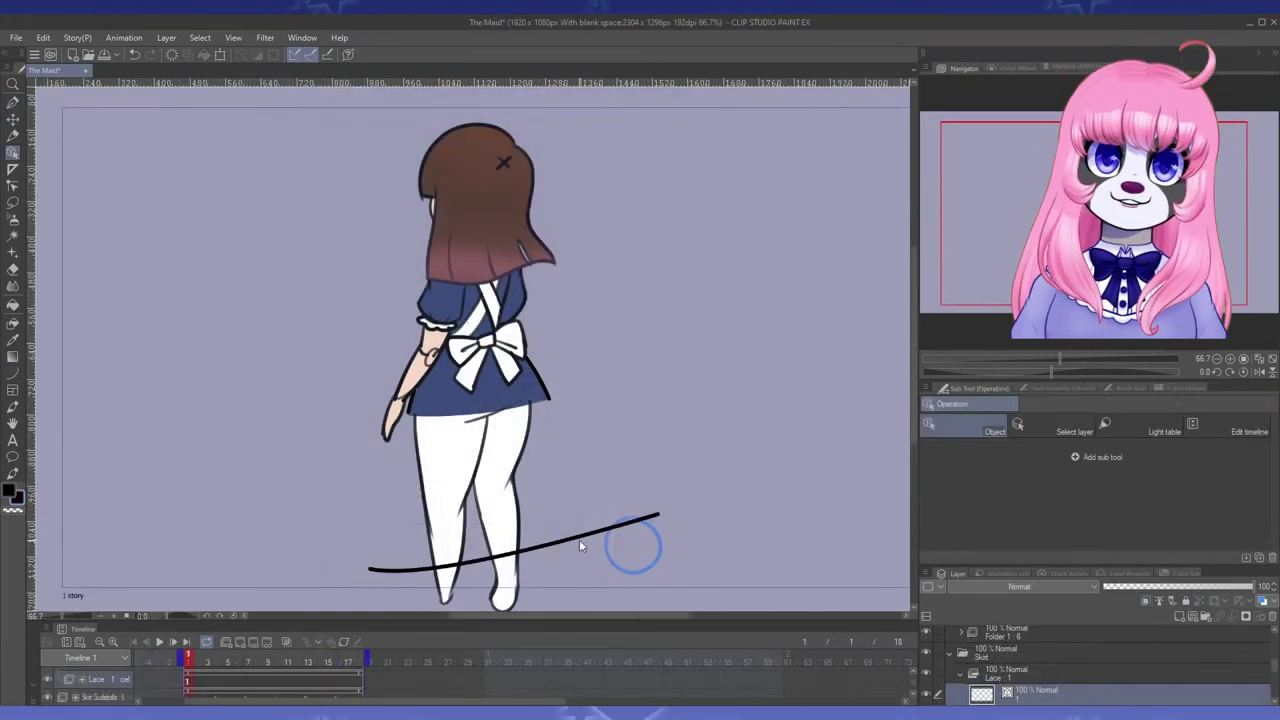
{"action": "left_click", "coordinate": [1074, 390]}
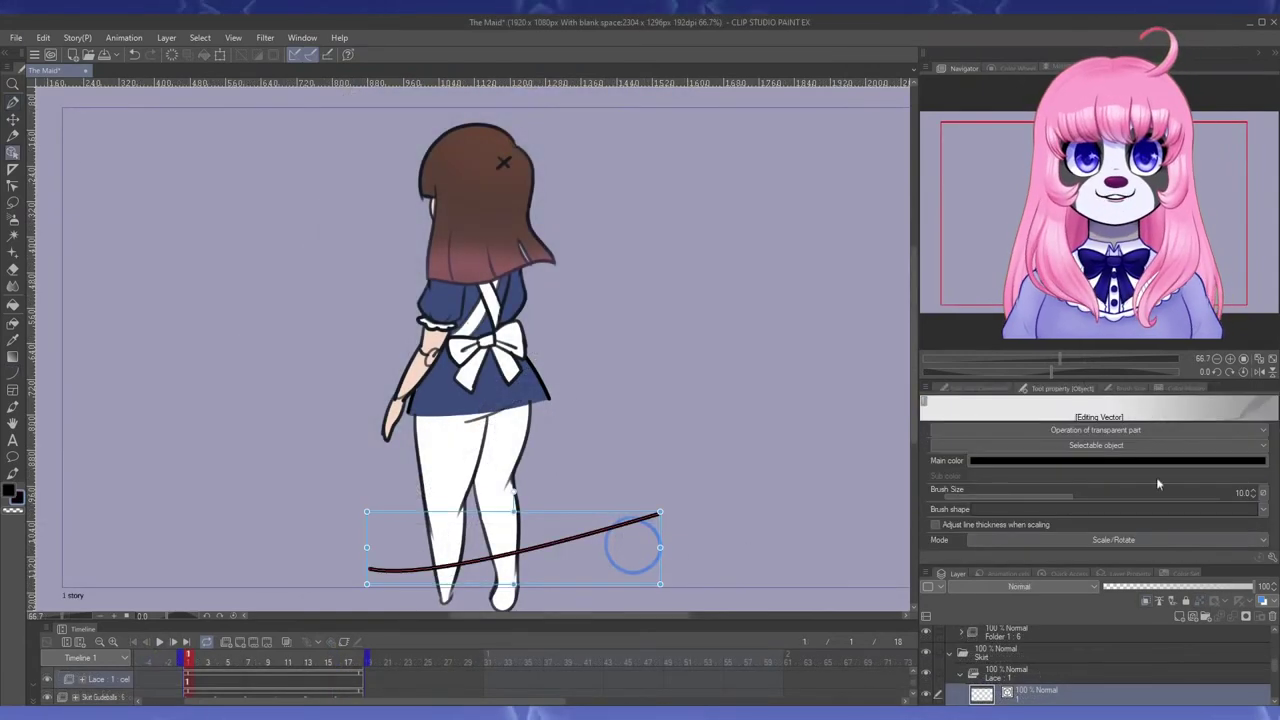
{"action": "left_click_drag", "start_coordinate": [1132, 496], "coordinate": [1069, 496]}
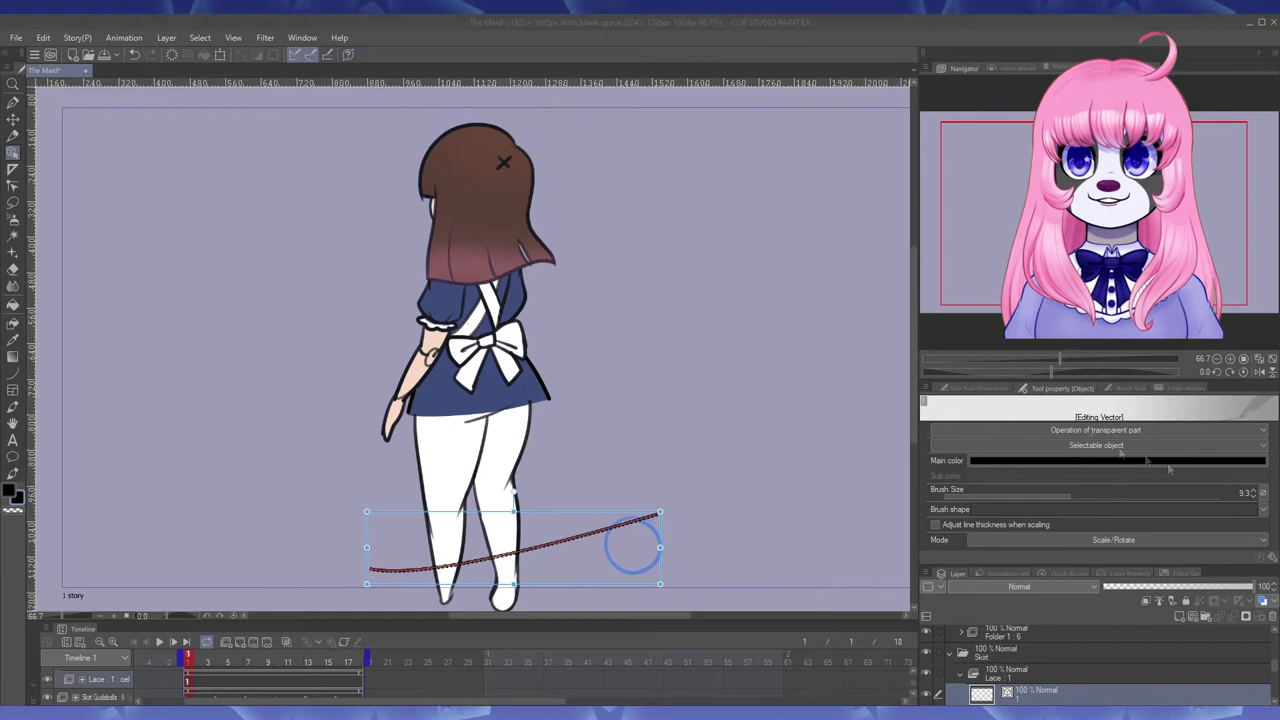
- Give the vector curve across the legs a white main color, a lace brush shape and a brush size of 22.6
{"action": "left_click", "coordinate": [1037, 462]}
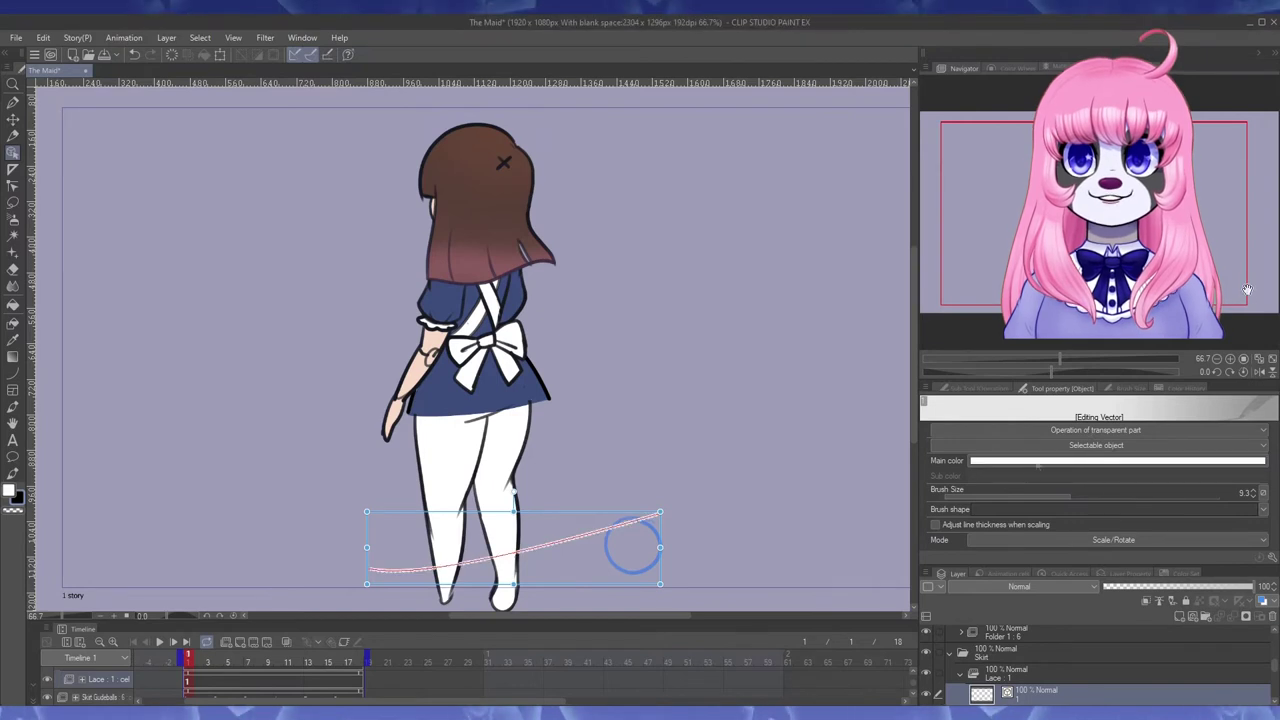
{"action": "key", "text": "x"}
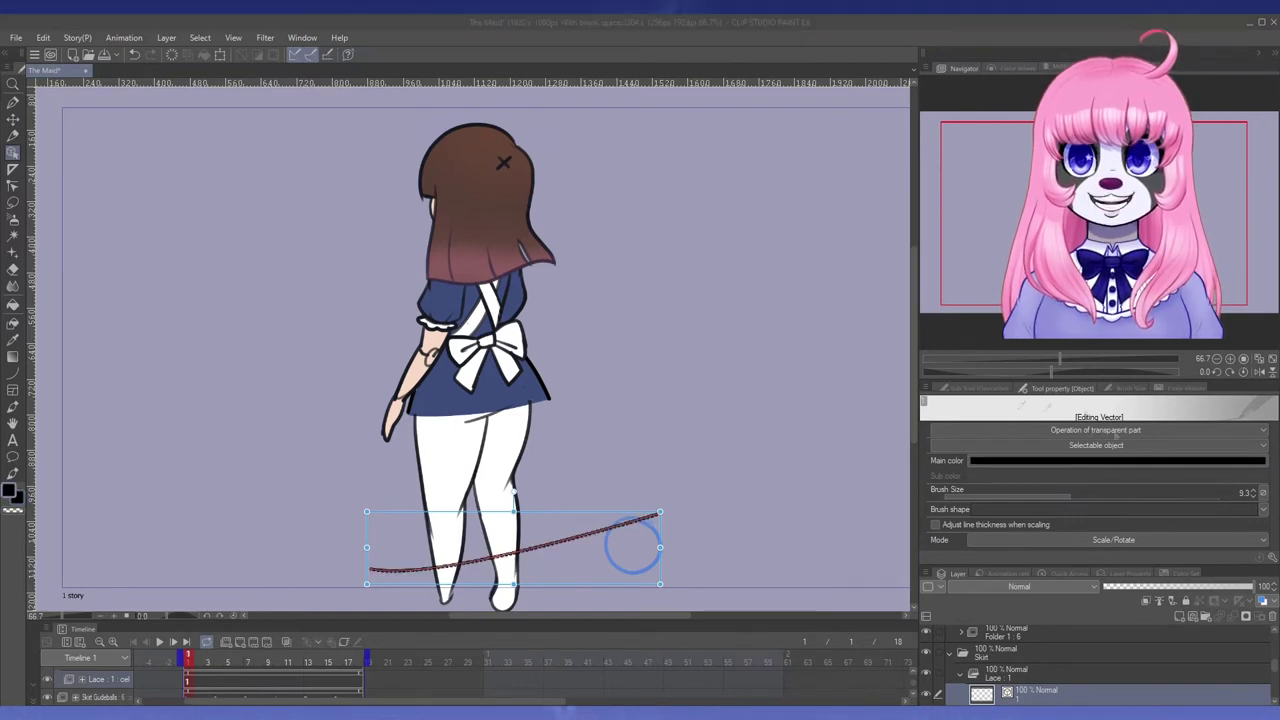
{"action": "key", "text": "x"}
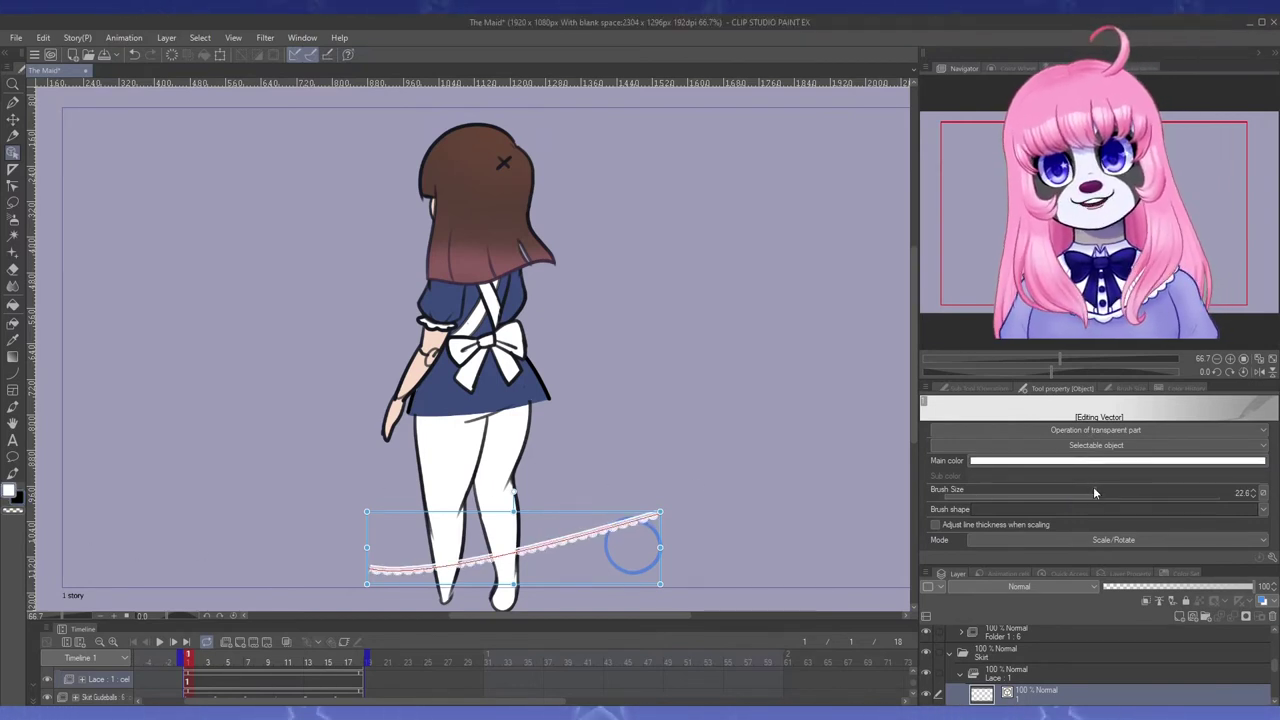
- Reshape the lace curve on frame 1 into a wave over the blue guide circle by adding and moving control points
{"action": "key", "text": "y"}
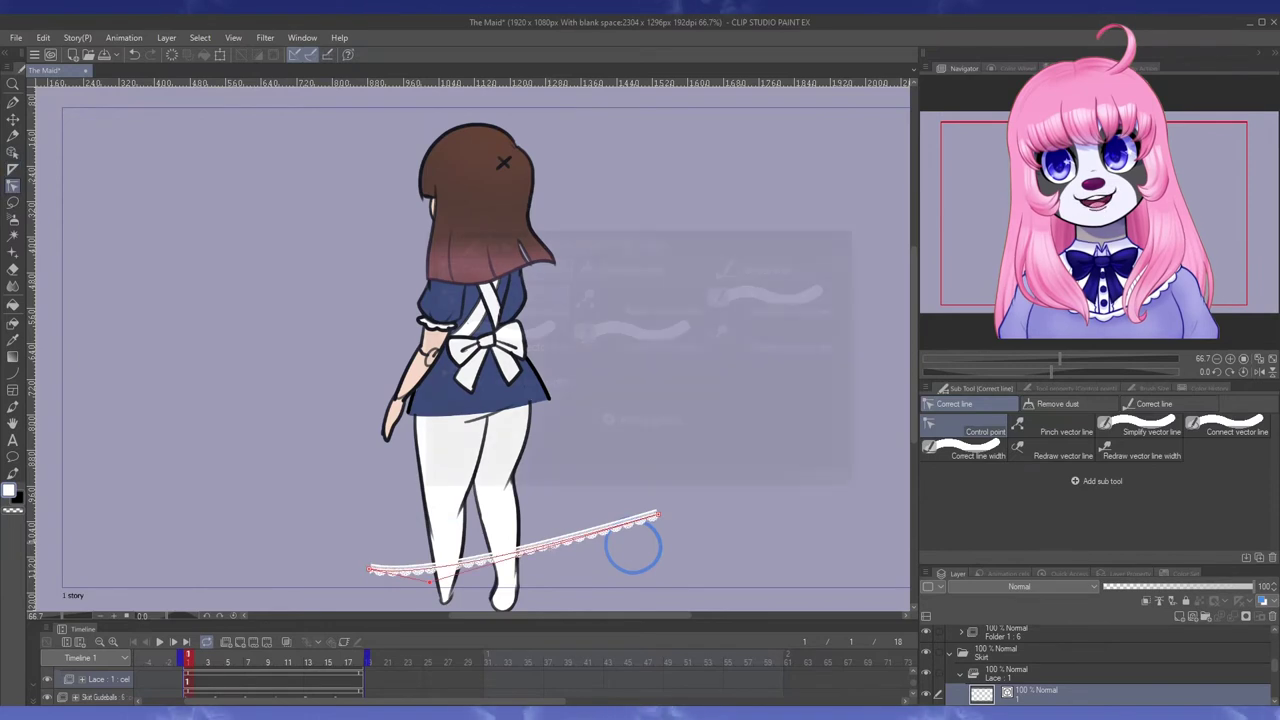
{"action": "left_click_drag", "start_coordinate": [588, 534], "coordinate": [588, 520]}
{"action": "left_click_drag", "start_coordinate": [453, 581], "coordinate": [505, 579]}
{"action": "left_click_drag", "start_coordinate": [587, 515], "coordinate": [655, 527]}
{"action": "left_click_drag", "start_coordinate": [369, 569], "coordinate": [374, 552]}
{"action": "key", "text": "y"}
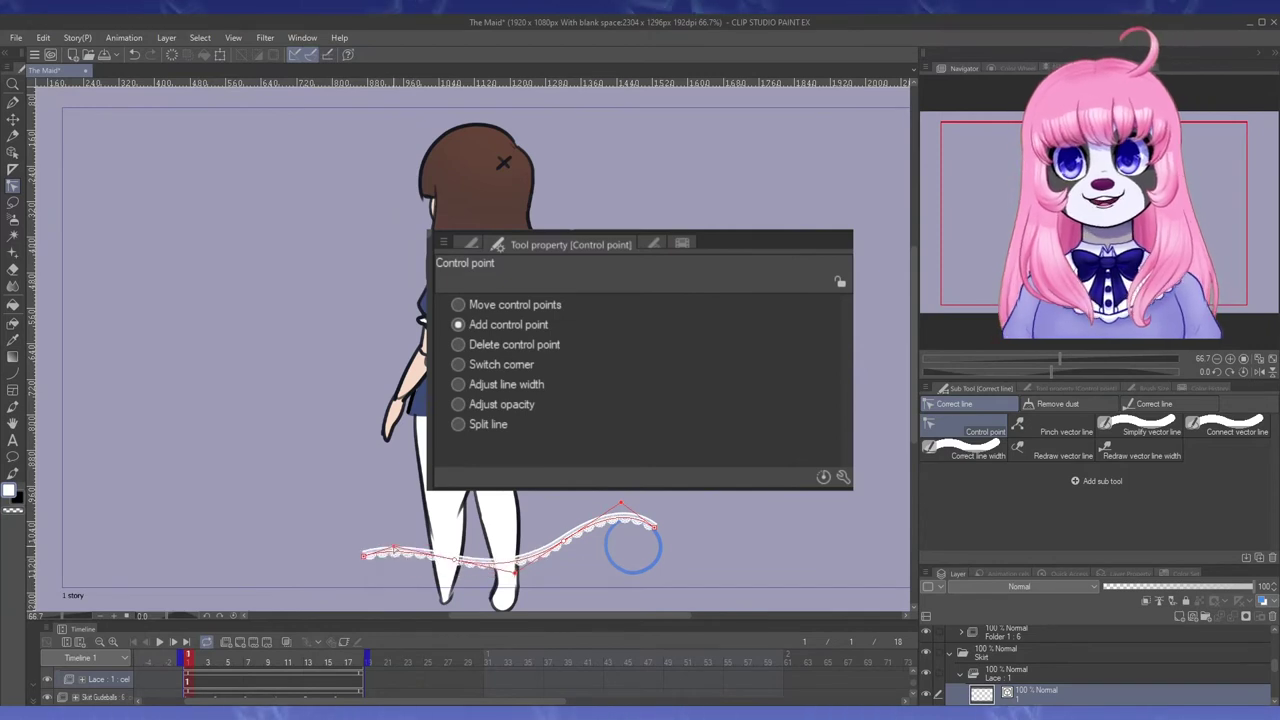
{"action": "left_click_drag", "start_coordinate": [363, 556], "coordinate": [354, 552]}
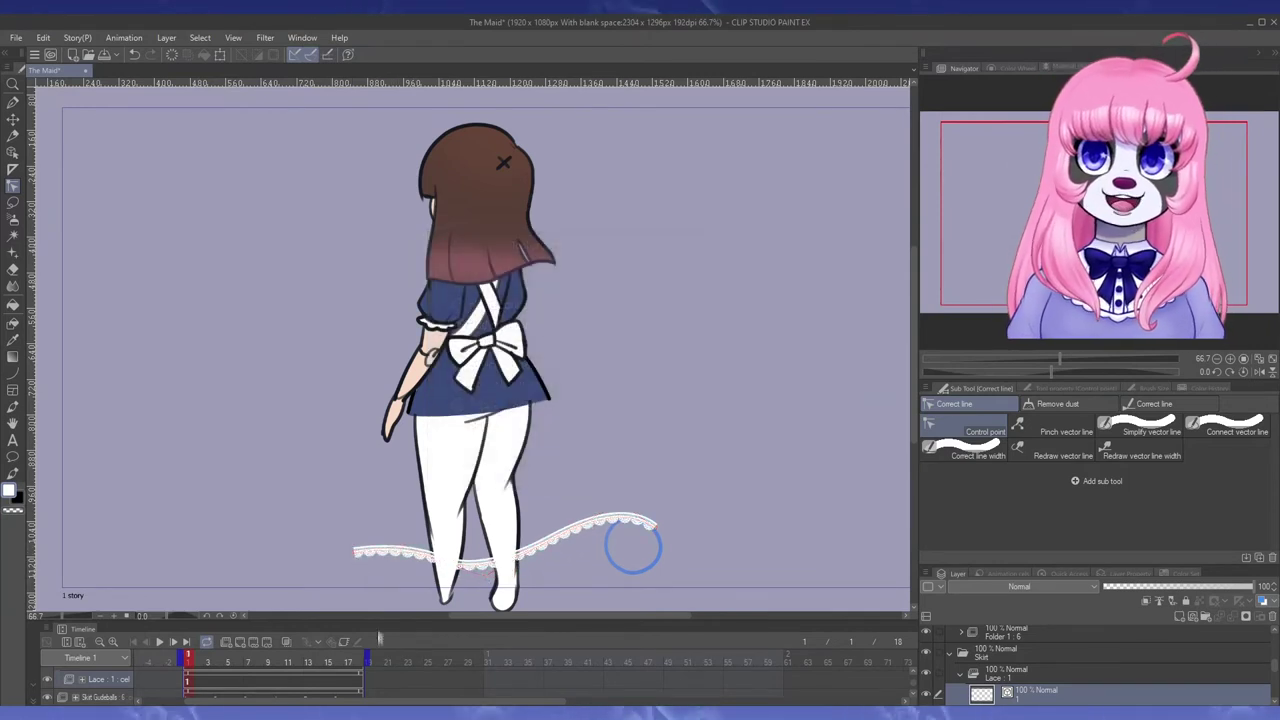
- Add a copy of the lace cel at frame 4 and move its control points so the wave crest follows the guide circle
{"action": "left_click", "coordinate": [217, 660]}
{"action": "right_click", "coordinate": [219, 682]}
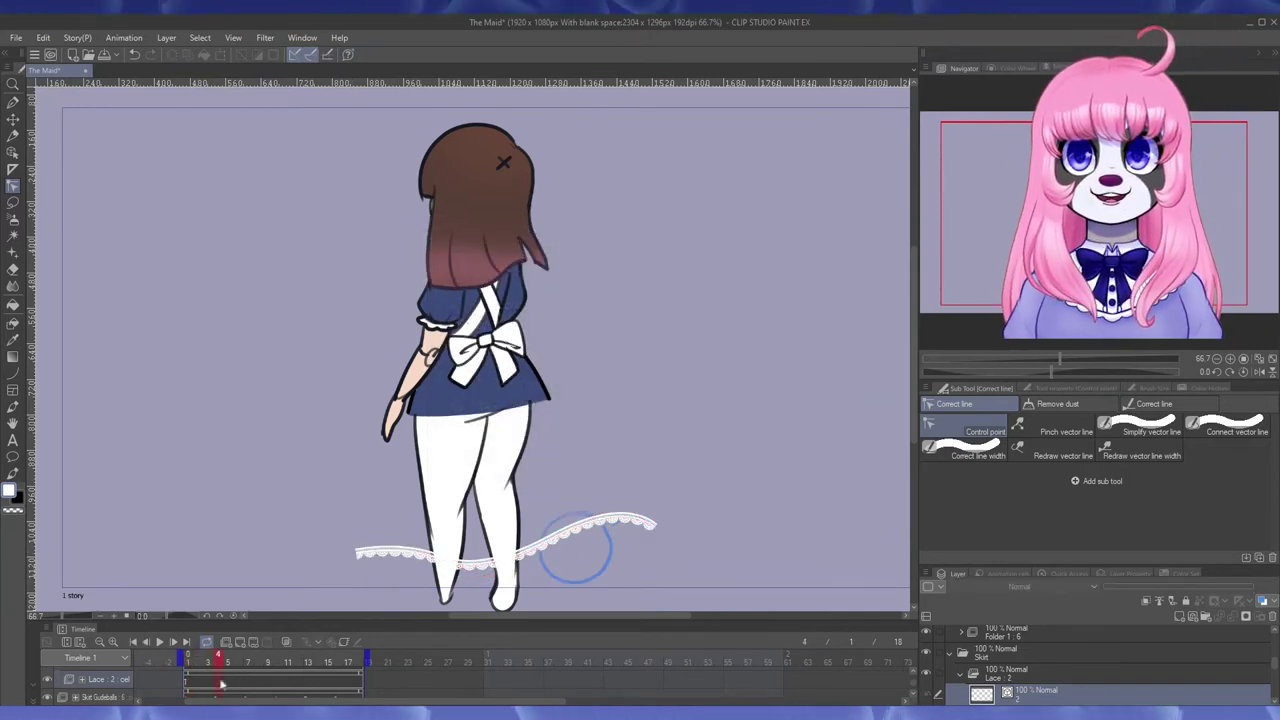
{"action": "left_click", "coordinate": [214, 452]}
{"action": "left_click_drag", "start_coordinate": [655, 526], "coordinate": [589, 488]}
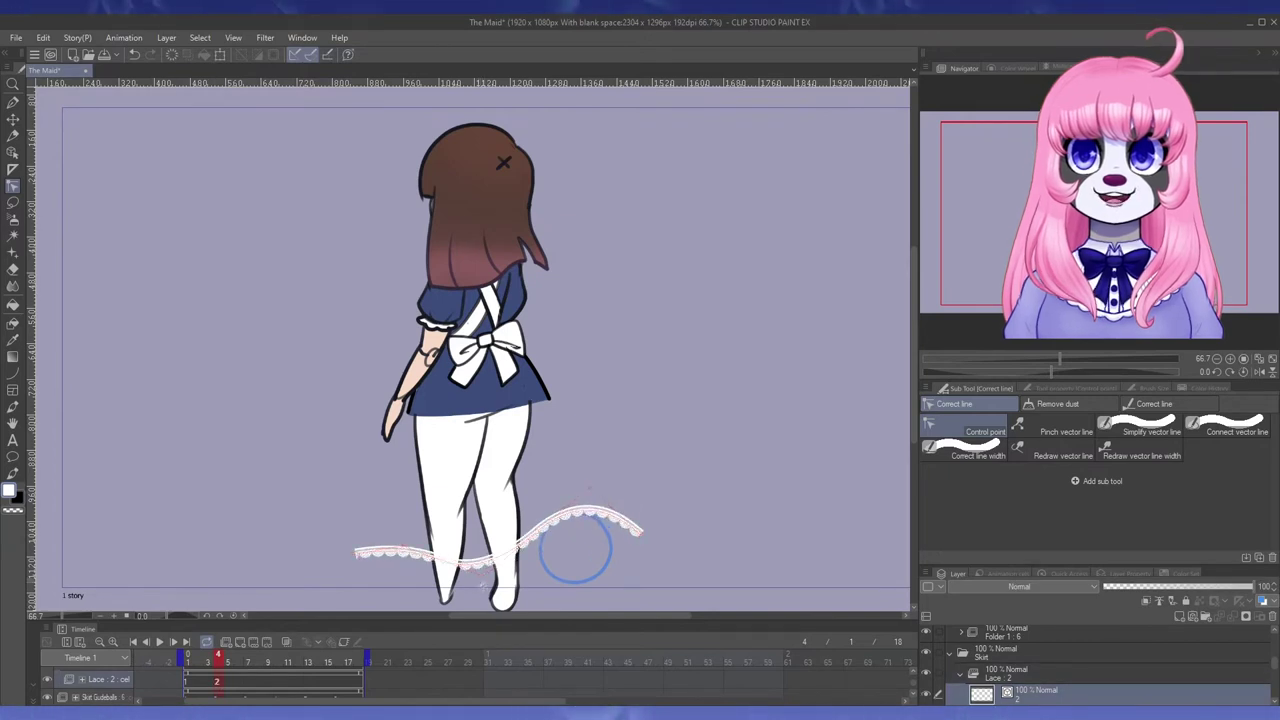
- On frame 7, reshape the curve of lace cel 3 so its crest sits over the guide circle near the legs
{"action": "key", "text": "Right"}
{"action": "key", "text": "Right"}
{"action": "key", "text": "Right"}
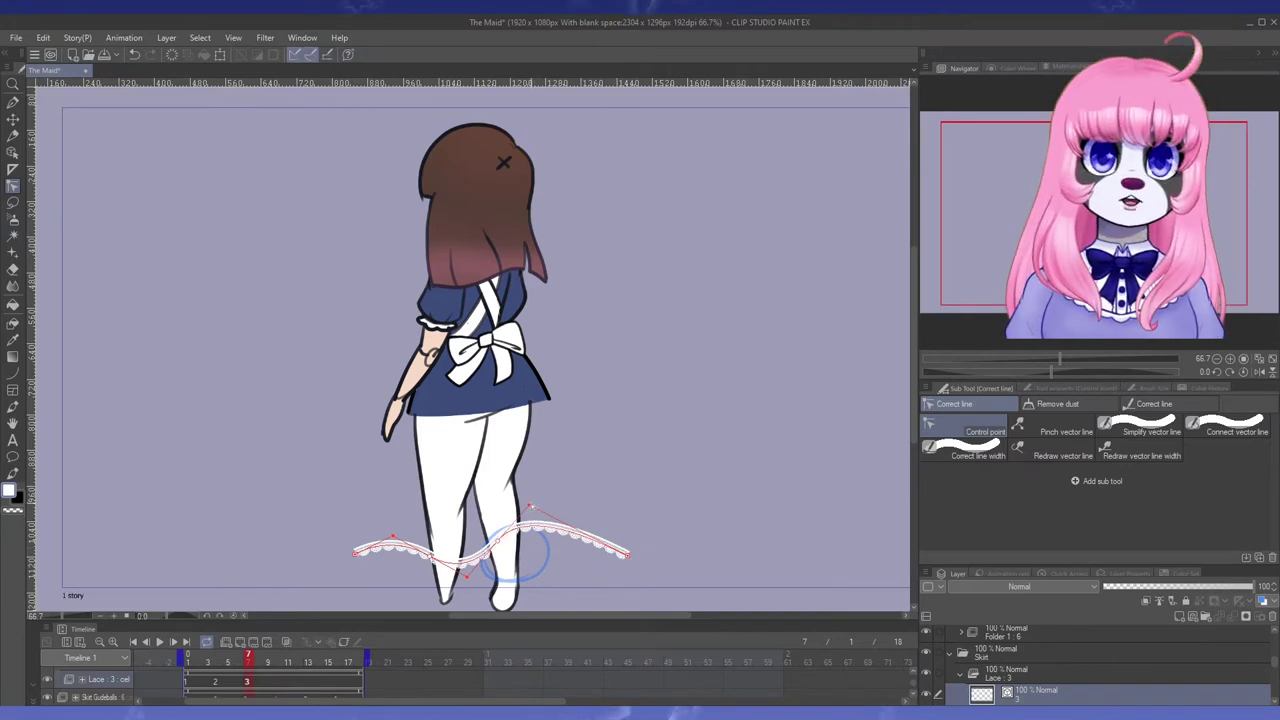
{"action": "left_click_drag", "start_coordinate": [482, 529], "coordinate": [529, 523]}
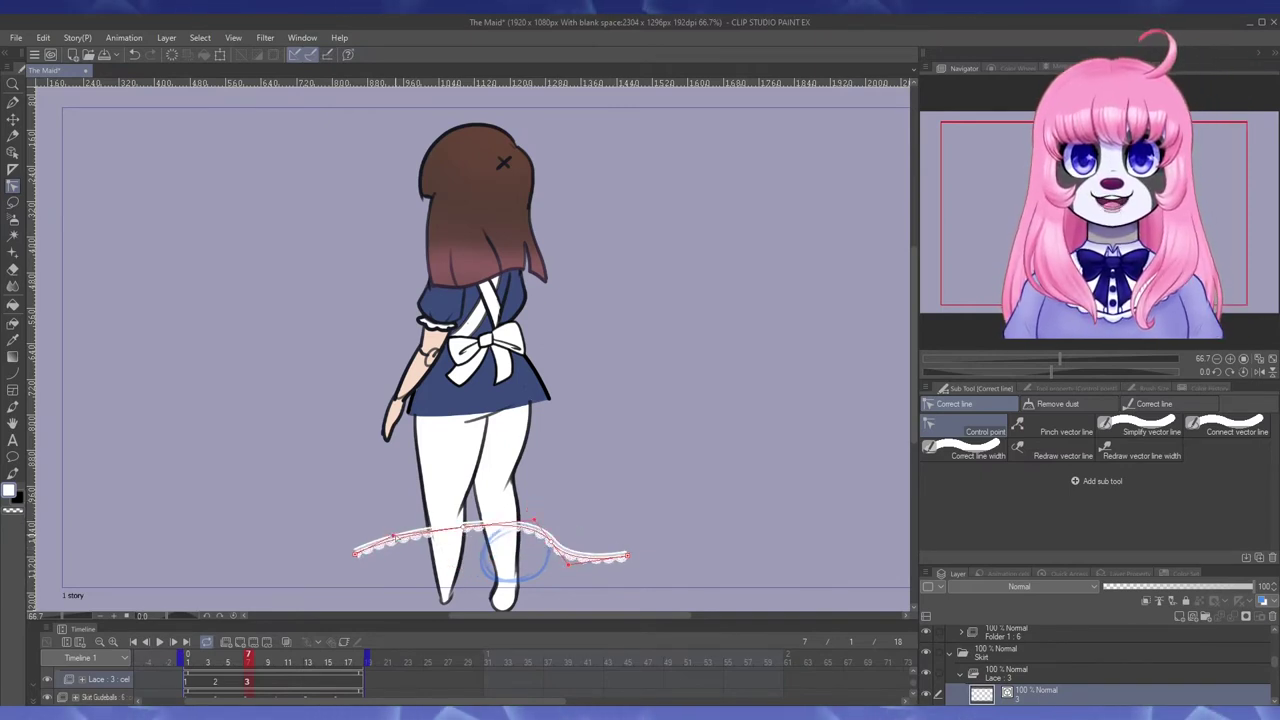
{"action": "left_click_drag", "start_coordinate": [393, 535], "coordinate": [397, 575]}
{"action": "left_click", "coordinate": [259, 677]}
{"action": "left_click_drag", "start_coordinate": [626, 556], "coordinate": [633, 547]}
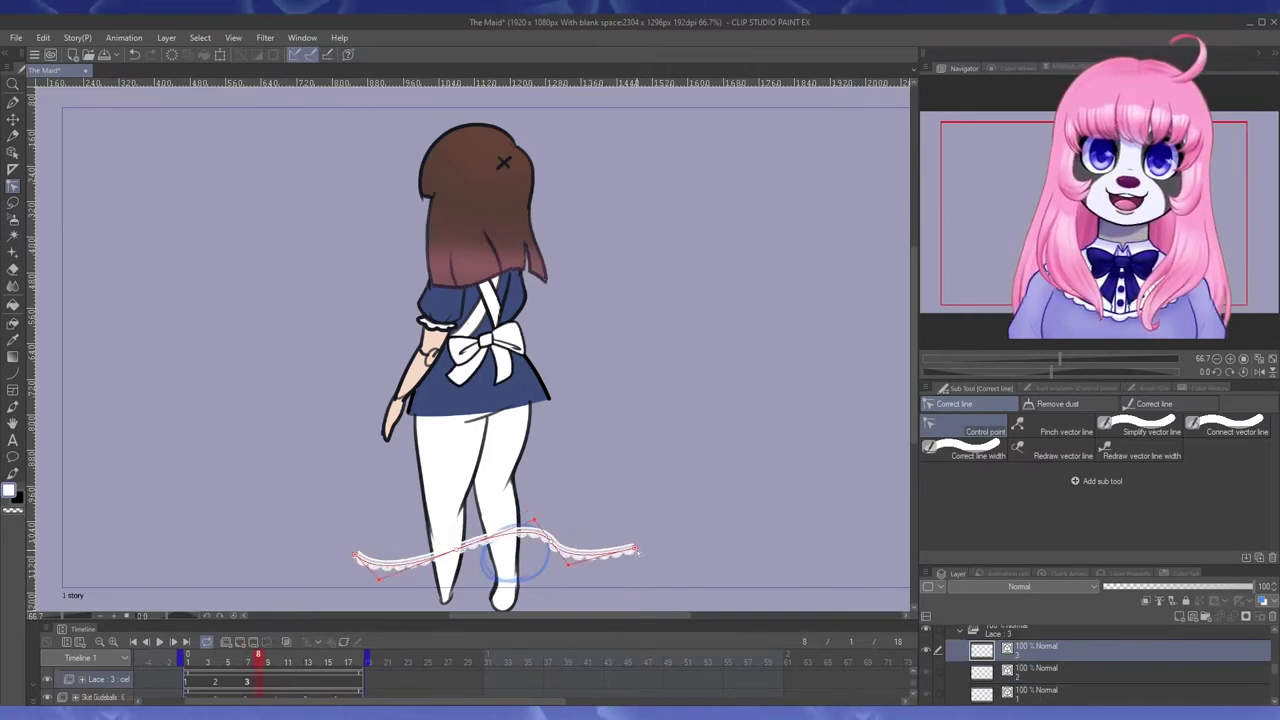
- Place copies of the lace cel on the timeline at frames 10 and 13
{"action": "left_click_drag", "start_coordinate": [218, 674], "coordinate": [279, 664]}
{"action": "key", "text": "ctrl+v"}
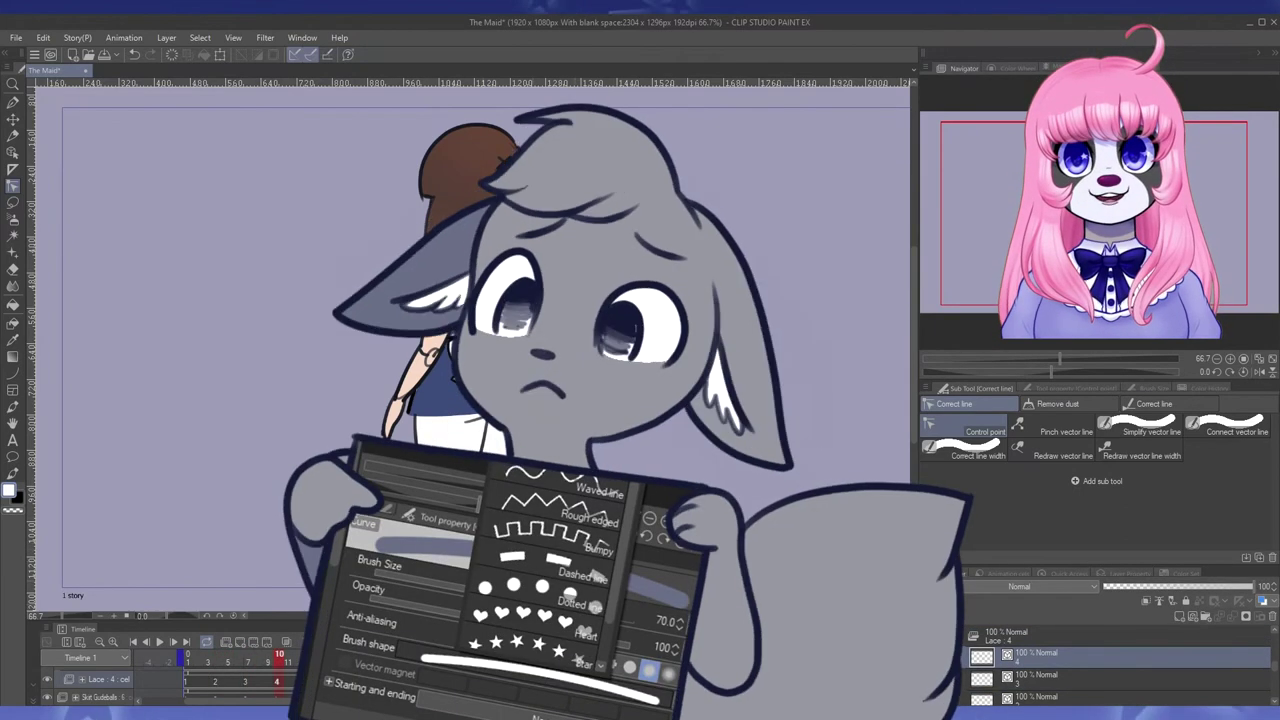
{"action": "mouse_move", "coordinate": [279, 664]}
{"action": "left_mouse_down"}
{"action": "mouse_move", "coordinate": [251, 664]}
{"action": "mouse_move", "coordinate": [300, 664]}
{"action": "left_mouse_up"}
{"action": "key", "text": "ctrl+v"}
- Select lace cel 5 and move its control points so the wave follows the guide circle on frame 13
{"action": "left_click", "coordinate": [1049, 638]}
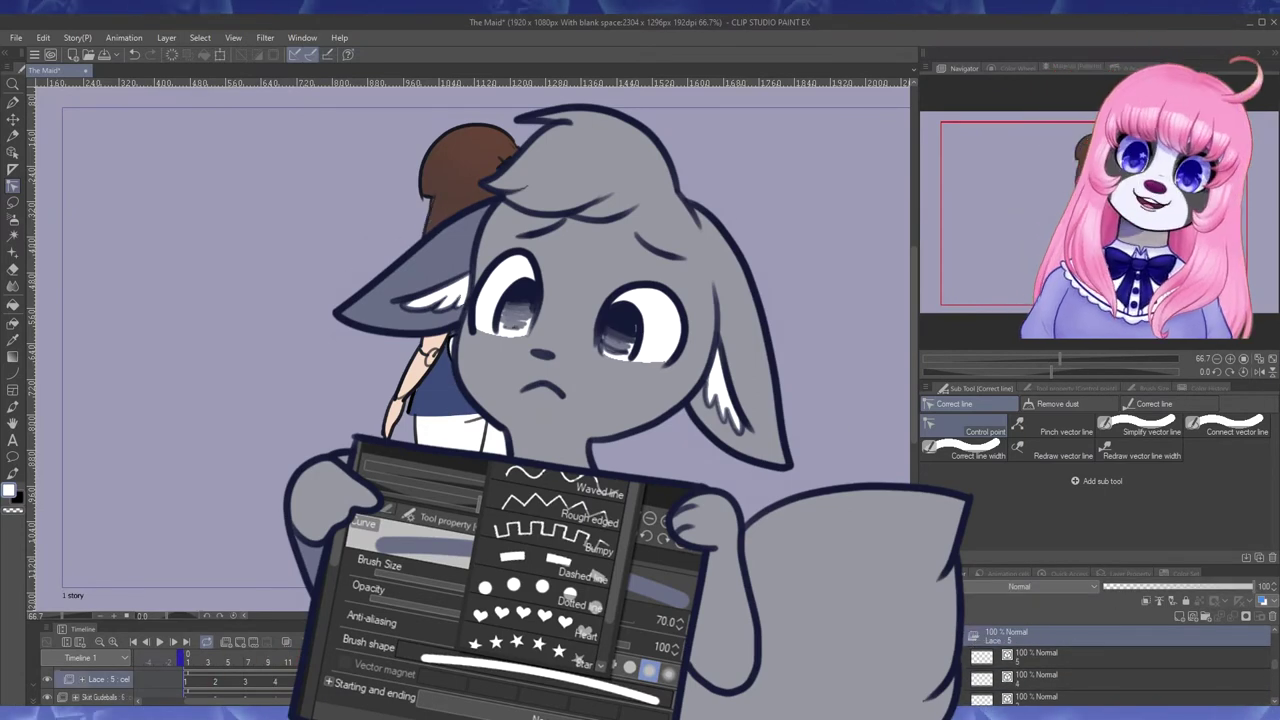
{"action": "left_click", "coordinate": [1048, 657]}
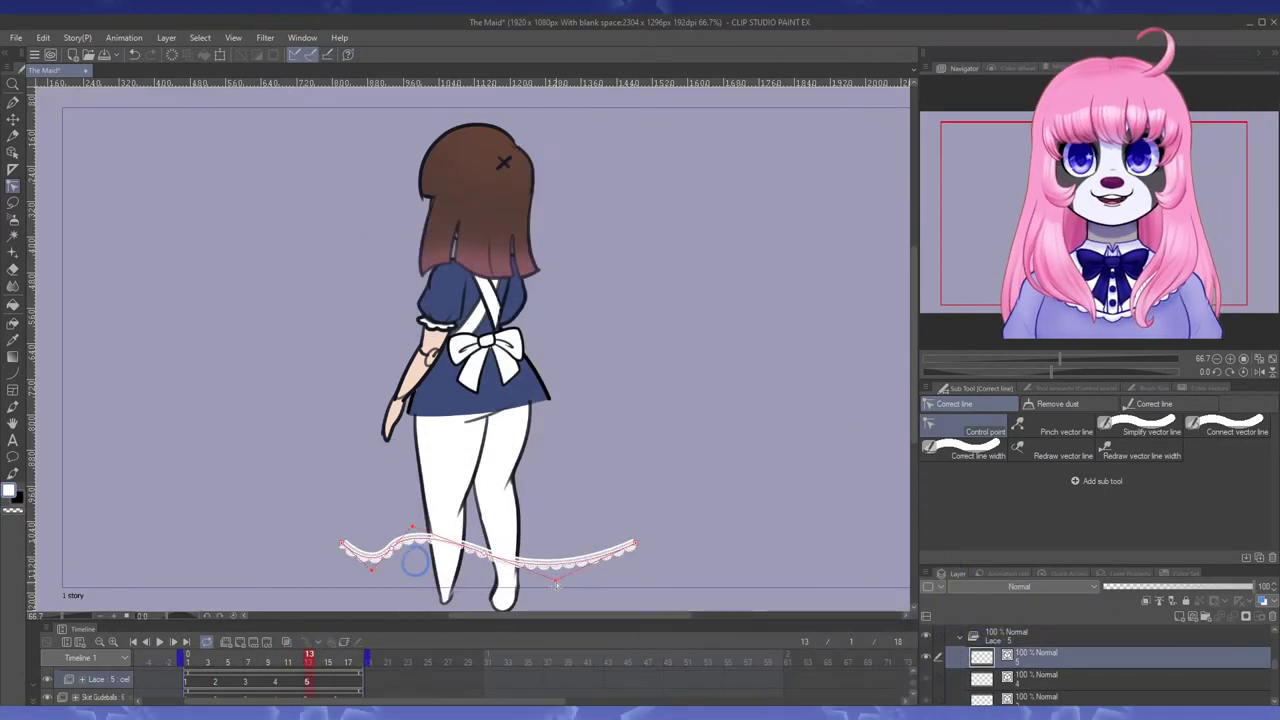
{"action": "left_click_drag", "start_coordinate": [556, 584], "coordinate": [516, 590]}
- Place lace cel 1 at the end of the animation range and a copied cel 6 at frame 16
{"action": "left_click", "coordinate": [358, 682]}
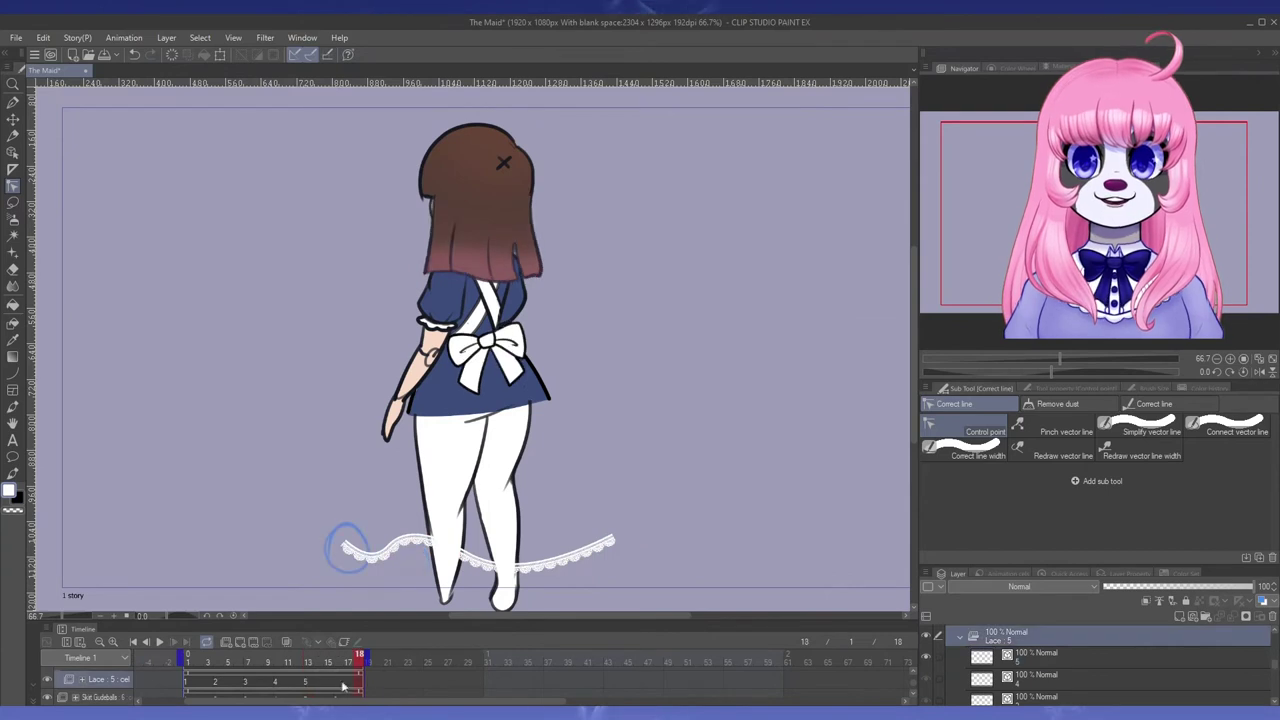
{"action": "key", "text": "ctrl+v"}
{"action": "left_click_drag", "start_coordinate": [367, 655], "coordinate": [339, 657]}
{"action": "left_click", "coordinate": [346, 487]}
{"action": "left_click", "coordinate": [307, 659]}
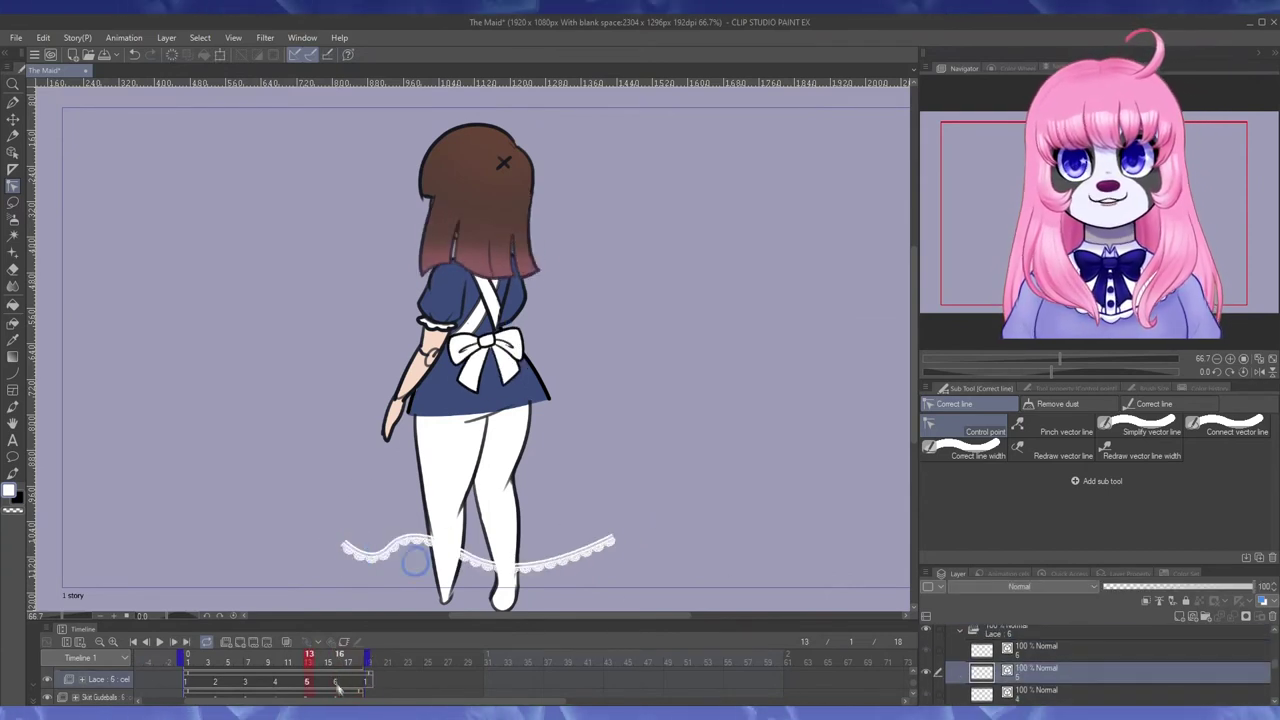
- On frame 16, reshape lace cel 6 so its crest rises over the guide circle and its middle dips across the legs
{"action": "left_click", "coordinate": [338, 659]}
{"action": "left_click_drag", "start_coordinate": [346, 545], "coordinate": [402, 558]}
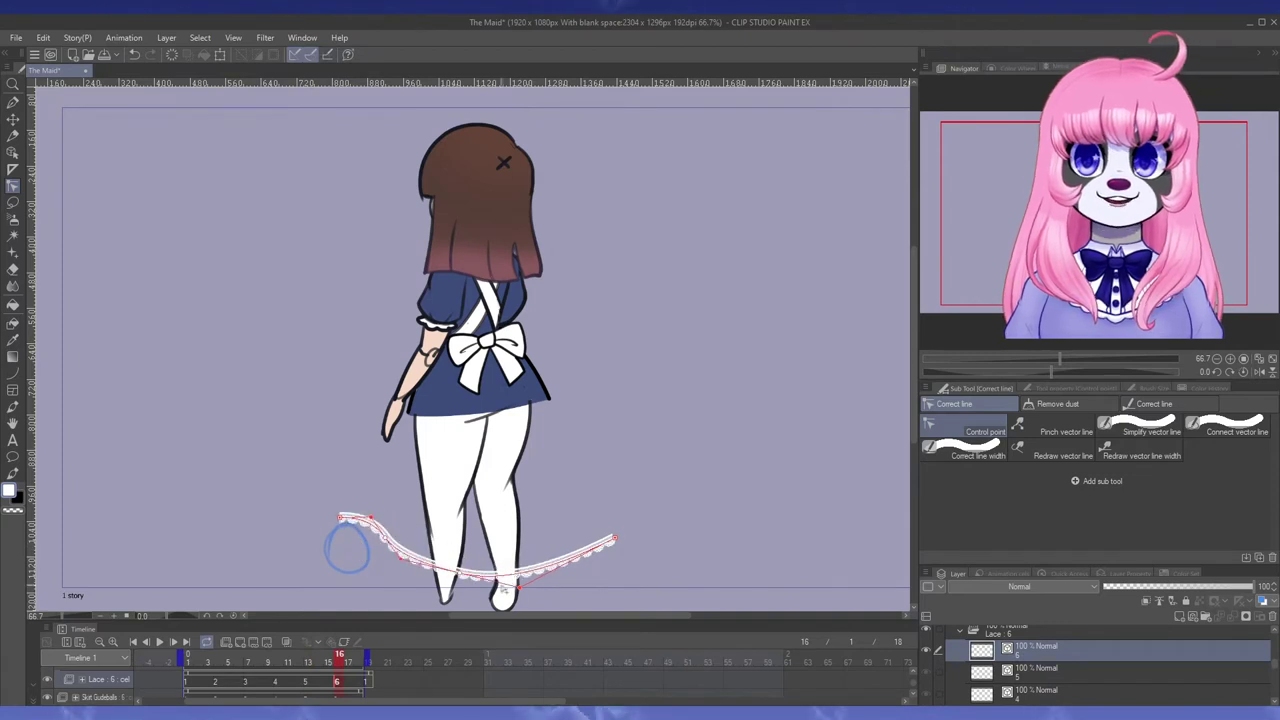
{"action": "left_click_drag", "start_coordinate": [519, 587], "coordinate": [493, 587]}
{"action": "left_click", "coordinate": [286, 642]}
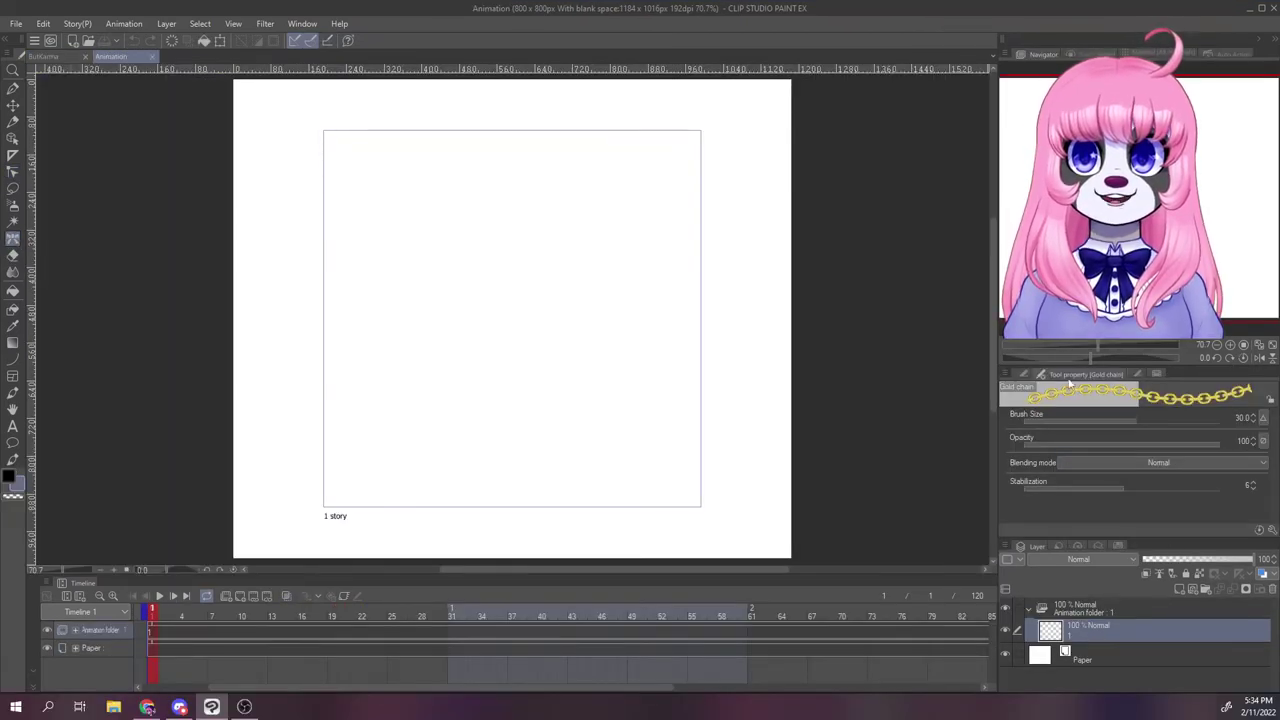
- In the Animation canvas, add the Gold chain decoration brush's shape to the brush shape presets through its Sub Tool Detail settings
{"action": "left_click", "coordinate": [1028, 374]}
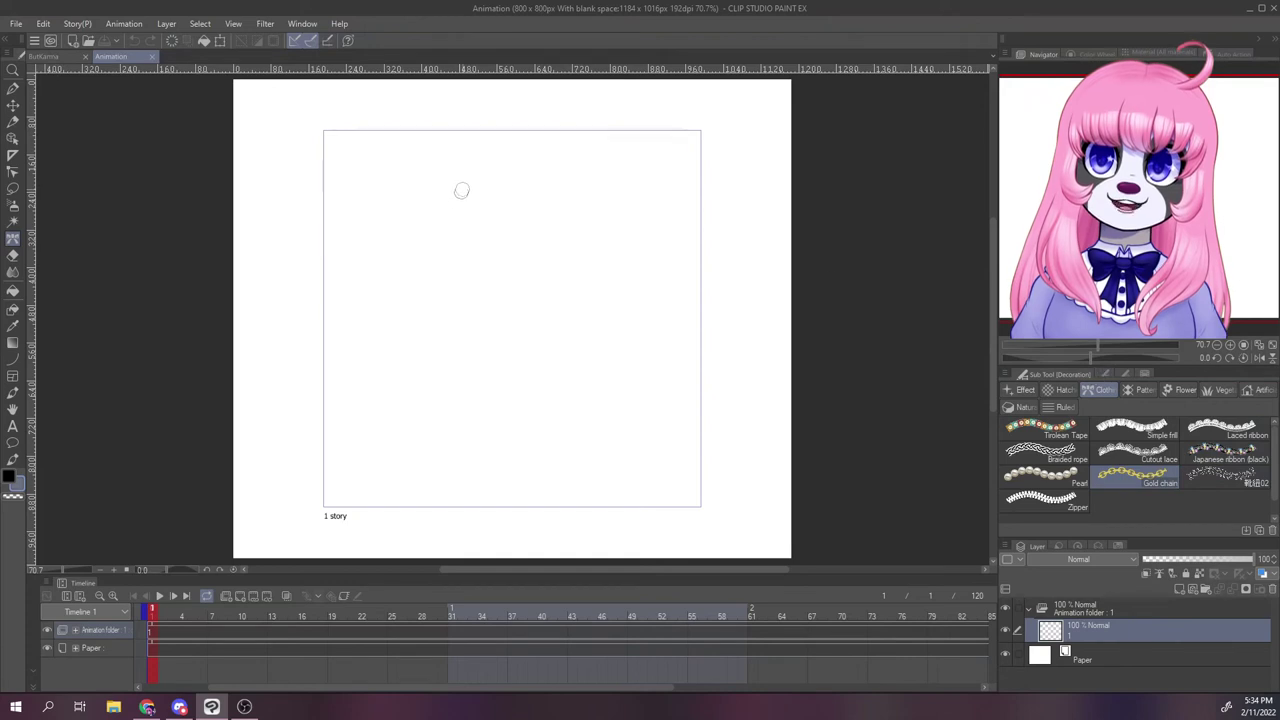
{"action": "left_click", "coordinate": [296, 27]}
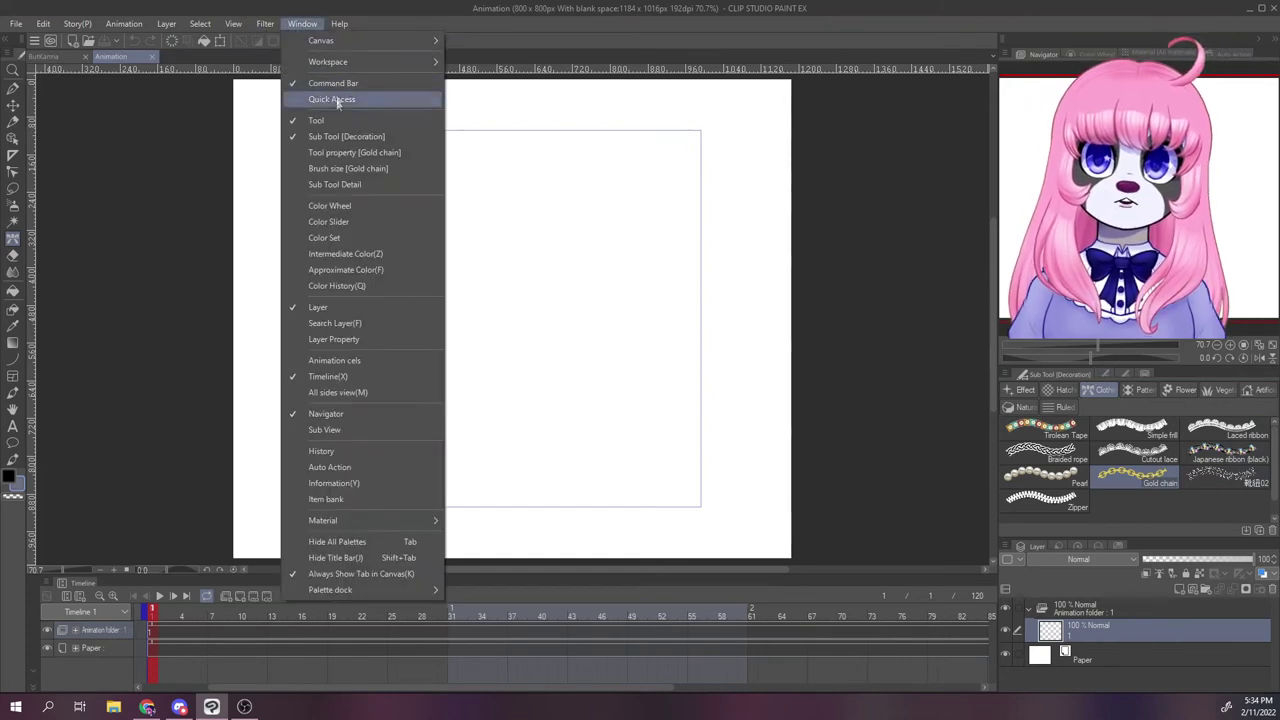
{"action": "left_click", "coordinate": [376, 182]}
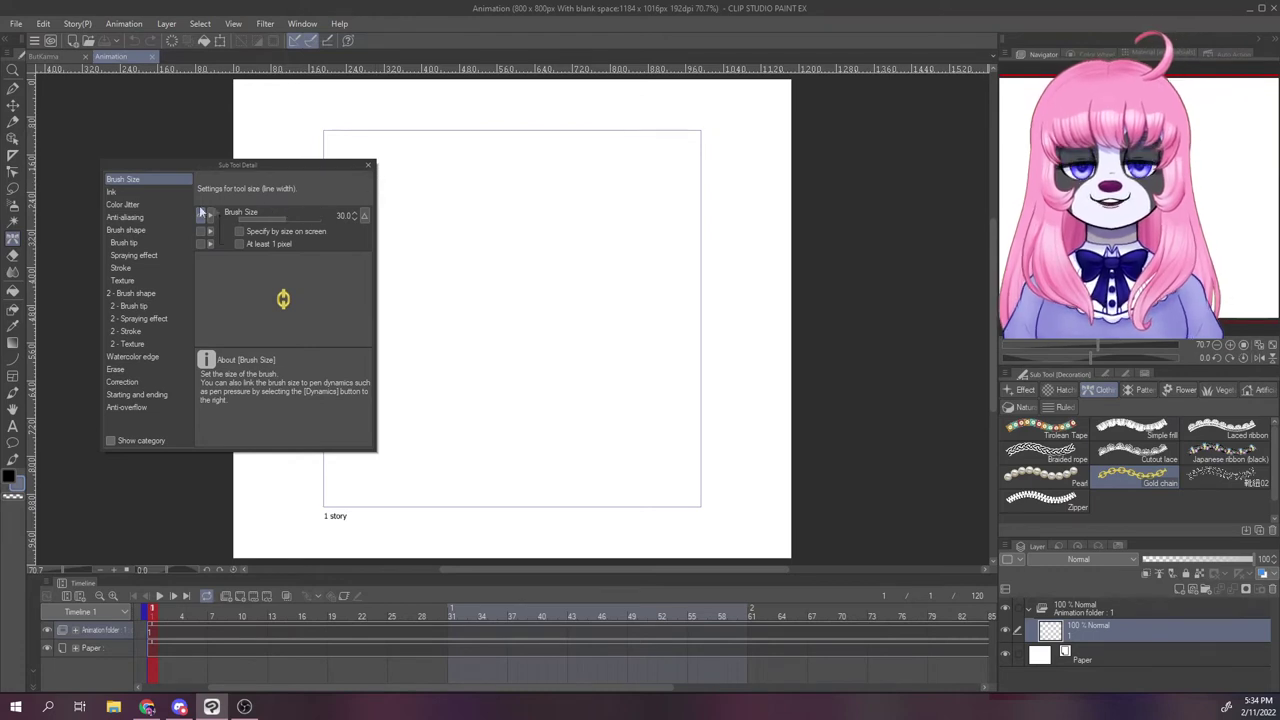
{"action": "left_click", "coordinate": [150, 231]}
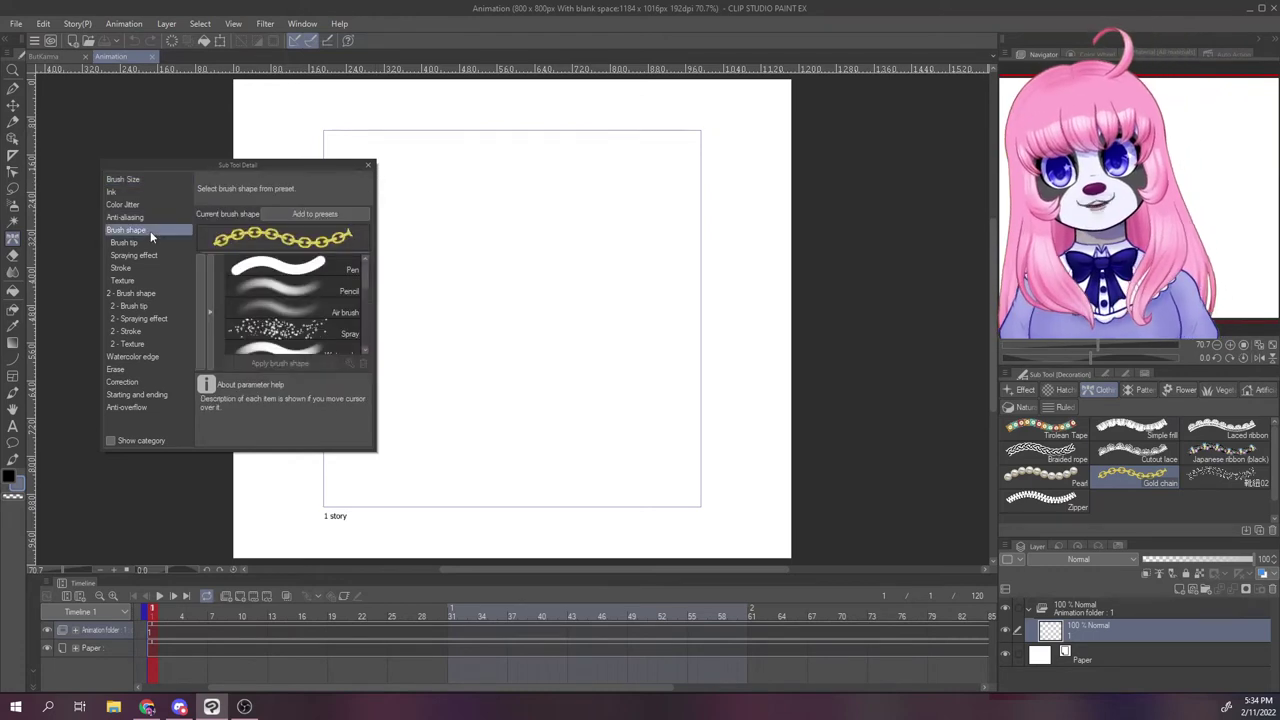
{"action": "left_click", "coordinate": [322, 216]}
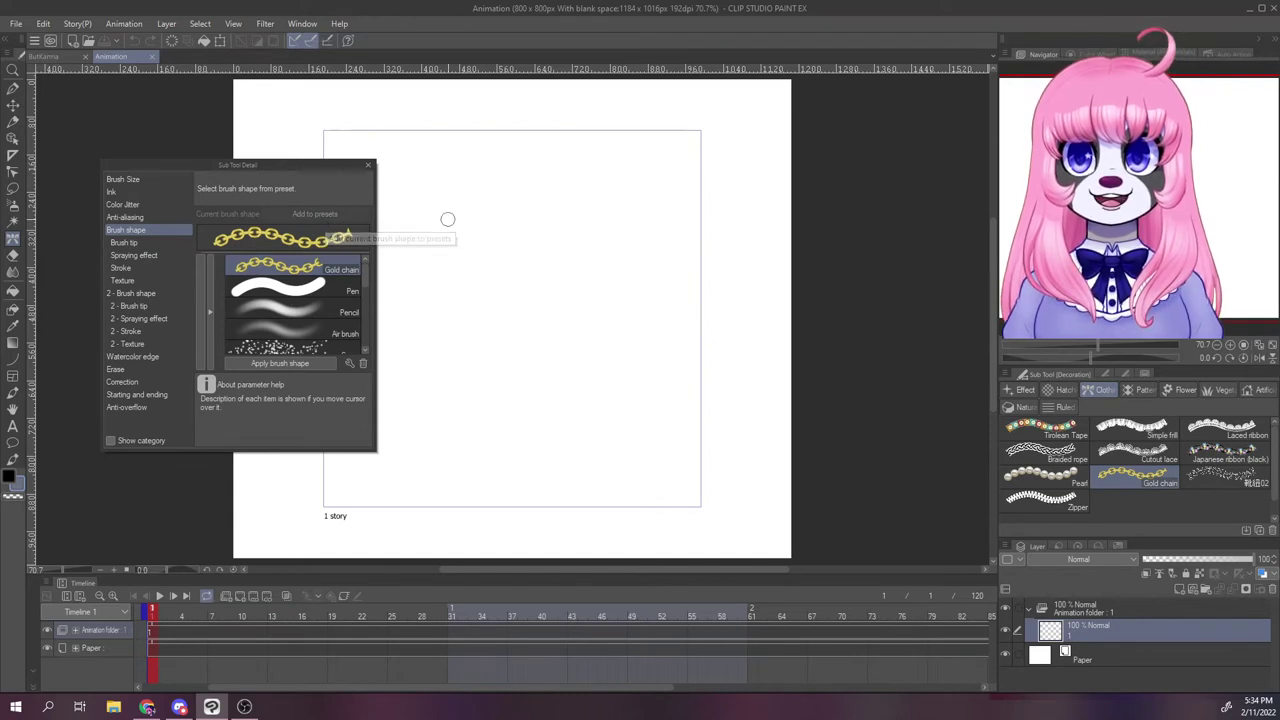
{"action": "left_click", "coordinate": [370, 163]}
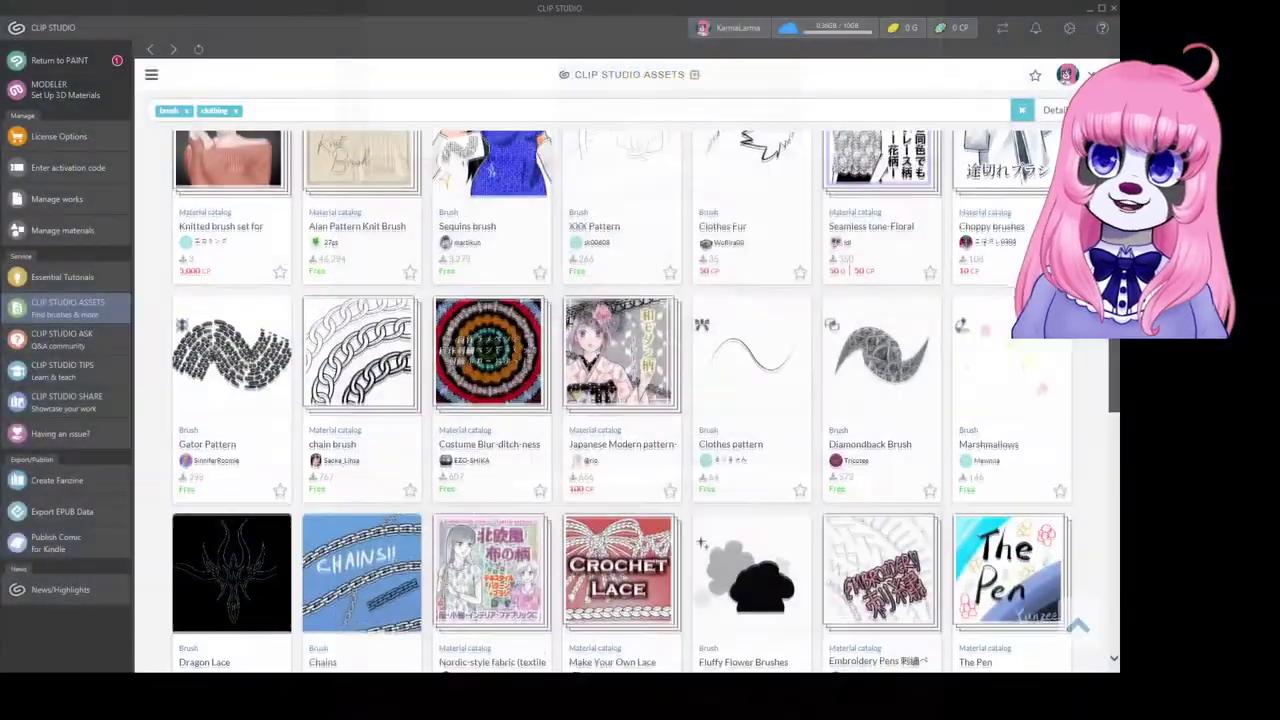
- Switch to Clip Studio Assets and browse the materials tagged brush and clothing
{"action": "scroll", "coordinate": [620, 400], "scroll_direction": "down", "scroll_amount": 2}
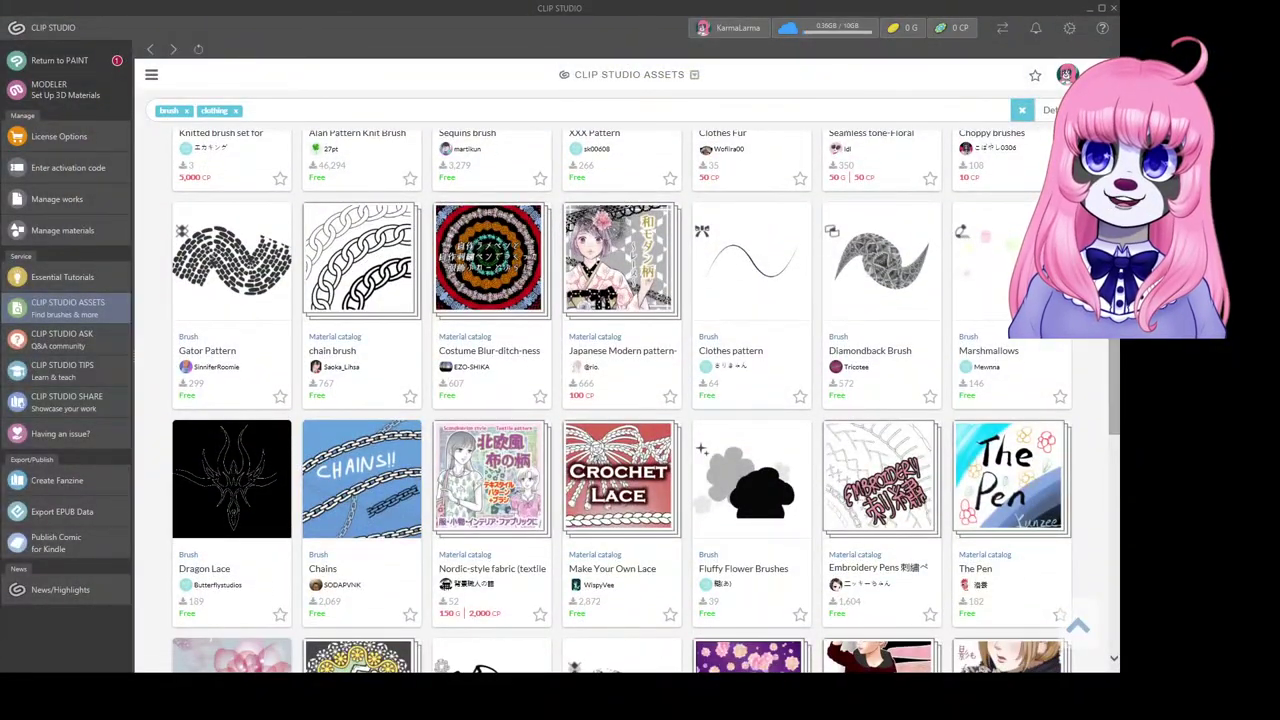
{"action": "scroll", "coordinate": [620, 400], "scroll_direction": "down", "scroll_amount": 4}
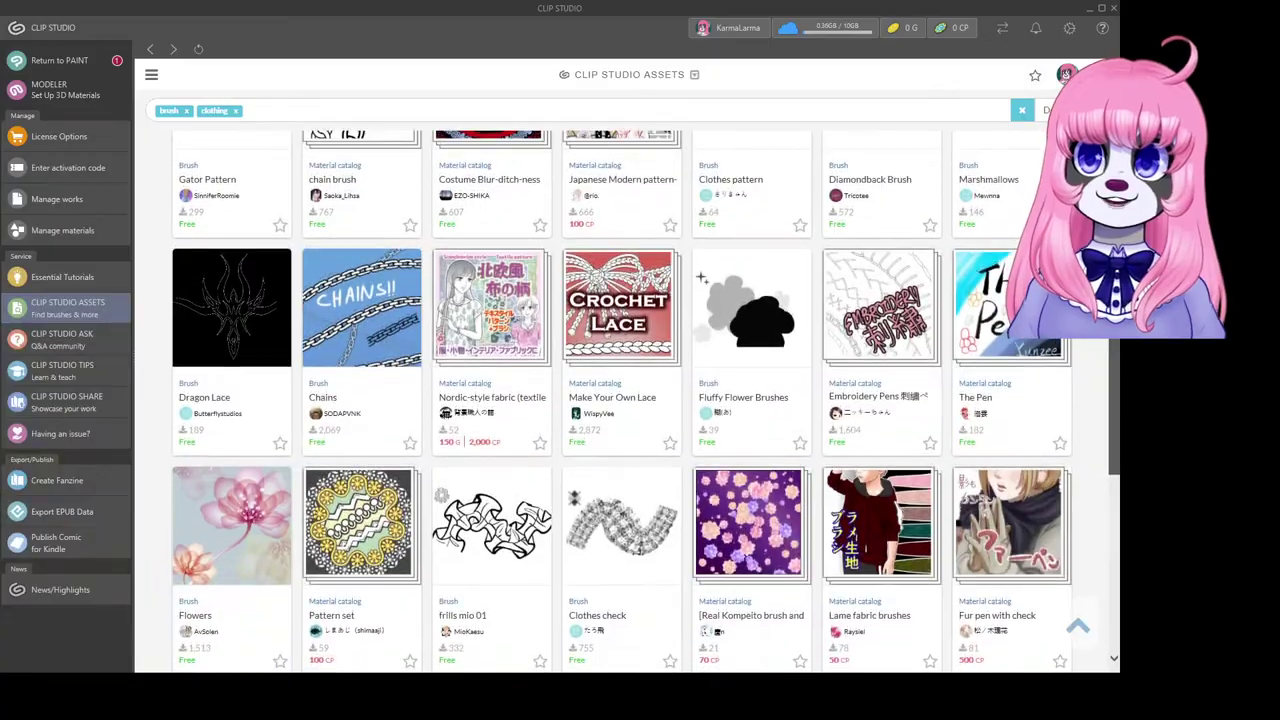
{"action": "scroll", "coordinate": [1115, 405], "scroll_direction": "down", "scroll_amount": 5}
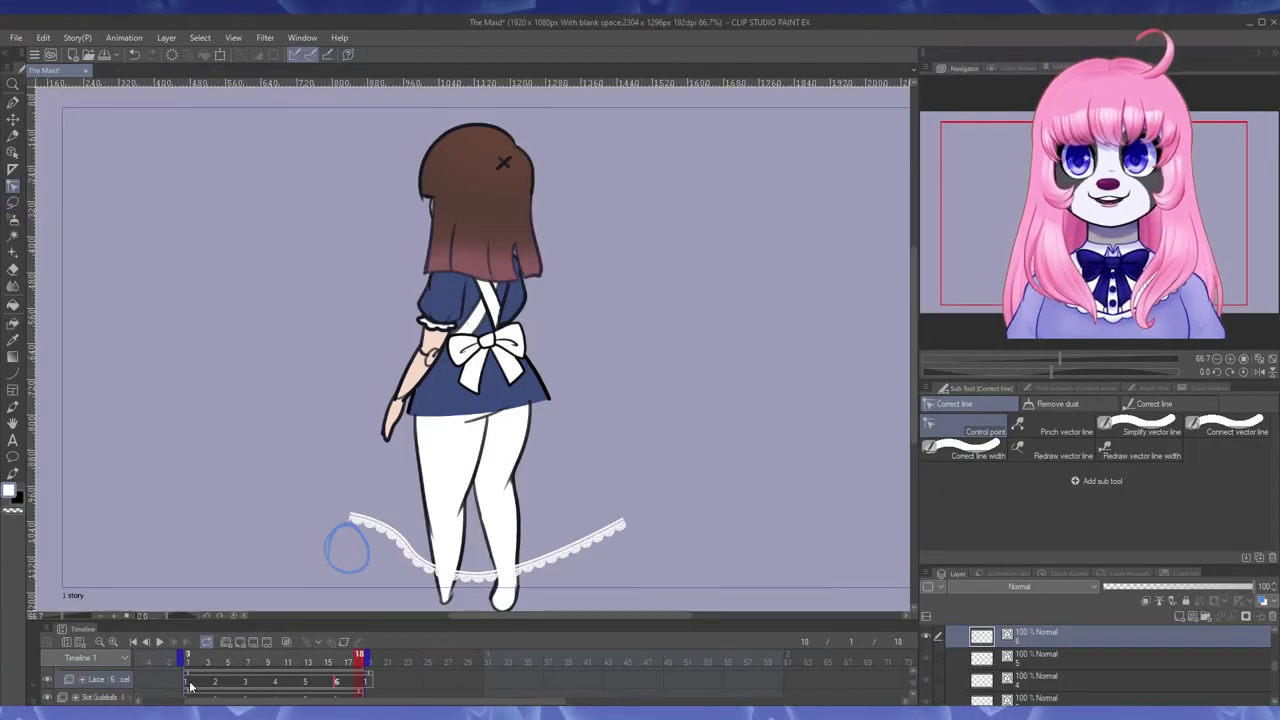
- Back in The Maid animation, create a new animation folder above the Lace folder and return to frame 1
{"action": "left_click", "coordinate": [226, 643]}
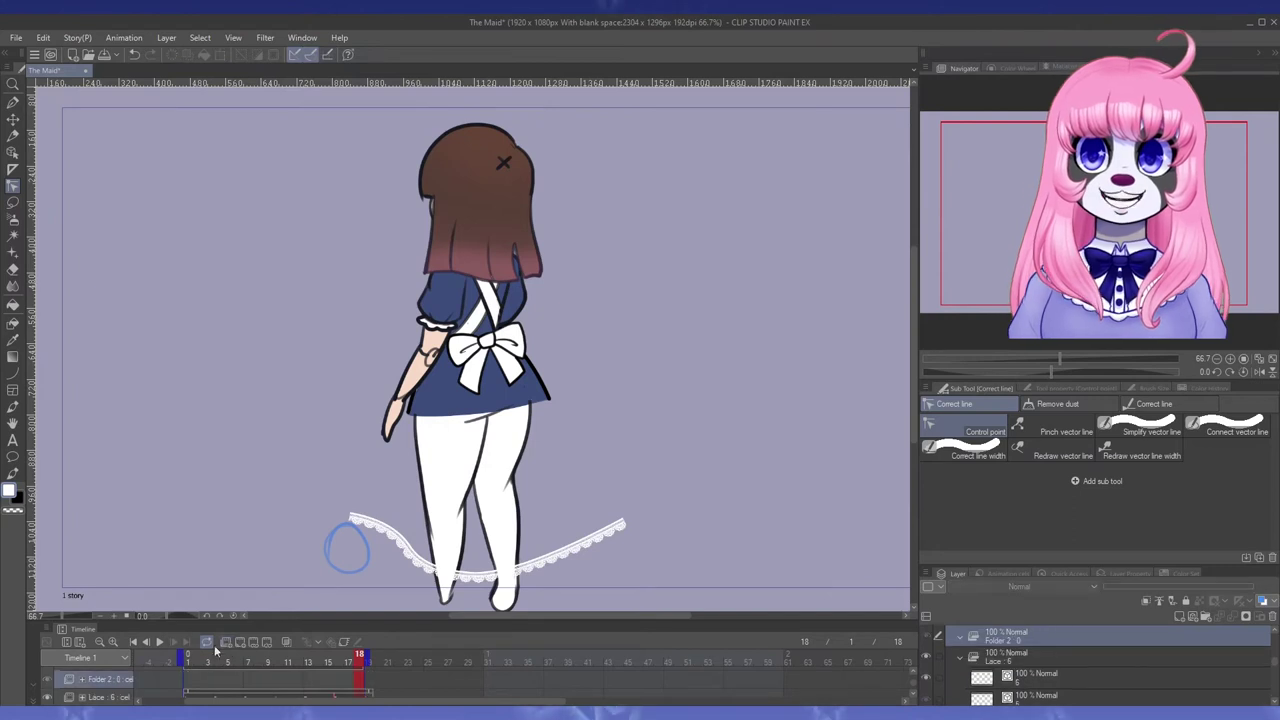
{"action": "left_click", "coordinate": [190, 686]}
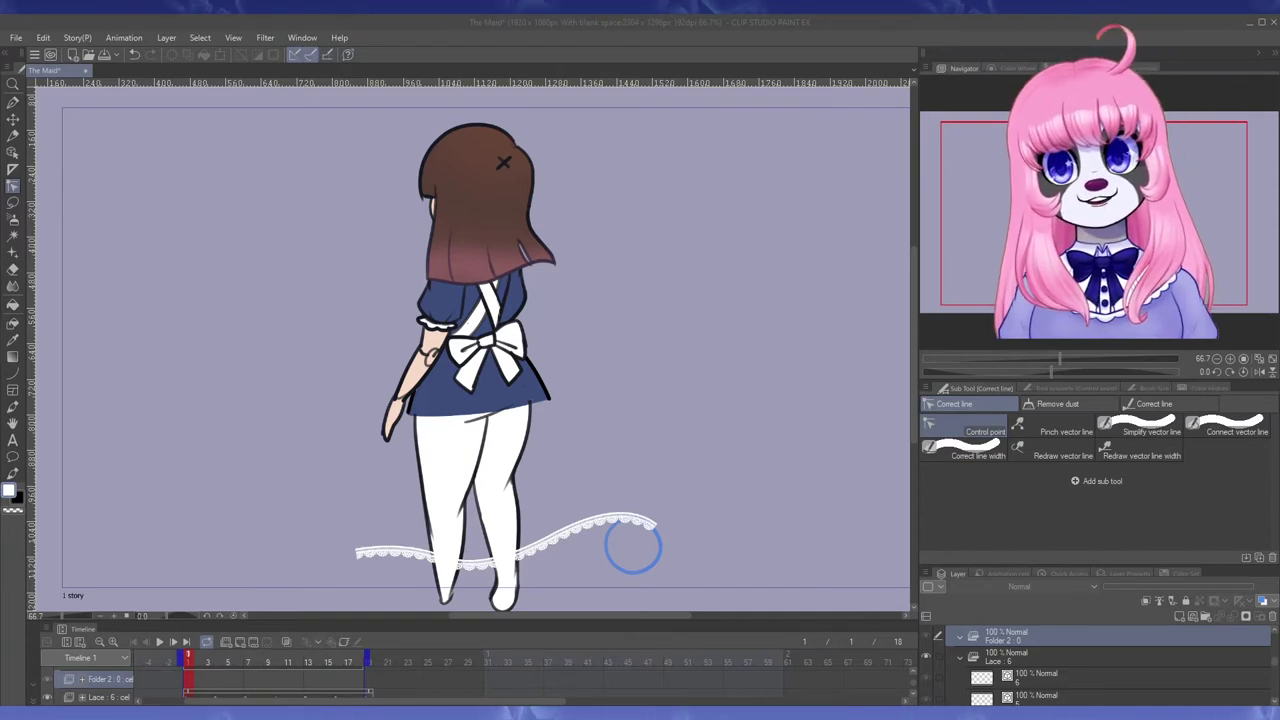
- Duplicate the Lace animation folder, rename the copy as Lines and hide it
{"action": "left_click", "coordinate": [126, 699]}
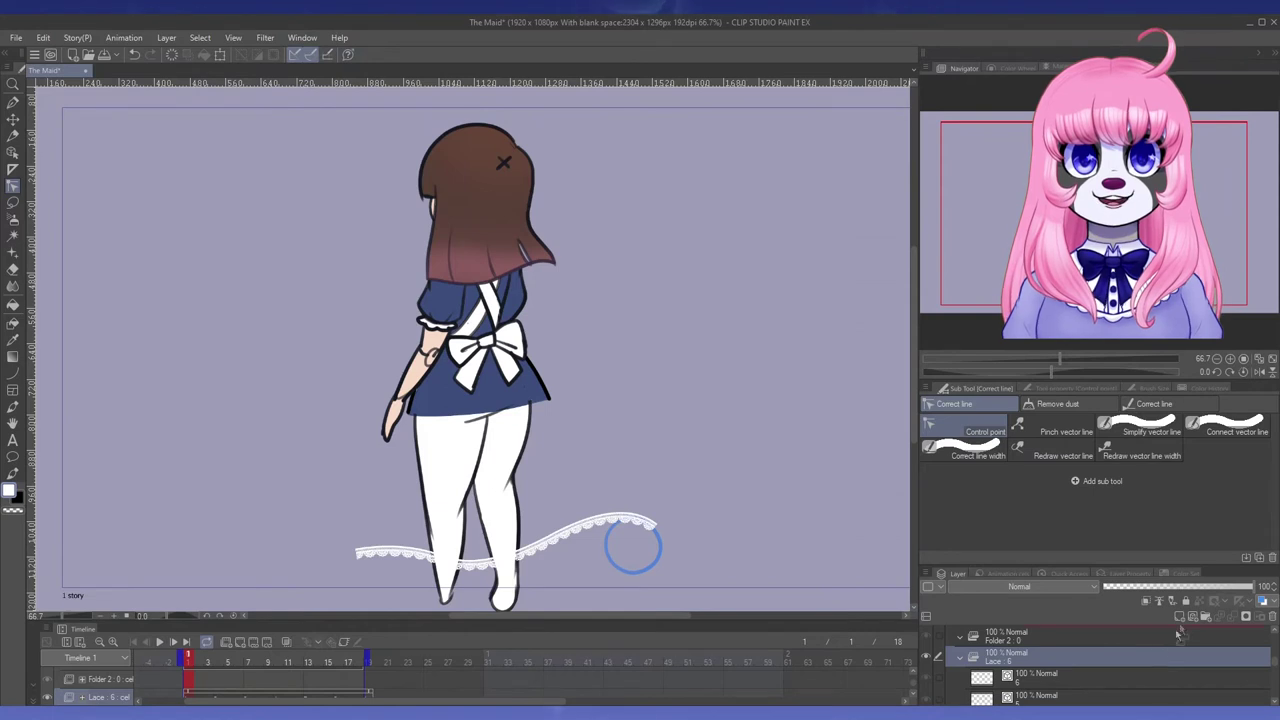
{"action": "left_click", "coordinate": [1181, 620]}
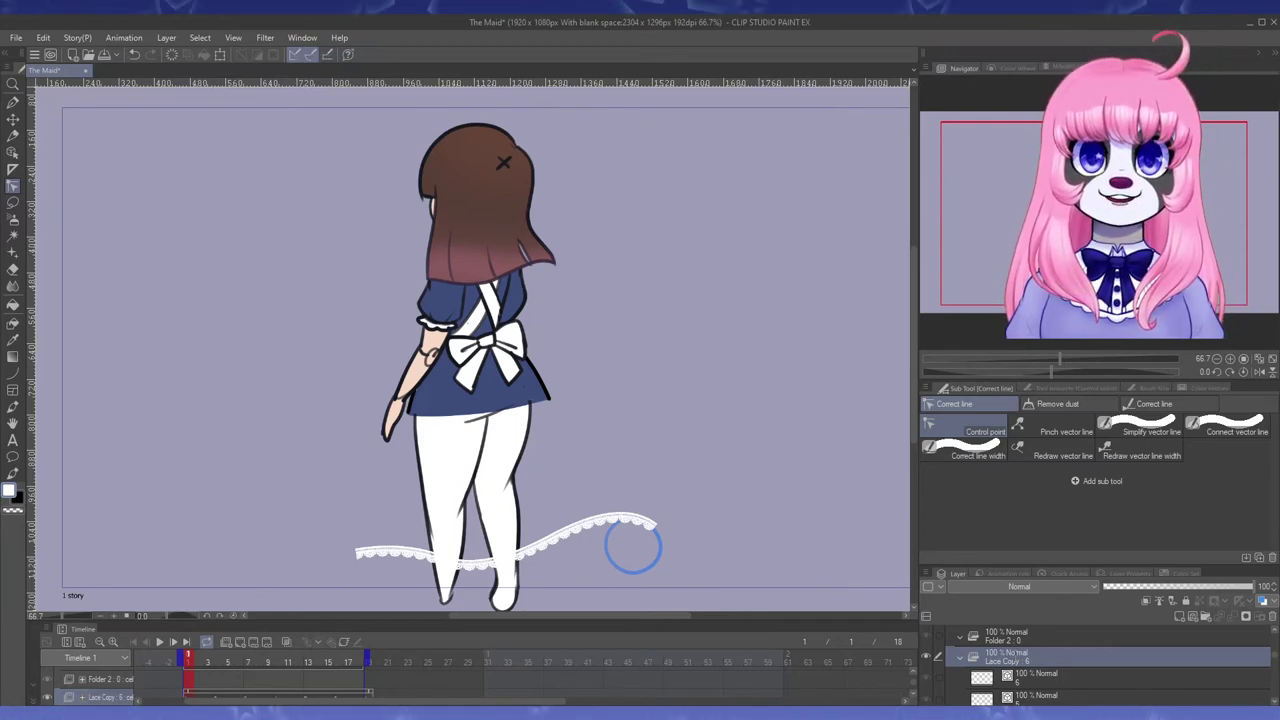
{"action": "left_click", "coordinate": [1015, 660]}
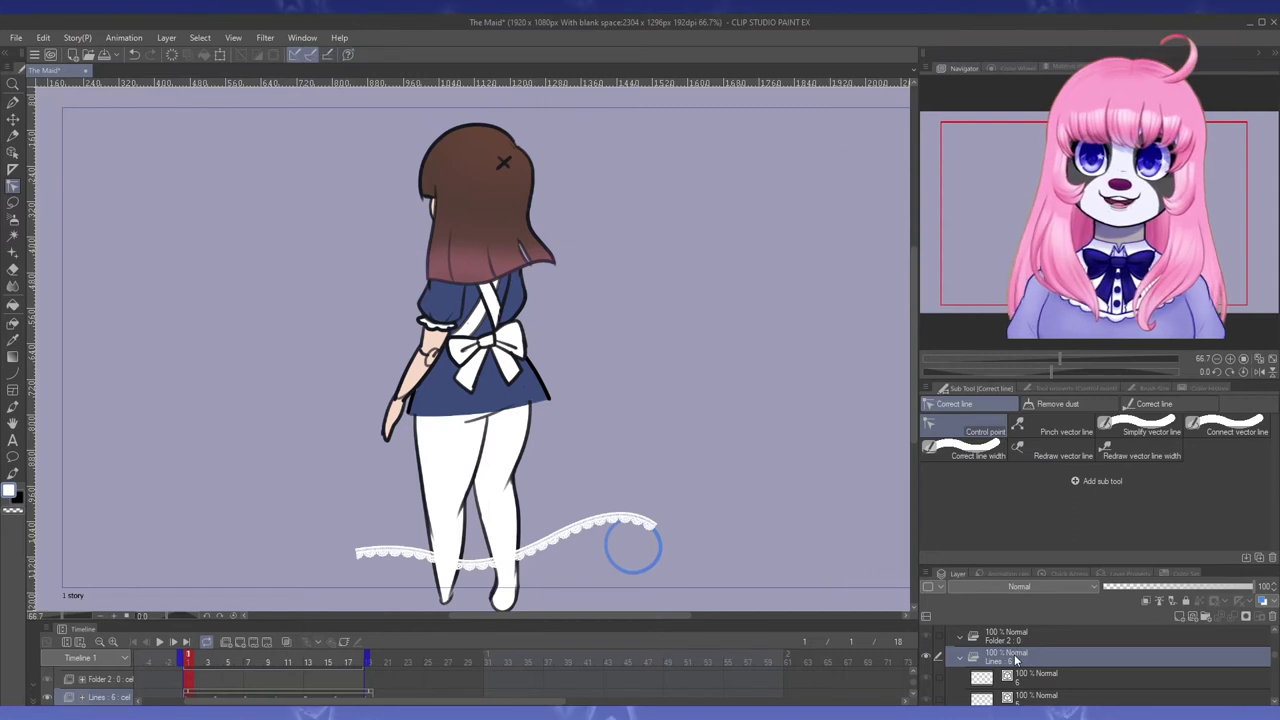
{"action": "left_click", "coordinate": [927, 657]}
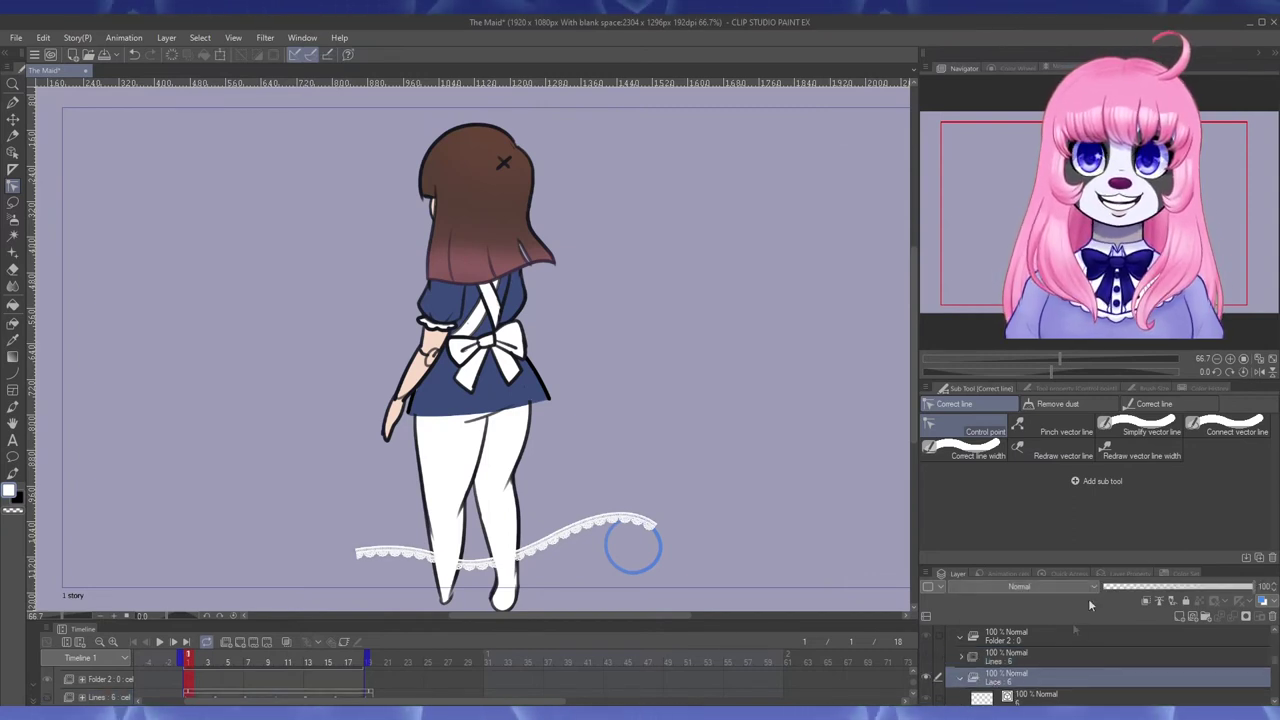
- Apply a black Edge border effect with thickness 3.0 to the original Lace folder
{"action": "left_click", "coordinate": [1130, 573]}
{"action": "left_click", "coordinate": [990, 597]}
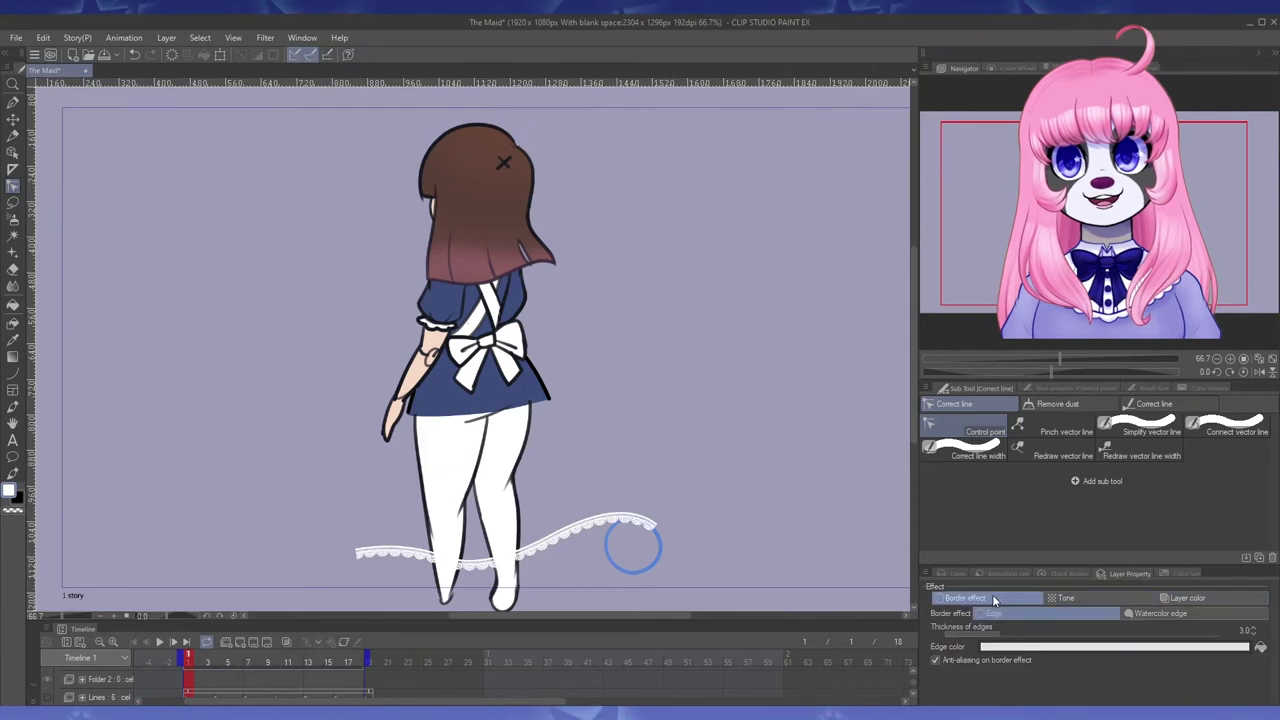
{"action": "left_click", "coordinate": [1236, 290]}
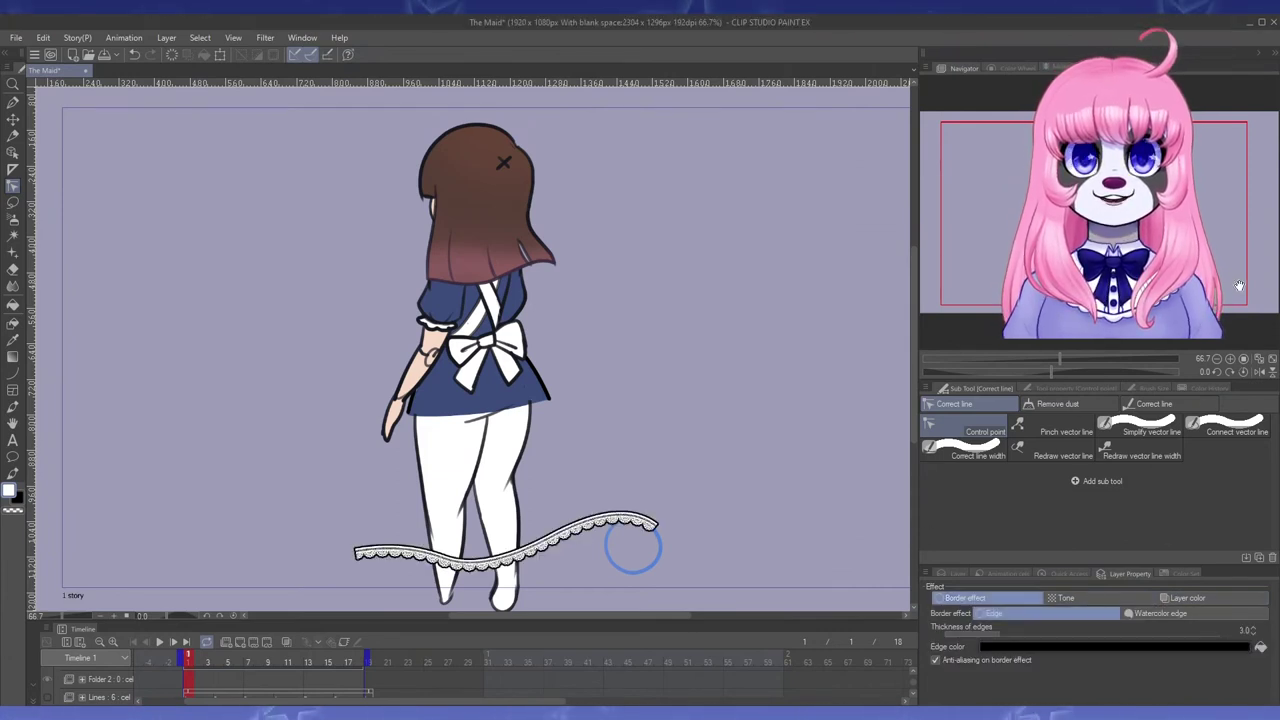
- Make the Lines animation folder visible and select its lace line on frame 1 with the Object tool
{"action": "left_click", "coordinate": [1254, 628]}
{"action": "left_click", "coordinate": [962, 572]}
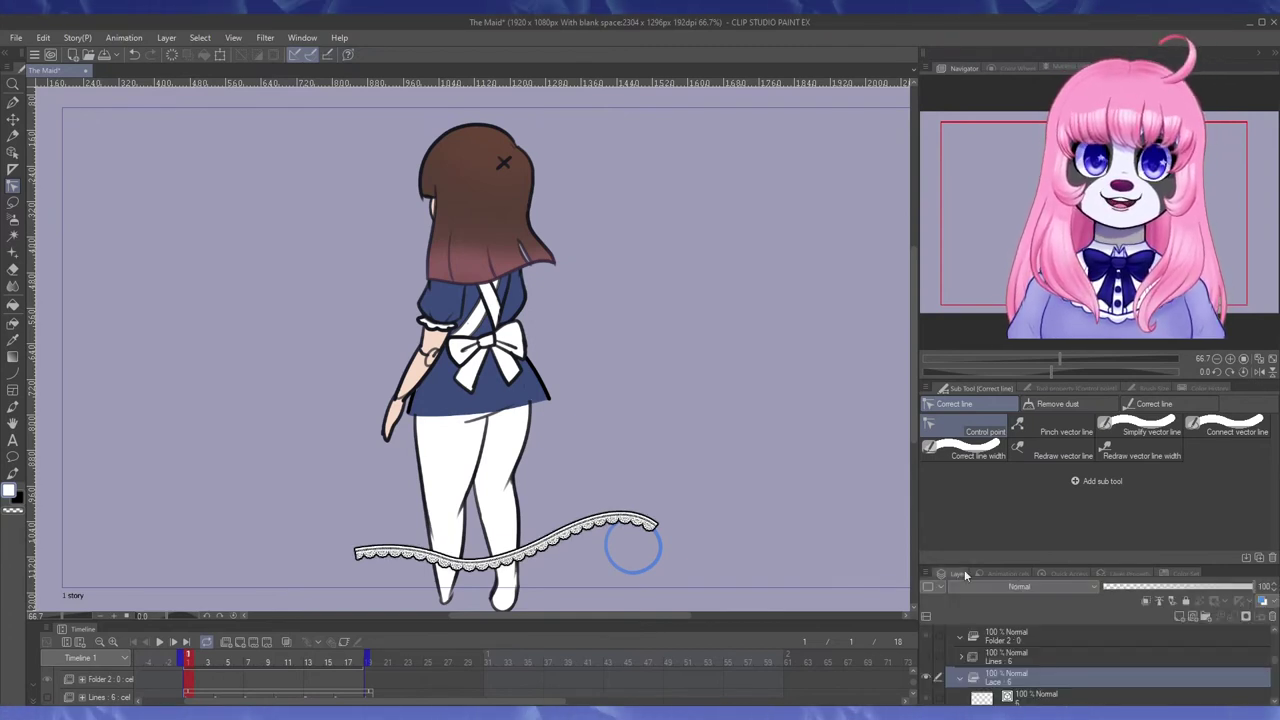
{"action": "left_click", "coordinate": [1036, 655]}
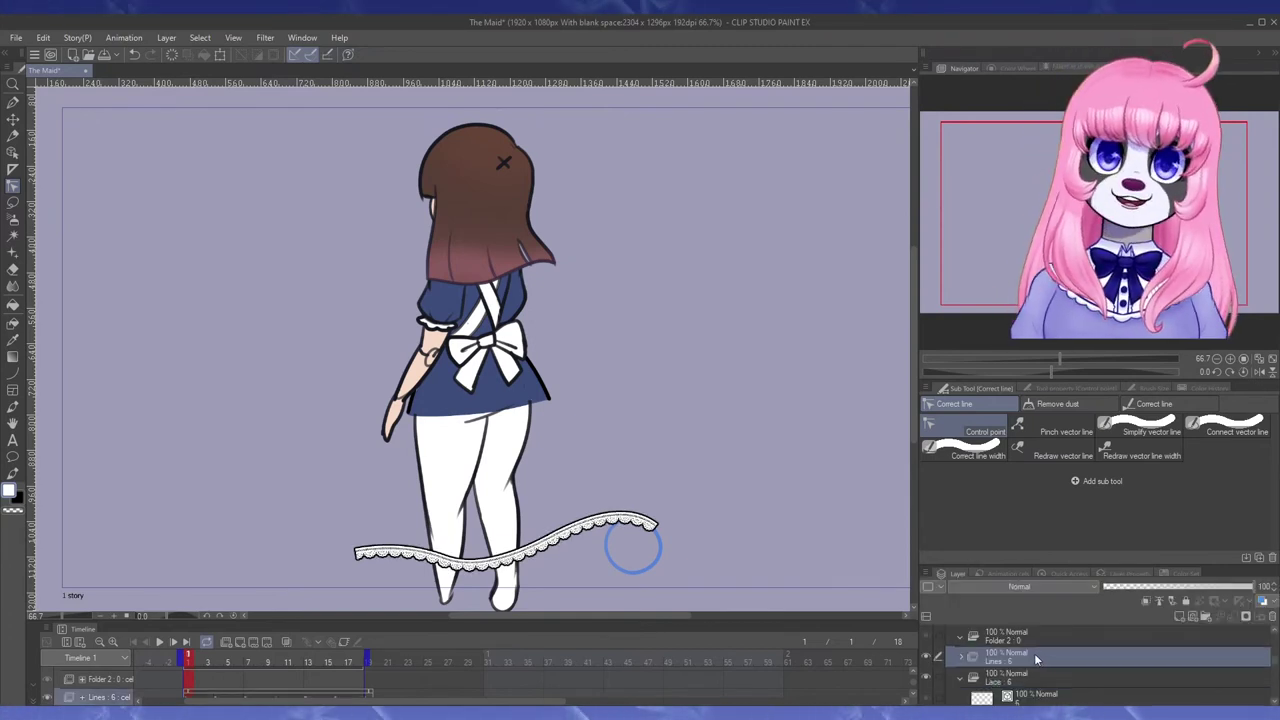
{"action": "left_click", "coordinate": [186, 690]}
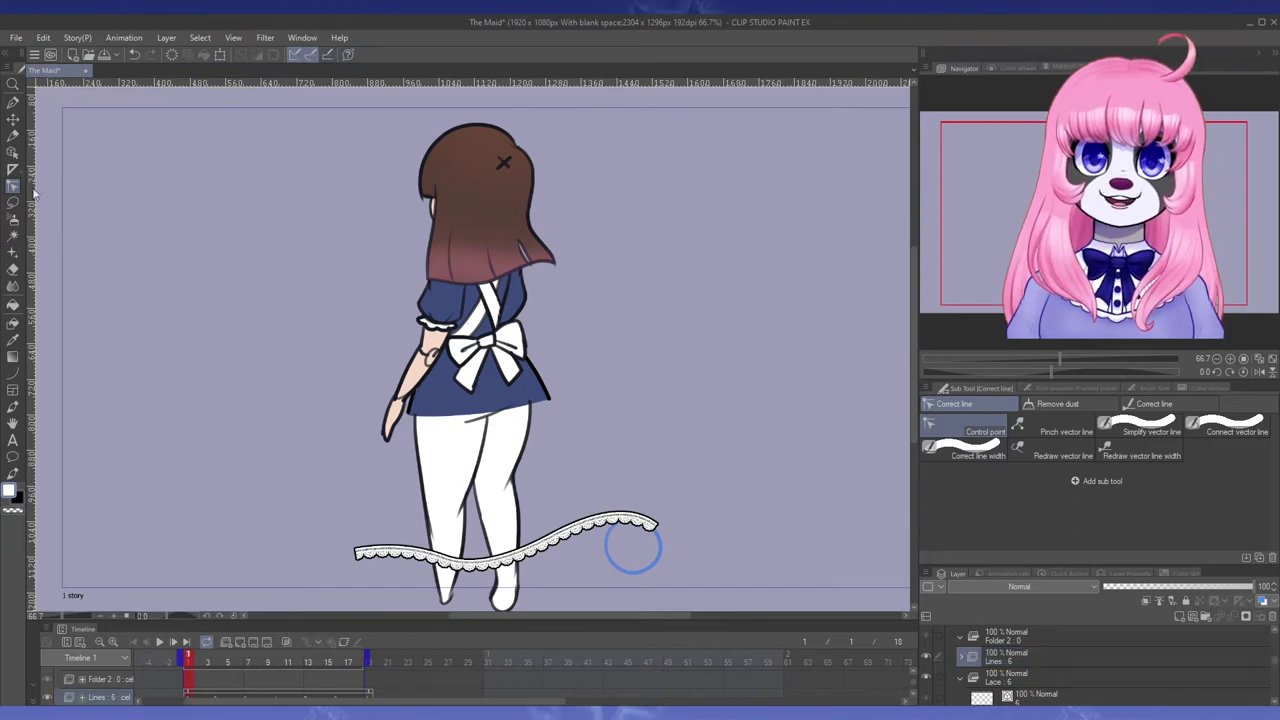
{"action": "left_click", "coordinate": [13, 151]}
{"action": "left_click", "coordinate": [652, 524]}
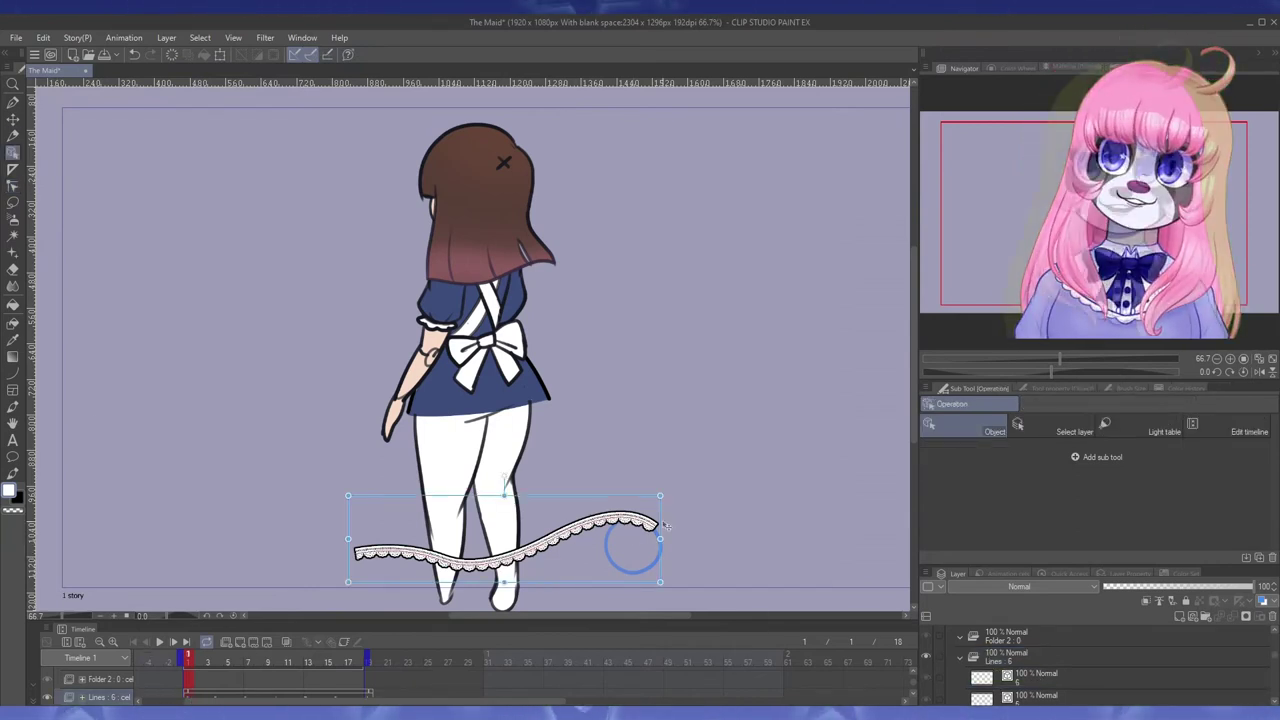
- Turn the selected lace line into a solid black outline of brush size 9.0 fitted along the lace's upper edge
{"action": "left_click", "coordinate": [1128, 389]}
{"action": "left_click", "coordinate": [1068, 390]}
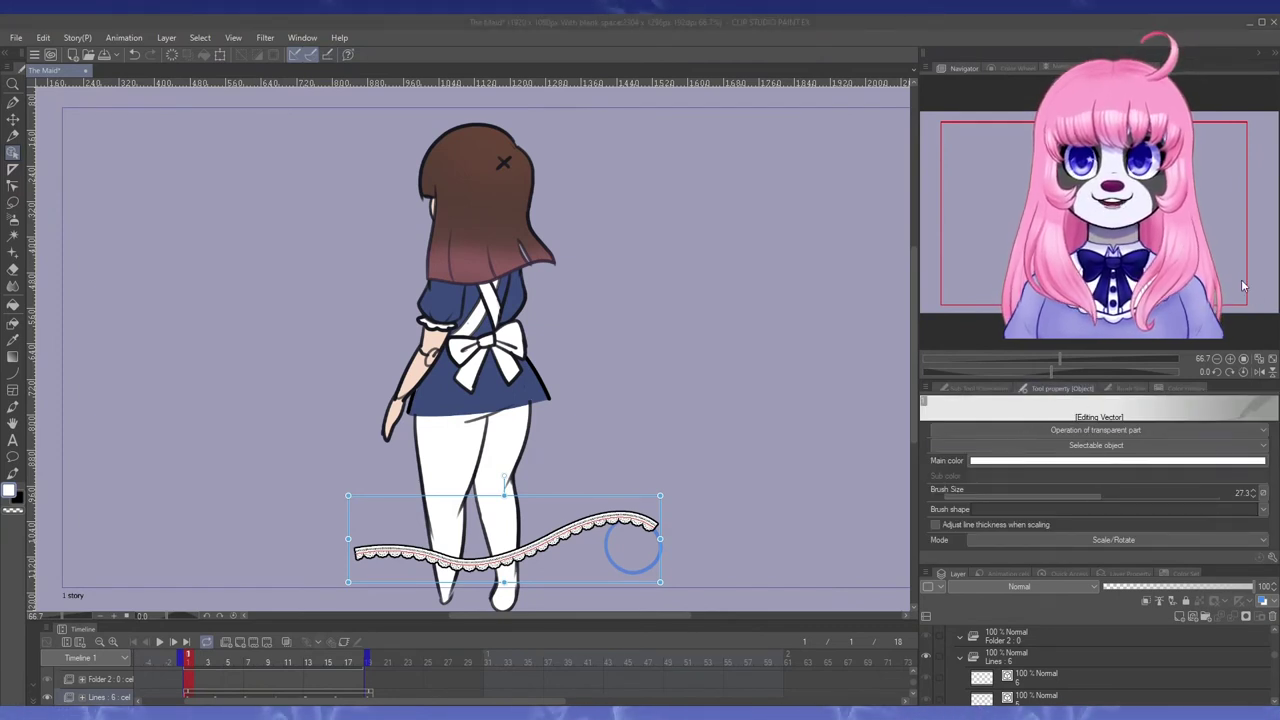
{"action": "key", "text": "x"}
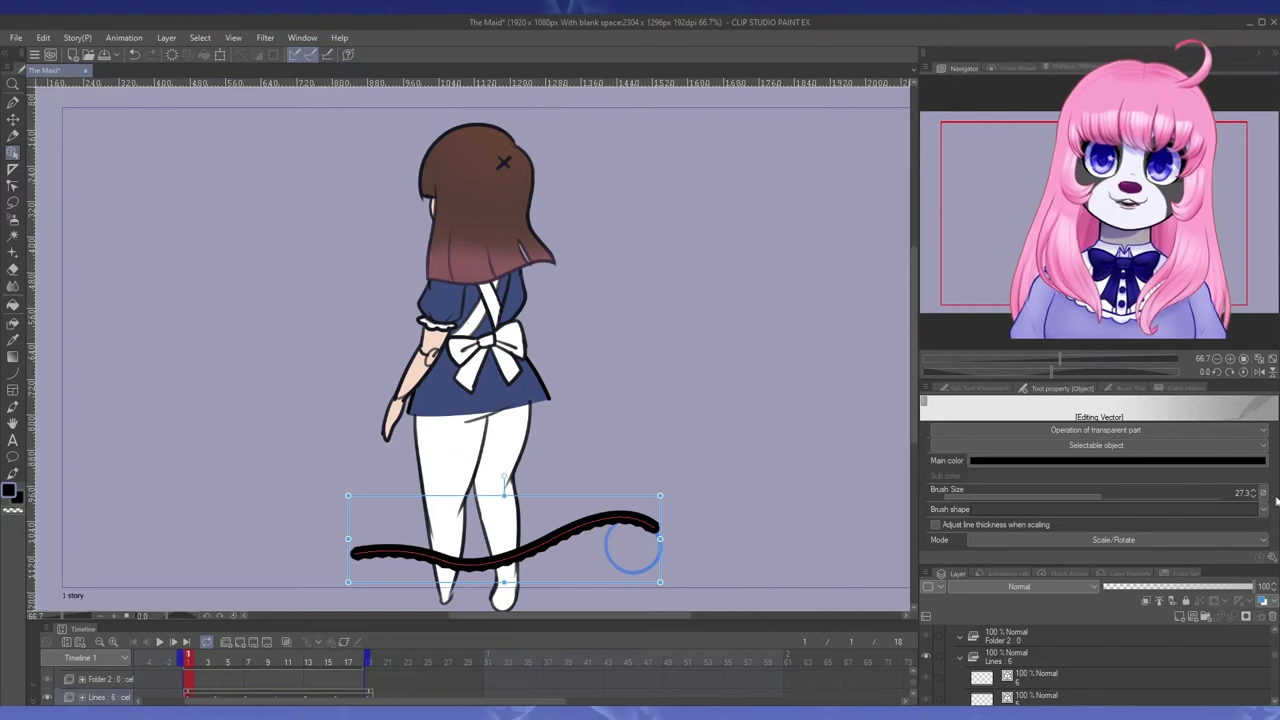
{"action": "mouse_move", "coordinate": [1085, 496]}
{"action": "left_mouse_down"}
{"action": "mouse_move", "coordinate": [1046, 497]}
{"action": "mouse_move", "coordinate": [1064, 496]}
{"action": "left_mouse_up"}
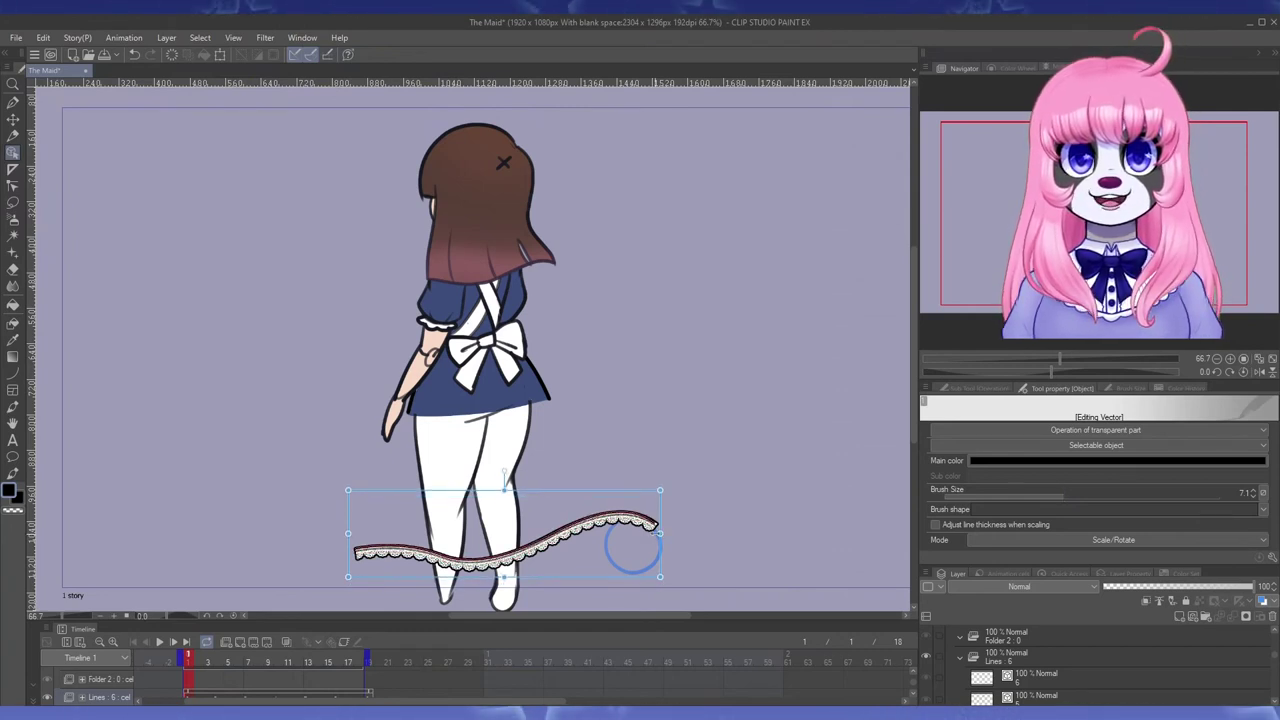
{"action": "left_click_drag", "start_coordinate": [660, 534], "coordinate": [666, 534]}
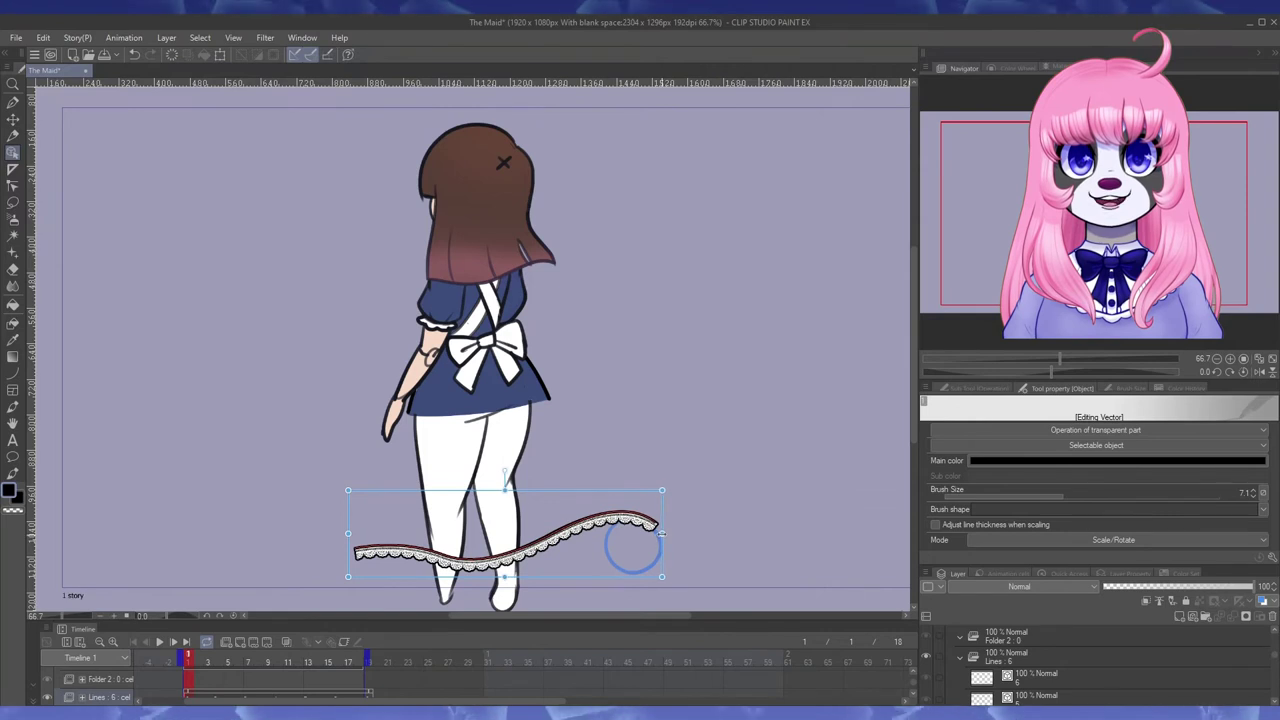
{"action": "left_click", "coordinate": [1256, 492]}
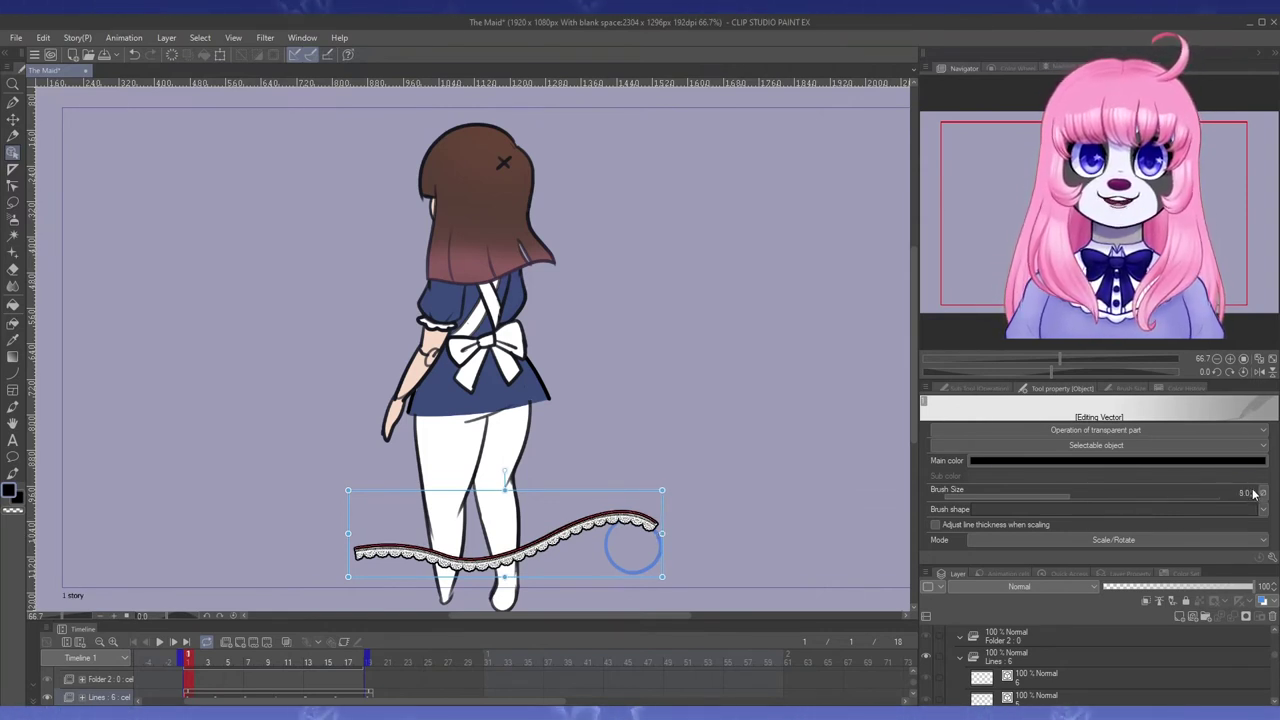
- Convert the lace lines in the remaining Lines cells into the same black size 9.0 outlines
{"action": "left_click", "coordinate": [217, 658]}
{"action": "left_click", "coordinate": [500, 556]}
{"action": "left_click", "coordinate": [197, 658]}
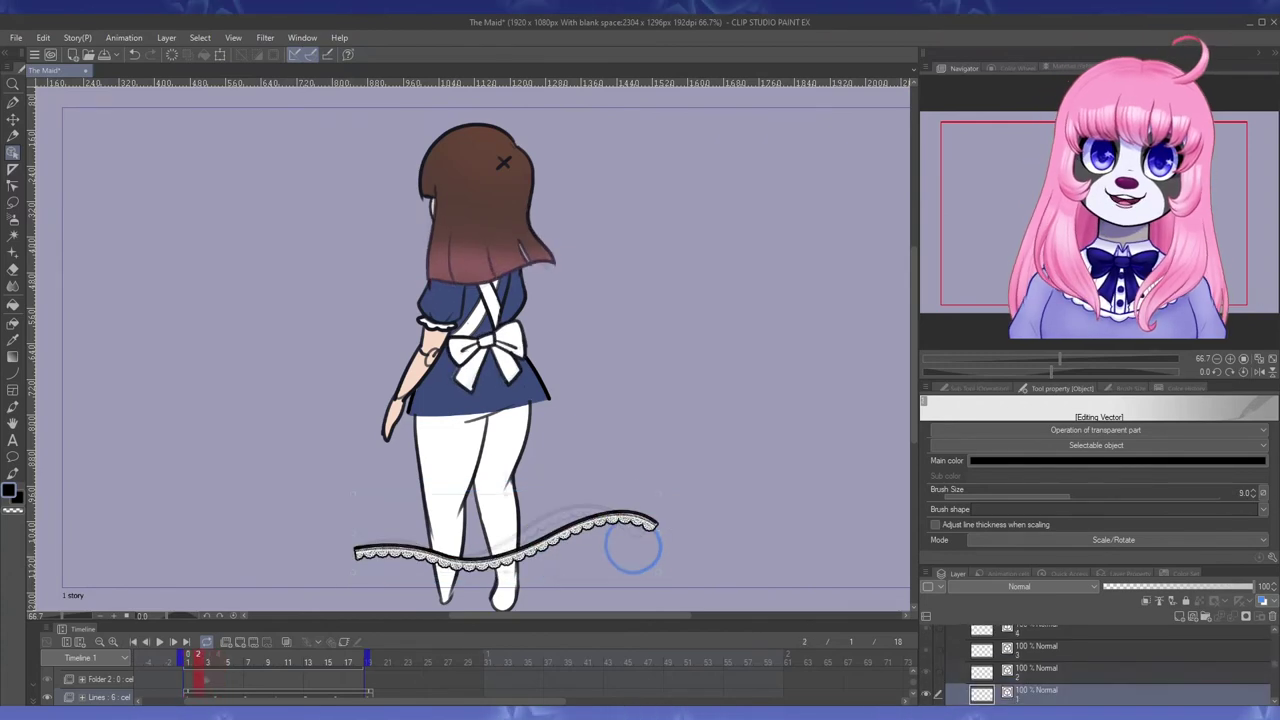
{"action": "left_click", "coordinate": [249, 658]}
{"action": "left_click", "coordinate": [400, 545]}
{"action": "left_click", "coordinate": [288, 658]}
{"action": "left_click", "coordinate": [440, 538]}
{"action": "left_click", "coordinate": [318, 658]}
{"action": "left_click", "coordinate": [414, 556]}
{"action": "left_click", "coordinate": [338, 658]}
{"action": "left_click", "coordinate": [346, 543]}
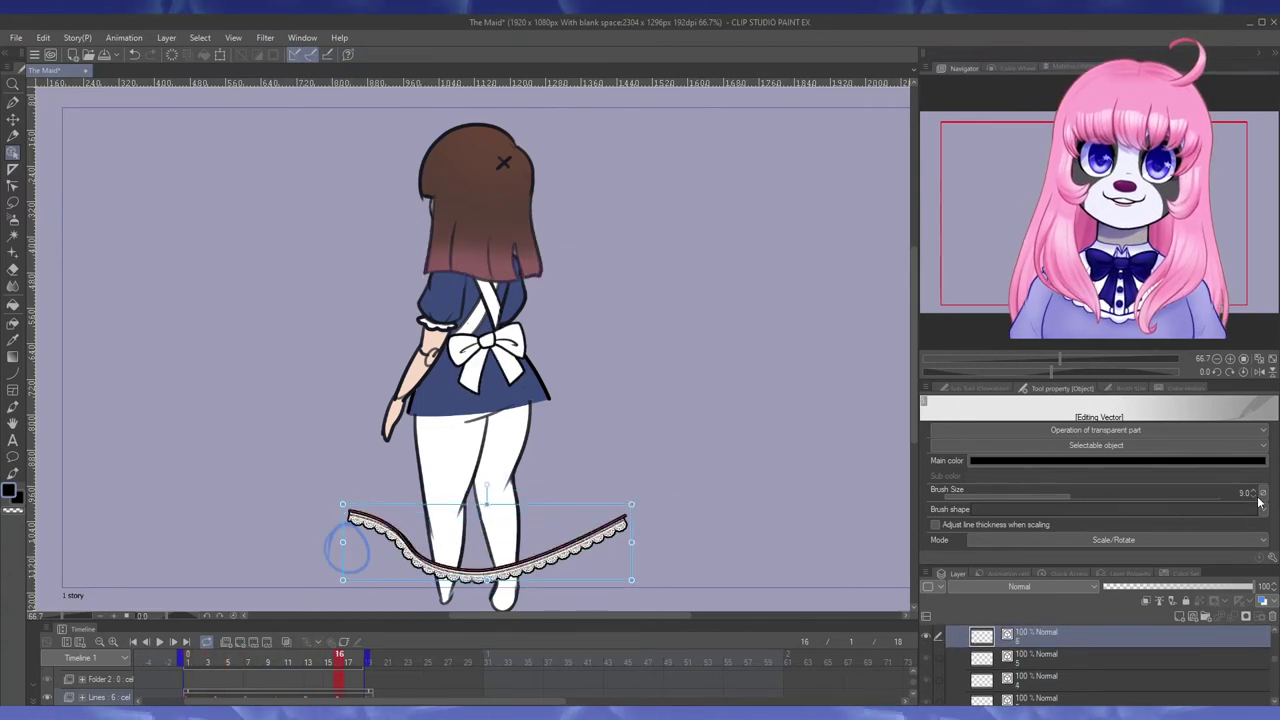
- Draw the skirt's side outlines from the waist to the lace ends with the Curve tool across the Lines cells, using brush size 7 for folds
{"action": "left_click", "coordinate": [188, 658]}
{"action": "left_click", "coordinate": [13, 373]}
{"action": "left_click_drag", "start_coordinate": [410, 396], "coordinate": [356, 548]}
{"action": "left_click_drag", "start_coordinate": [545, 375], "coordinate": [655, 521]}
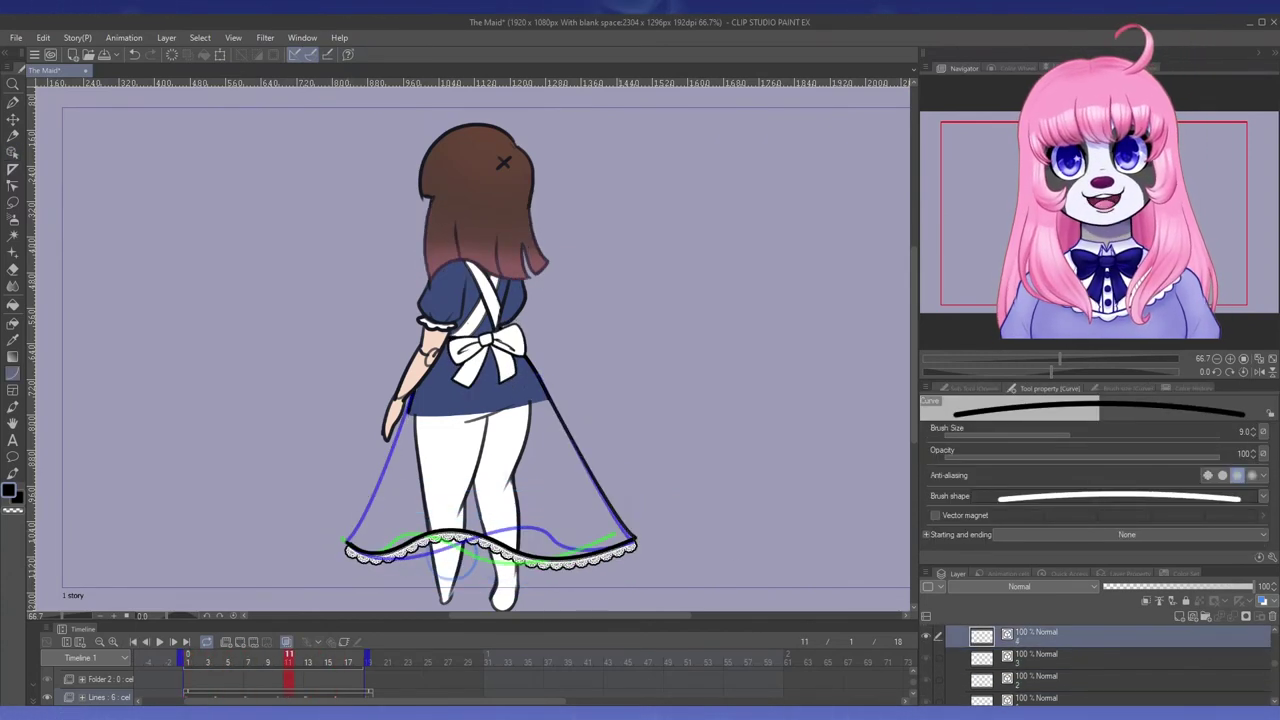
{"action": "left_click", "coordinate": [217, 658]}
{"action": "left_click", "coordinate": [1125, 388]}
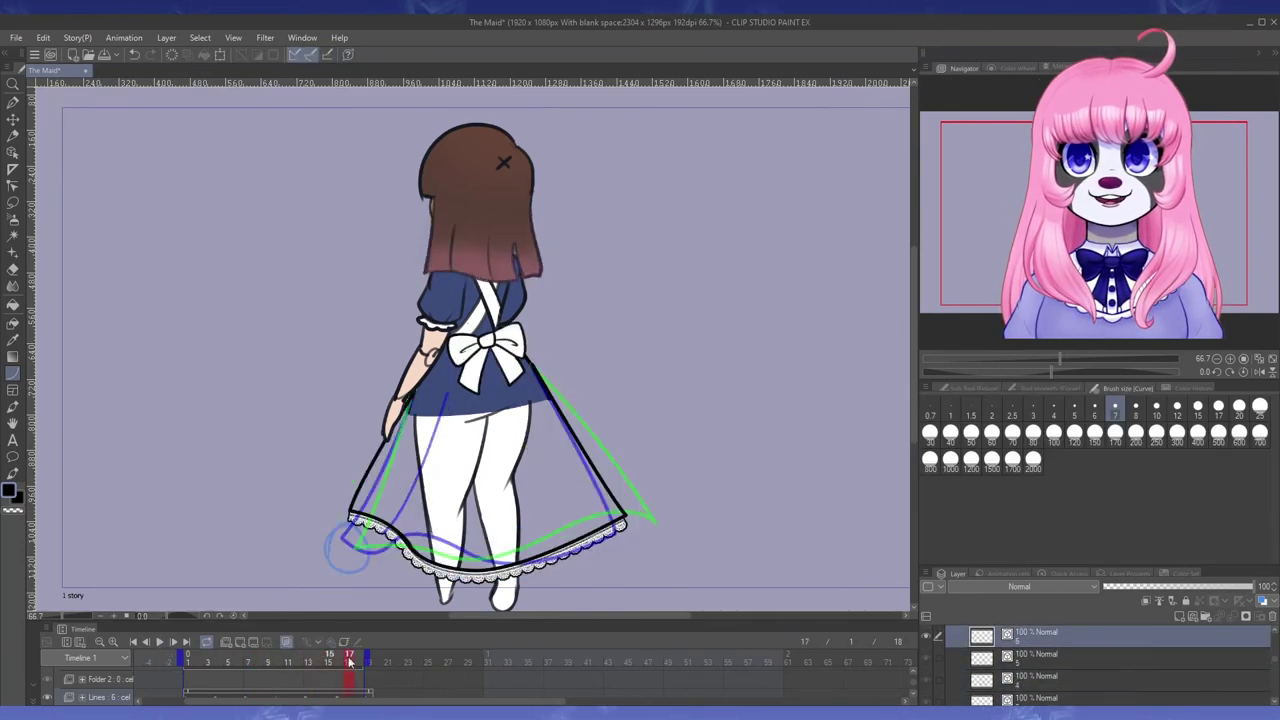
{"action": "left_click", "coordinate": [338, 658]}
- Fill the skirt dark blue in every cell of the animation folder beneath the lines
{"action": "left_click", "coordinate": [188, 658]}
{"action": "left_click", "coordinate": [13, 305]}
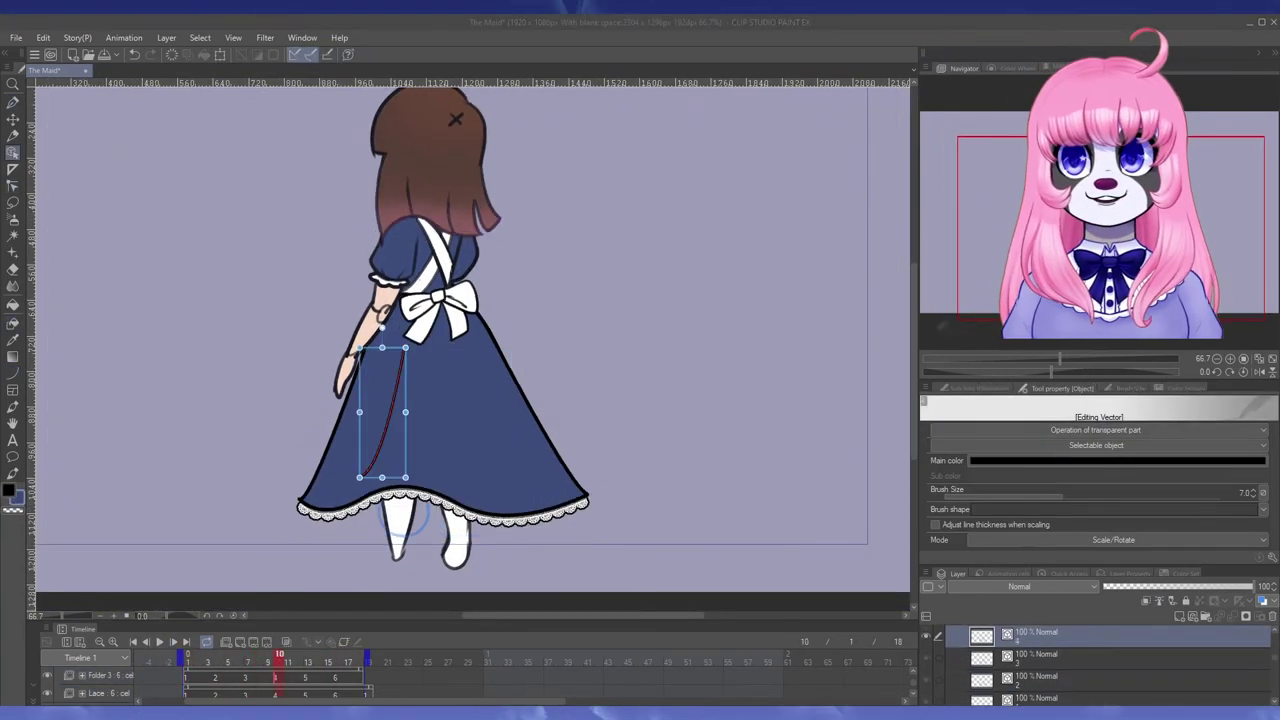
{"action": "left_click", "coordinate": [326, 658]}
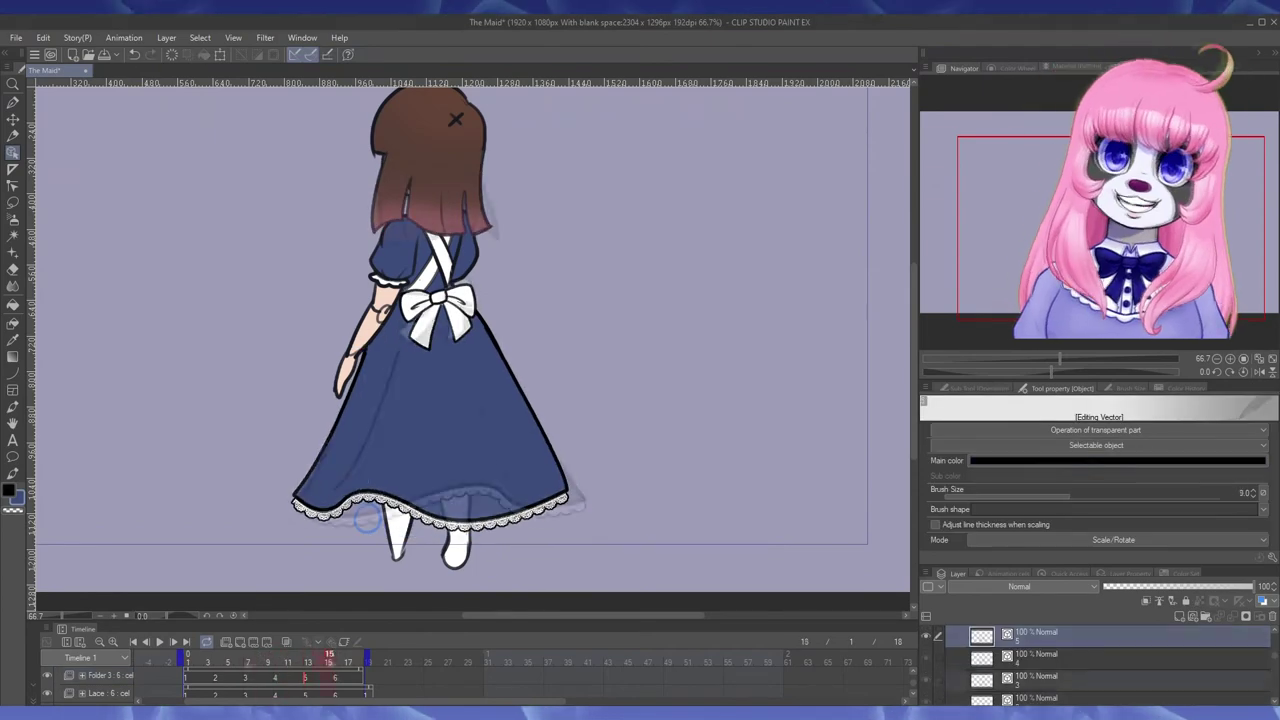
- Draw the skirt's rear hem with the Curve tool in Folder 4, working from frame 1 through the following cells
{"action": "left_click", "coordinate": [188, 658]}
{"action": "left_click", "coordinate": [13, 373]}
{"action": "left_click", "coordinate": [1125, 388]}
{"action": "left_click", "coordinate": [975, 388]}
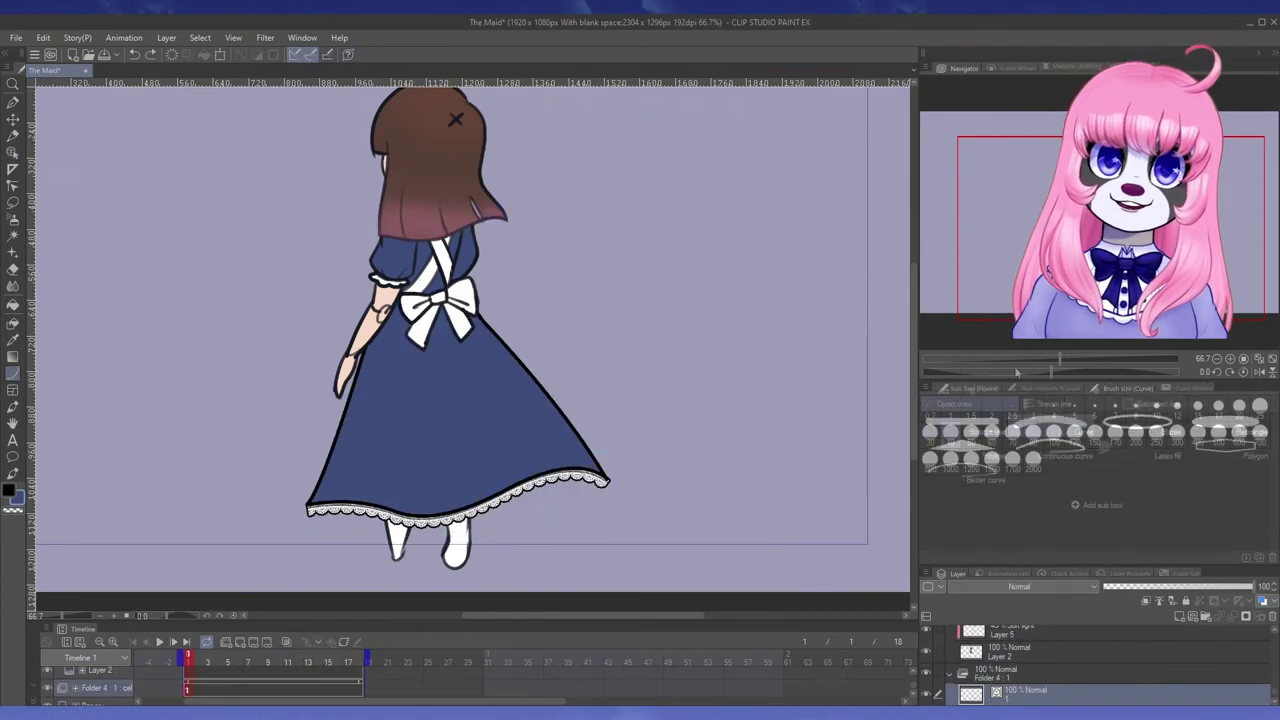
{"action": "left_click", "coordinate": [1055, 388]}
{"action": "left_click", "coordinate": [218, 658]}
- Fit the Rear Lace lines along the back hem with a 3.0 Edge border, and colour the skirt's inside dark blue and the lace lavender
{"action": "key", "text": "y"}
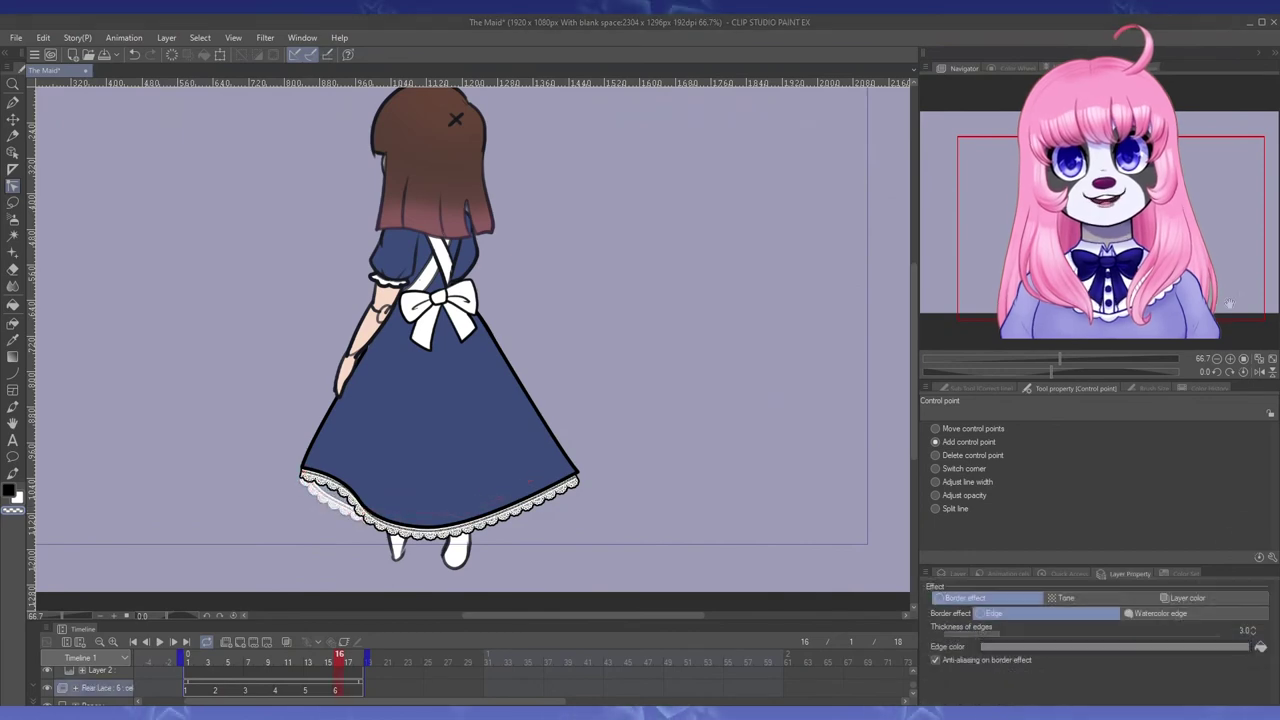
{"action": "key", "text": "p"}
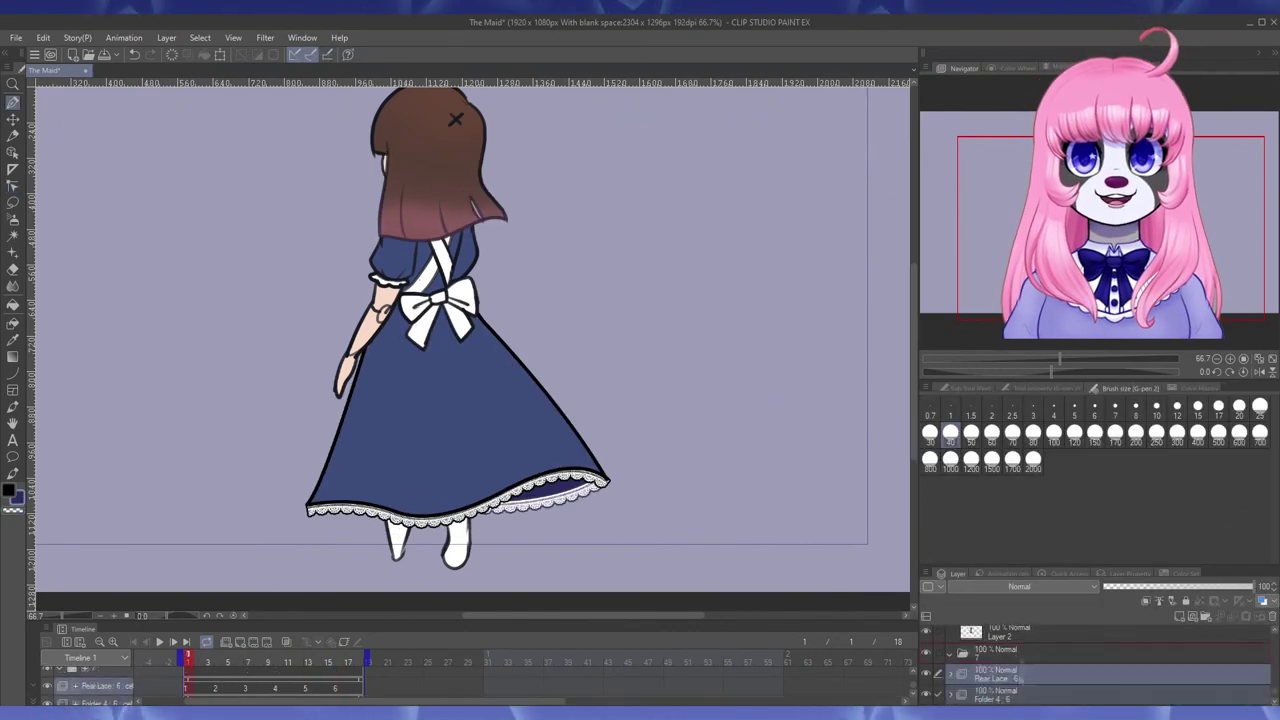
{"action": "key", "text": "y"}
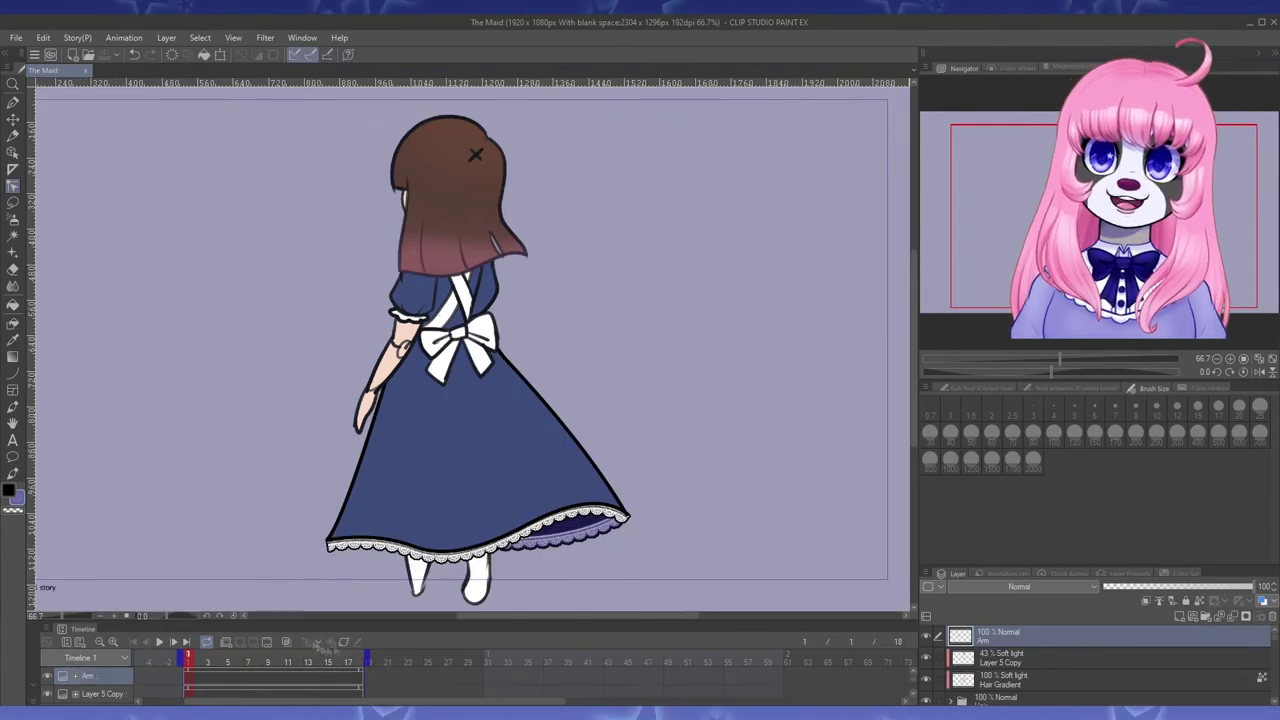
- Animate a slight arm sway with rotation keyframes on the Arm layer and preview the animation
{"action": "key", "text": "ctrl+t"}
{"action": "scroll", "coordinate": [416, 270], "scroll_direction": "down", "scroll_amount": 1}
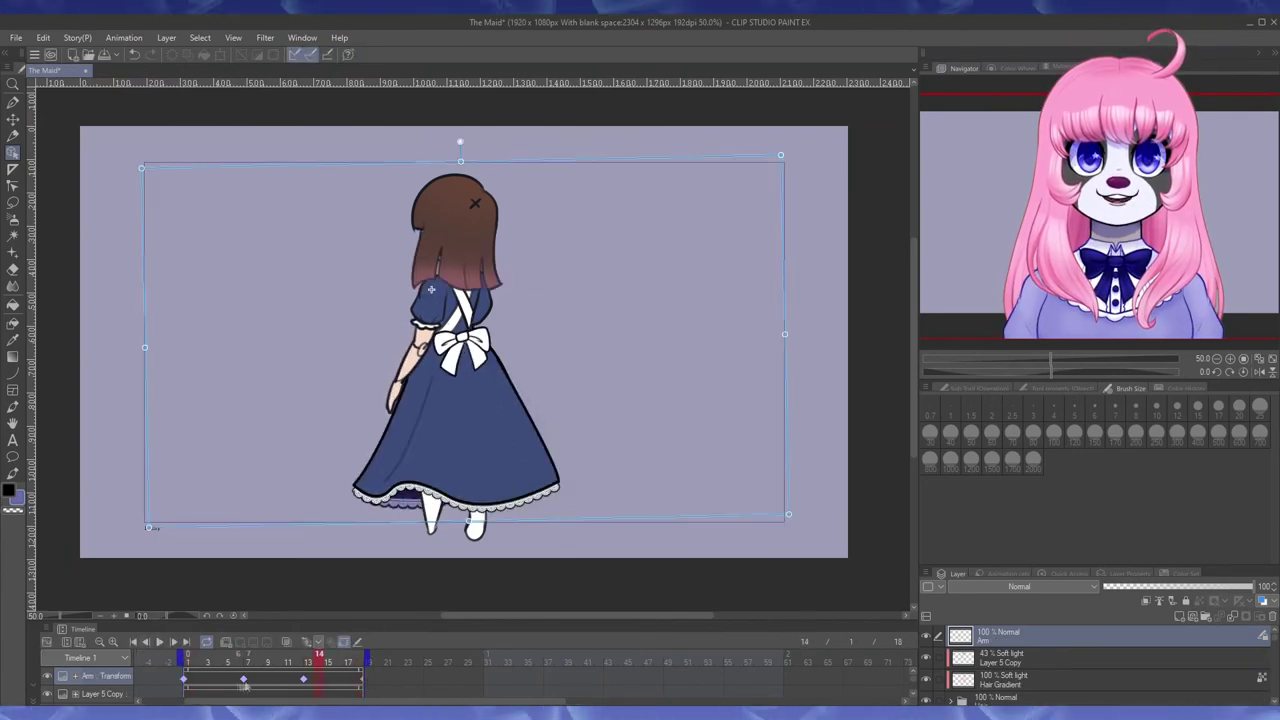
{"action": "left_click", "coordinate": [165, 641]}
{"action": "left_click", "coordinate": [160, 641]}
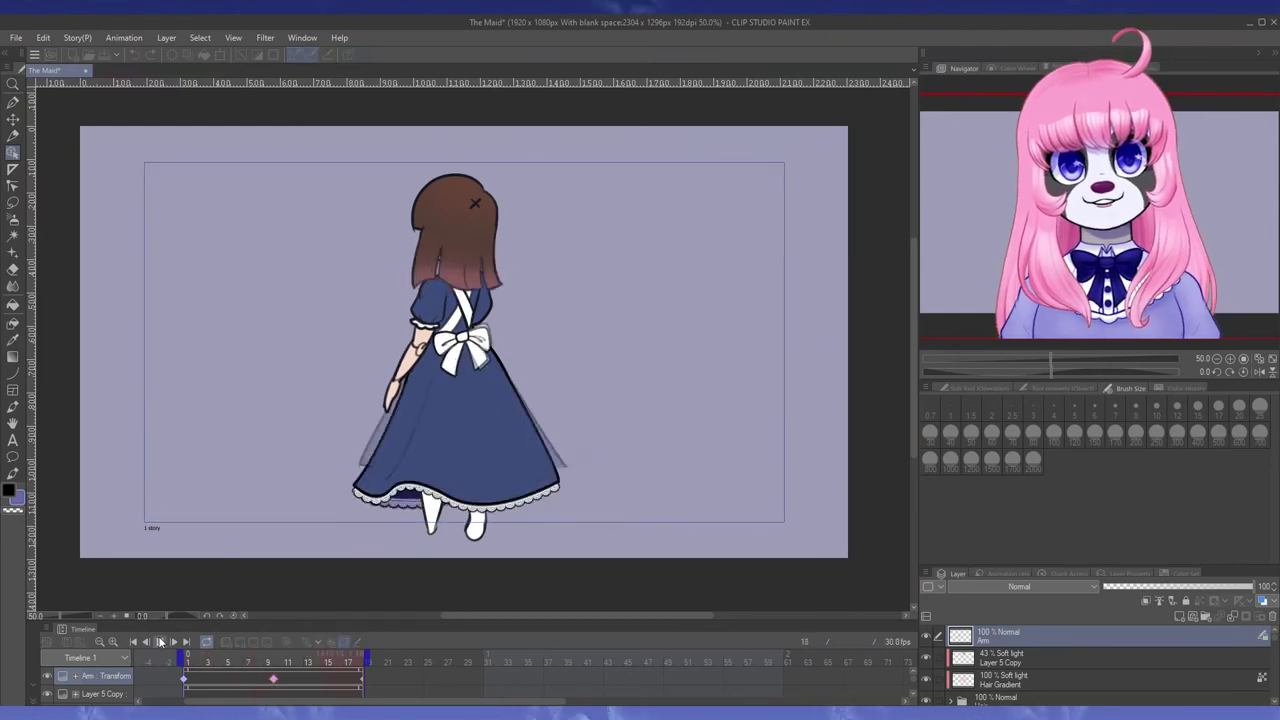
{"action": "left_click", "coordinate": [160, 641]}
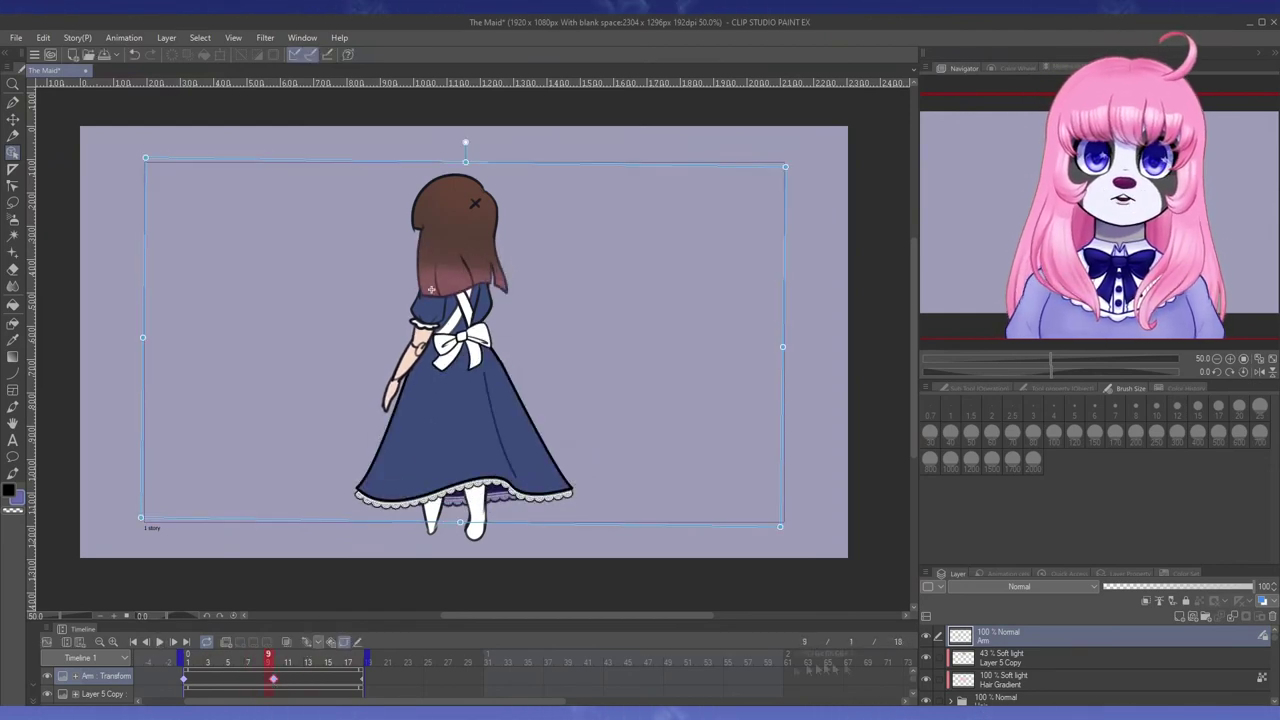
{"action": "left_click", "coordinate": [160, 641]}
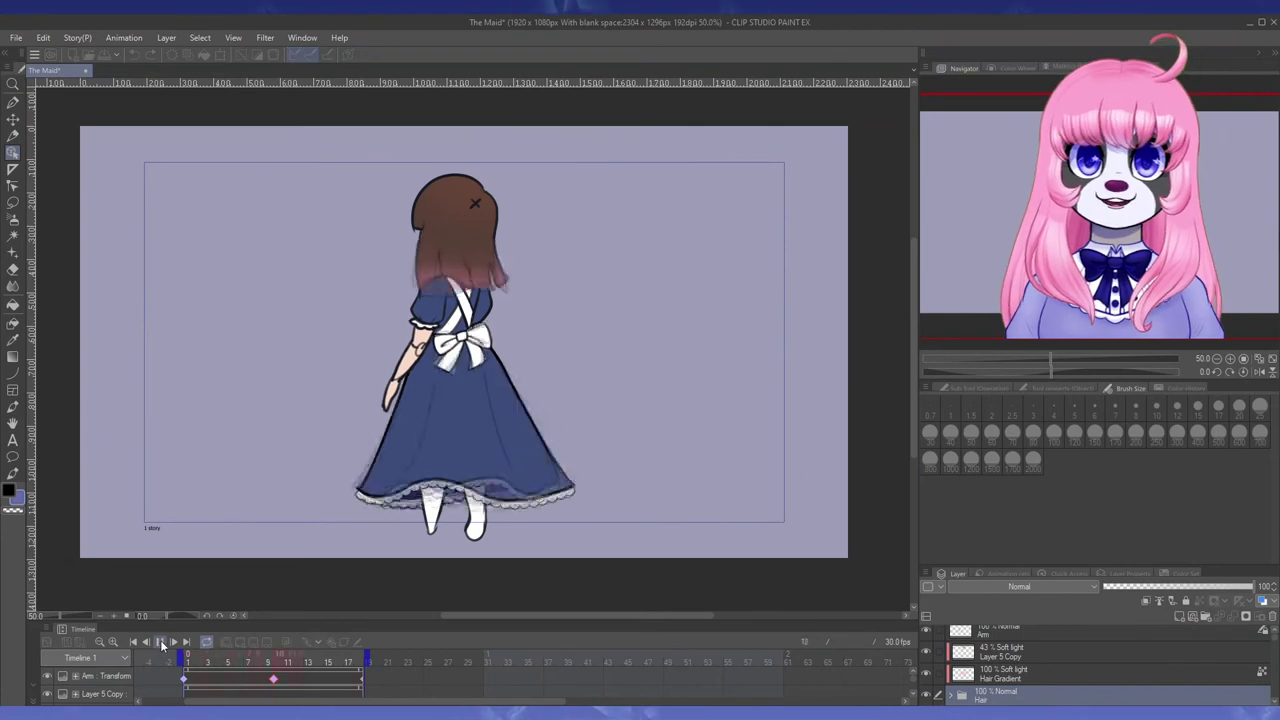
- Save The Maid animation and open the file commands
{"action": "left_click", "coordinate": [104, 52]}
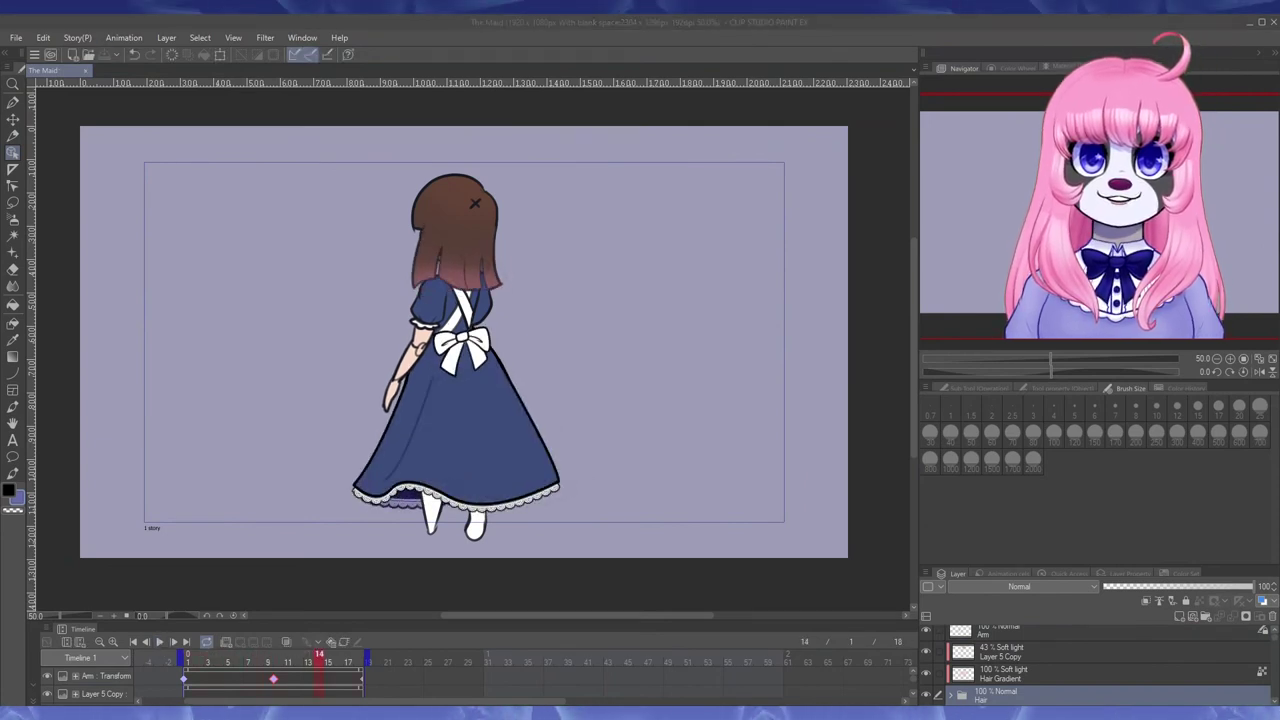
{"action": "left_click", "coordinate": [16, 38]}
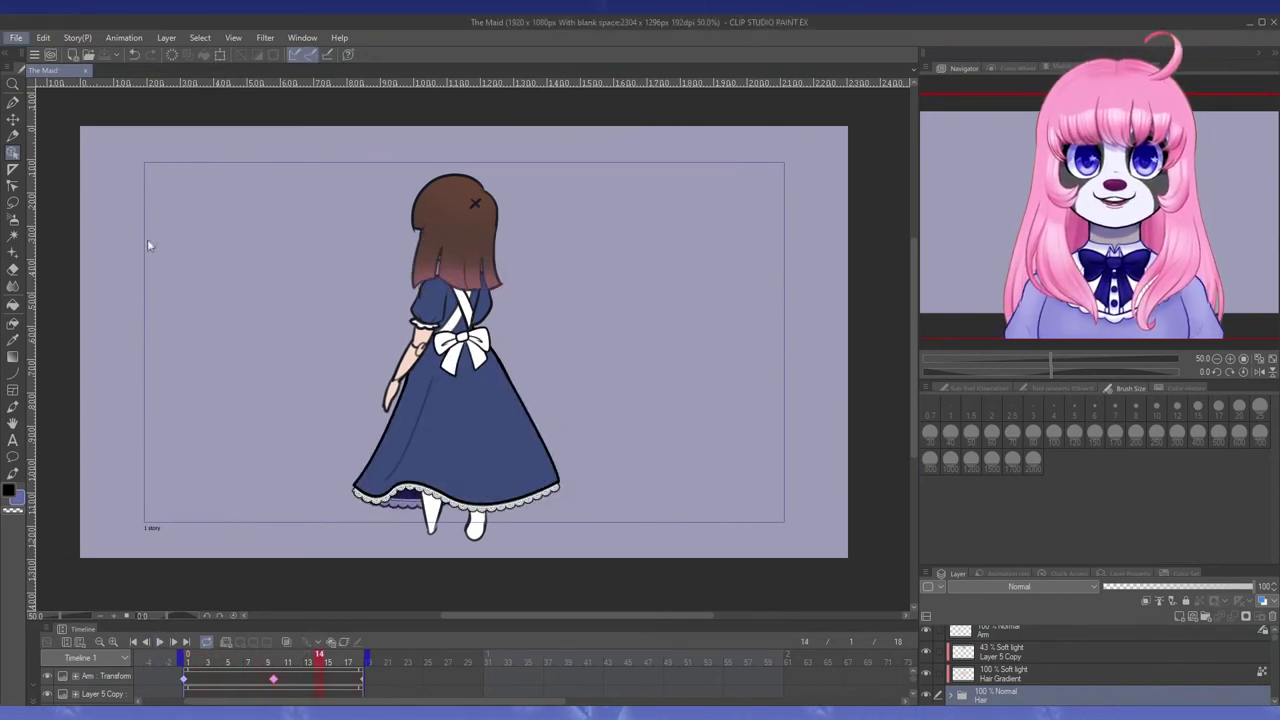